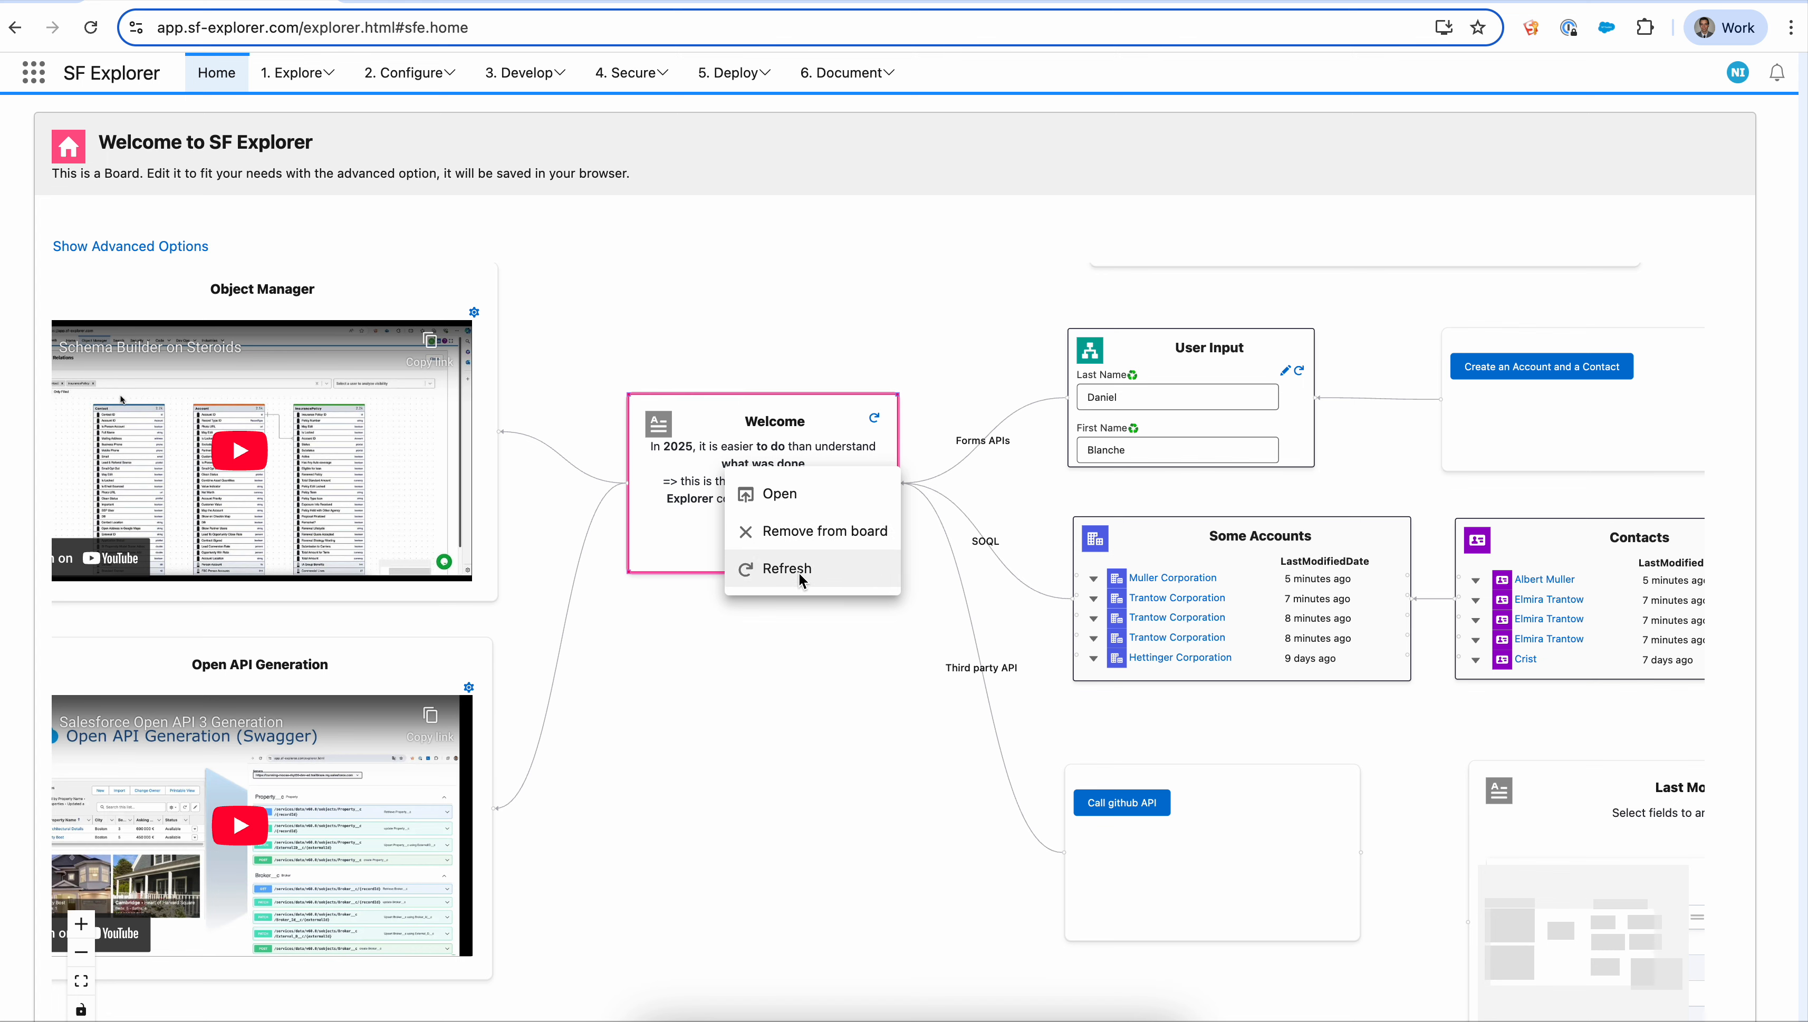
- Open the Welcome card's settings and change its icon to standard:dashboard
{"action": "left_click", "coordinate": [800, 501]}
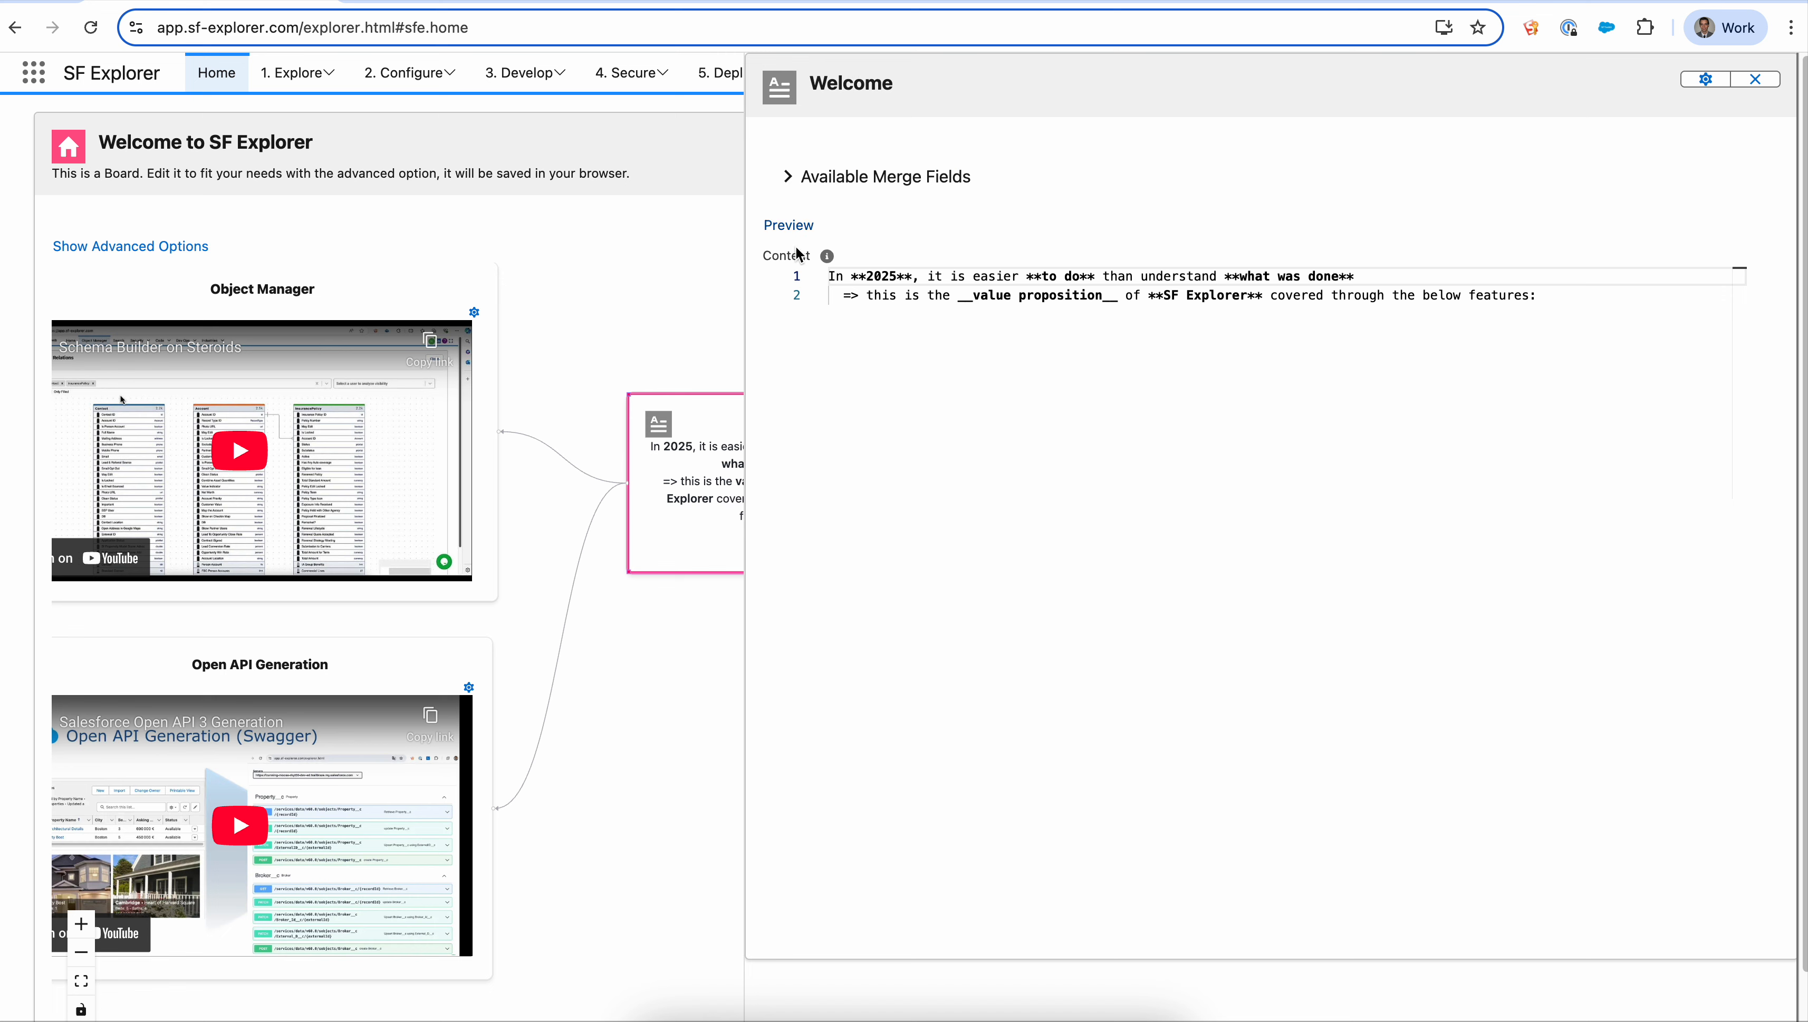
{"action": "left_click", "coordinate": [1706, 80]}
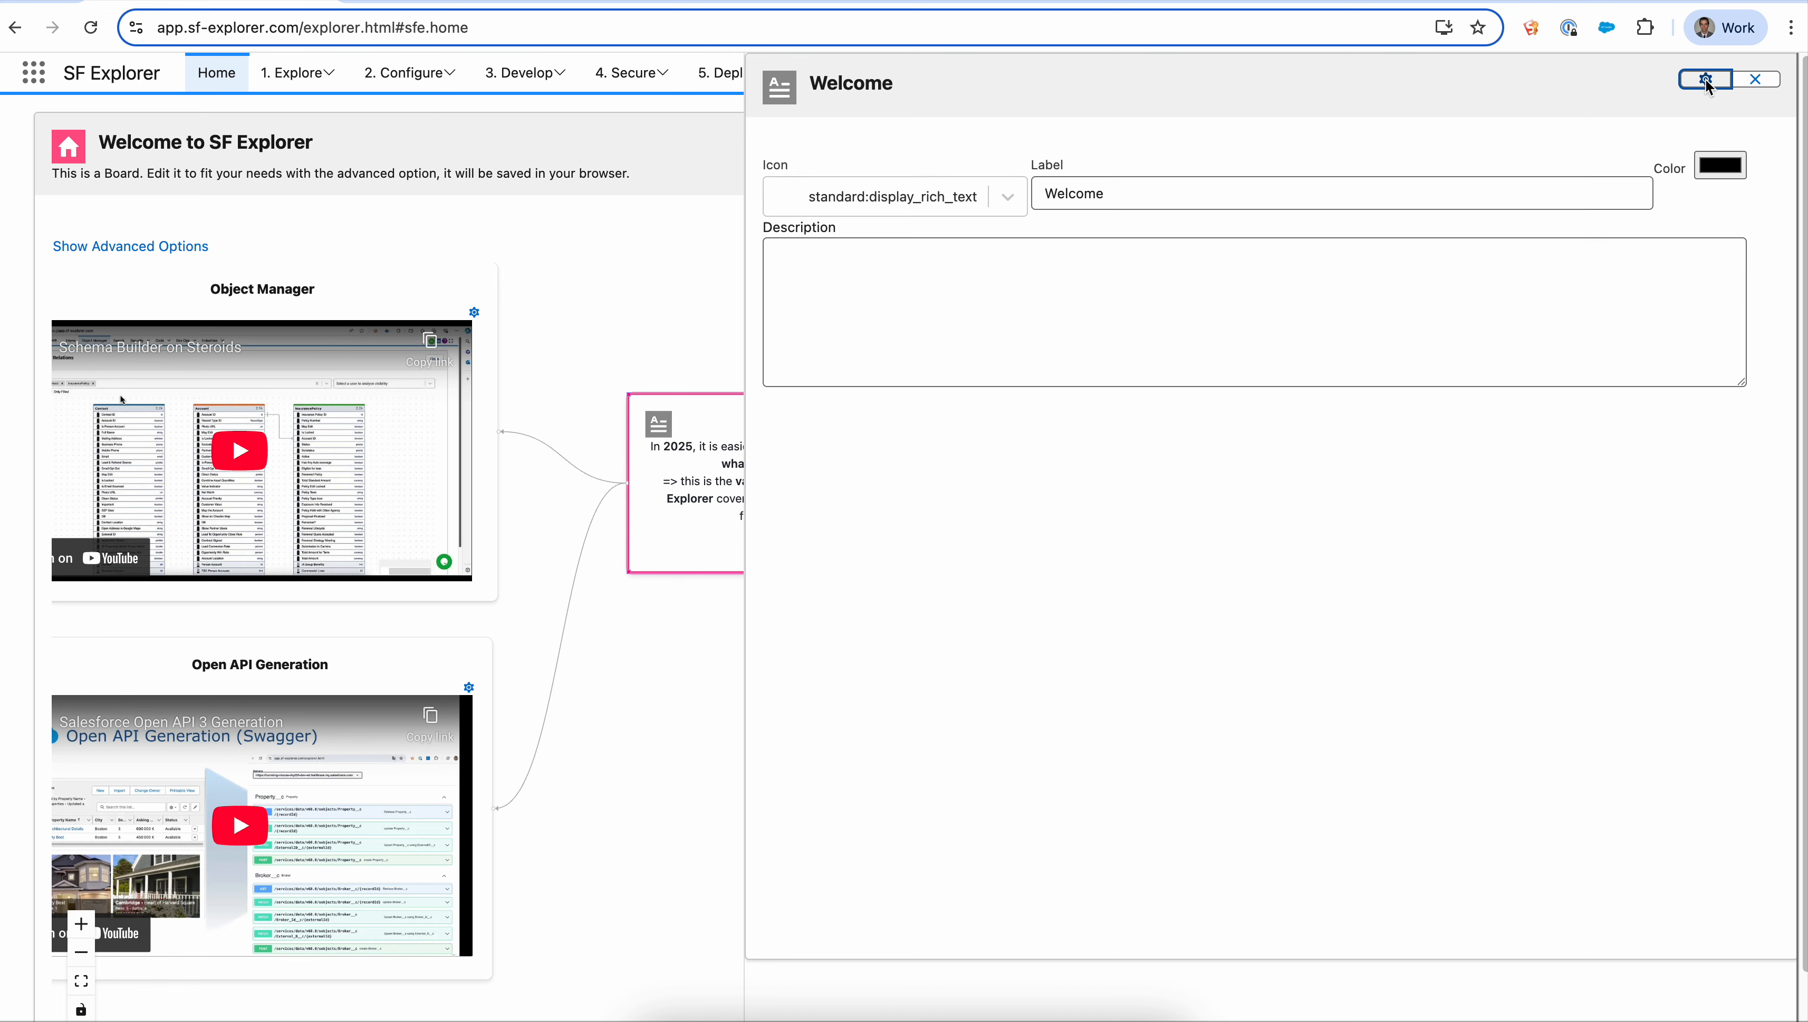
{"action": "left_click", "coordinate": [852, 203]}
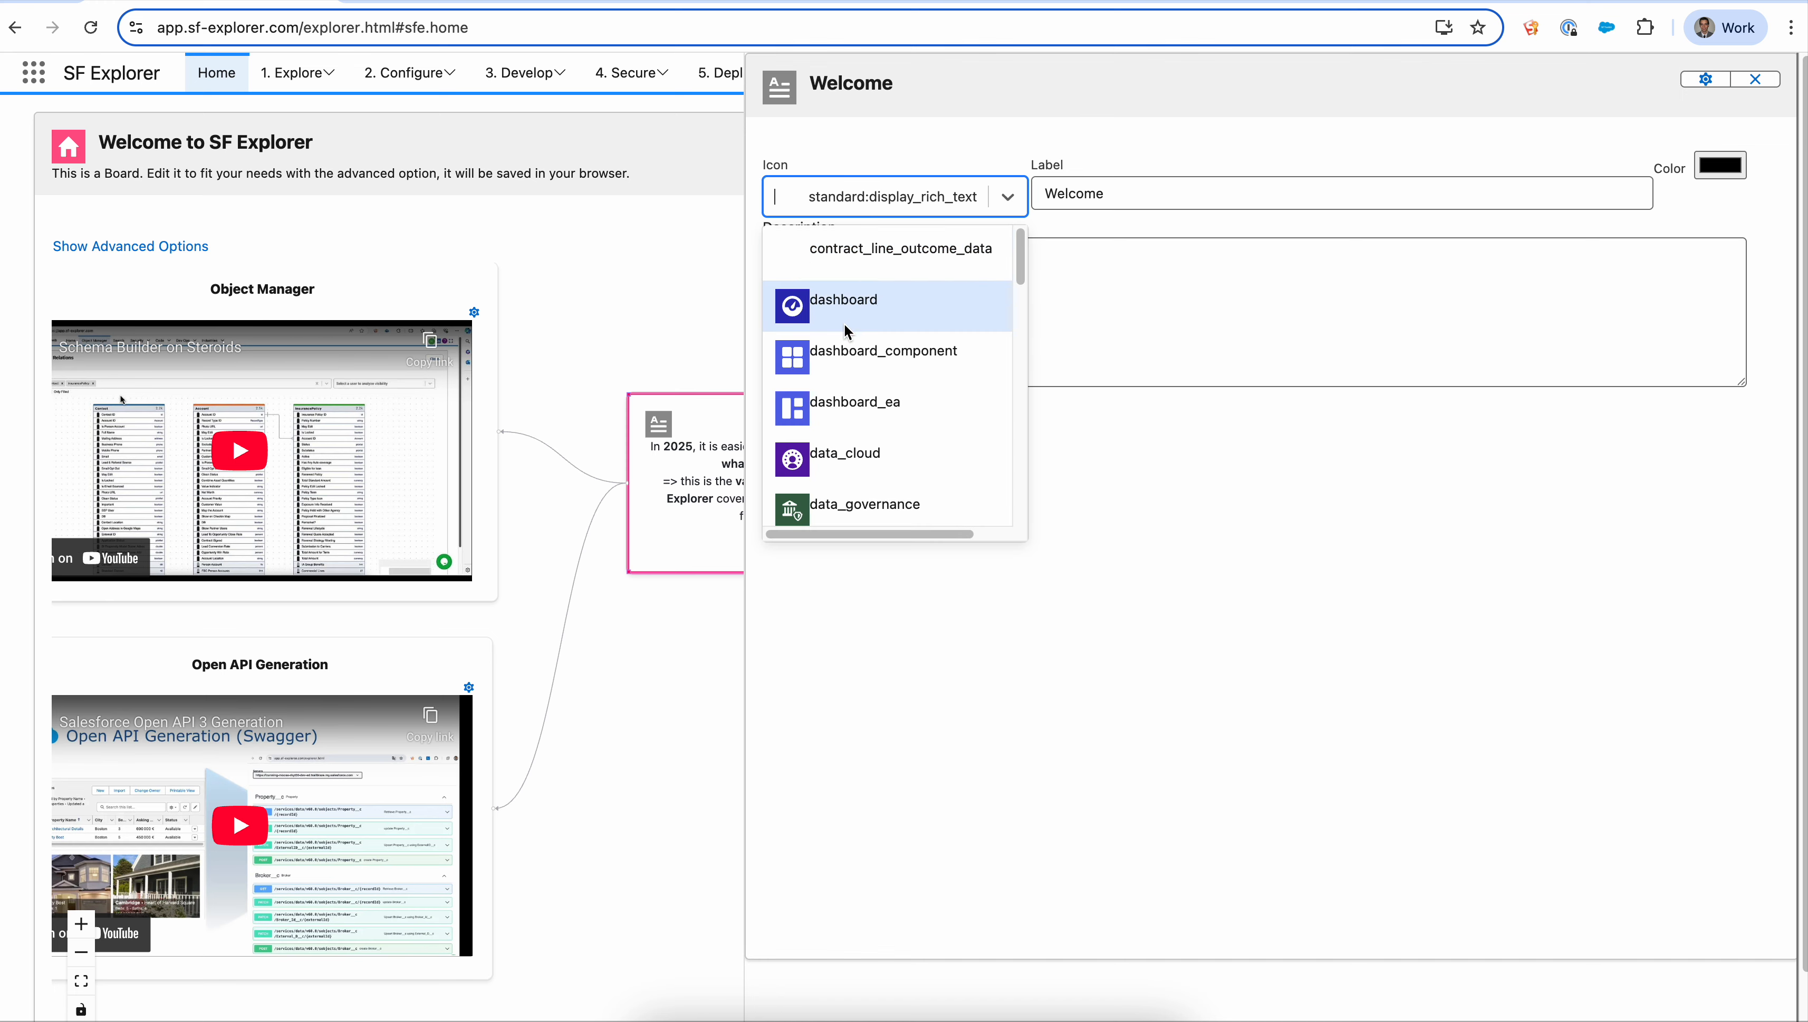
{"action": "left_click", "coordinate": [850, 301]}
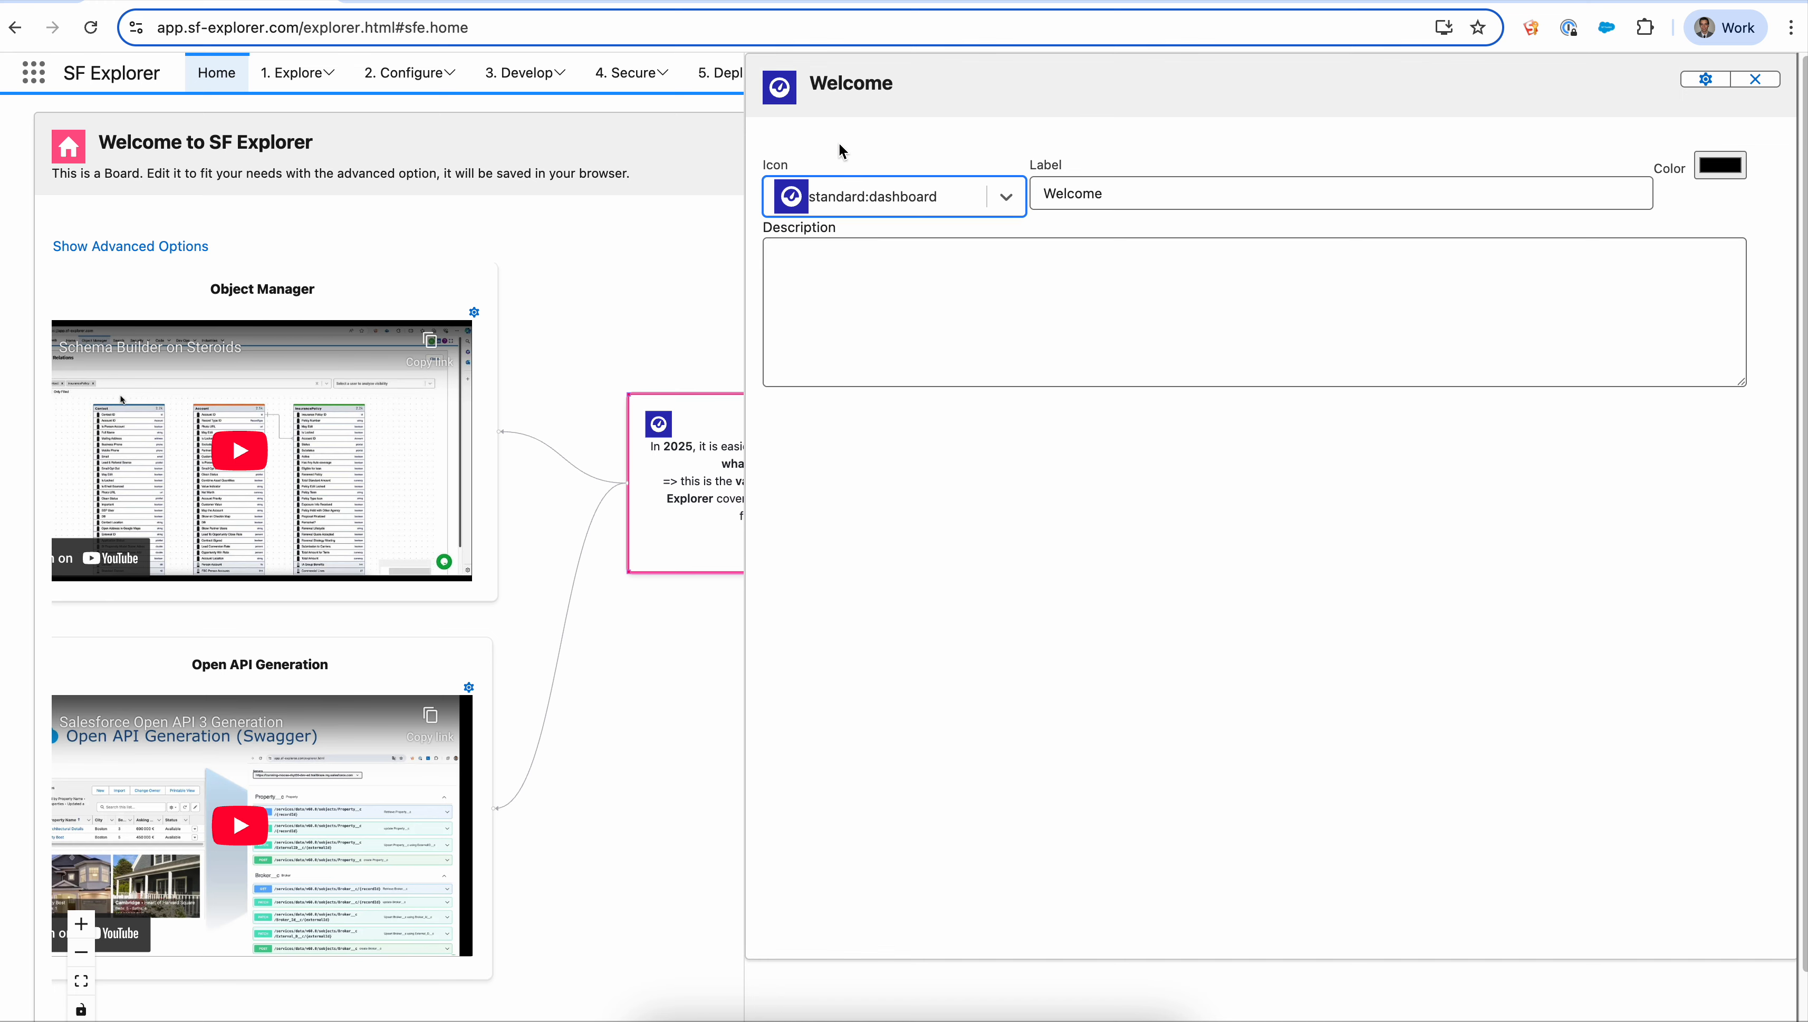
- Append the user's first name to the Welcome card's label and close the card editor
{"action": "left_click", "coordinate": [1119, 197]}
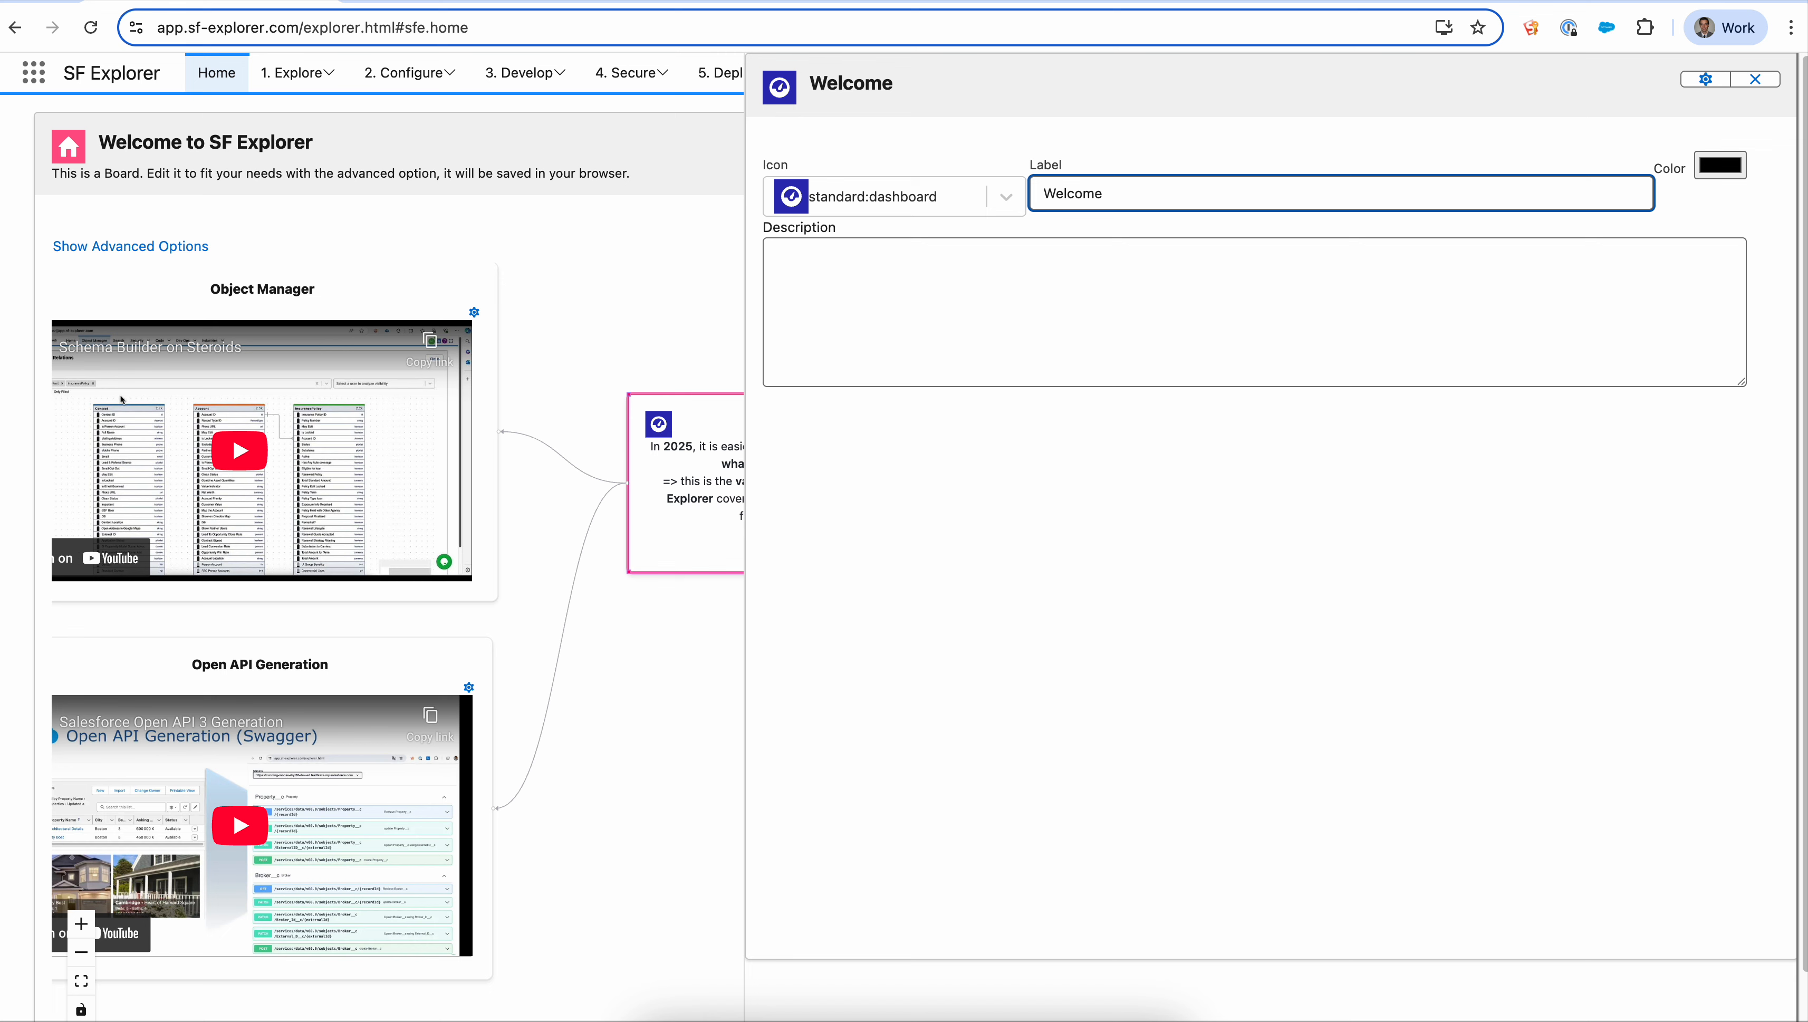
{"action": "type", "text": "Nicolas"}
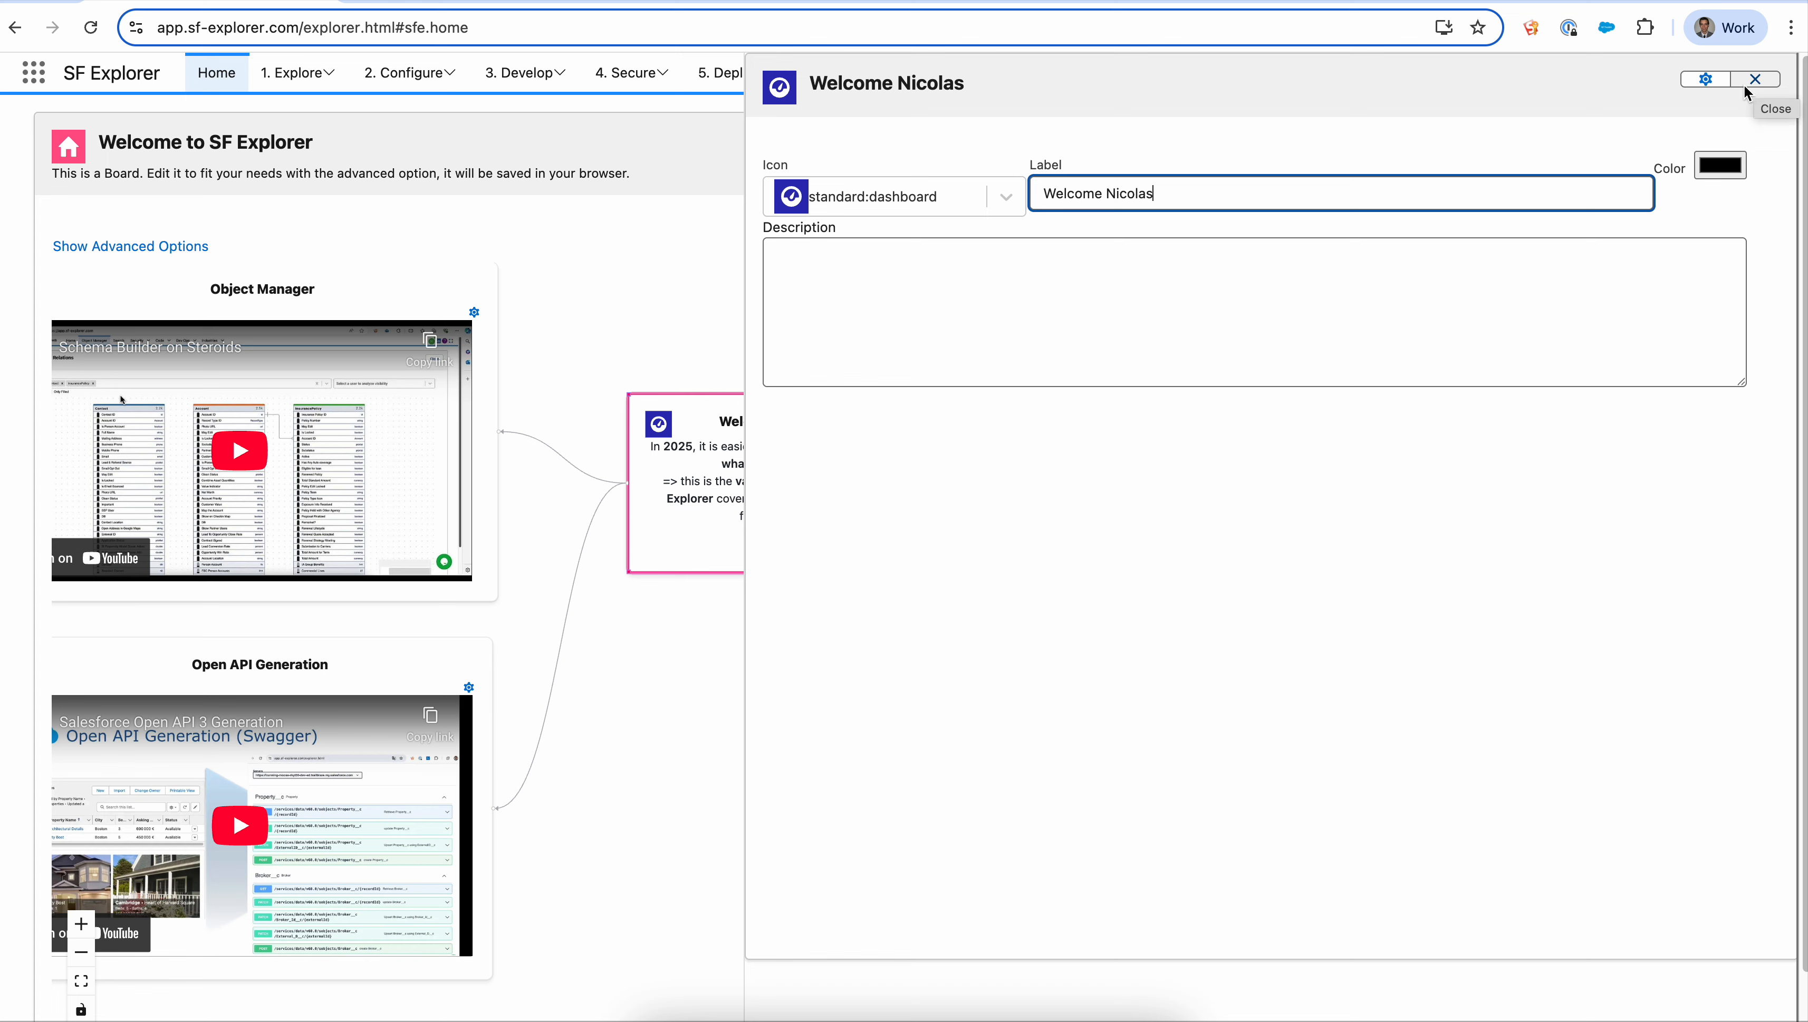
{"action": "left_click", "coordinate": [1722, 90]}
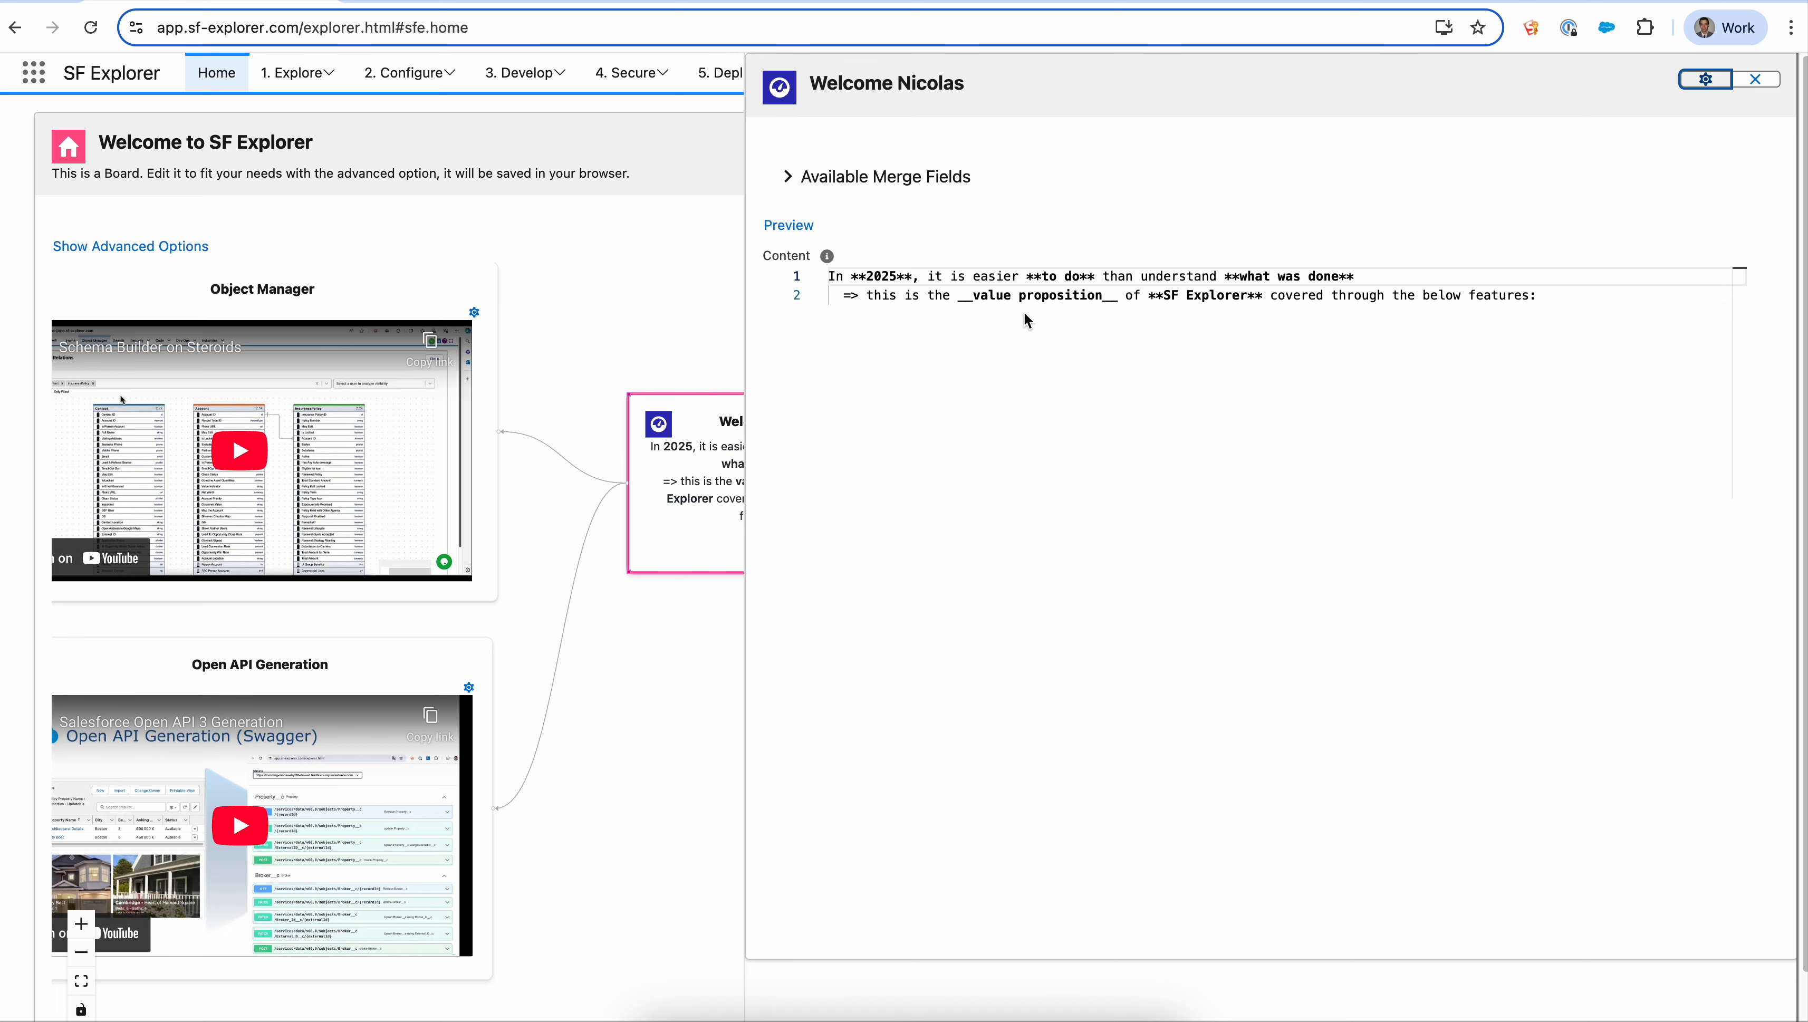
{"action": "left_click", "coordinate": [866, 297]}
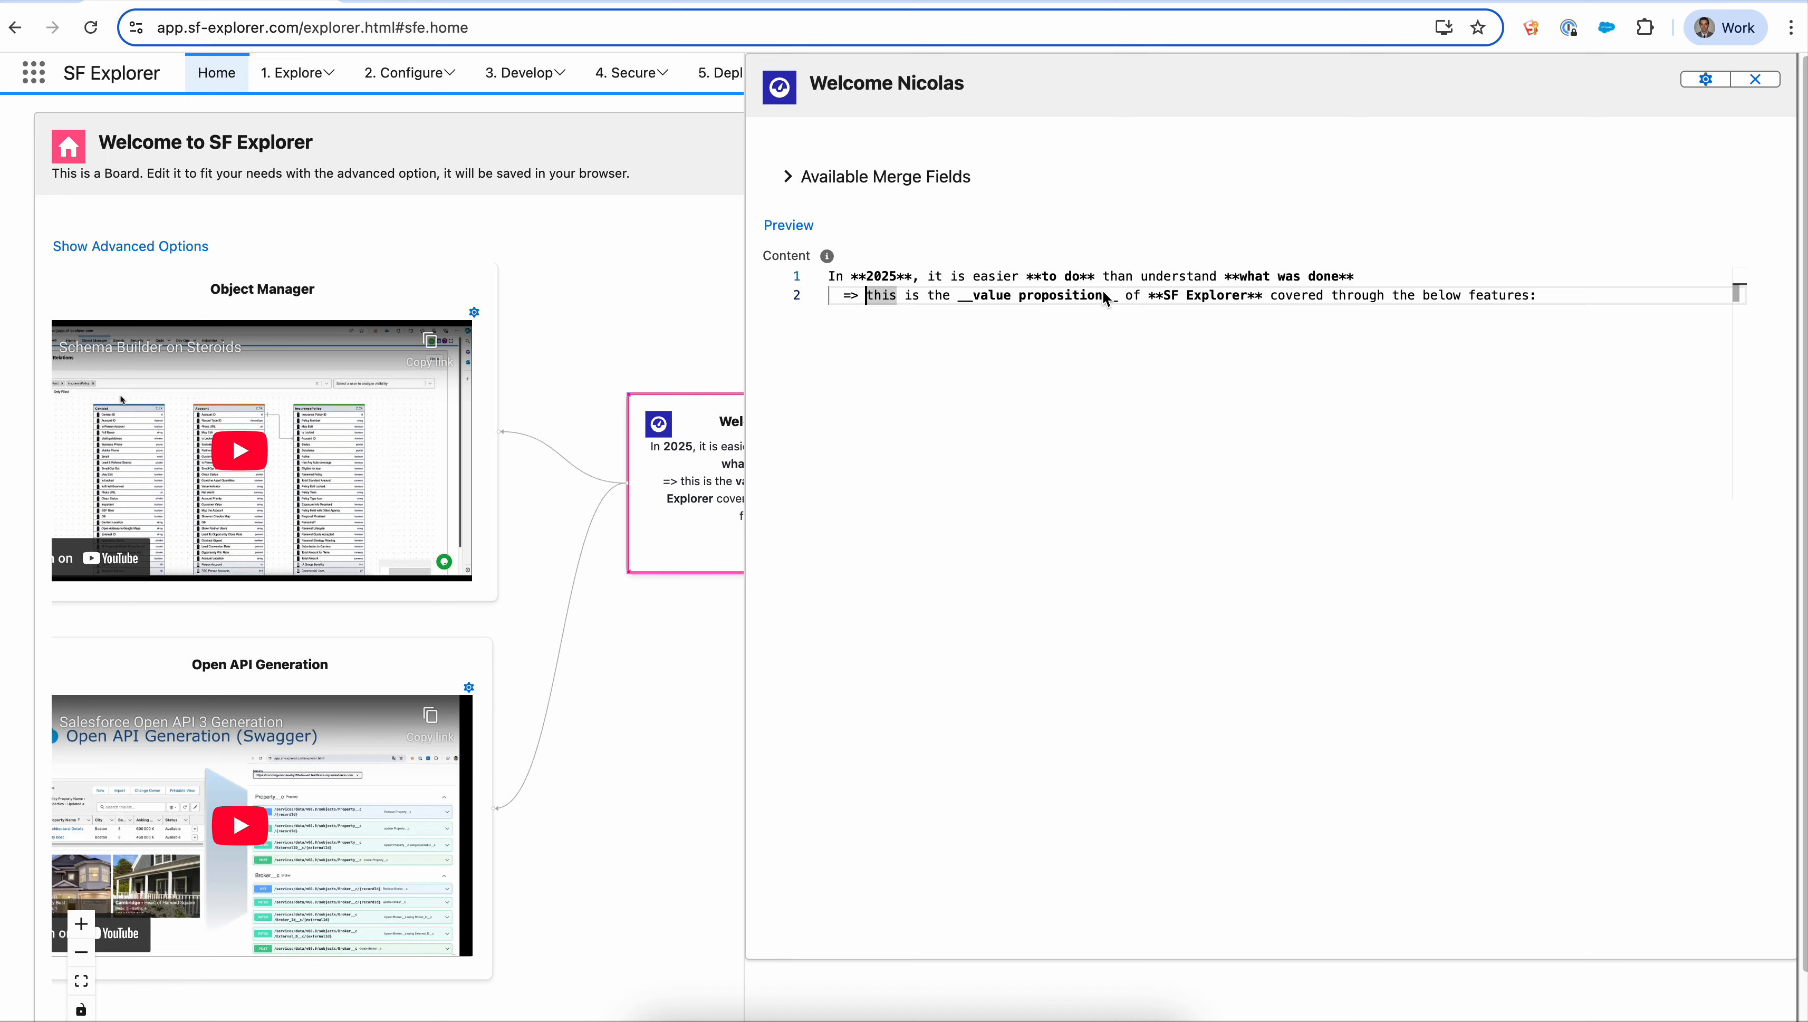
{"action": "left_click_drag", "start_coordinate": [667, 355], "coordinate": [375, 355]}
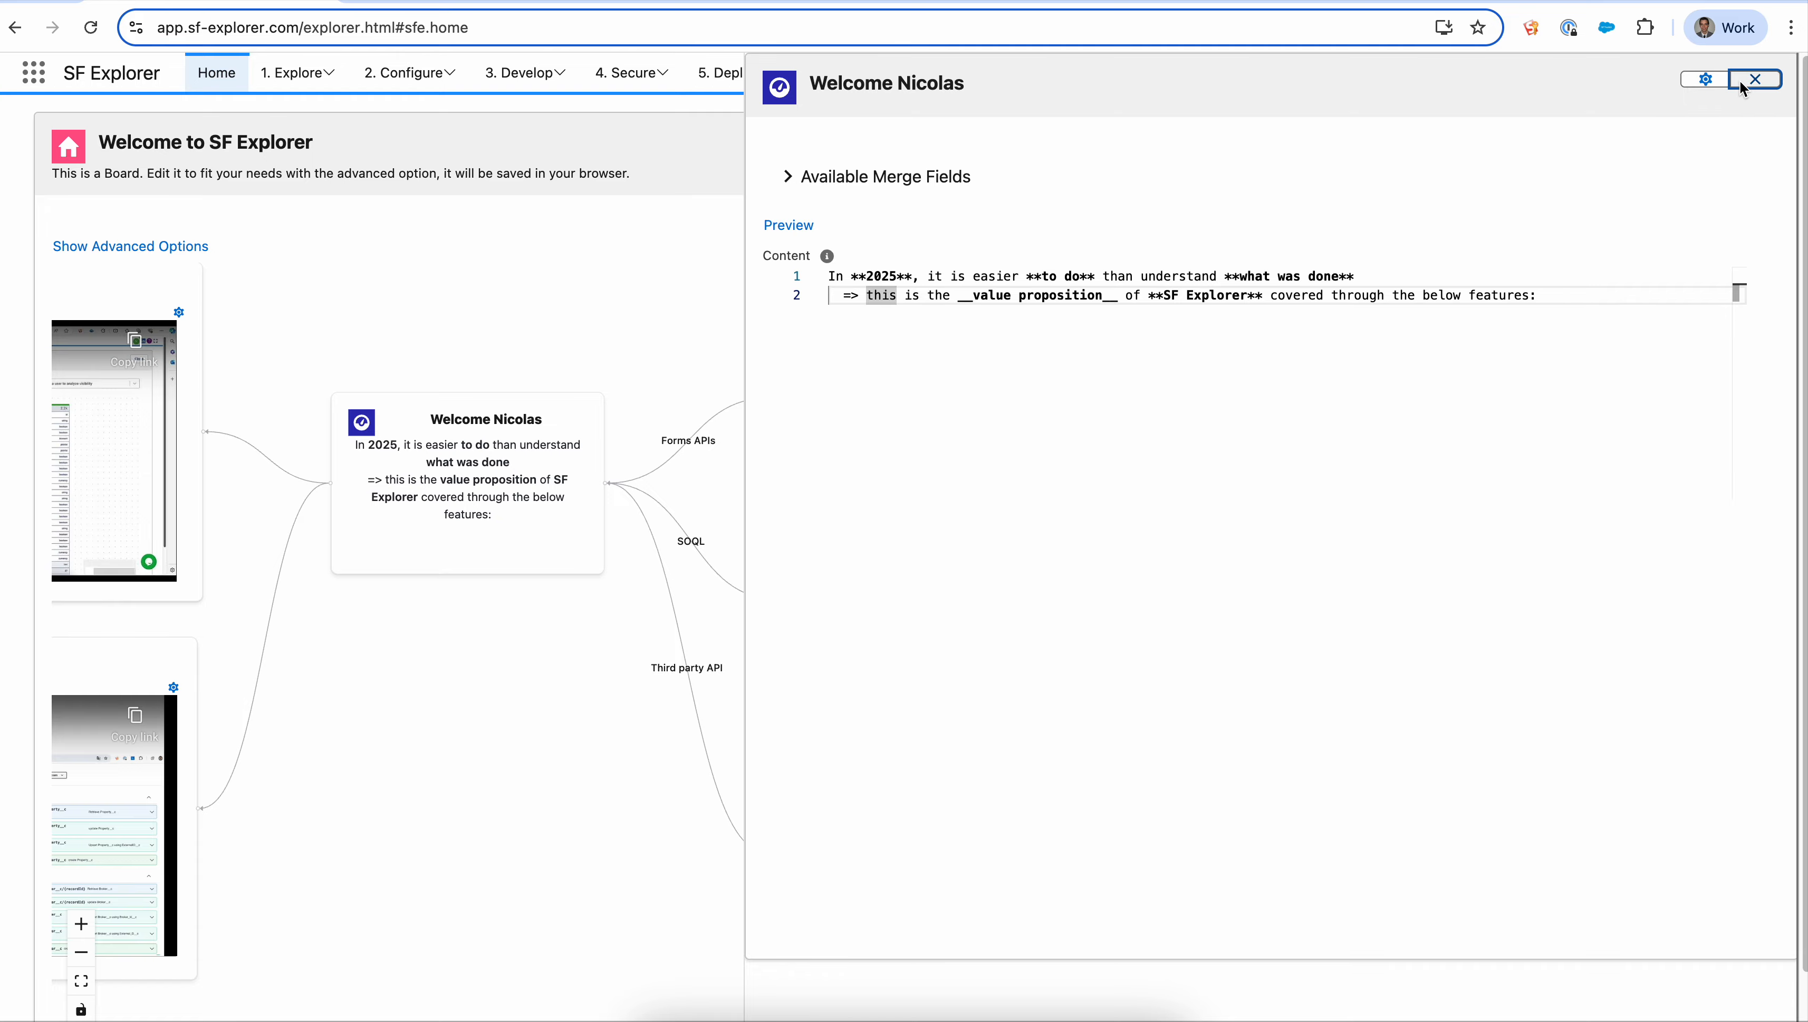
{"action": "left_click", "coordinate": [1754, 79]}
- Refresh the User Input card to generate new random last and first names
{"action": "left_click_drag", "start_coordinate": [576, 345], "coordinate": [663, 409]}
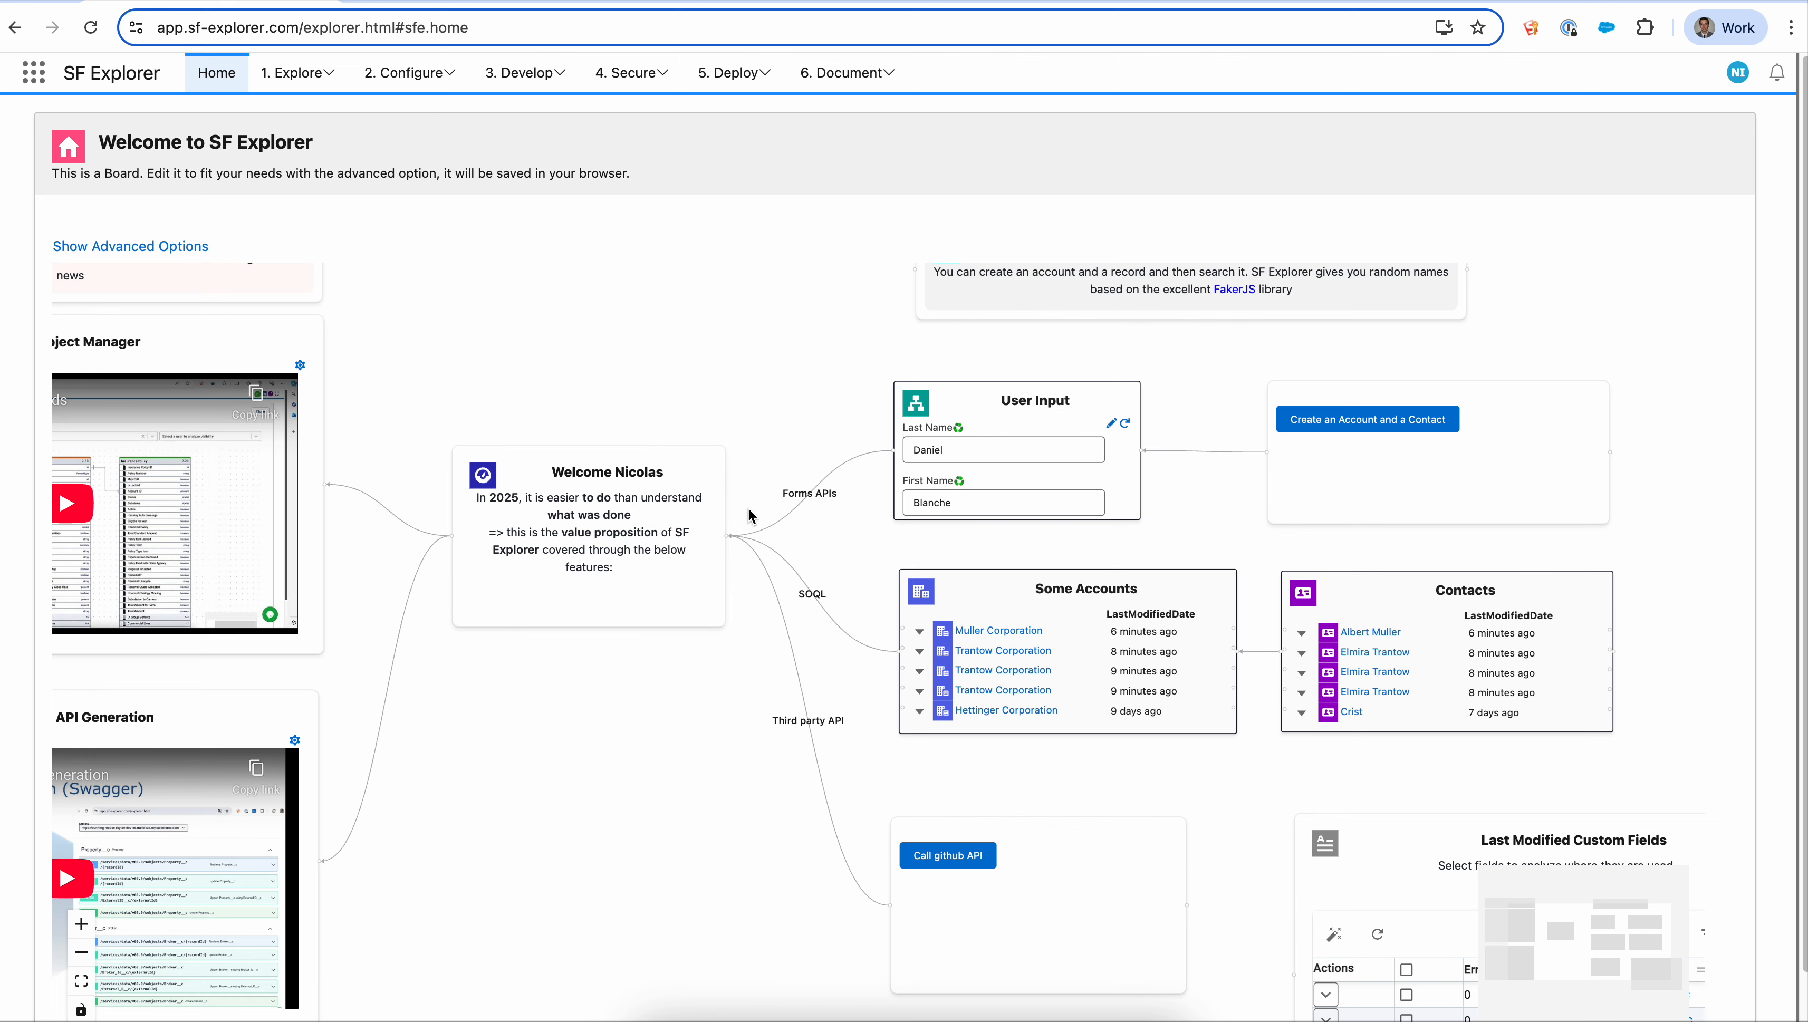
{"action": "scroll", "coordinate": [857, 546], "scroll_direction": "up", "scroll_amount": 1}
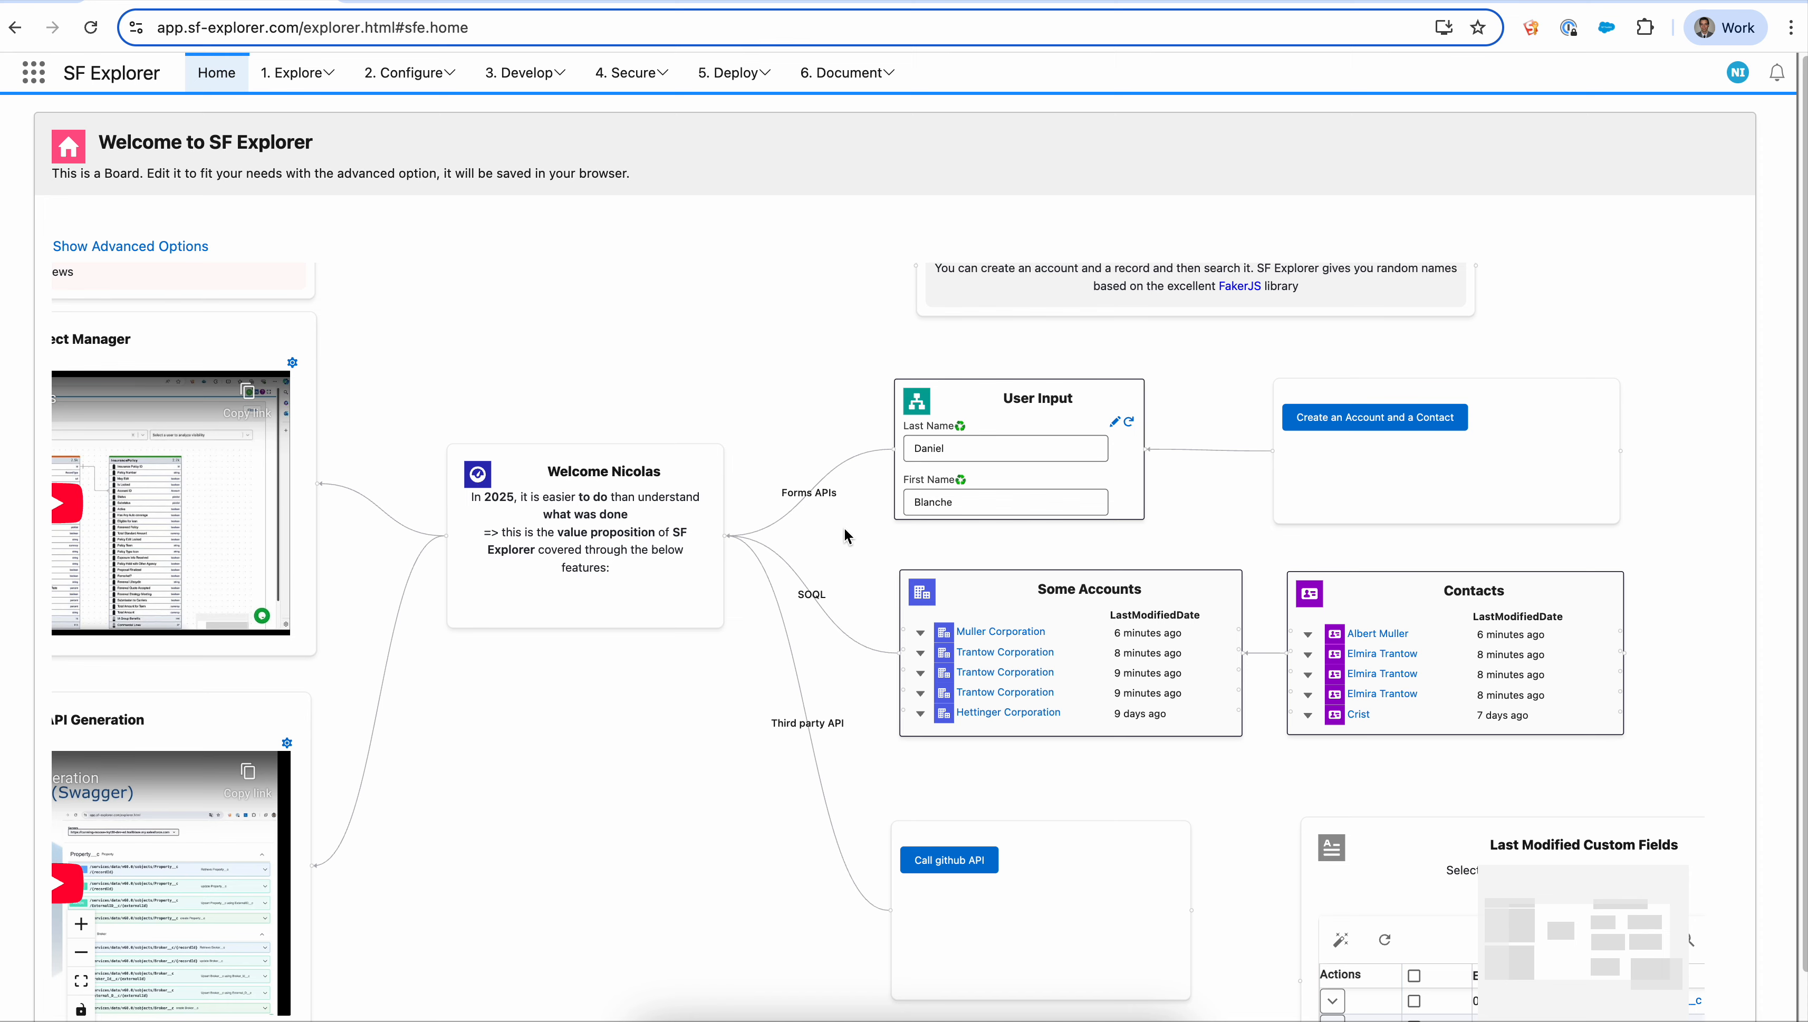
{"action": "left_click_drag", "start_coordinate": [1188, 484], "coordinate": [1142, 480]}
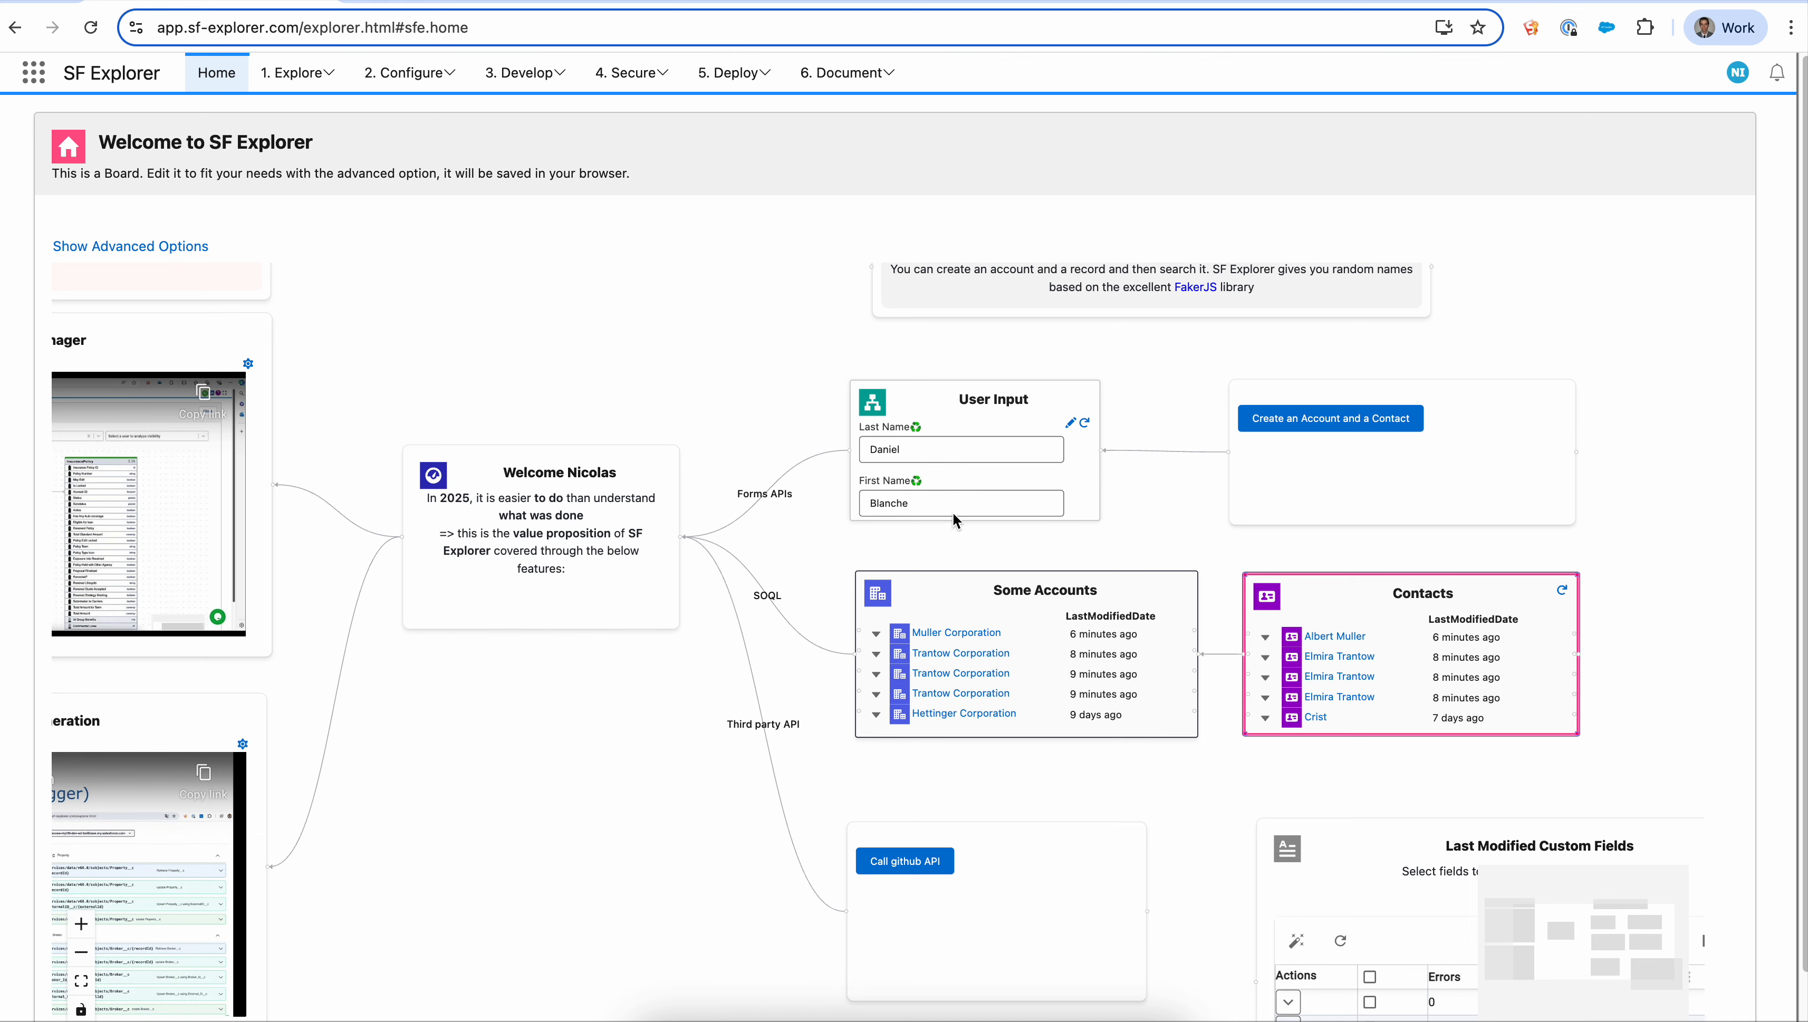
{"action": "left_click", "coordinate": [1085, 423]}
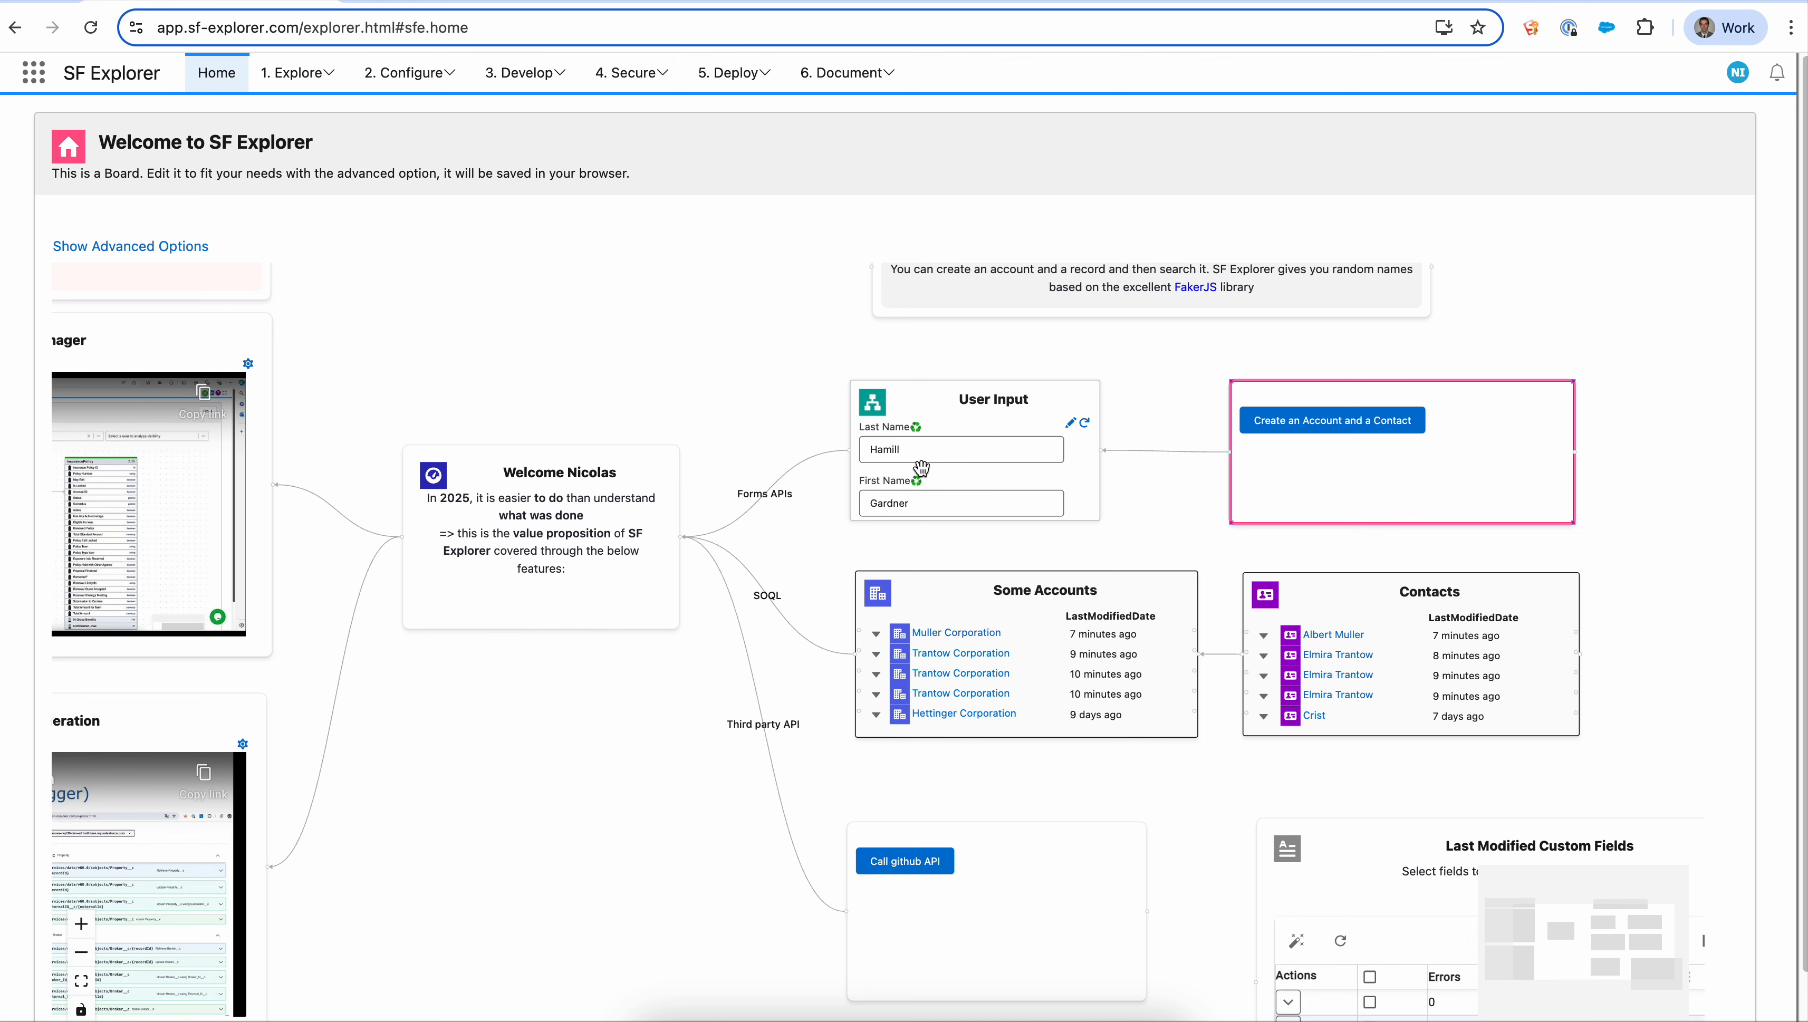
- Create an Account and a Contact from the form, then refresh the Some Accounts and Contacts lists
{"action": "left_click", "coordinate": [1321, 427]}
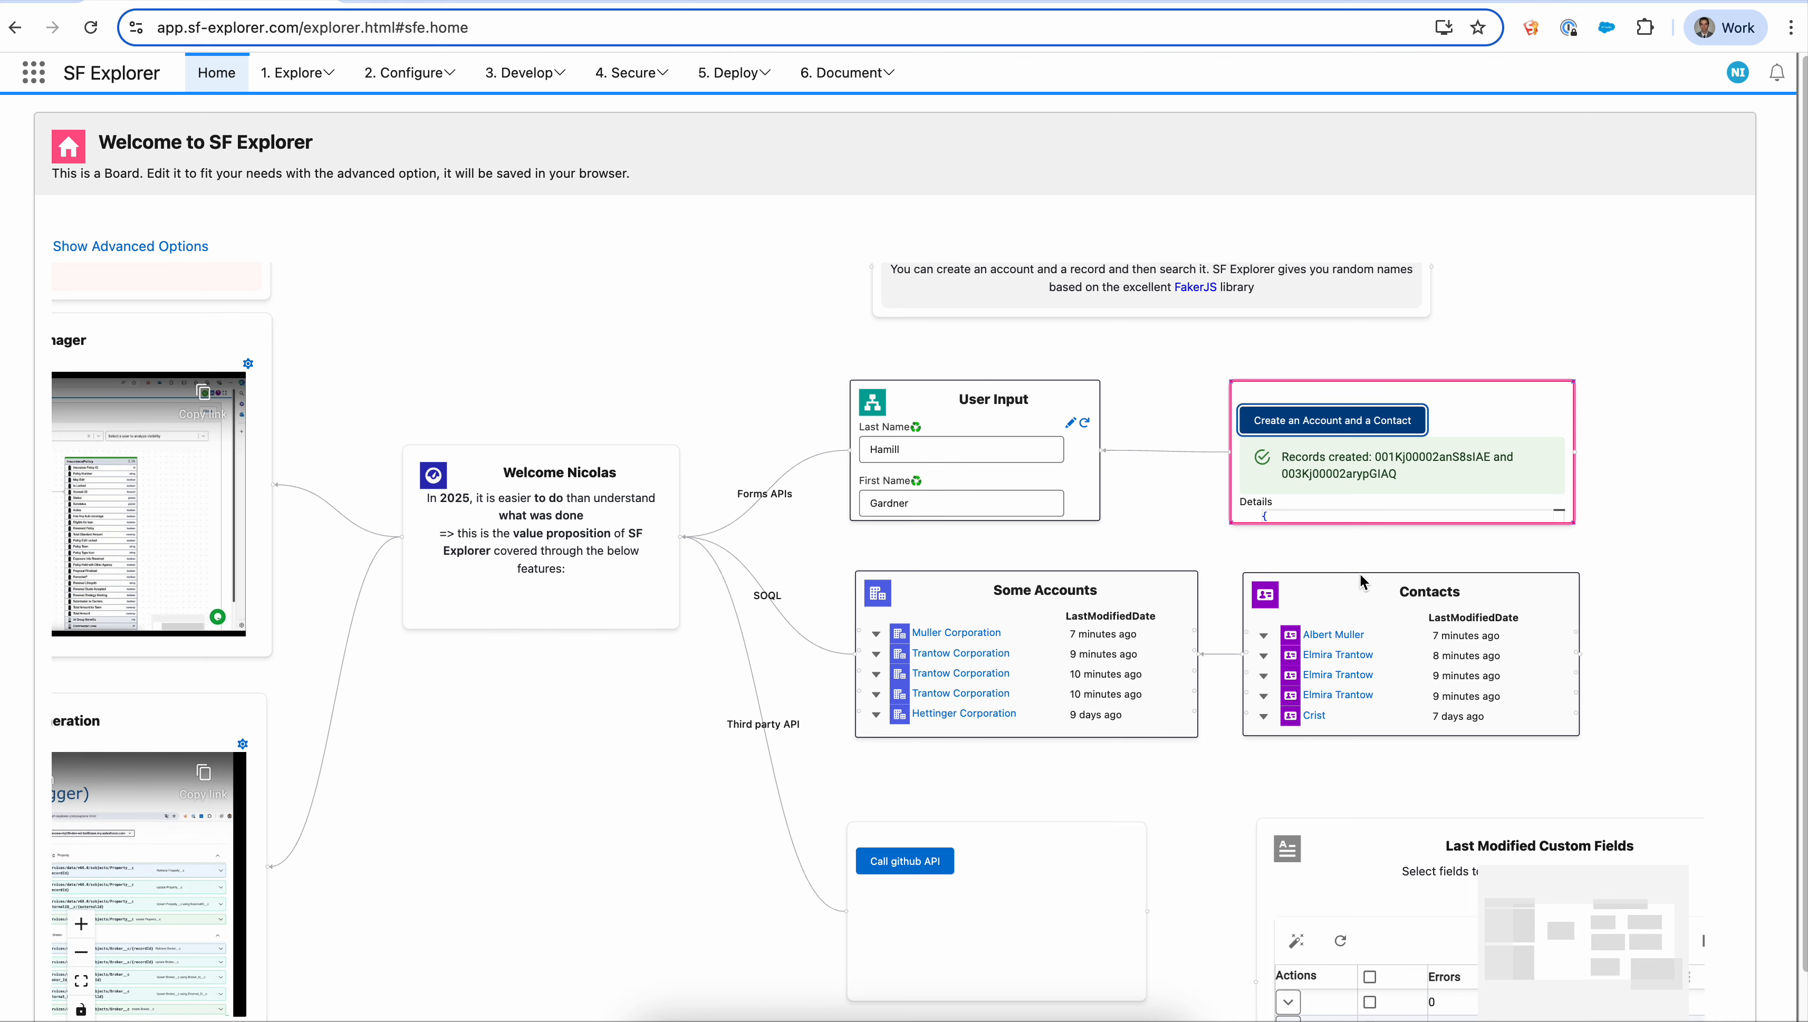
{"action": "left_click", "coordinate": [1153, 591]}
{"action": "left_click", "coordinate": [1179, 593]}
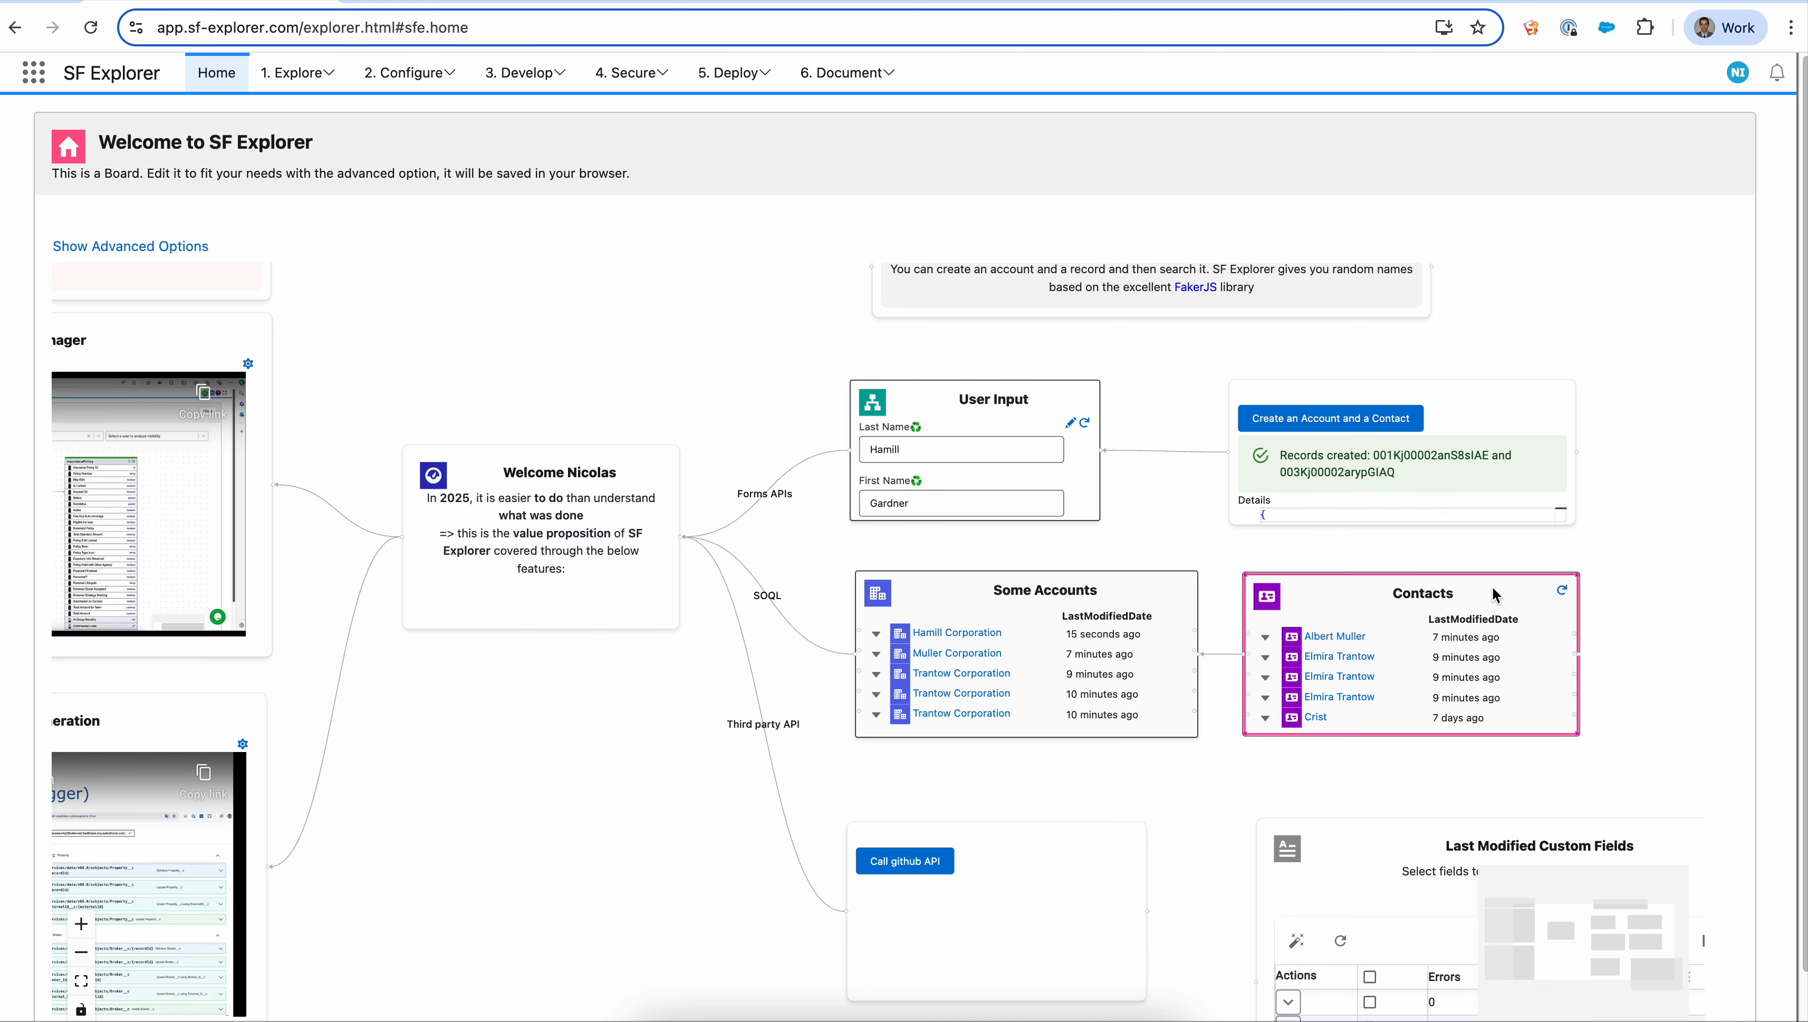
{"action": "left_click", "coordinate": [1561, 589]}
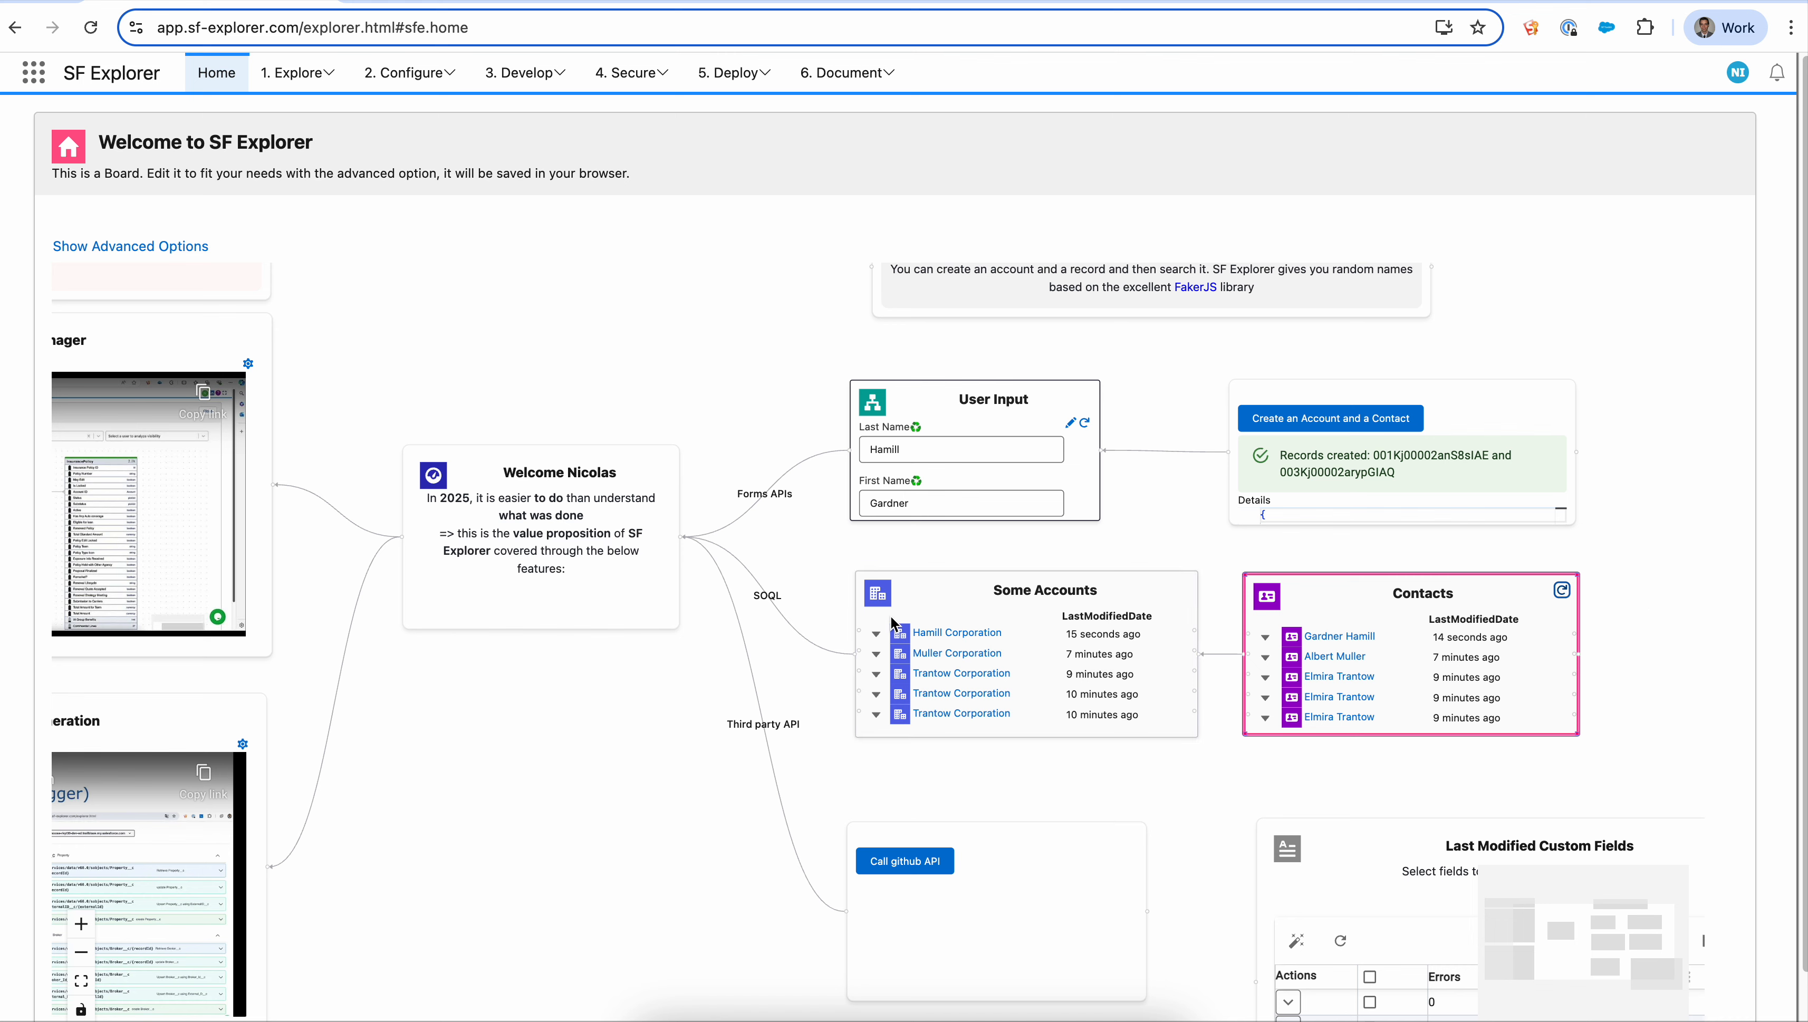
{"action": "left_click", "coordinate": [1265, 636]}
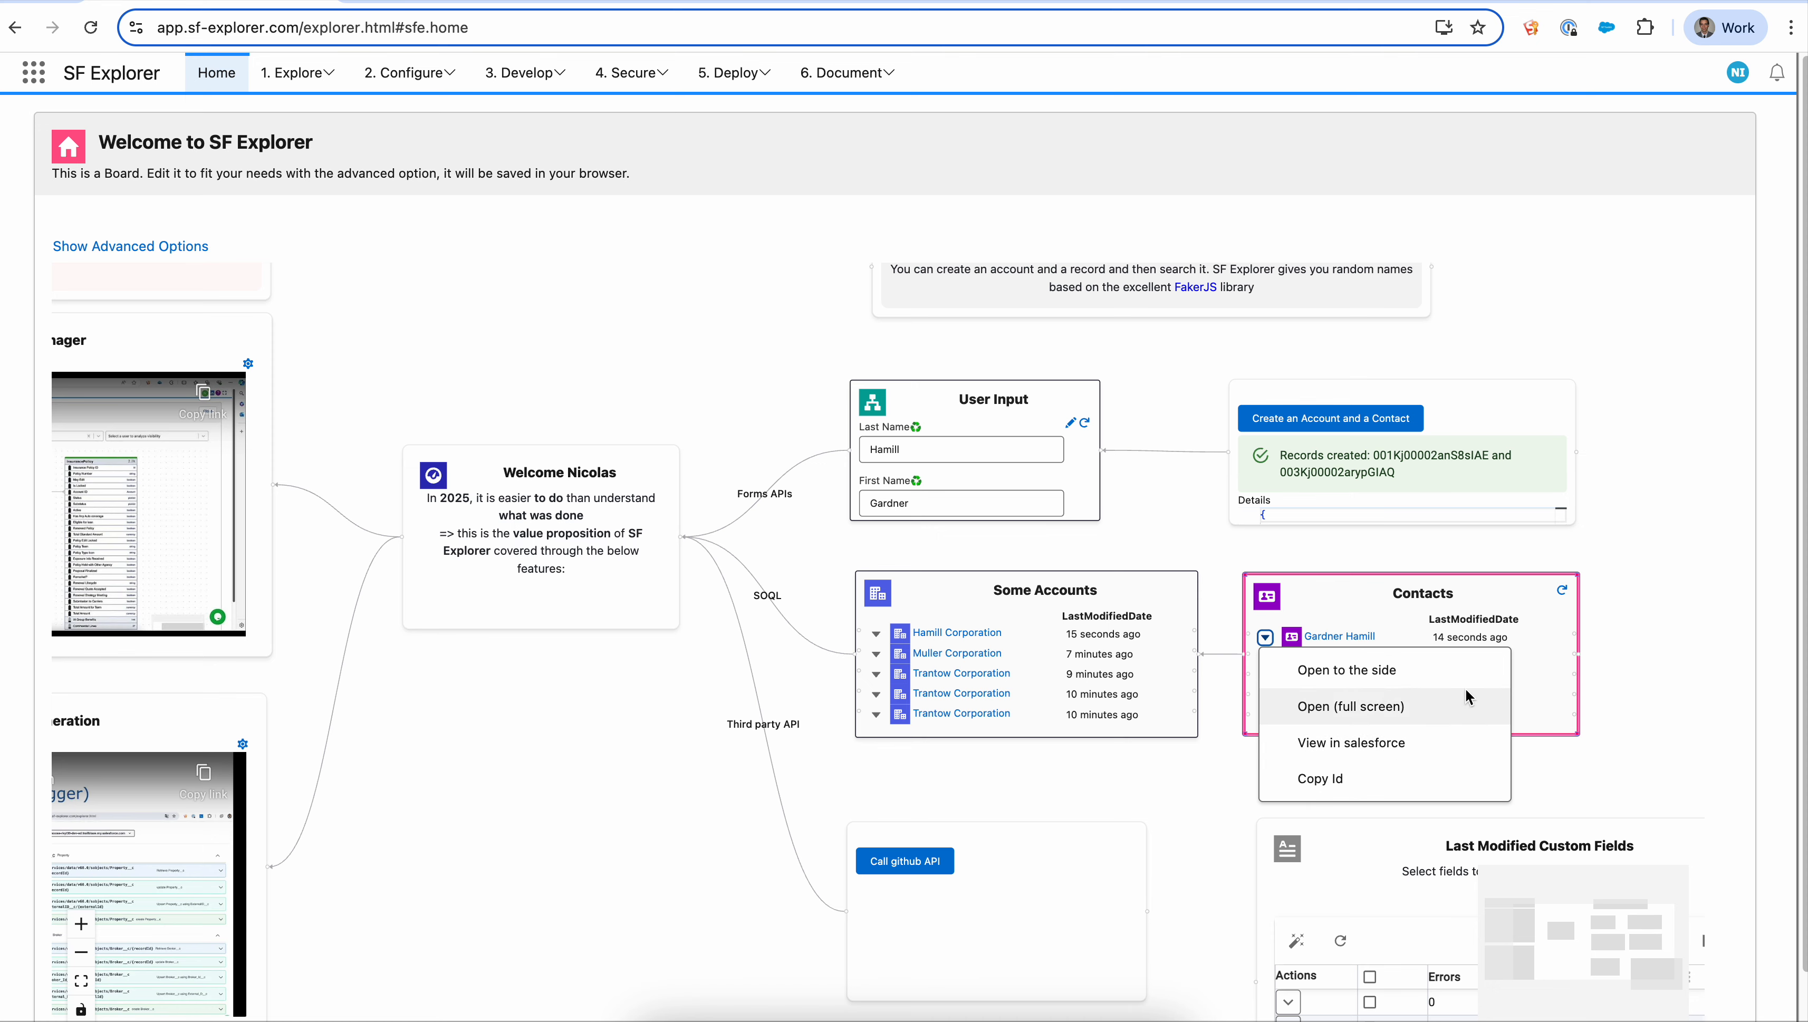
{"action": "left_click", "coordinate": [1657, 718]}
{"action": "left_click_drag", "start_coordinate": [1658, 712], "coordinate": [1513, 685]}
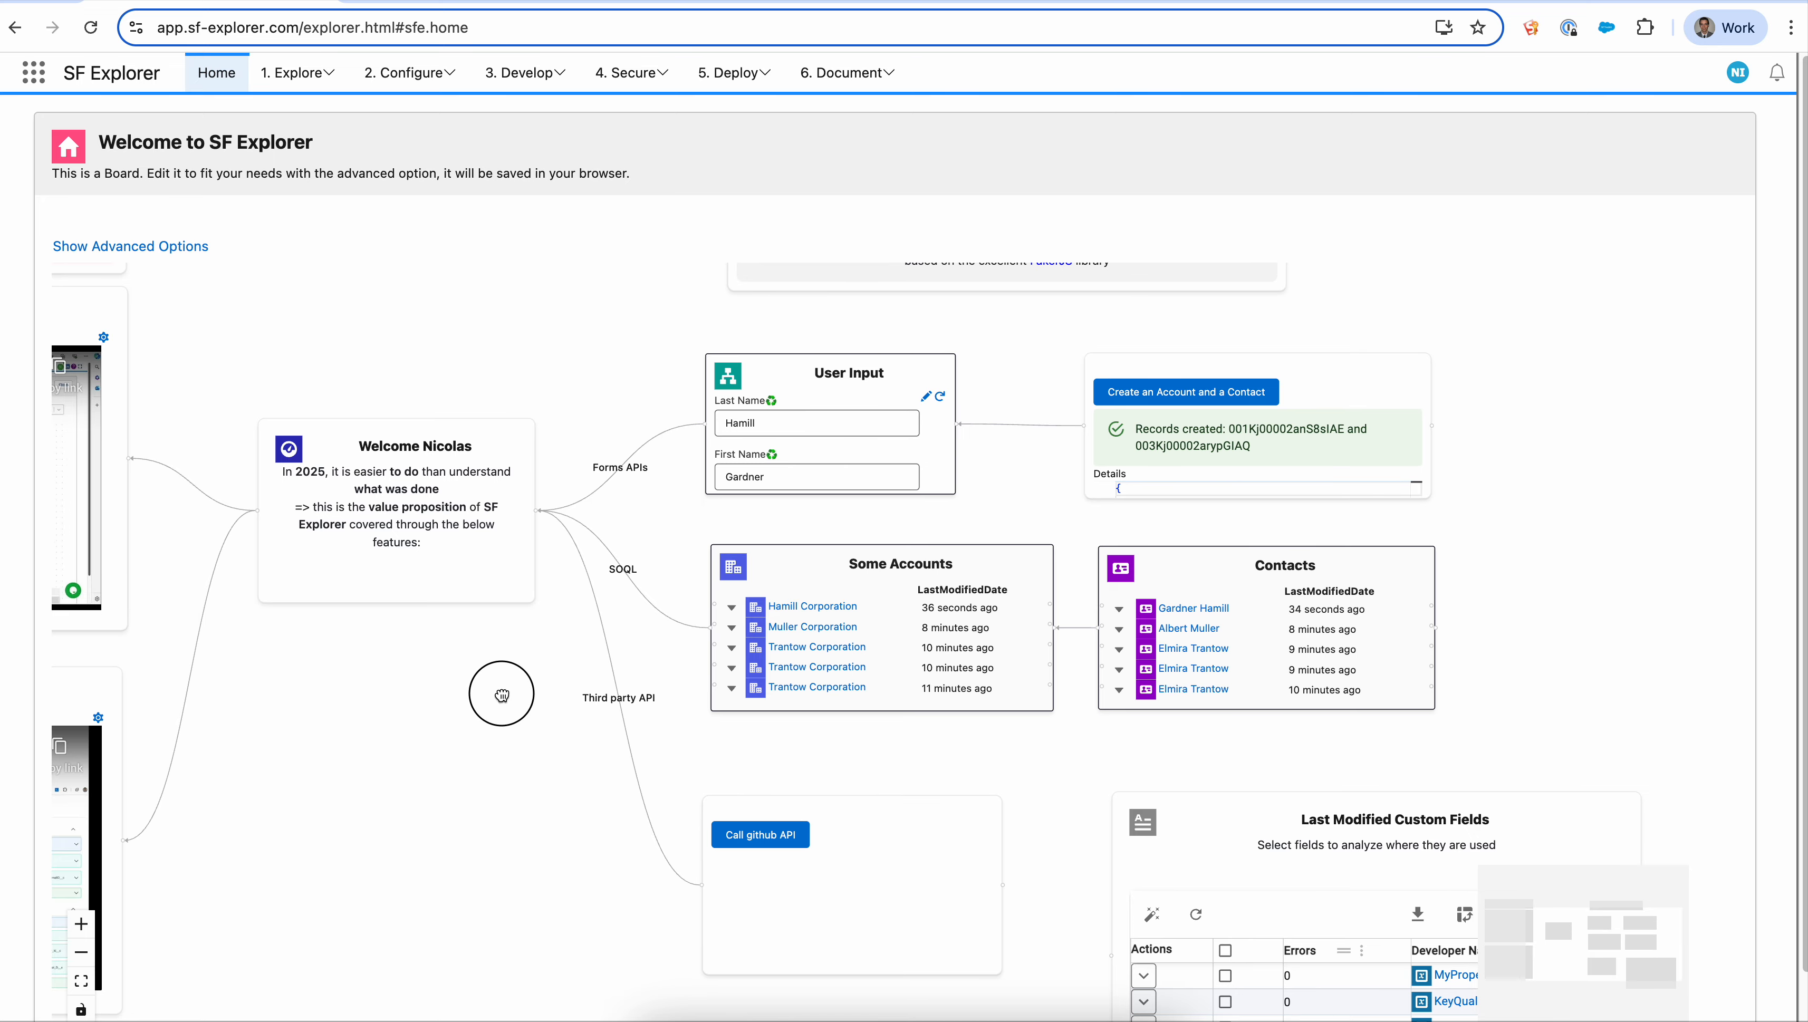
{"action": "left_click_drag", "start_coordinate": [502, 695], "coordinate": [1071, 710]}
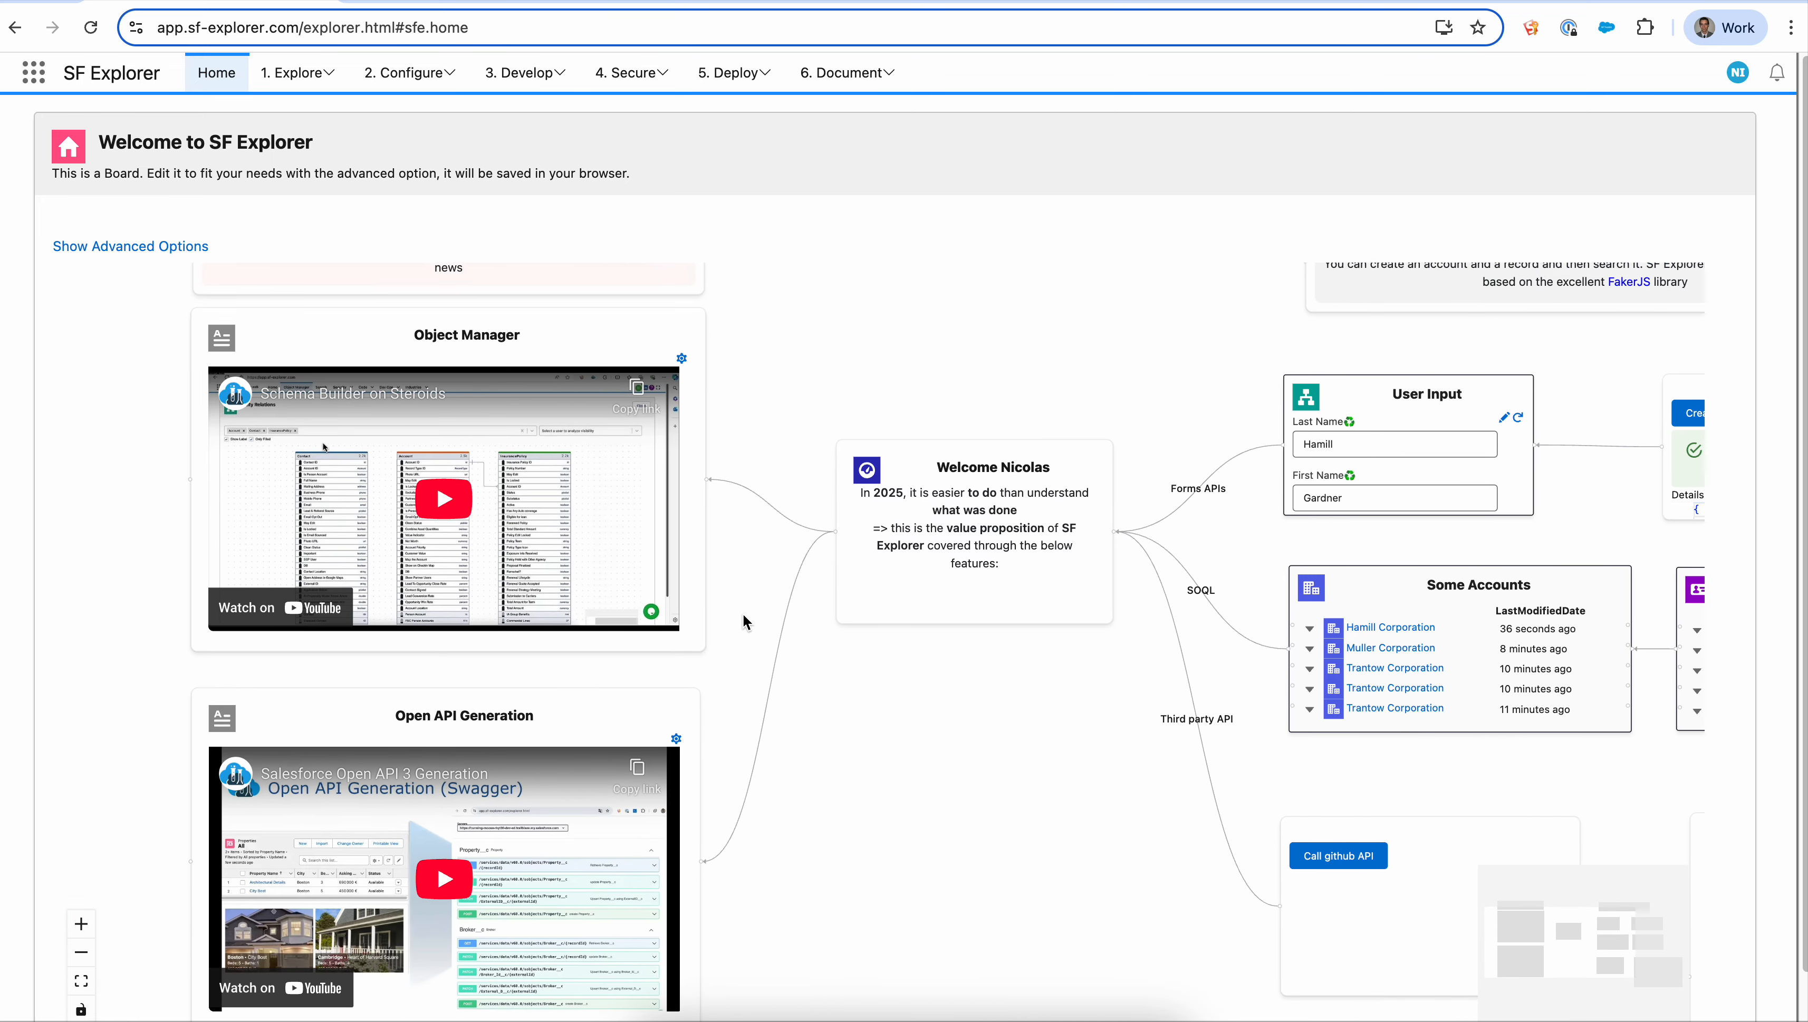
{"action": "left_click_drag", "start_coordinate": [1181, 390], "coordinate": [486, 447]}
- Open the User Input card's JSON schema editor
{"action": "left_click", "coordinate": [1177, 434]}
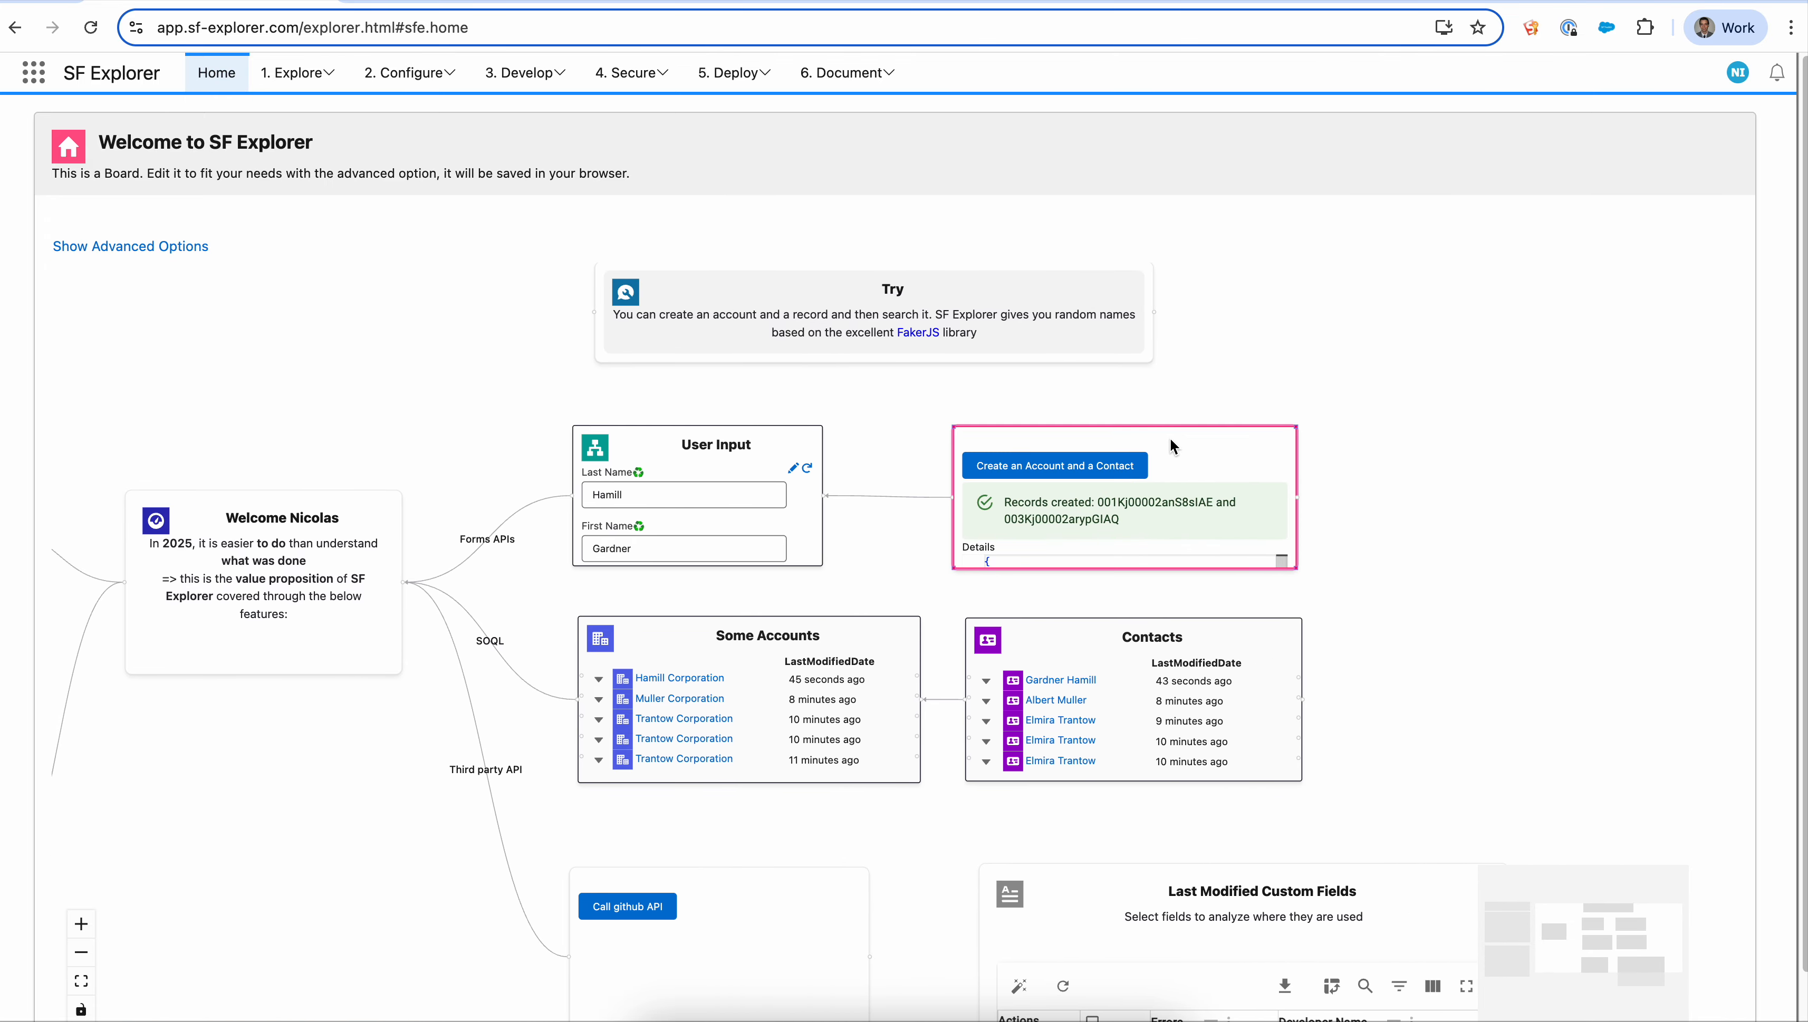
{"action": "left_click", "coordinate": [724, 449]}
{"action": "right_click", "coordinate": [730, 449]}
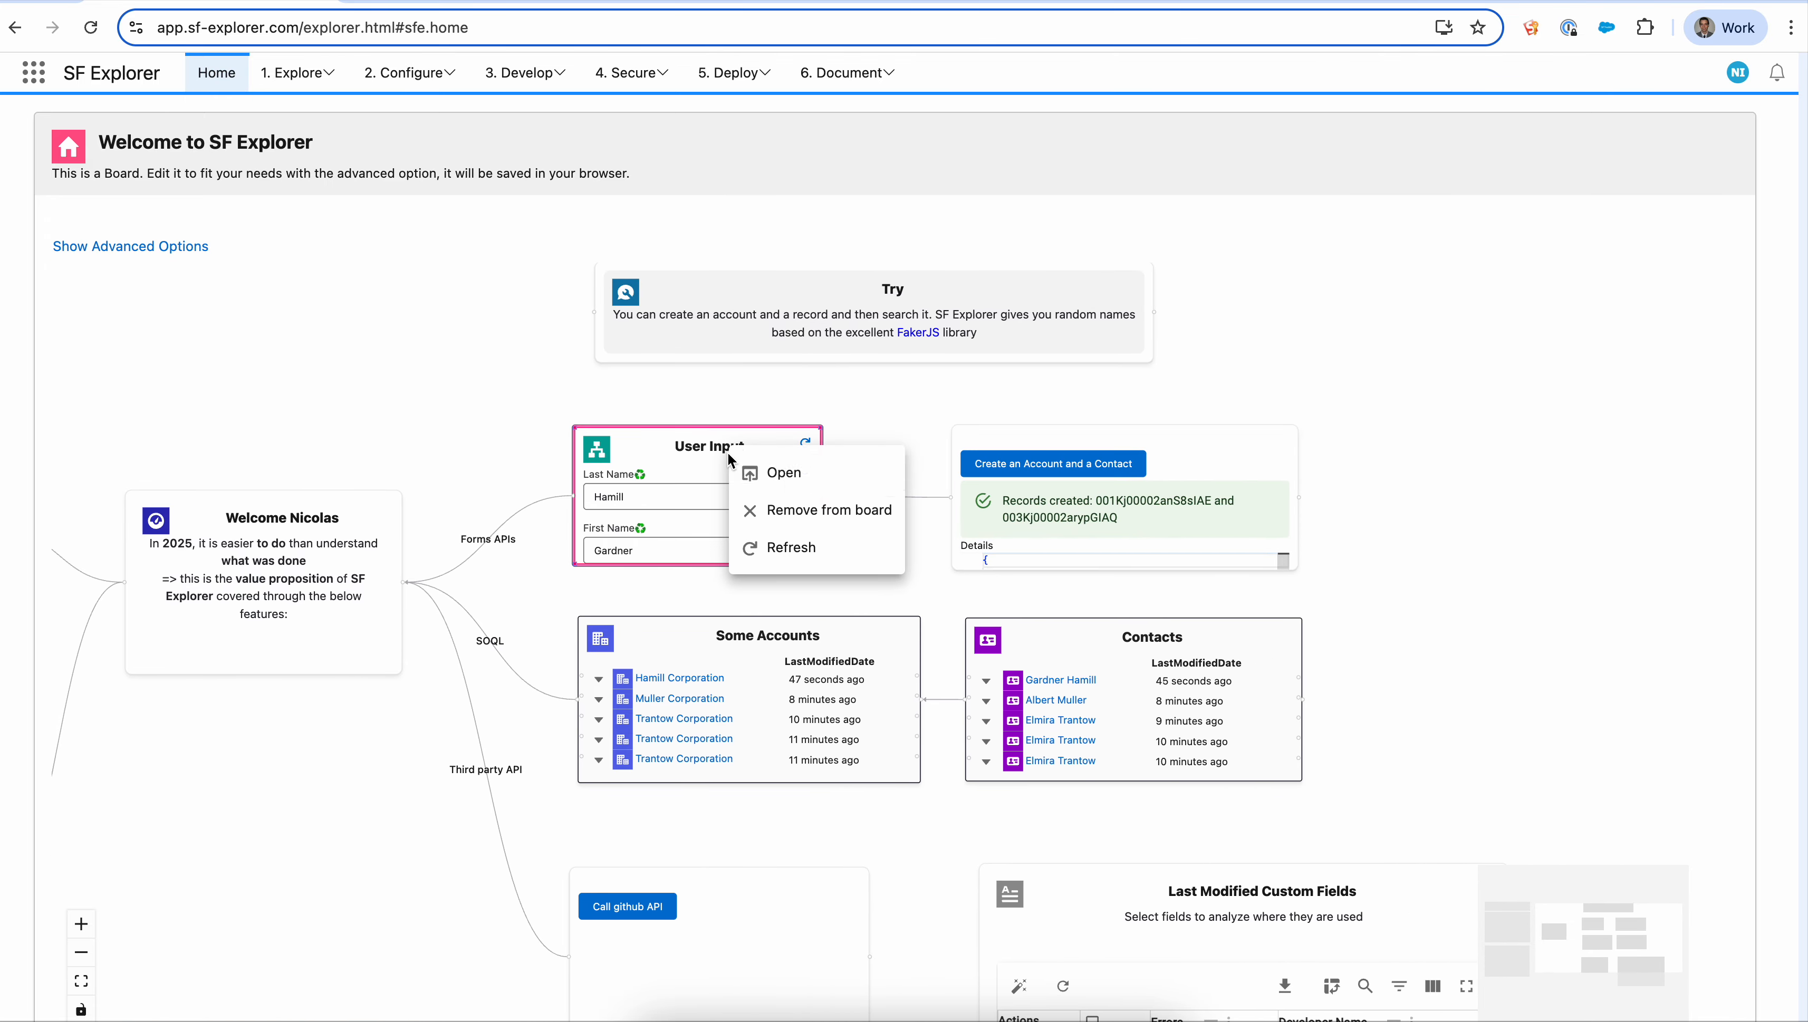
{"action": "left_click", "coordinate": [788, 473]}
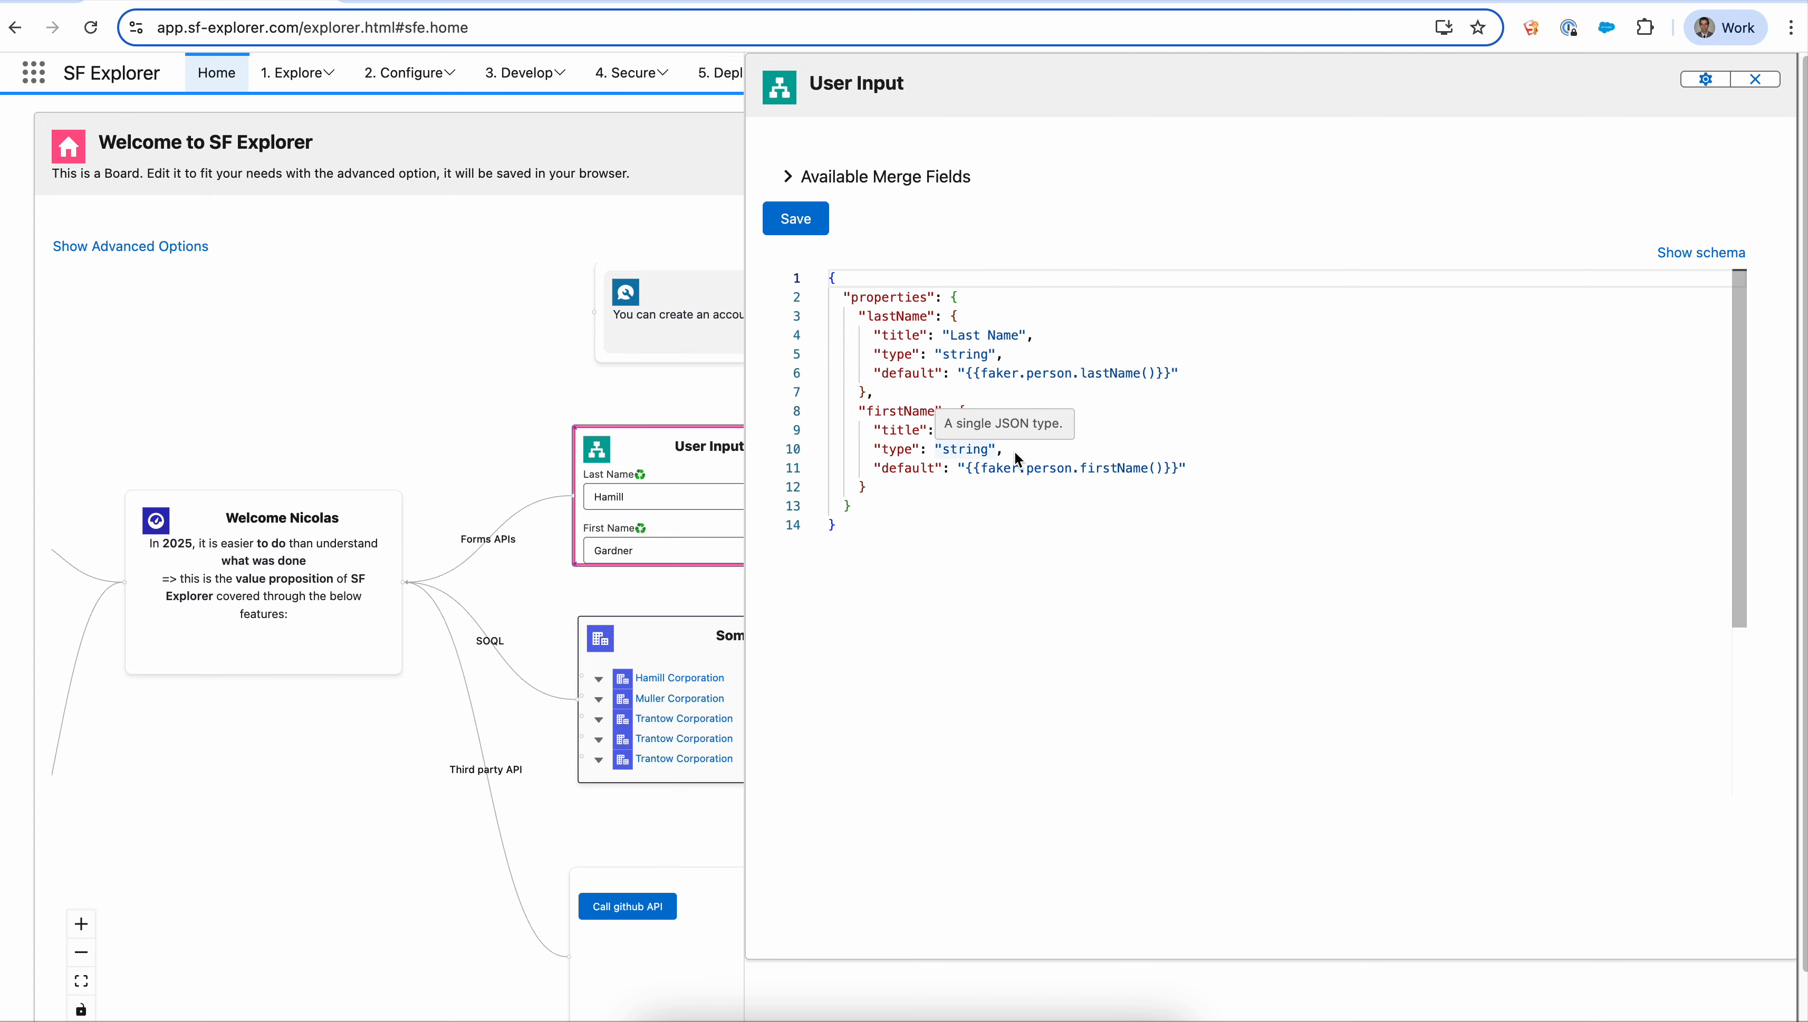
{"action": "mouse_move", "coordinate": [922, 469]}
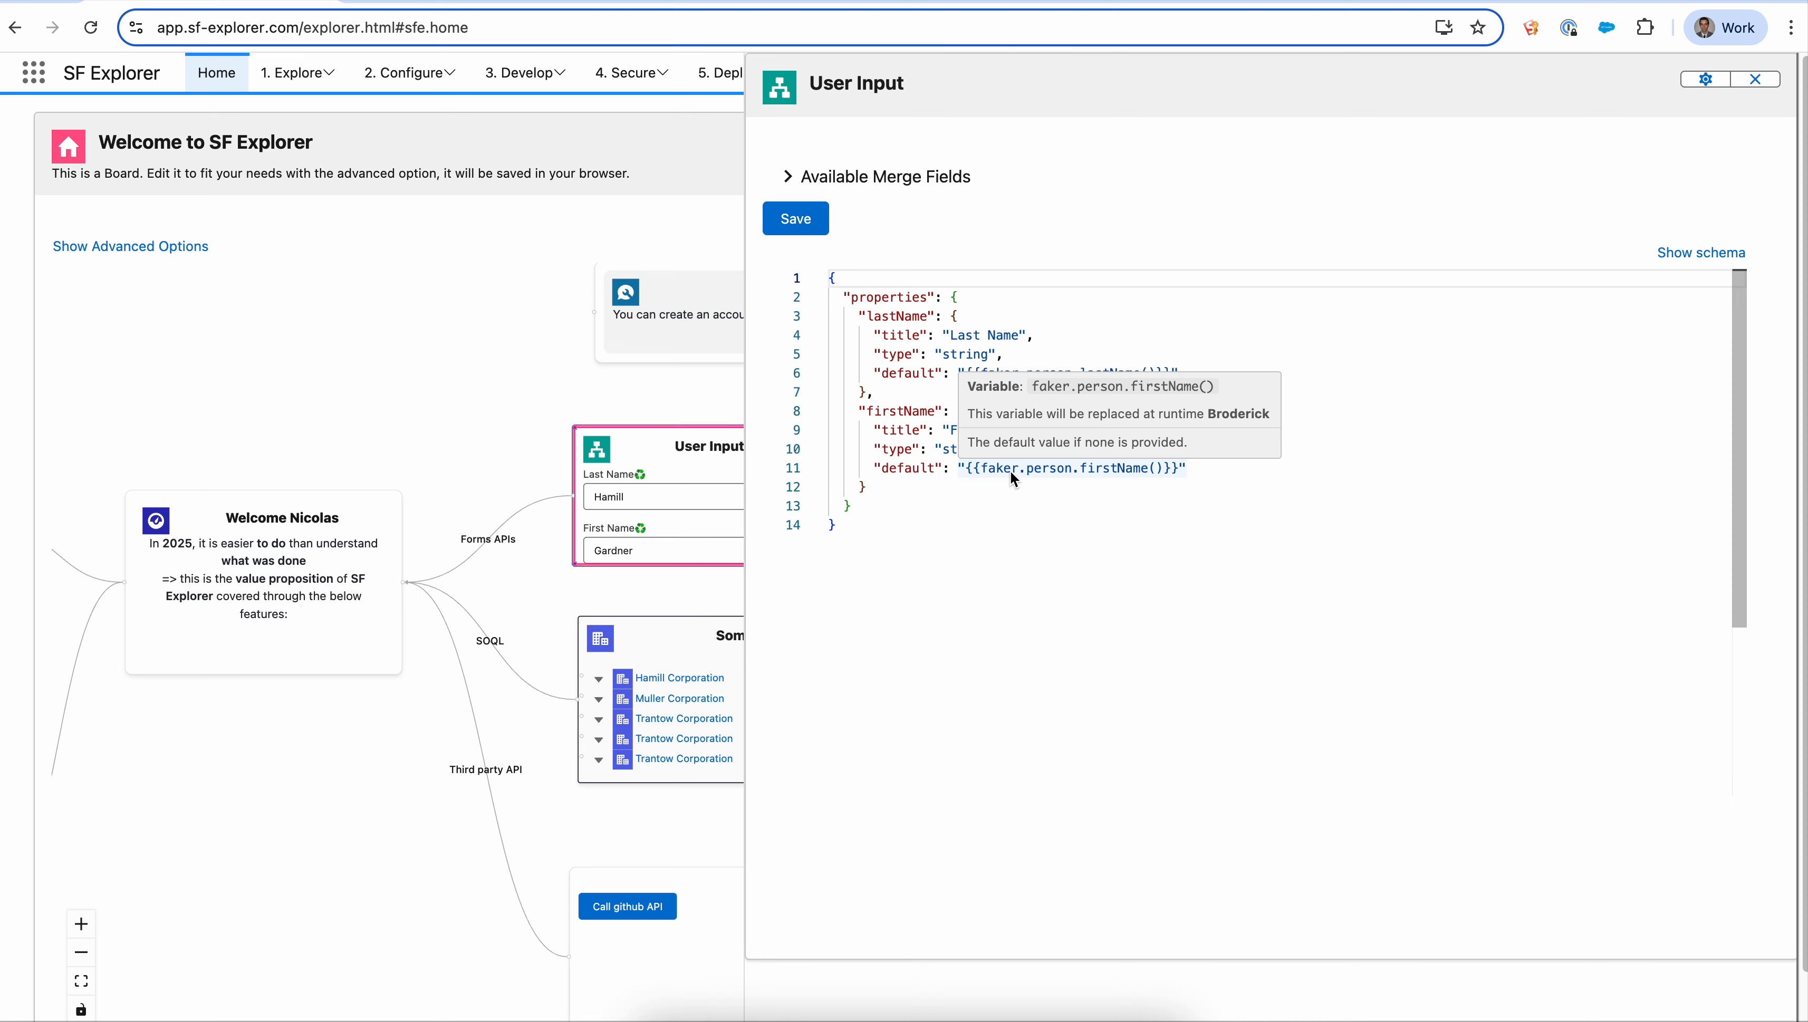
- Delete the method part of the firstName default expression, leaving only {{faker}}
{"action": "double_click", "coordinate": [1029, 470]}
{"action": "left_click_drag", "start_coordinate": [1036, 473], "coordinate": [1161, 467]}
{"action": "key", "text": "BackSpace"}
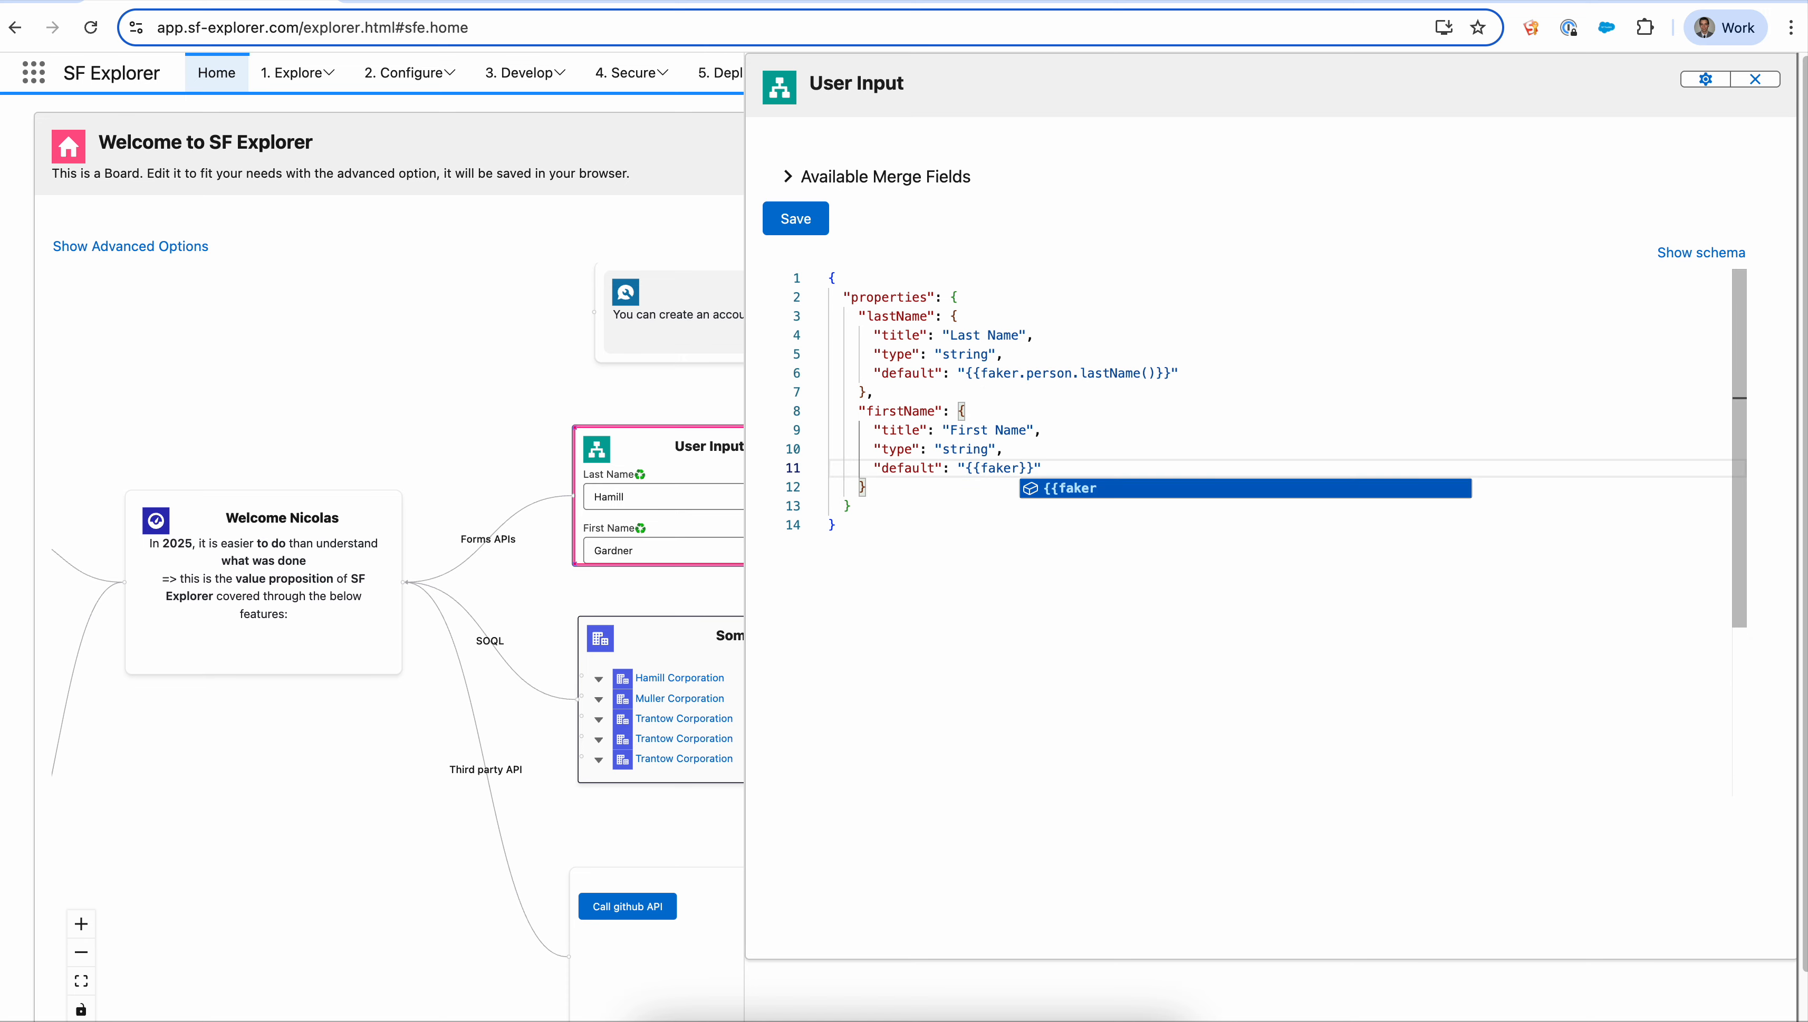
- Try the faker.internet module for the firstName default and remove it again
{"action": "type", "text": "."}
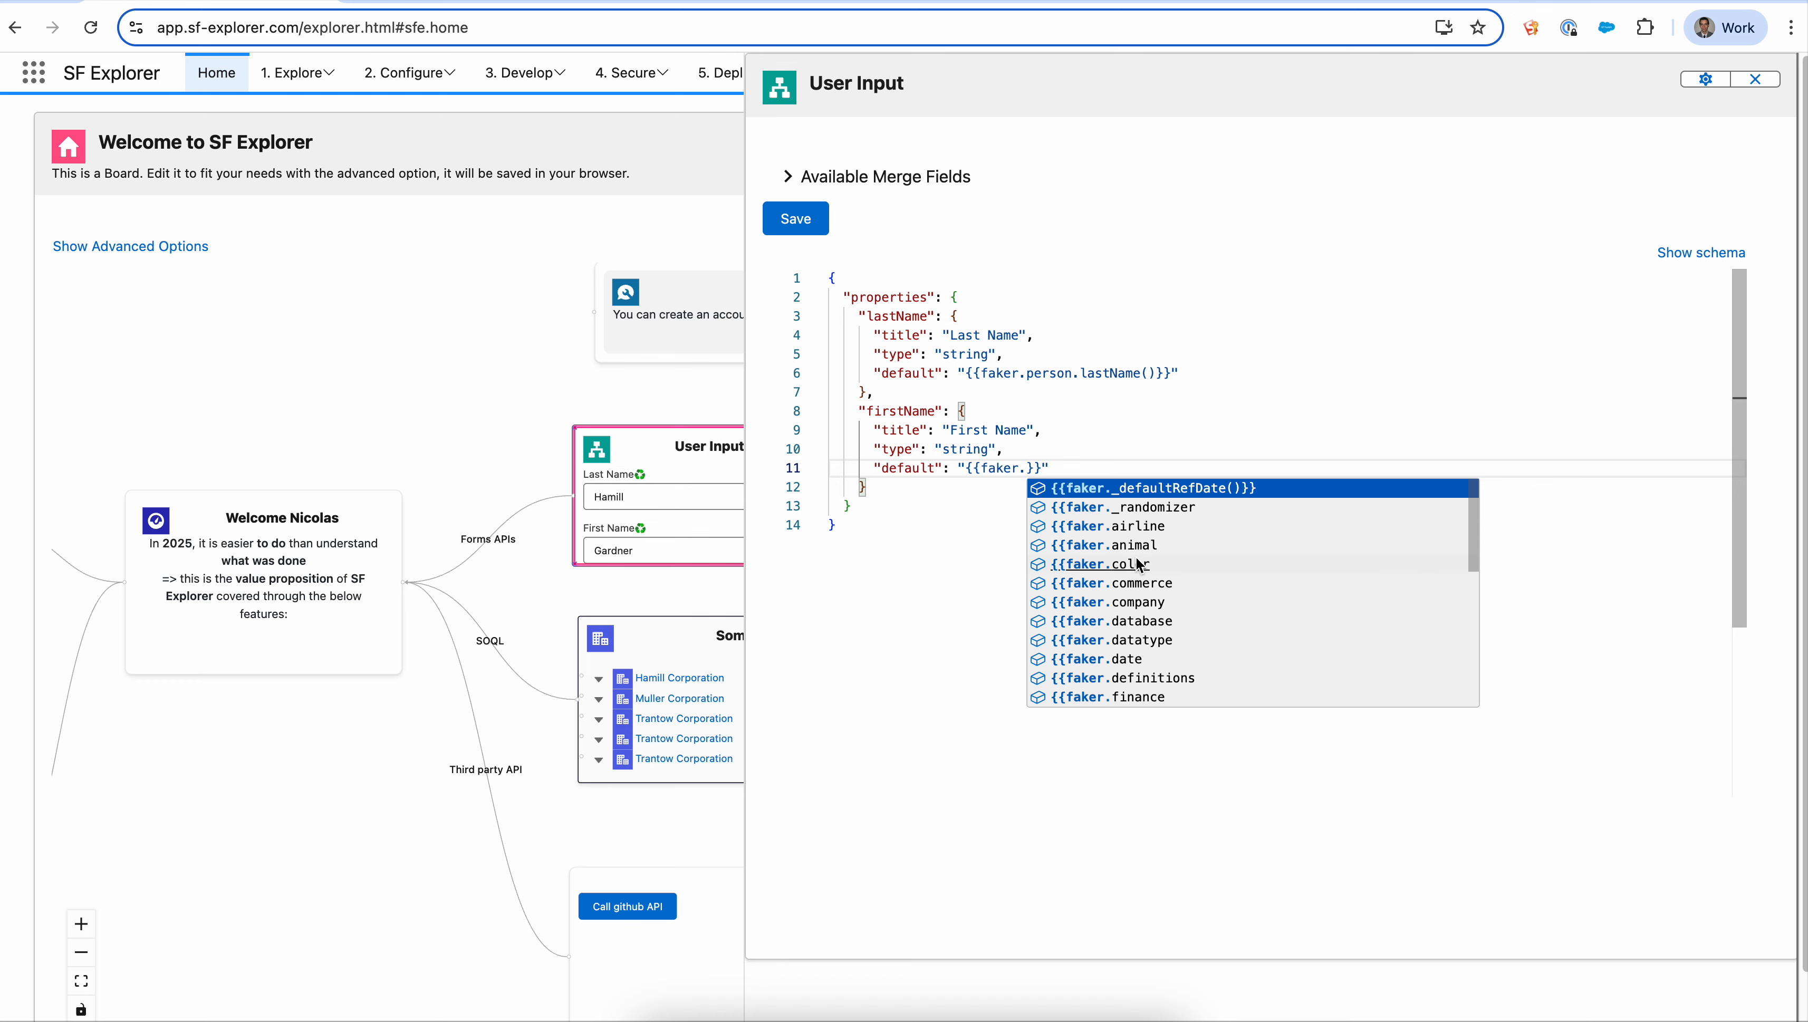
{"action": "scroll", "coordinate": [1135, 607], "scroll_direction": "down", "scroll_amount": 2}
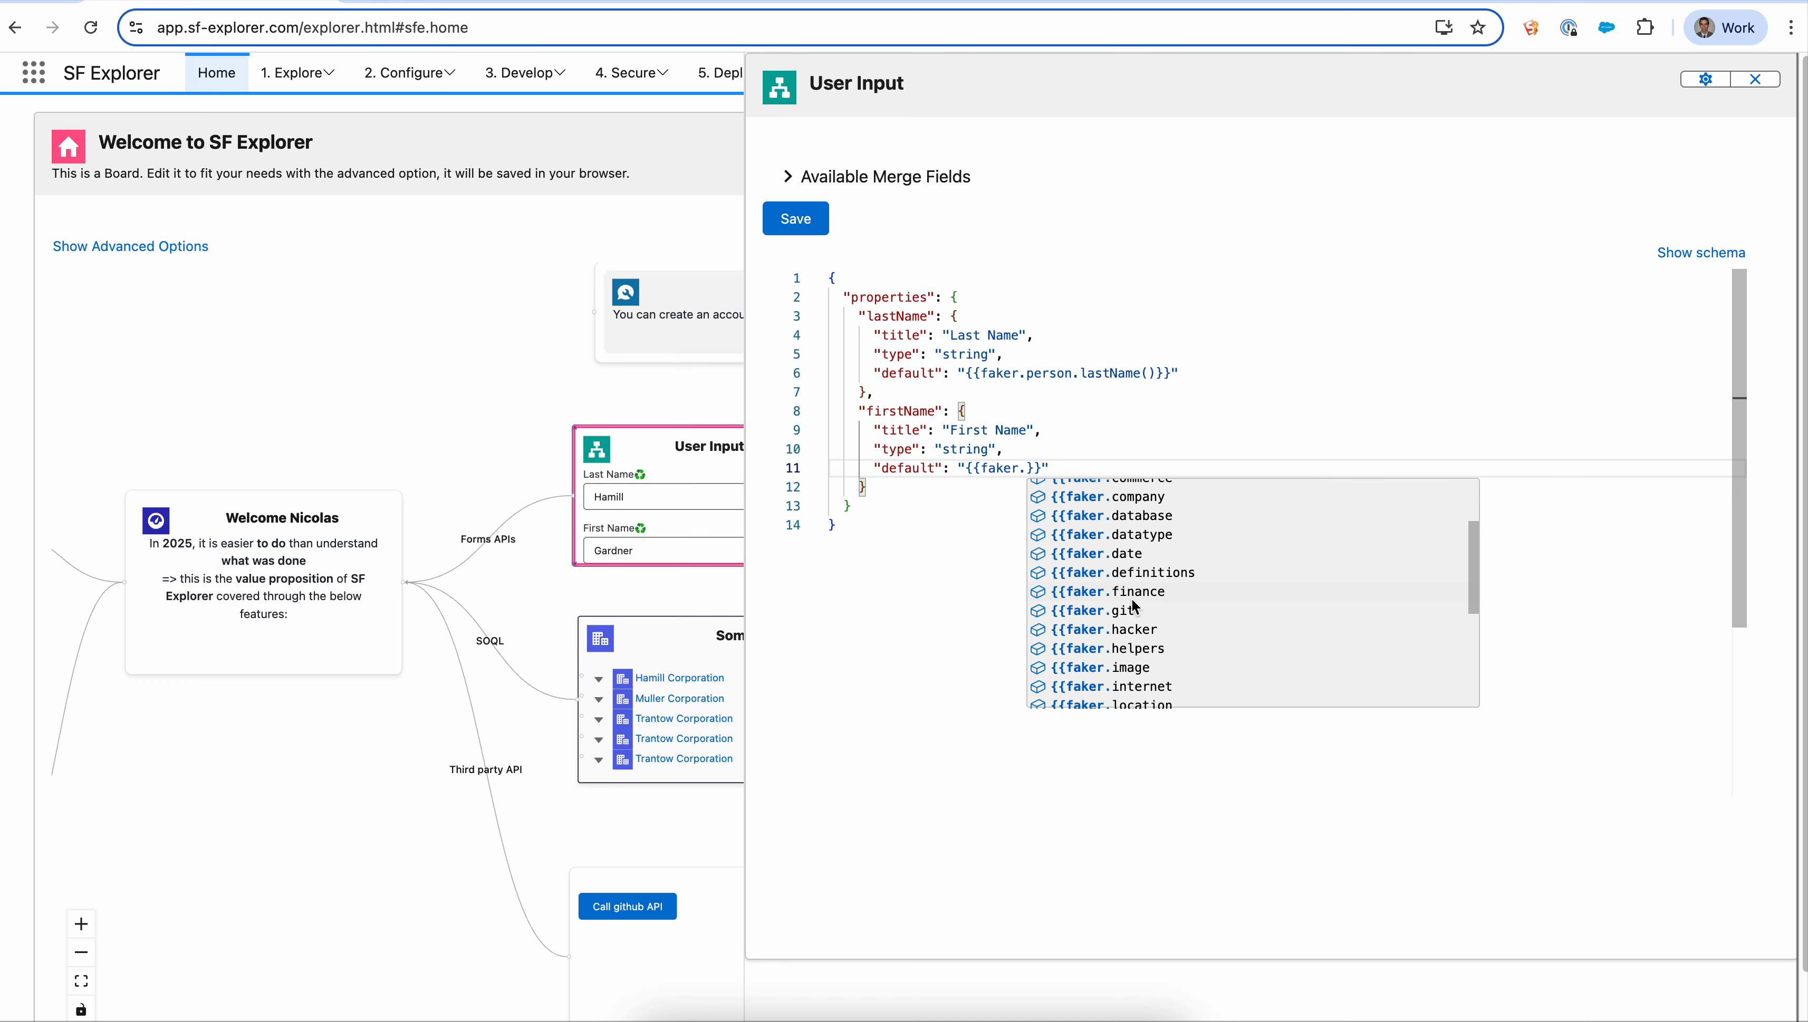
{"action": "left_click", "coordinate": [1125, 688]}
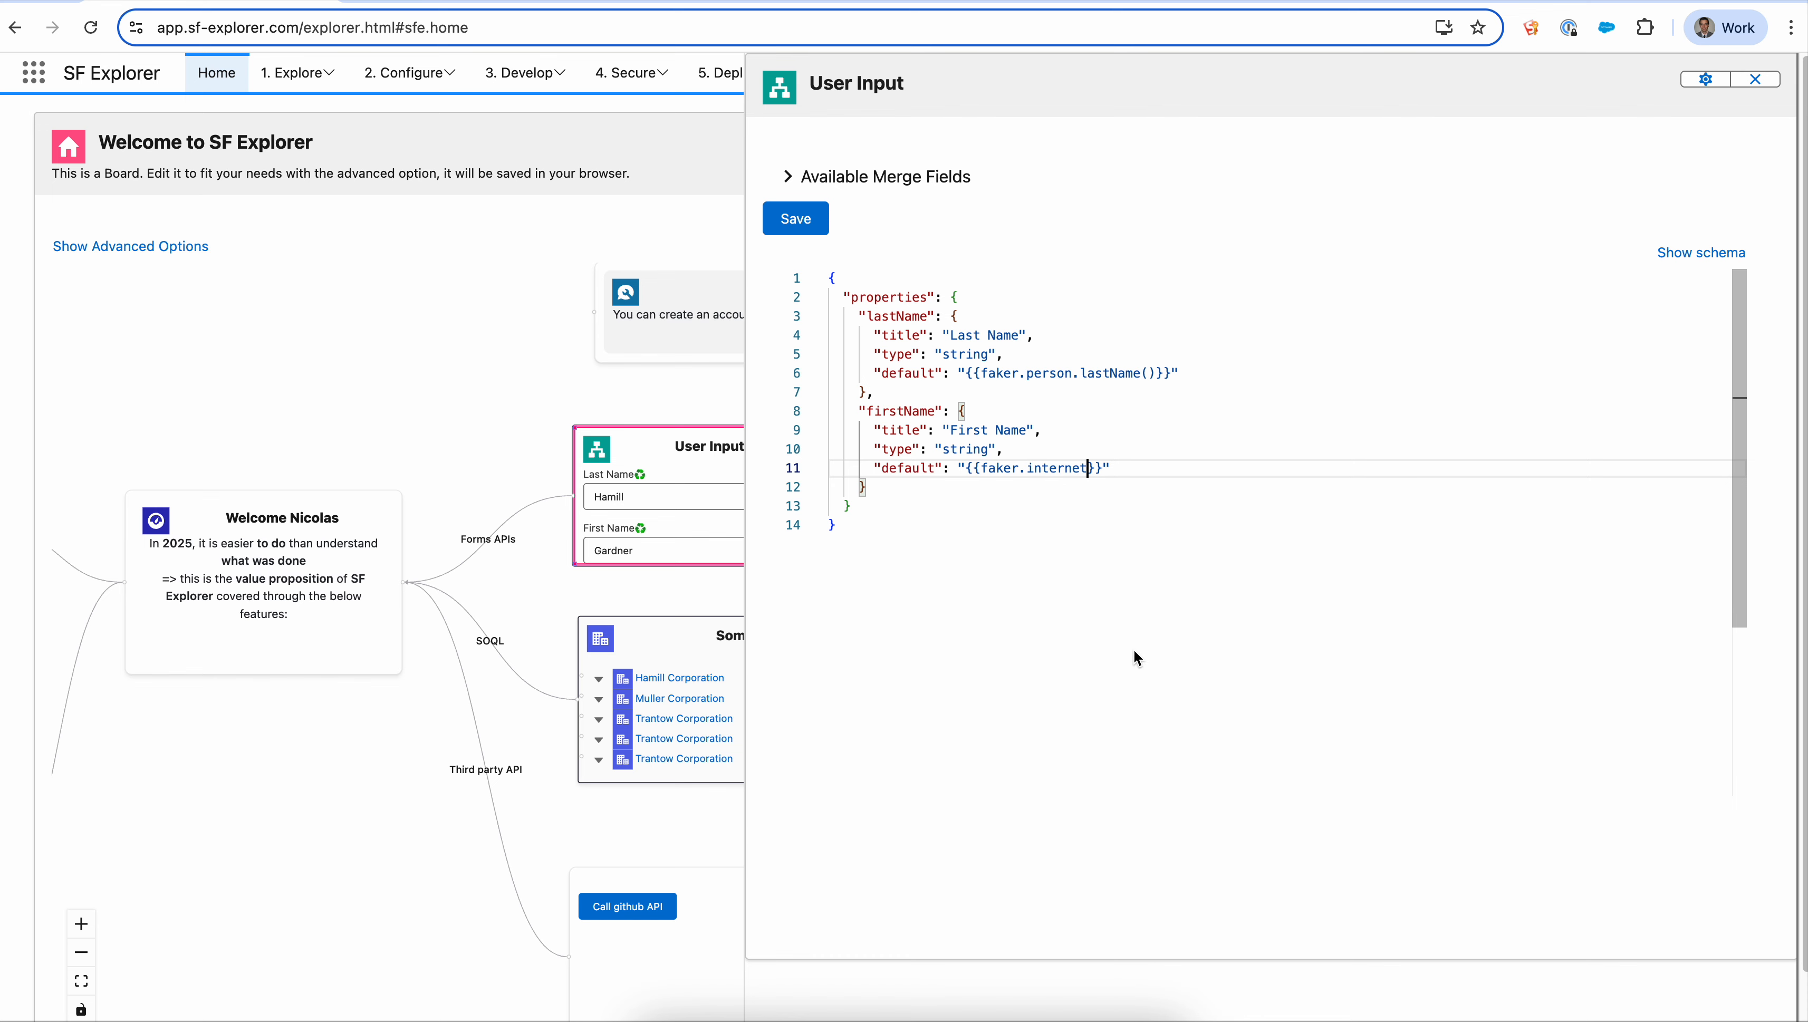
{"action": "type", "text": "."}
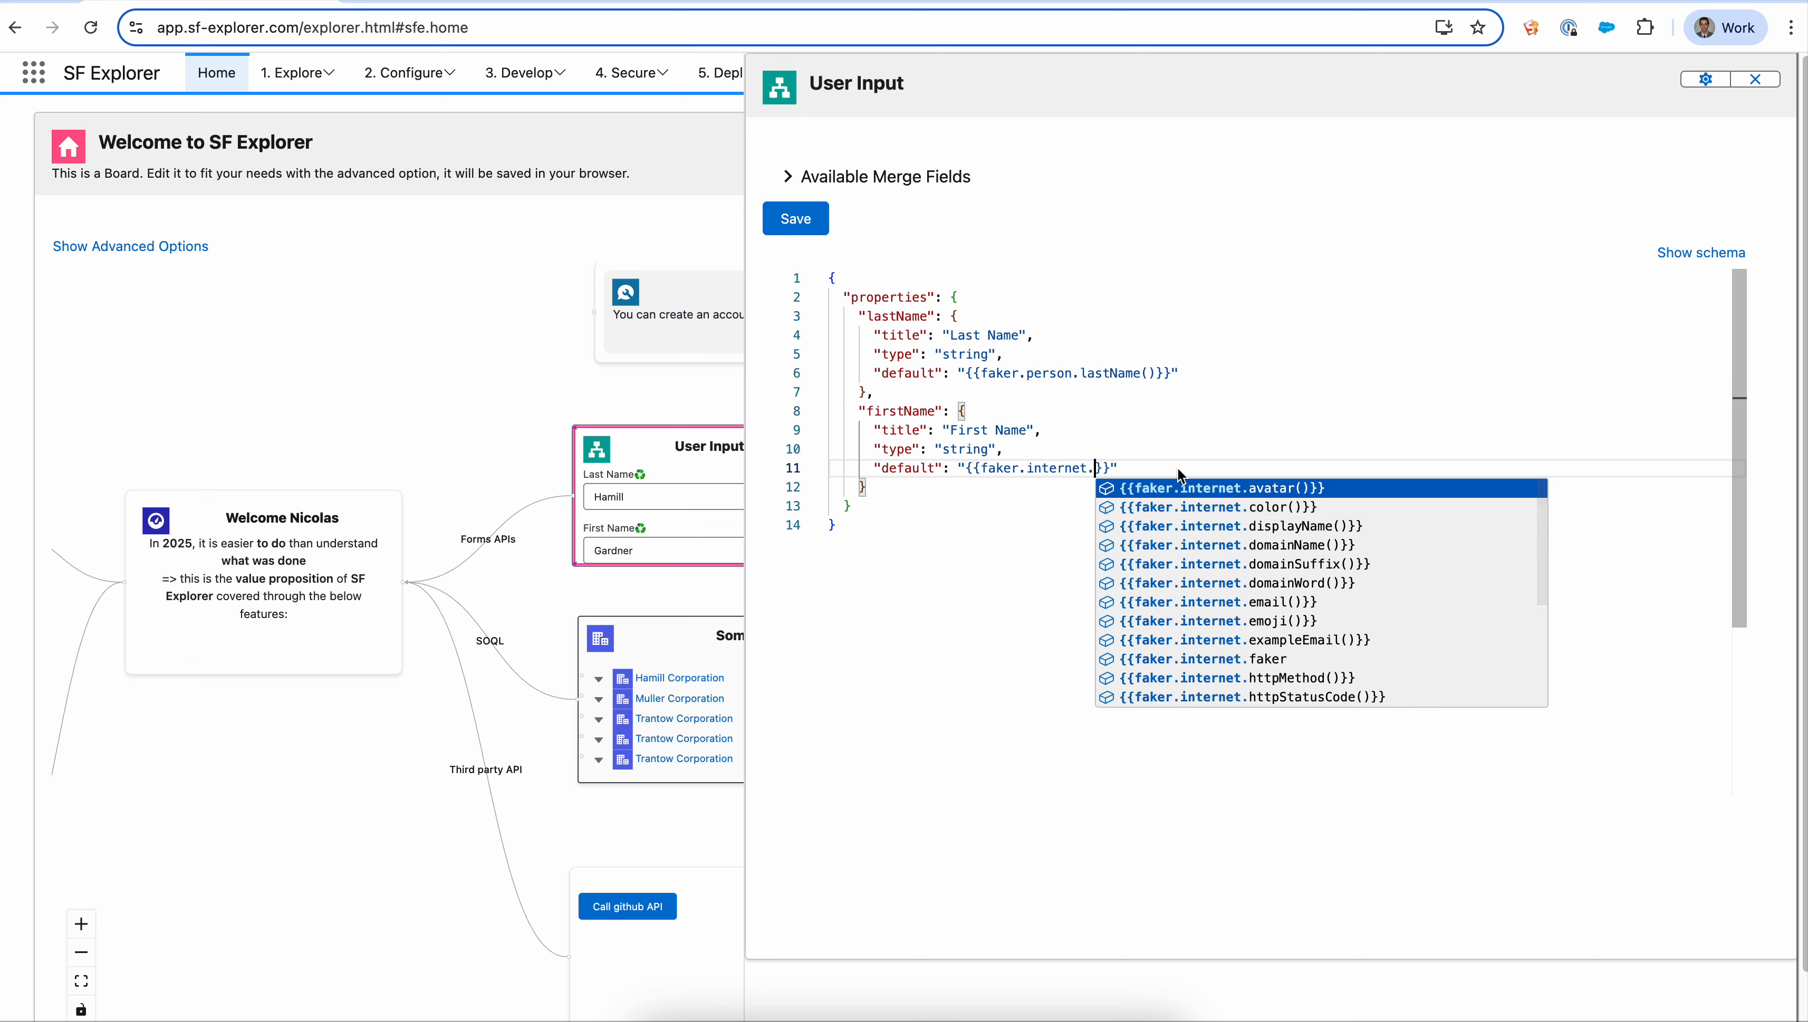
{"action": "key", "text": "BackSpace"}
{"action": "key", "text": "BackSpace"}
{"action": "key", "text": "BackSpace"}
{"action": "key", "text": "BackSpace"}
{"action": "key", "text": "BackSpace"}
{"action": "key", "text": "BackSpace"}
{"action": "key", "text": "BackSpace"}
{"action": "key", "text": "BackSpace"}
{"action": "key", "text": "BackSpace"}
{"action": "key", "text": "BackSpace"}
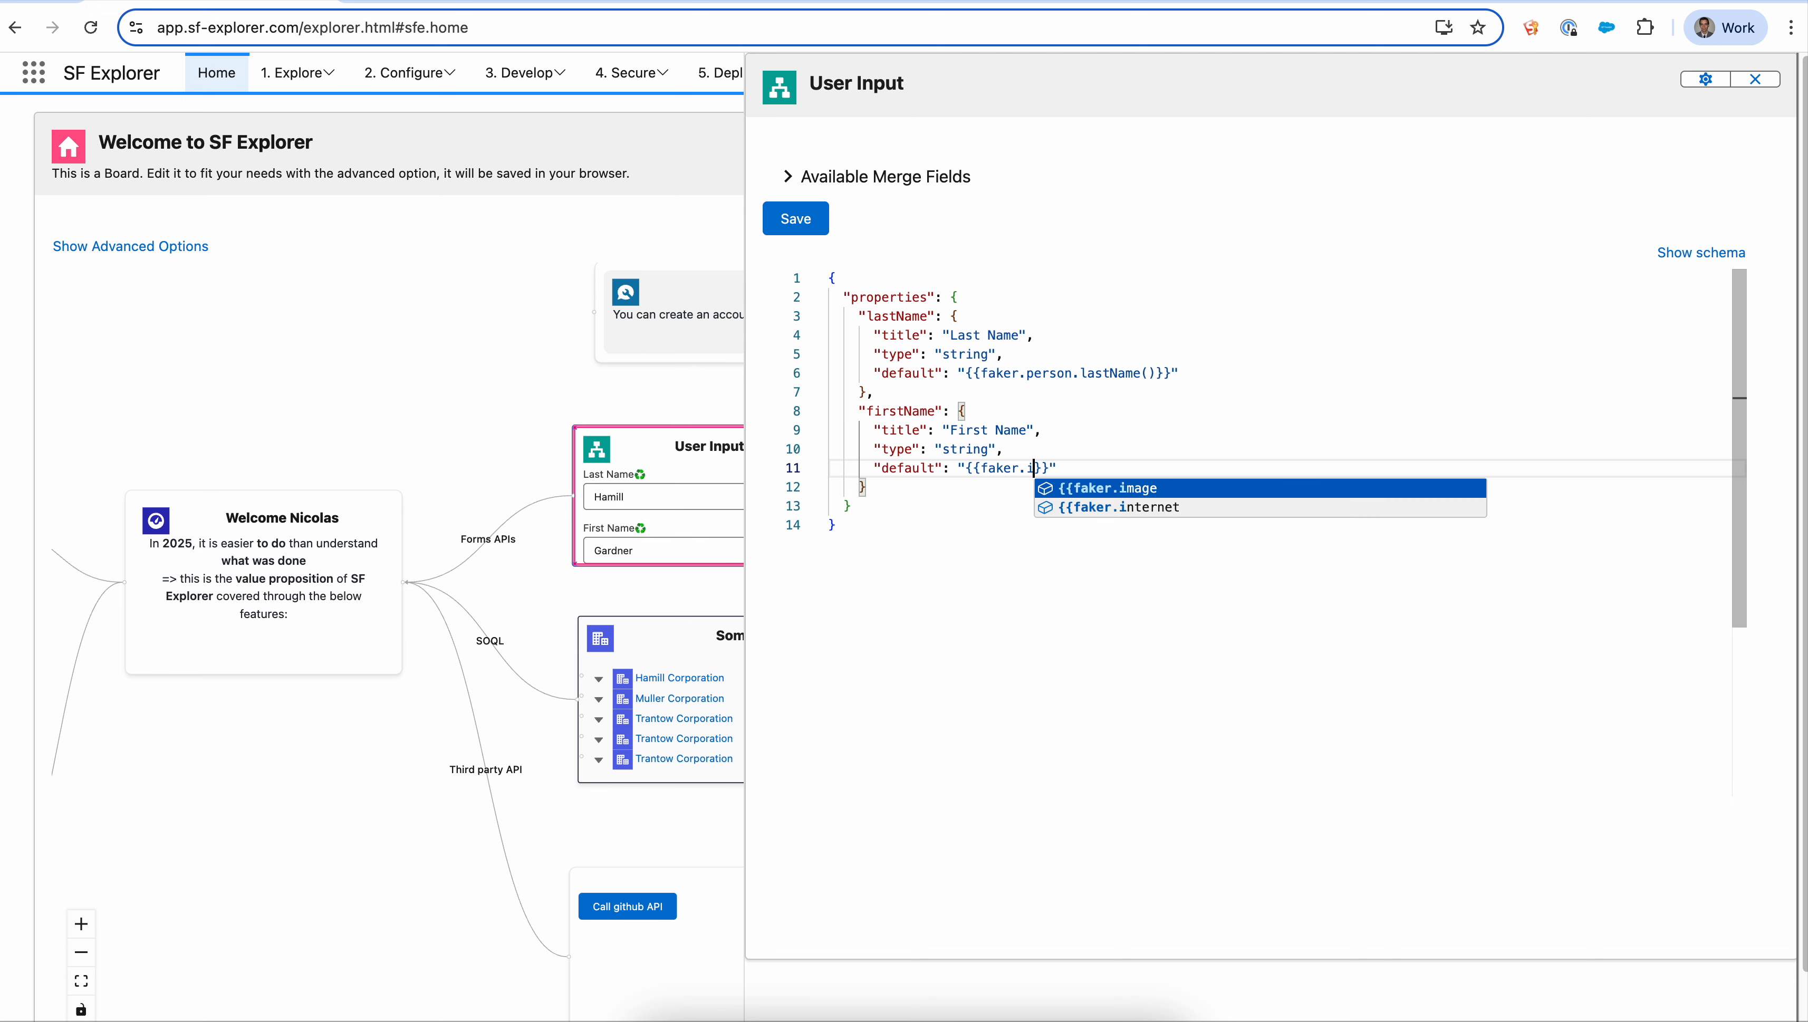
- Set the firstName default to {{faker.person.gender()}} using autocomplete and save the schema
{"action": "type", "text": ".e"}
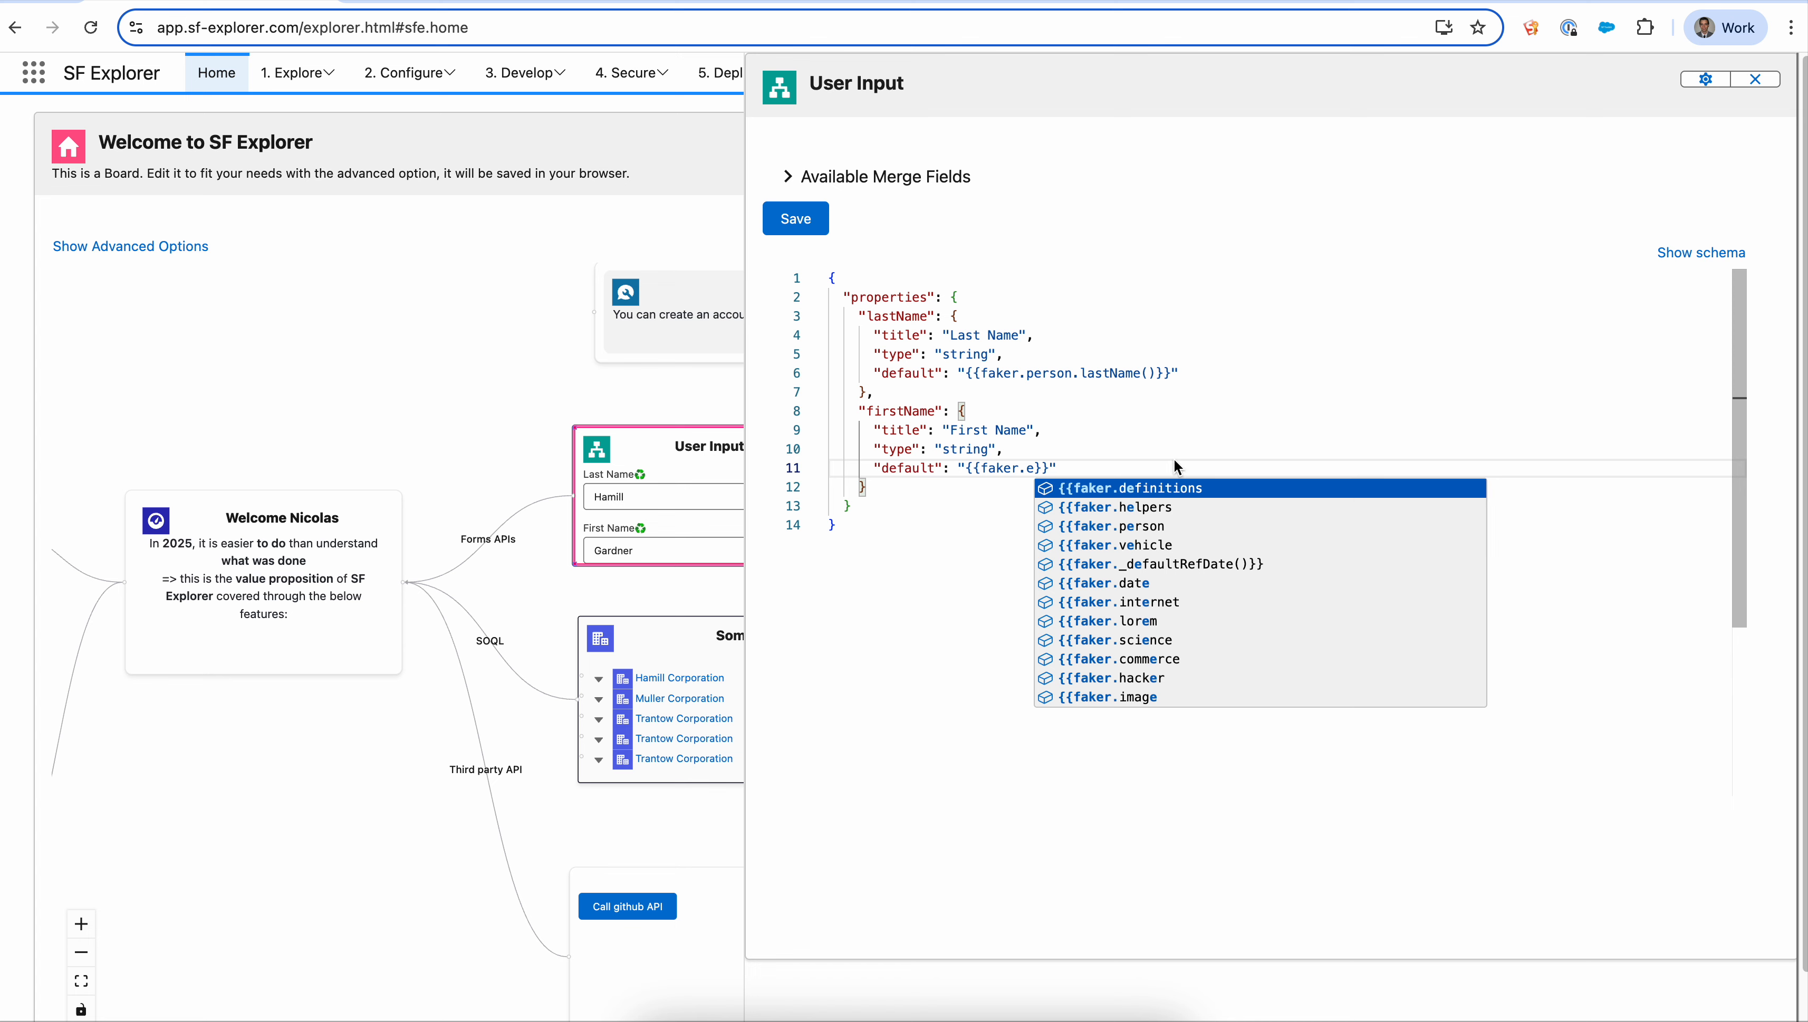
{"action": "left_click", "coordinate": [1145, 528]}
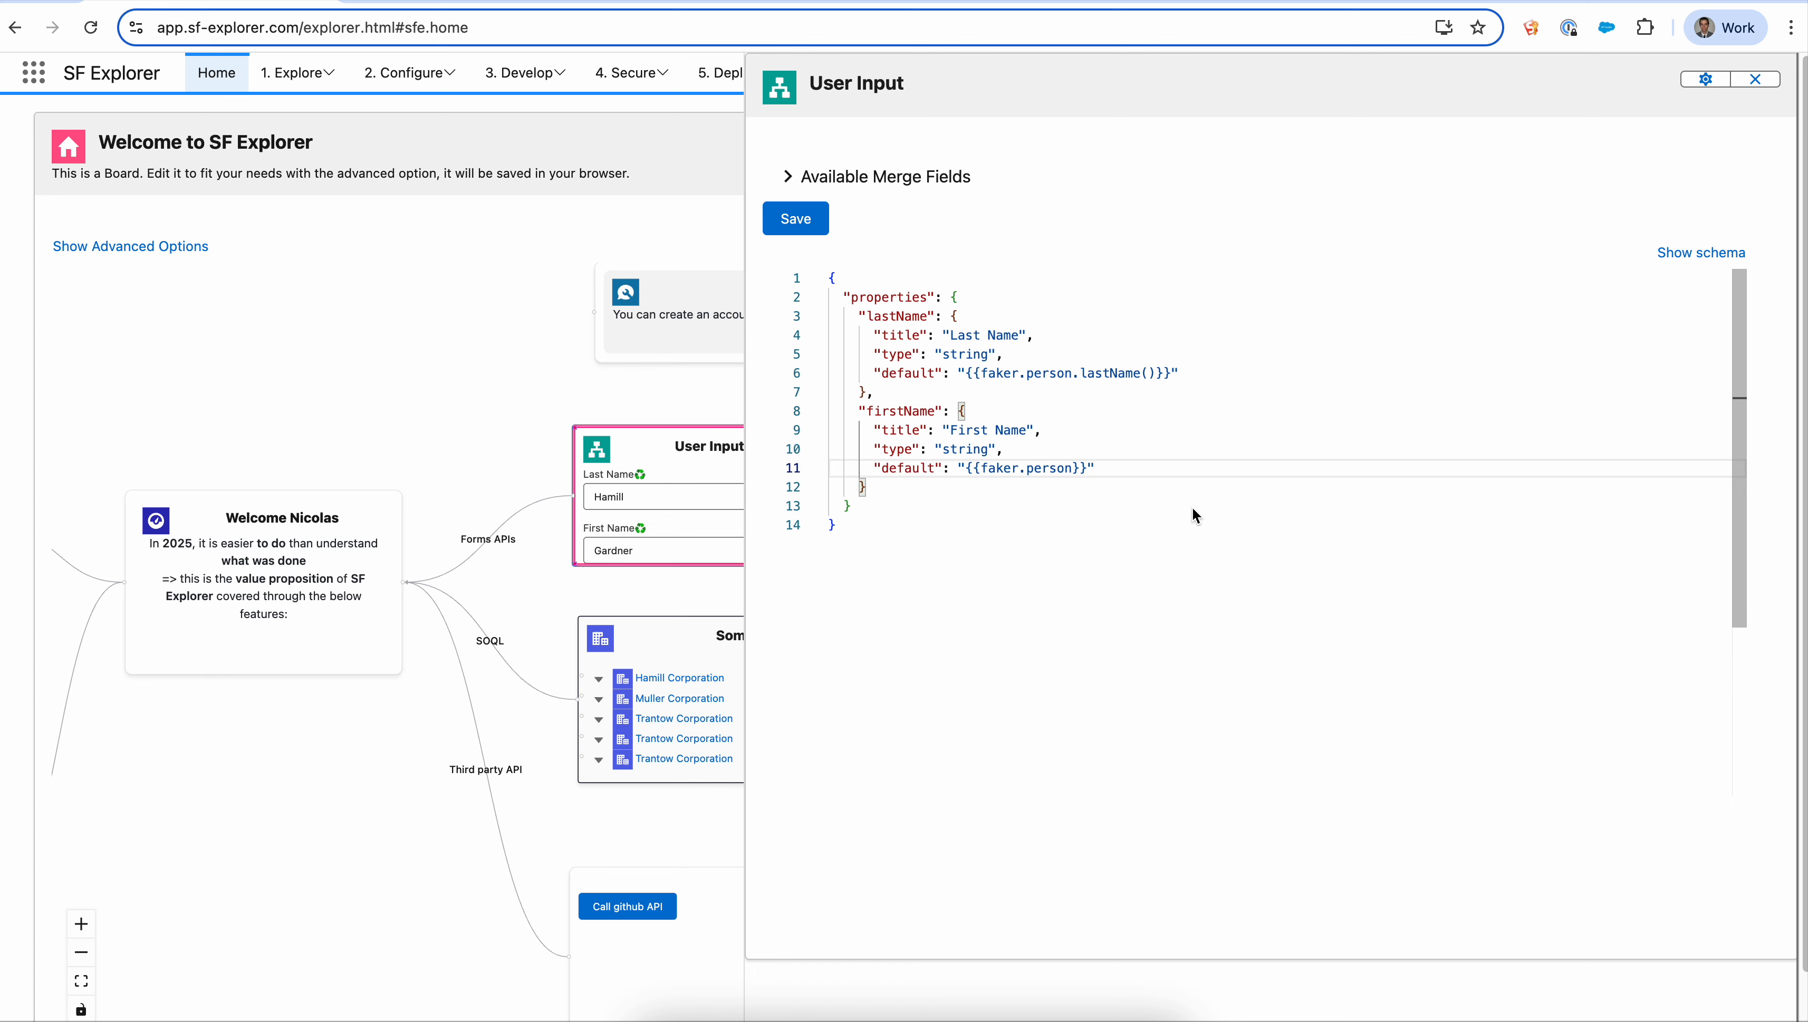
{"action": "type", "text": "."}
{"action": "left_click", "coordinate": [1200, 569]}
{"action": "key", "text": "Delete"}
{"action": "key", "text": "Delete"}
{"action": "left_click", "coordinate": [795, 219]}
- Refresh the User Input card several times to regenerate its values, then close the editor
{"action": "left_click_drag", "start_coordinate": [547, 365], "coordinate": [347, 367]}
{"action": "left_click", "coordinate": [605, 467]}
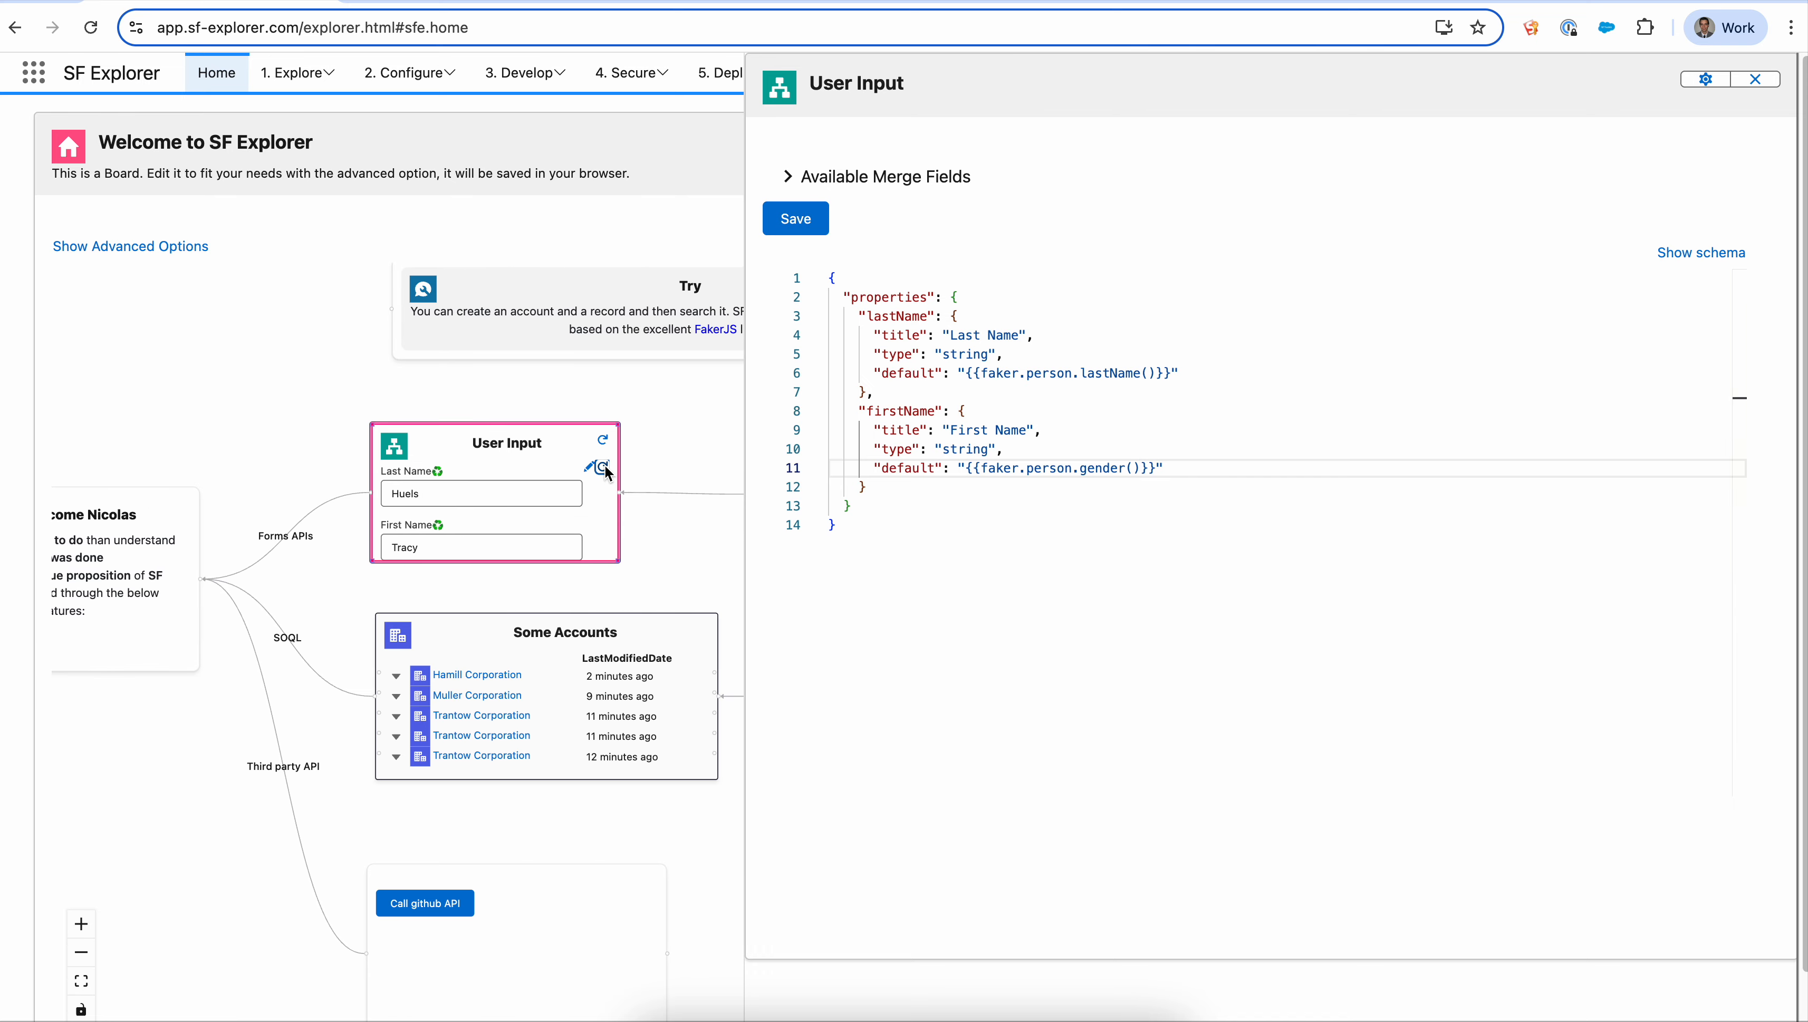
{"action": "left_click", "coordinate": [603, 440]}
{"action": "left_click", "coordinate": [601, 441]}
{"action": "left_click", "coordinate": [599, 441]}
{"action": "left_click", "coordinate": [599, 441]}
{"action": "left_click", "coordinate": [602, 440]}
{"action": "left_click", "coordinate": [603, 439]}
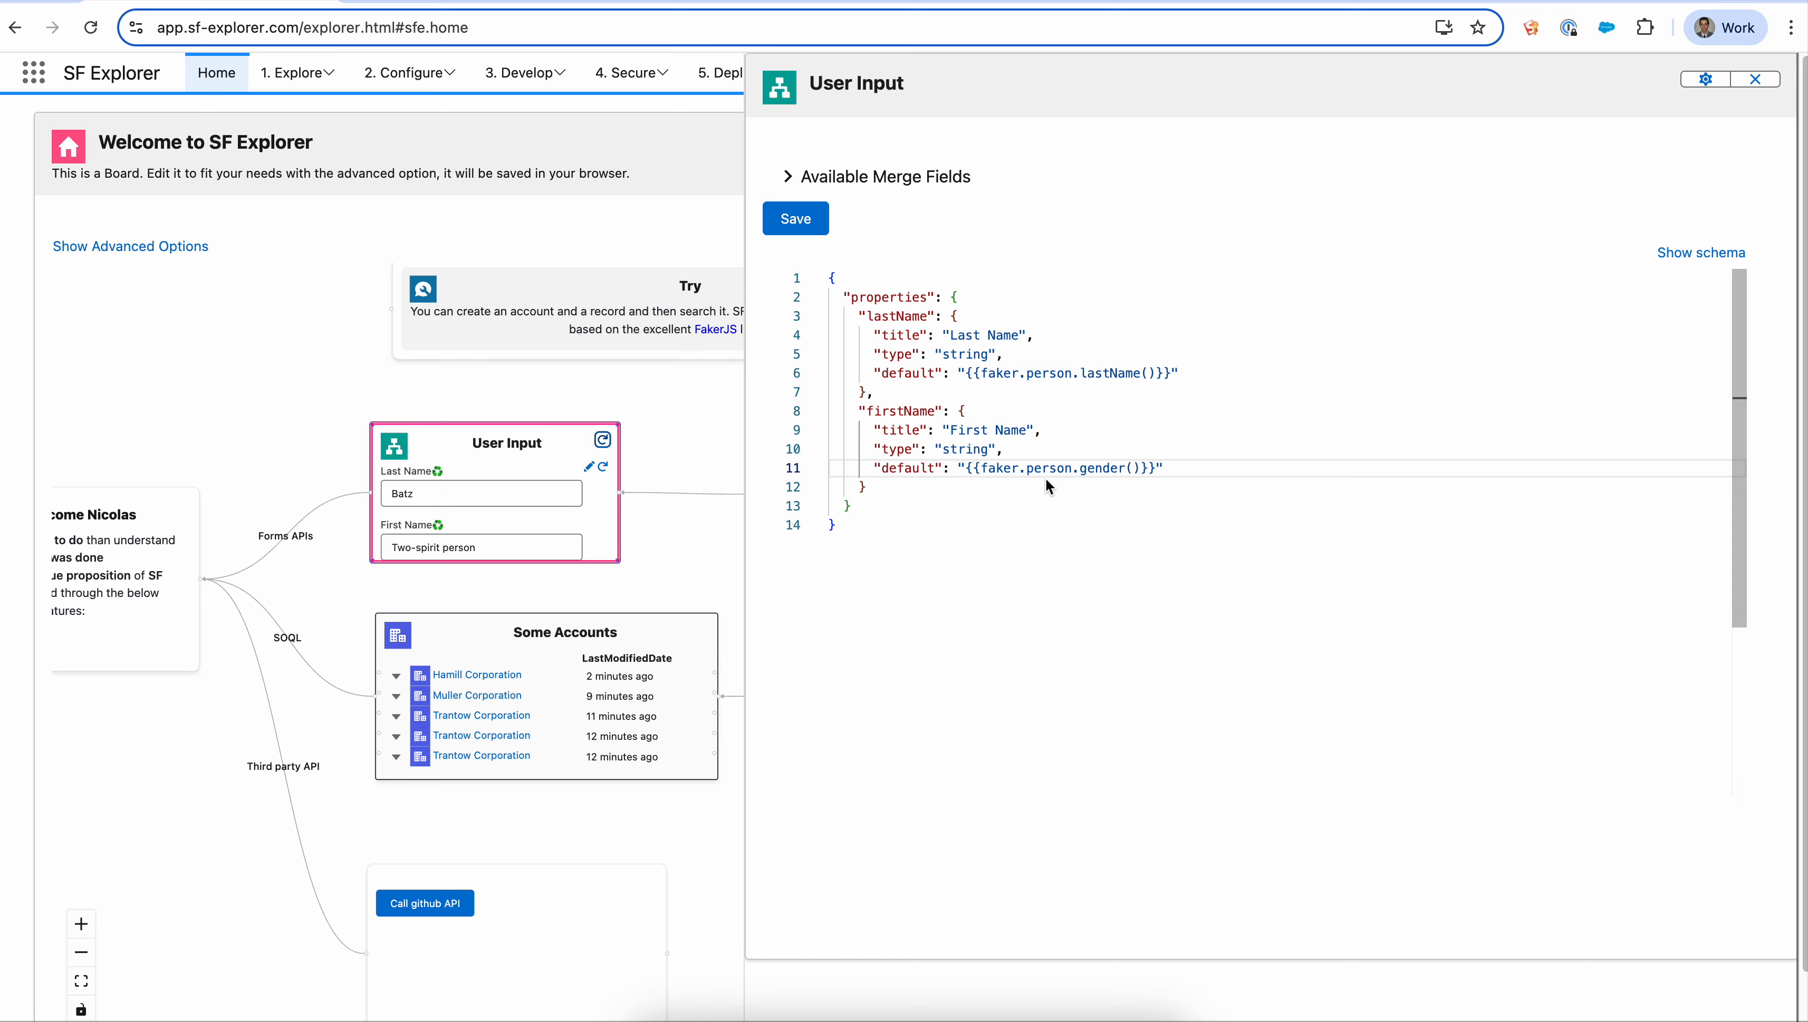
{"action": "mouse_move", "coordinate": [1099, 469]}
{"action": "left_click", "coordinate": [1756, 80]}
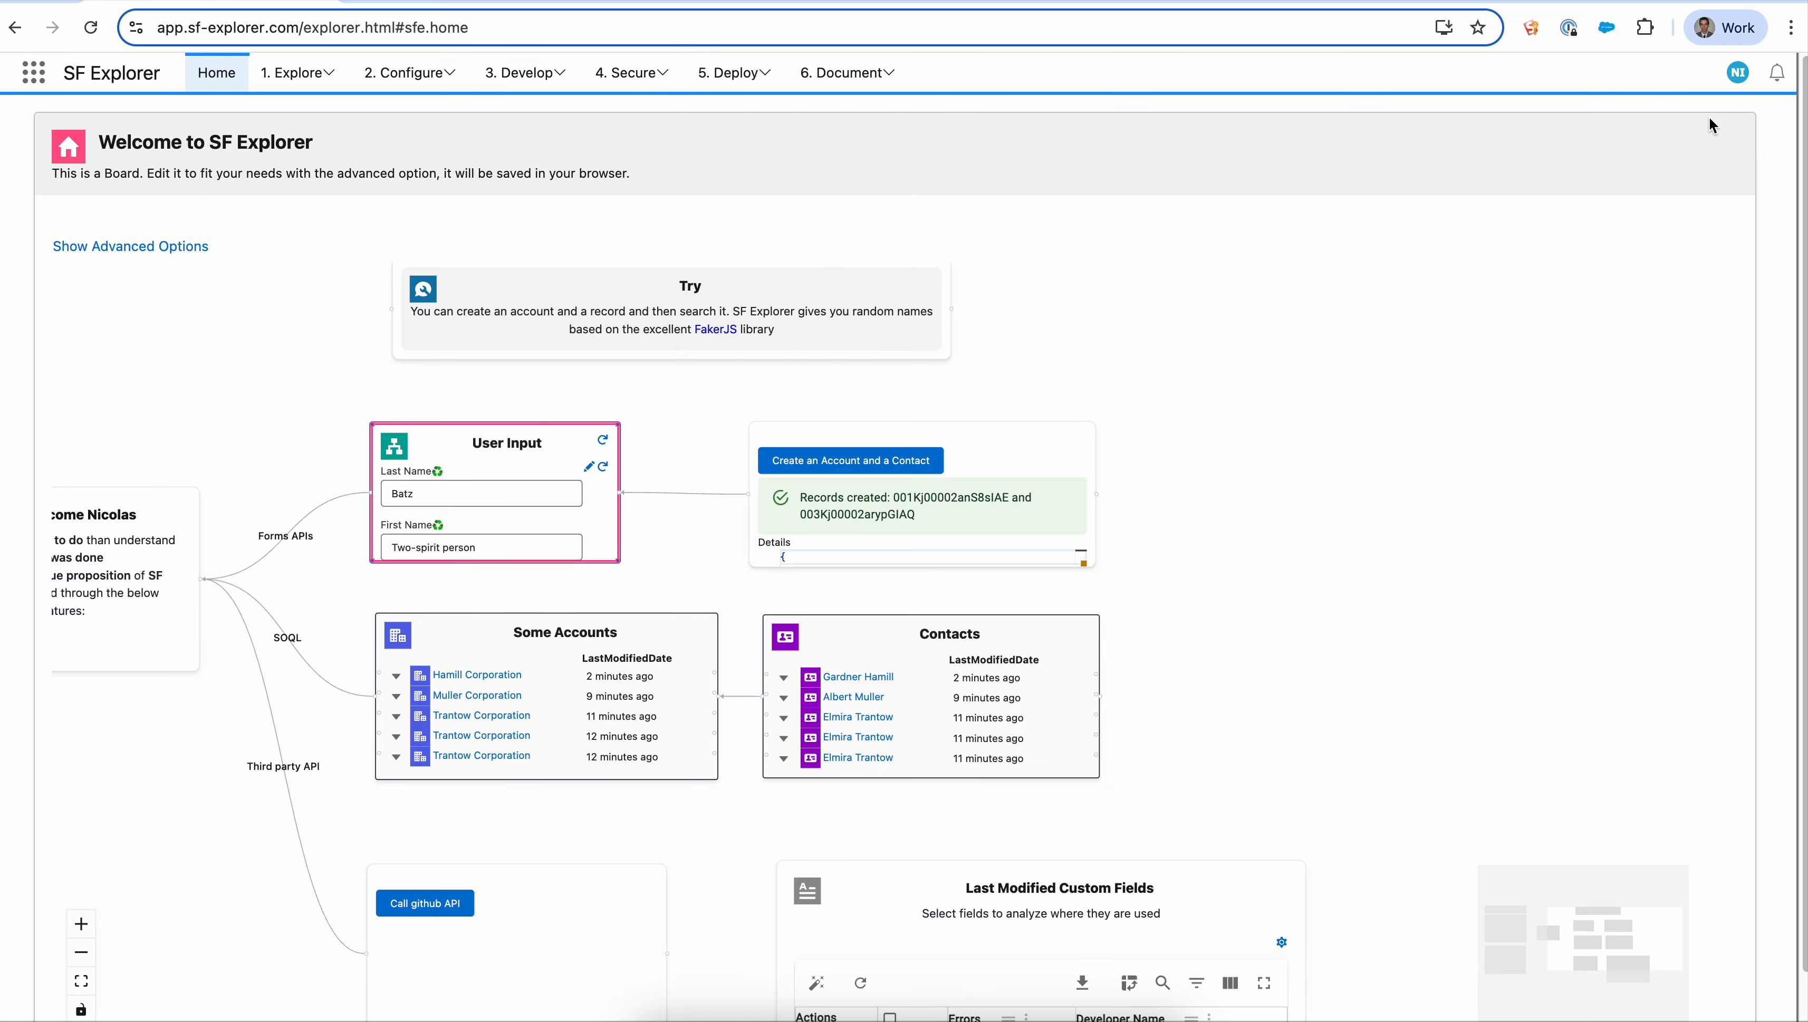
{"action": "left_click", "coordinate": [977, 443]}
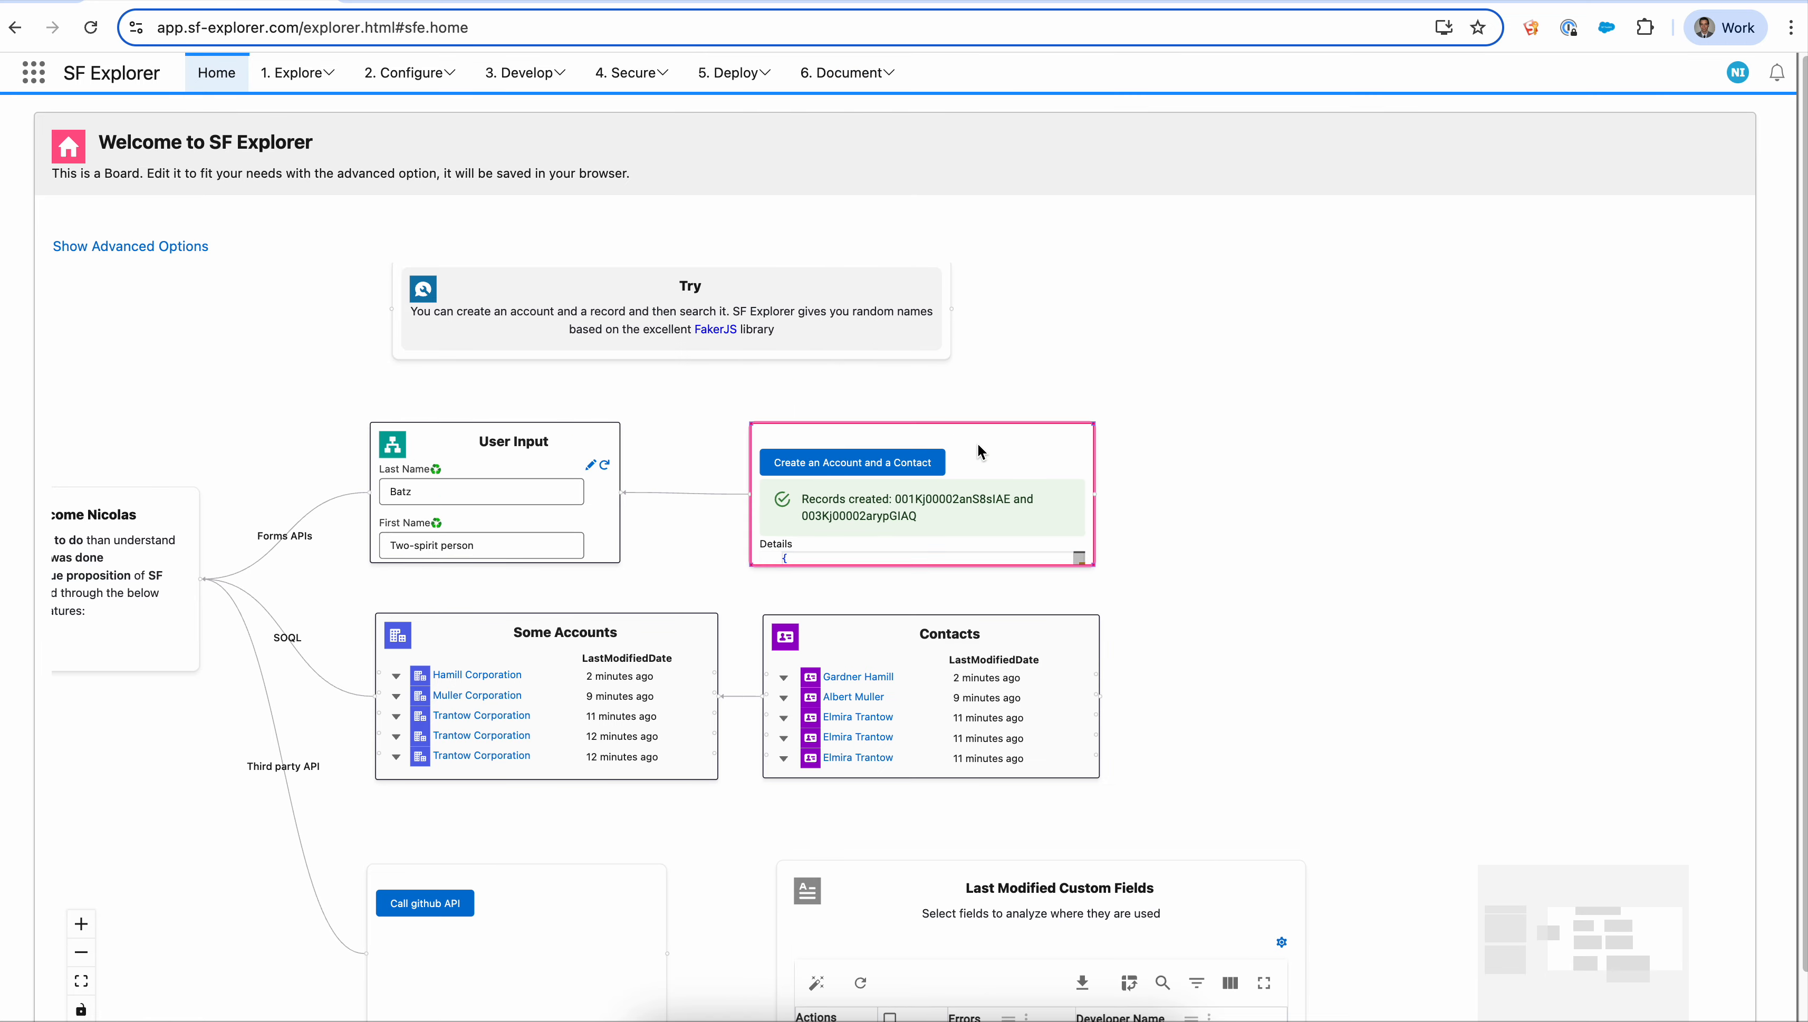
- Open the Create an Account and a Contact card's editor and inspect its HTTP method, merge fields and the contacts array
{"action": "right_click", "coordinate": [975, 442]}
{"action": "left_click", "coordinate": [1055, 458]}
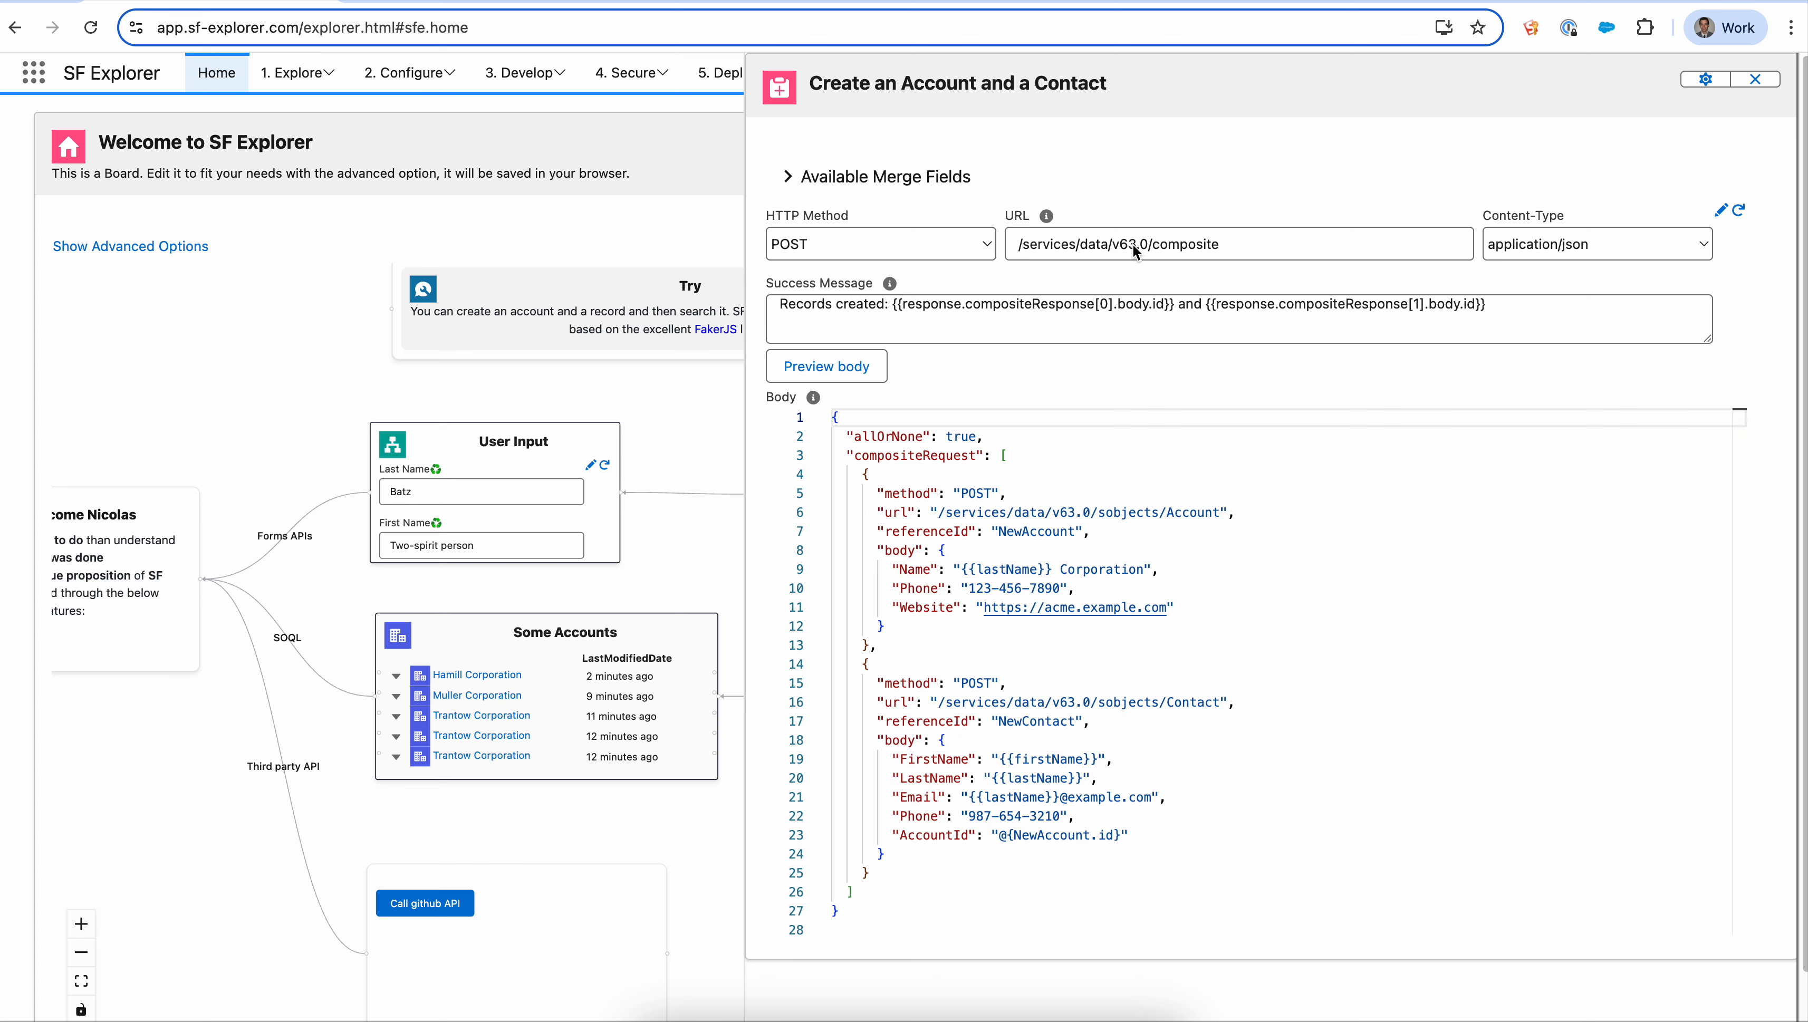
{"action": "left_click", "coordinate": [936, 247]}
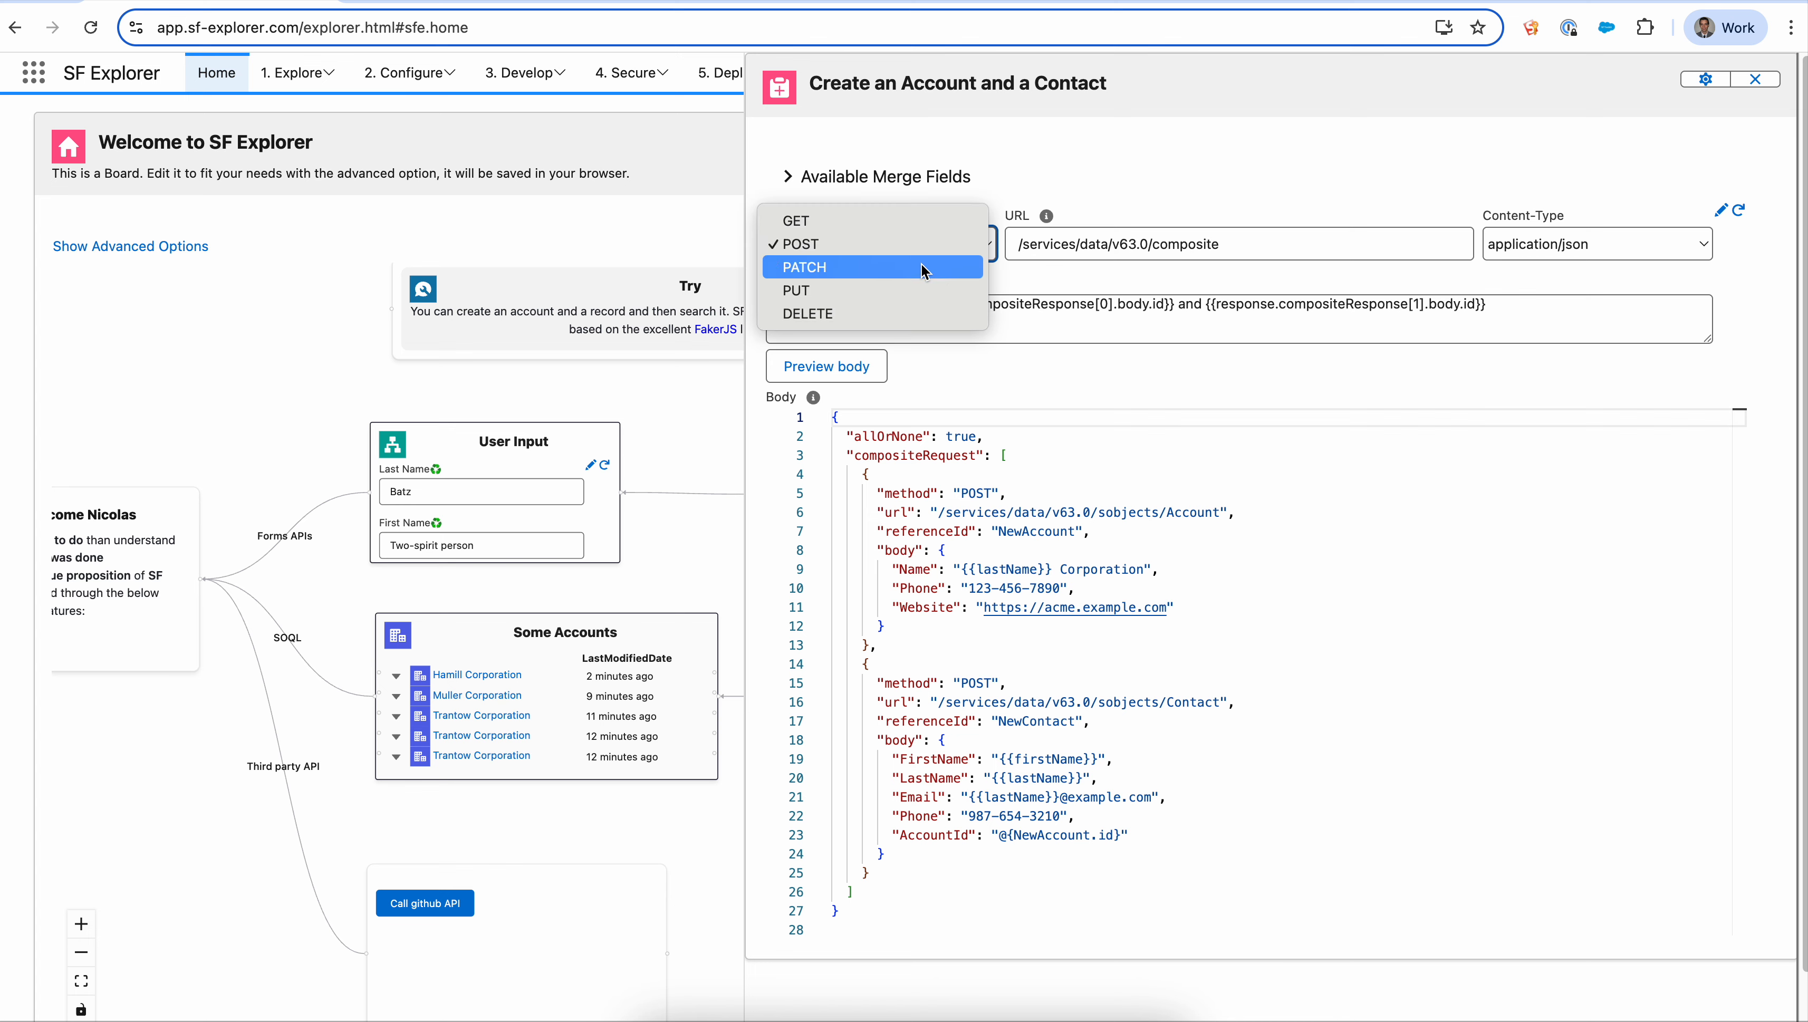
{"action": "left_click", "coordinate": [1042, 187]}
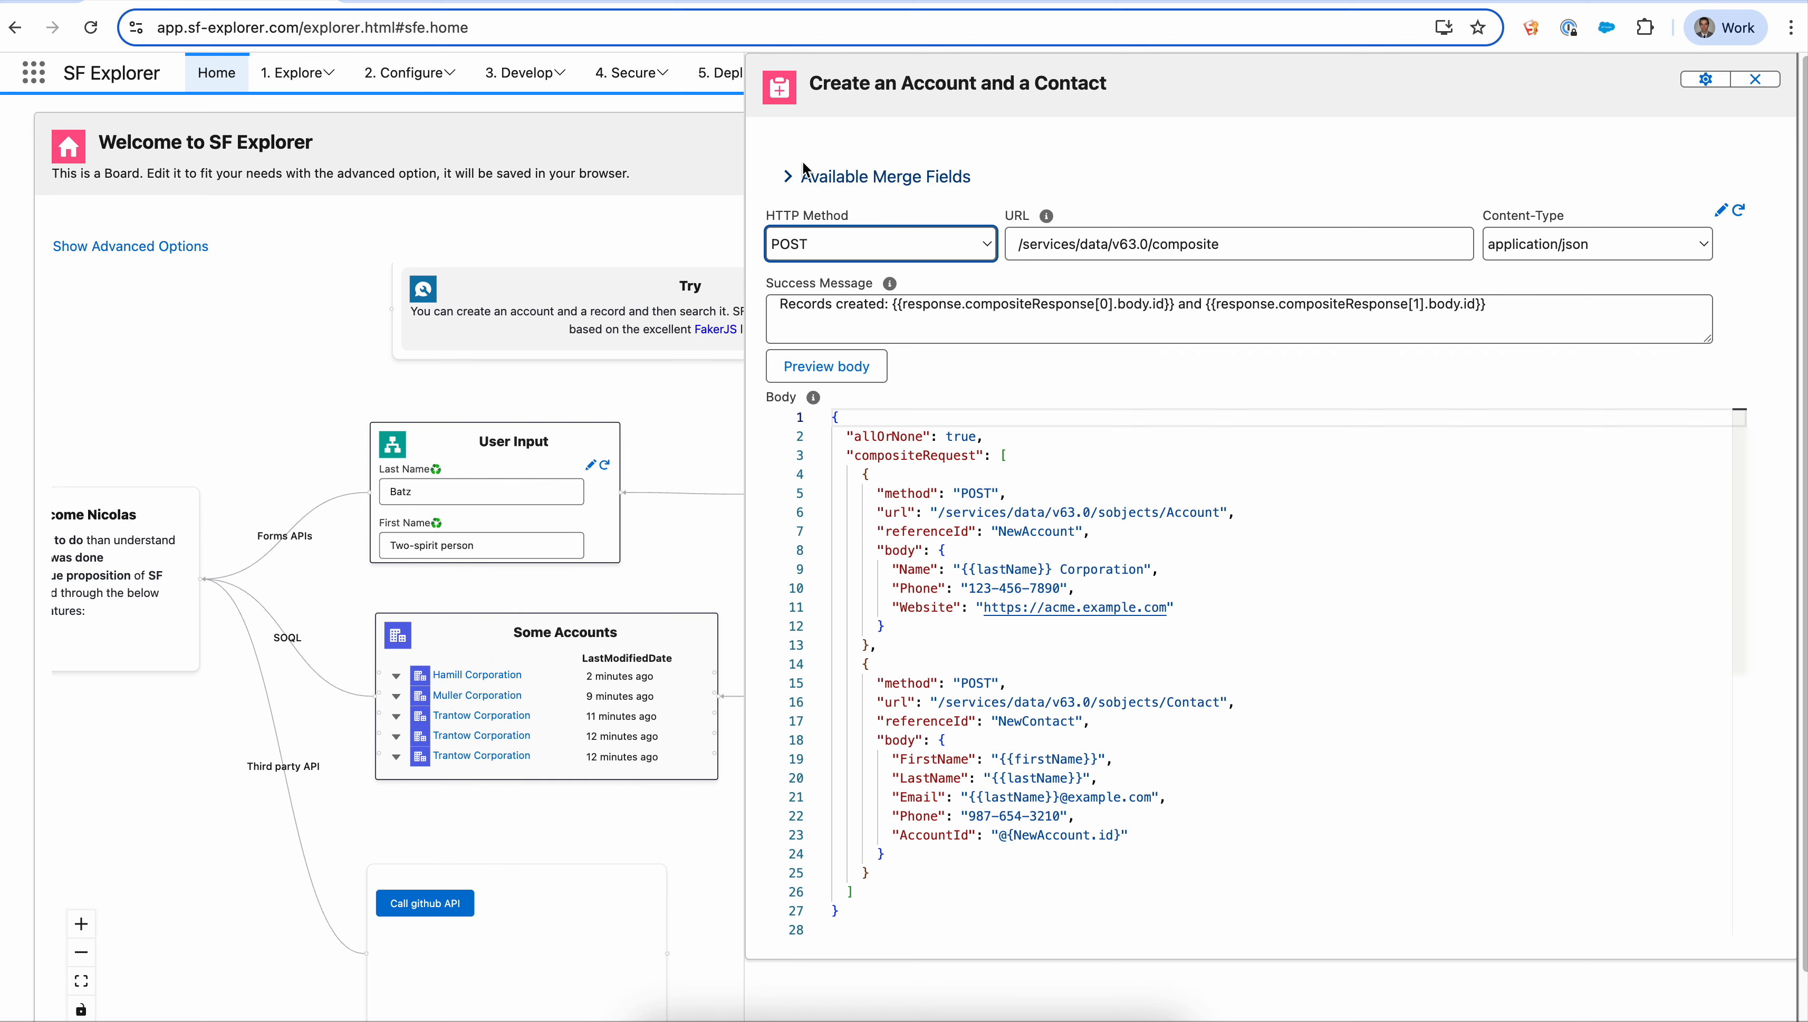
{"action": "left_click", "coordinate": [785, 185]}
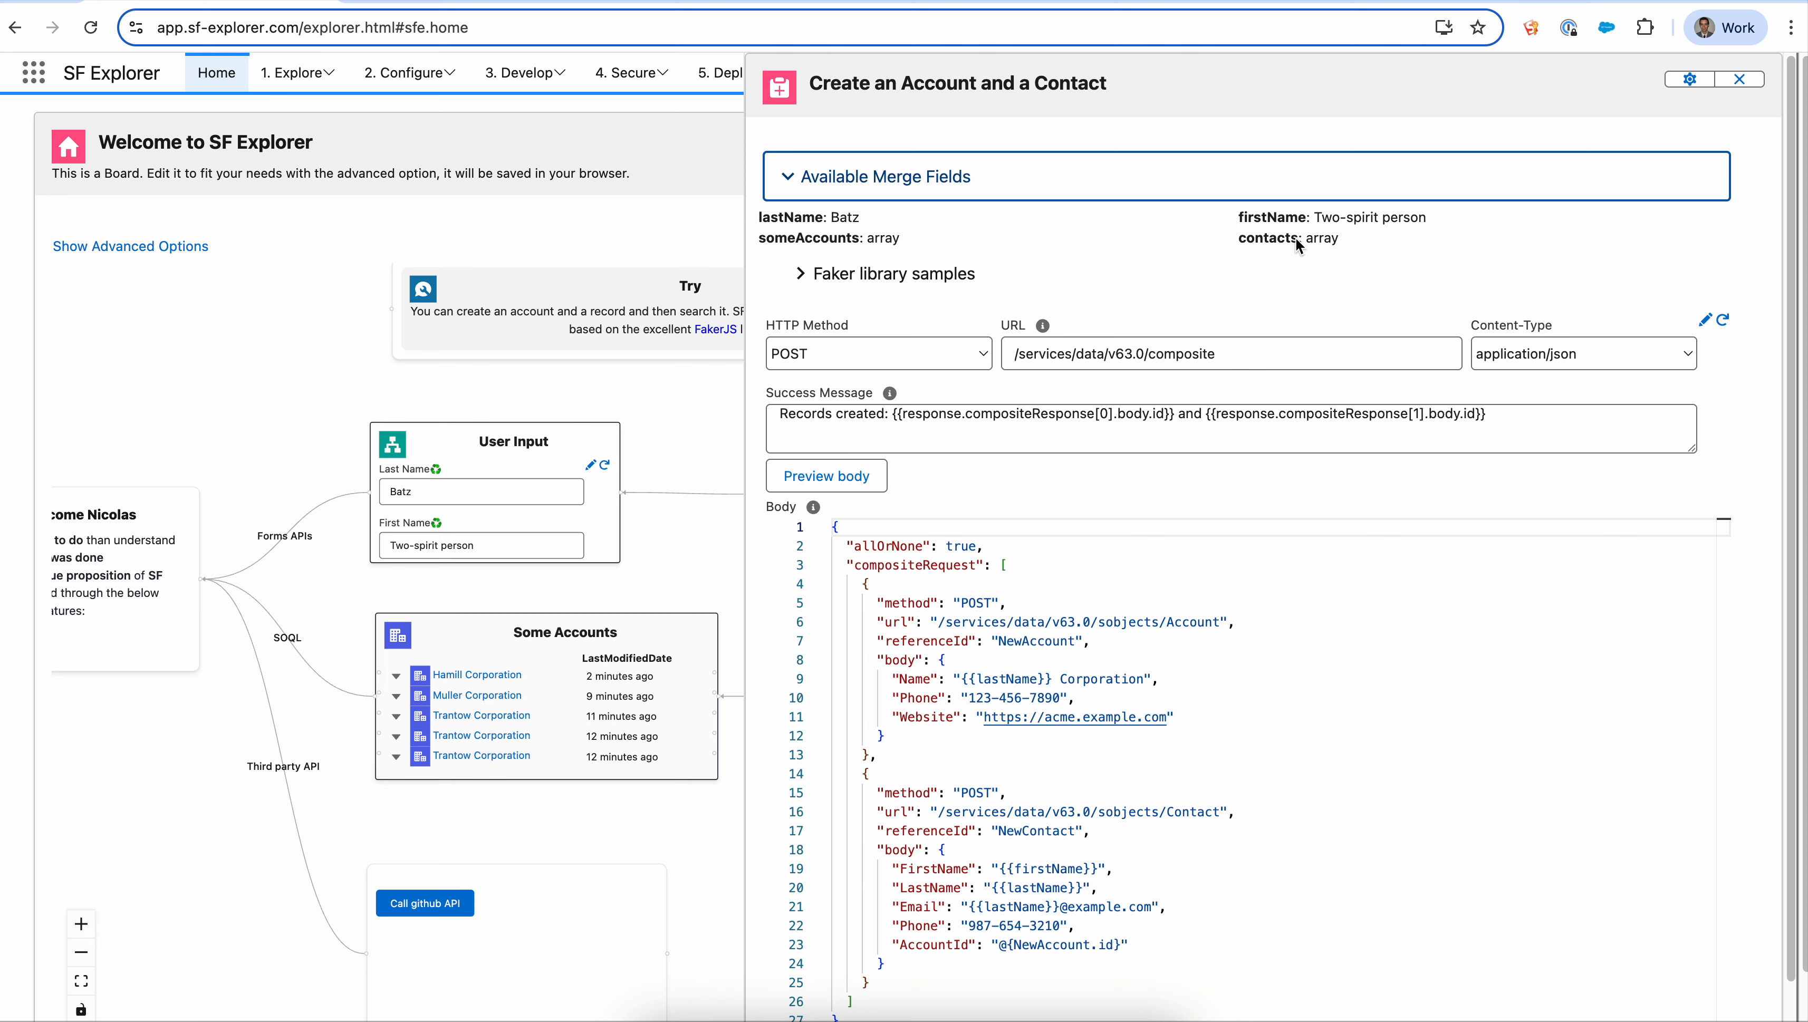
{"action": "left_click", "coordinate": [1319, 242]}
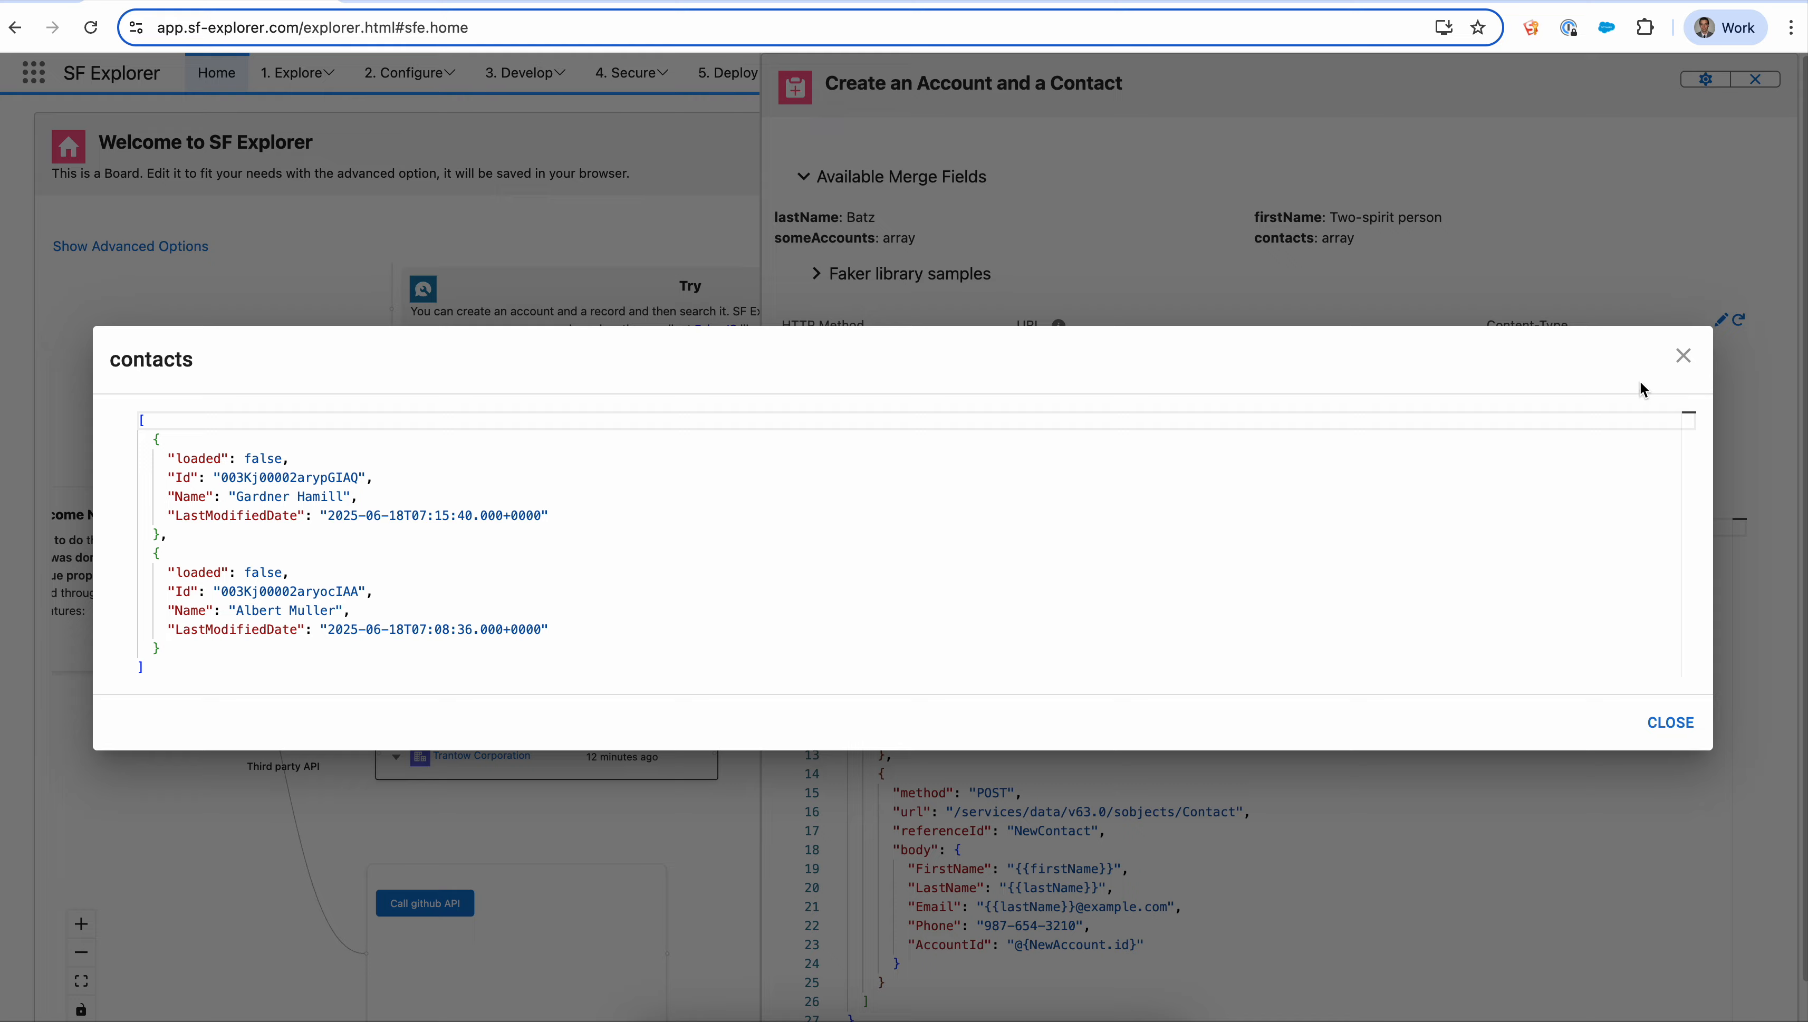
{"action": "left_click", "coordinate": [1683, 356]}
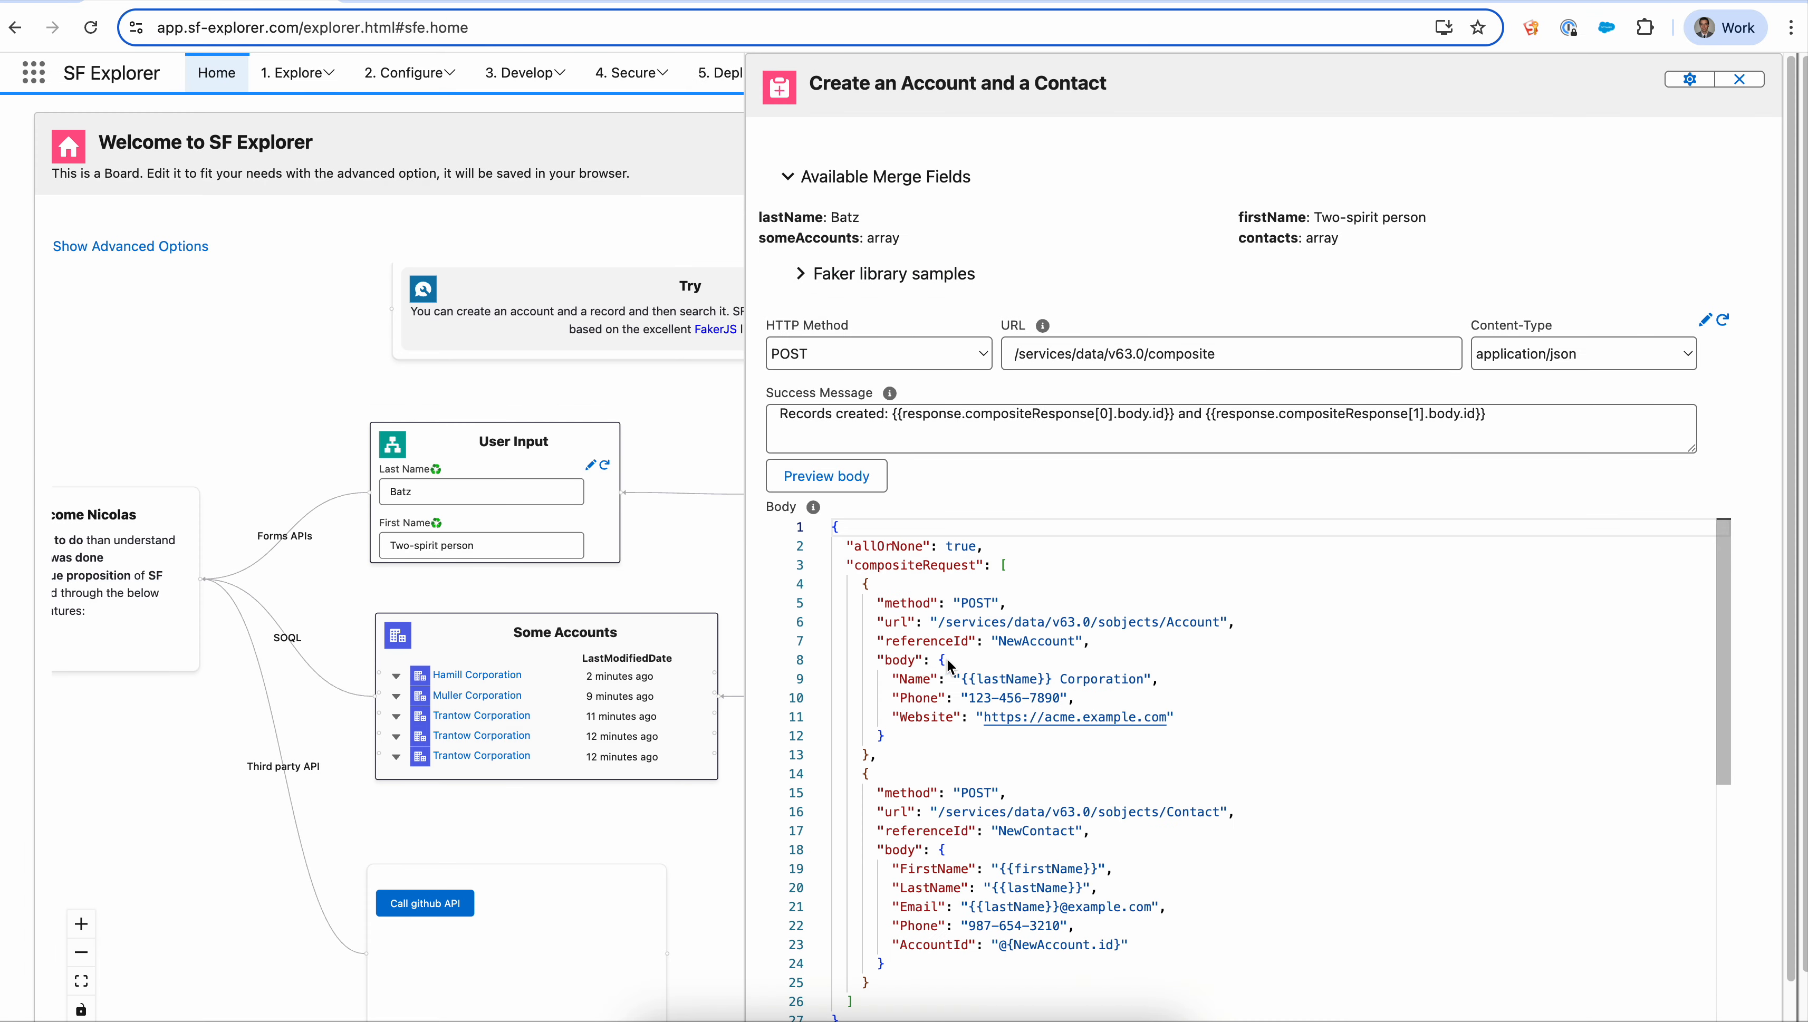
{"action": "mouse_move", "coordinate": [1019, 685]}
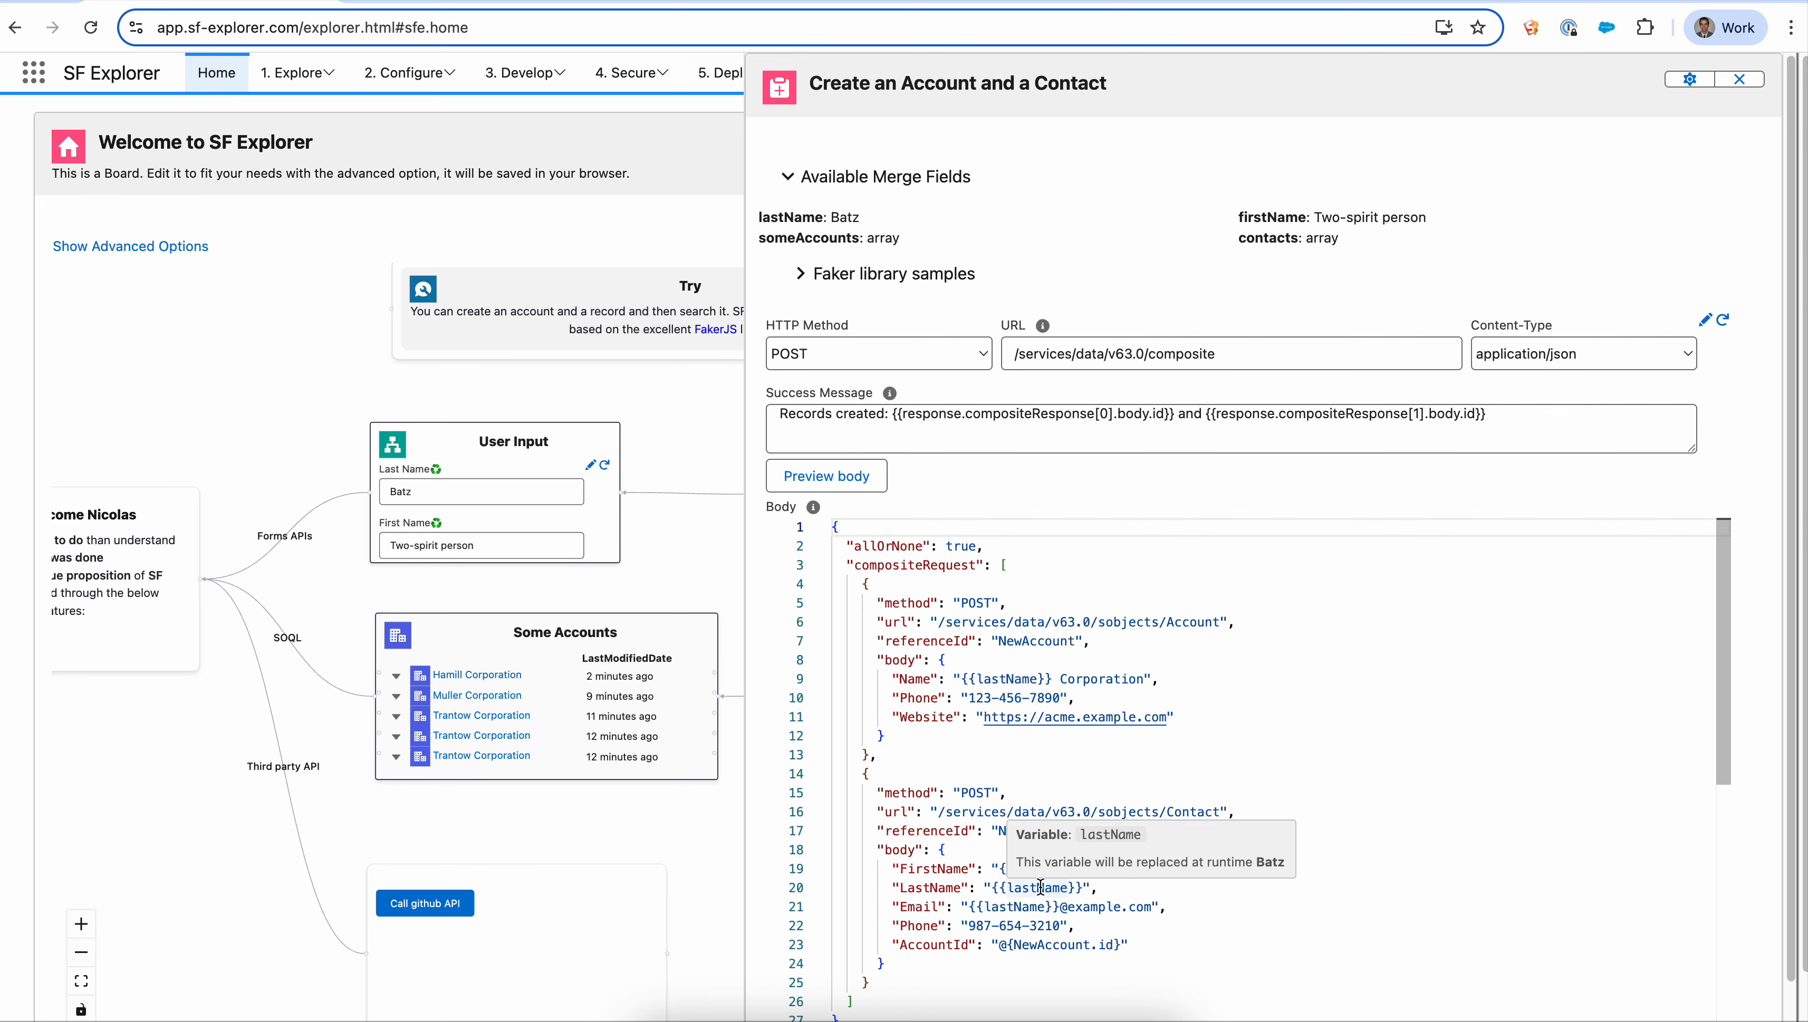
- Preview the request body with merged values, then close the card's editor
{"action": "left_click", "coordinate": [834, 490]}
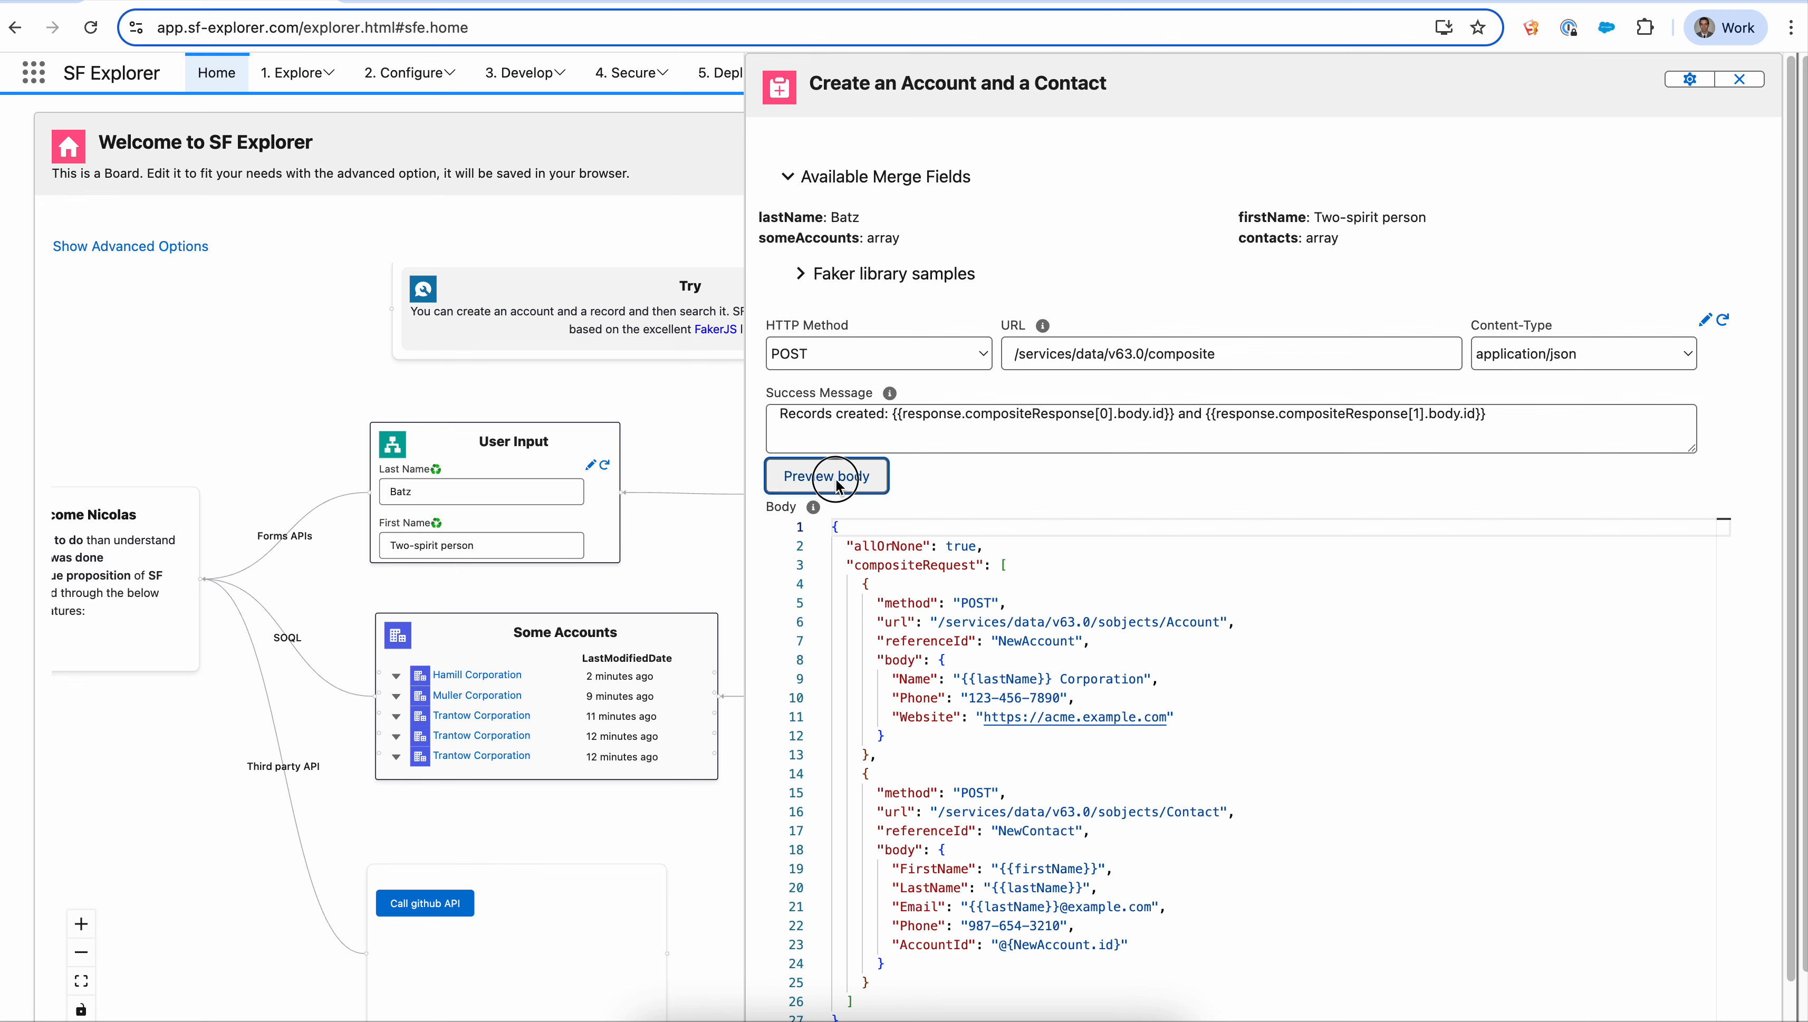
{"action": "left_click_drag", "start_coordinate": [838, 559], "coordinate": [1112, 673]}
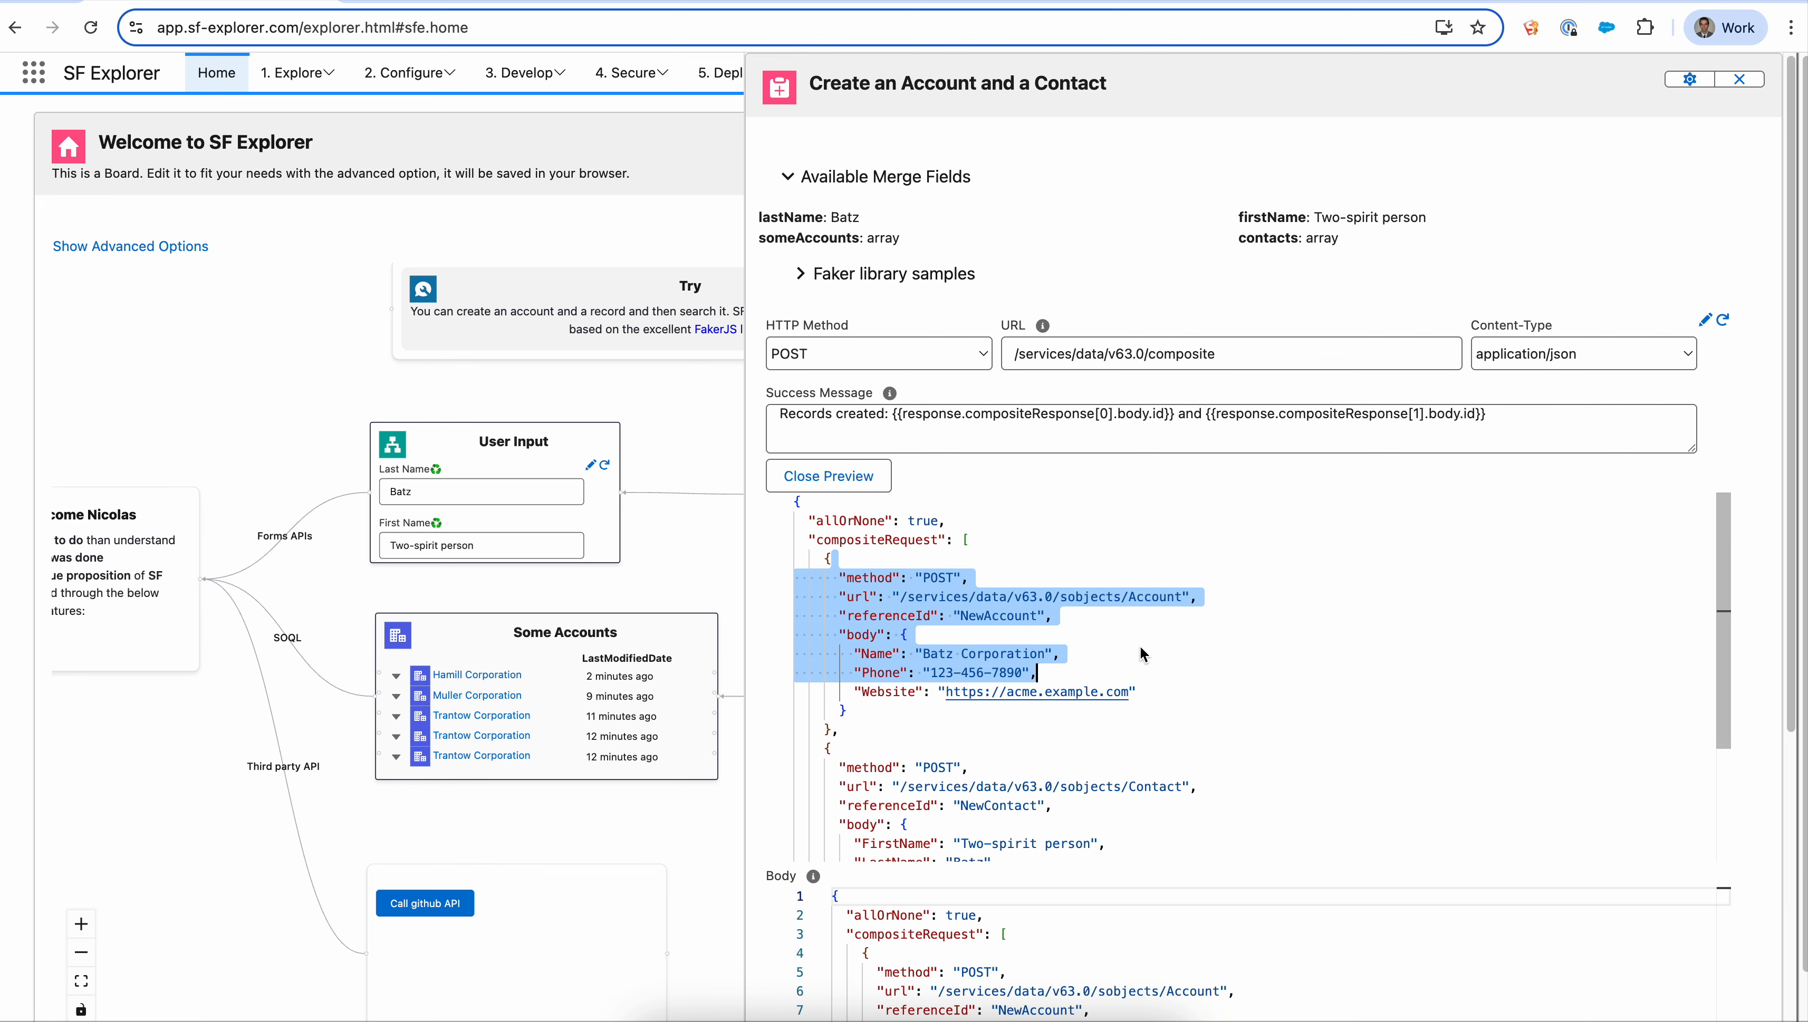
{"action": "left_click", "coordinate": [826, 478]}
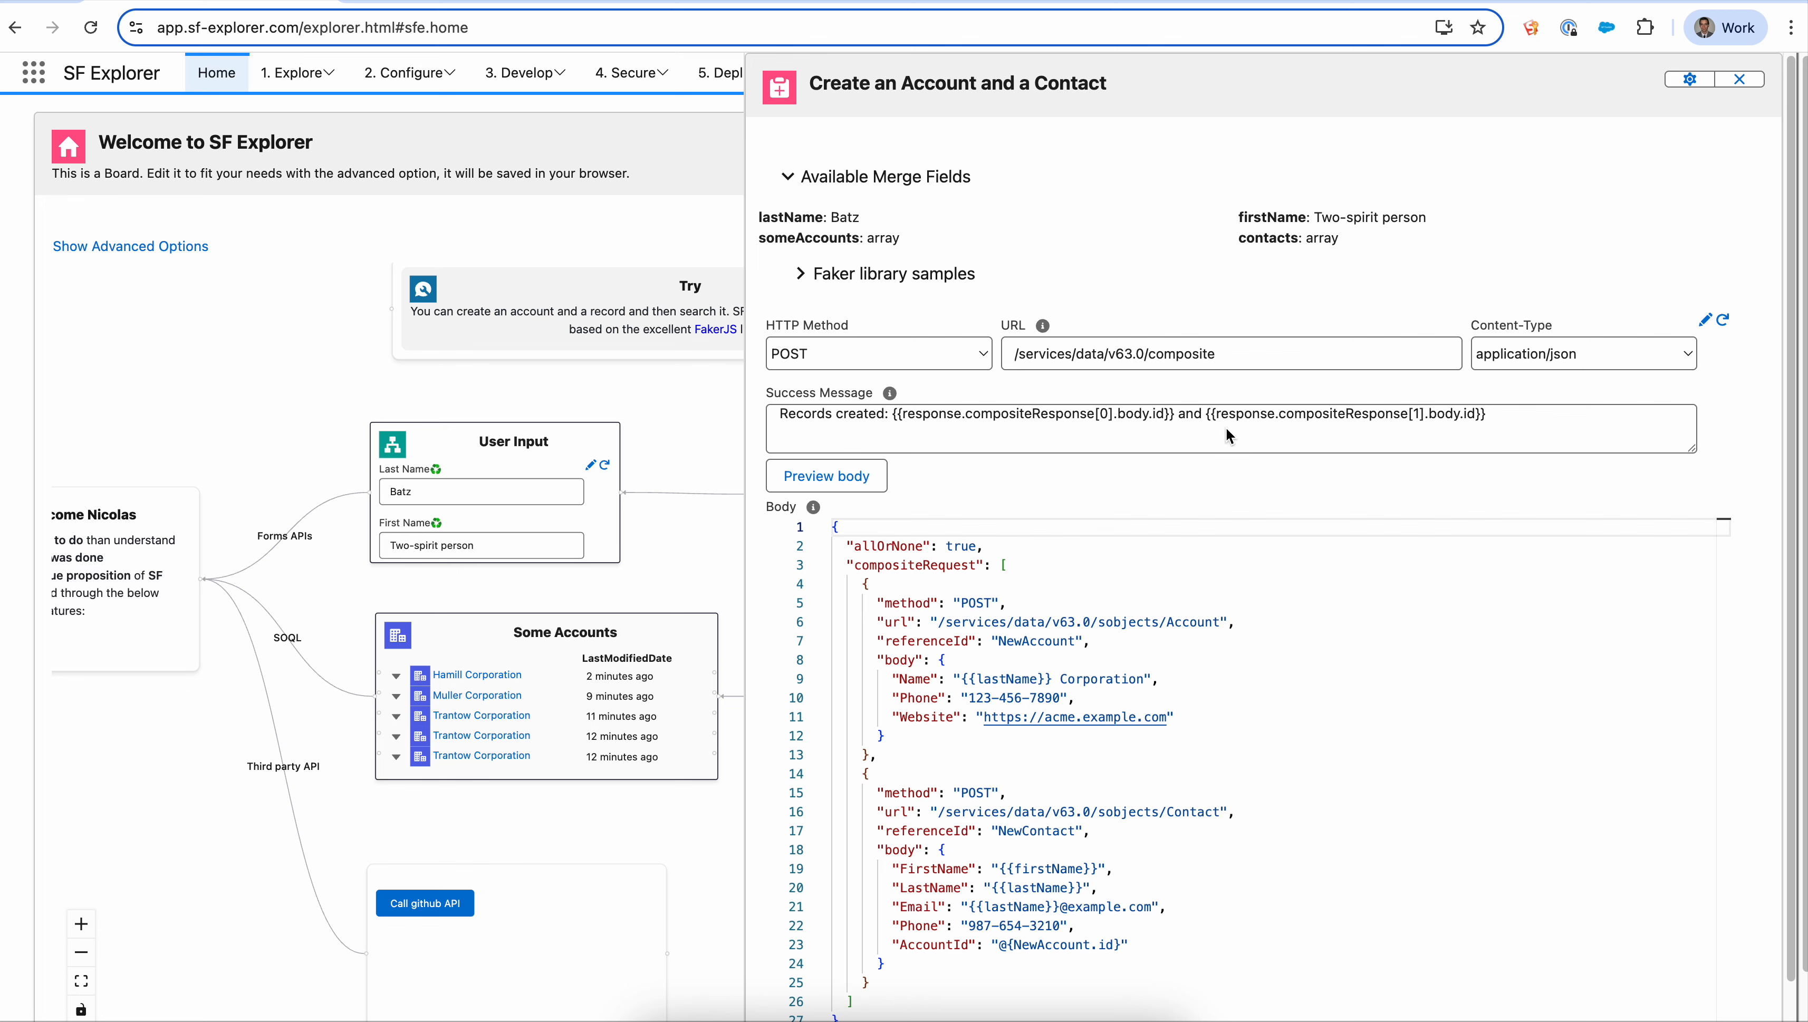
{"action": "left_click", "coordinate": [1739, 78]}
- Run the third-party API call from the Call github API card
{"action": "left_click_drag", "start_coordinate": [1214, 644], "coordinate": [1242, 592]}
{"action": "mouse_move", "coordinate": [1239, 662]}
{"action": "left_mouse_down"}
{"action": "mouse_move", "coordinate": [1276, 577]}
{"action": "mouse_move", "coordinate": [1264, 654]}
{"action": "left_mouse_up"}
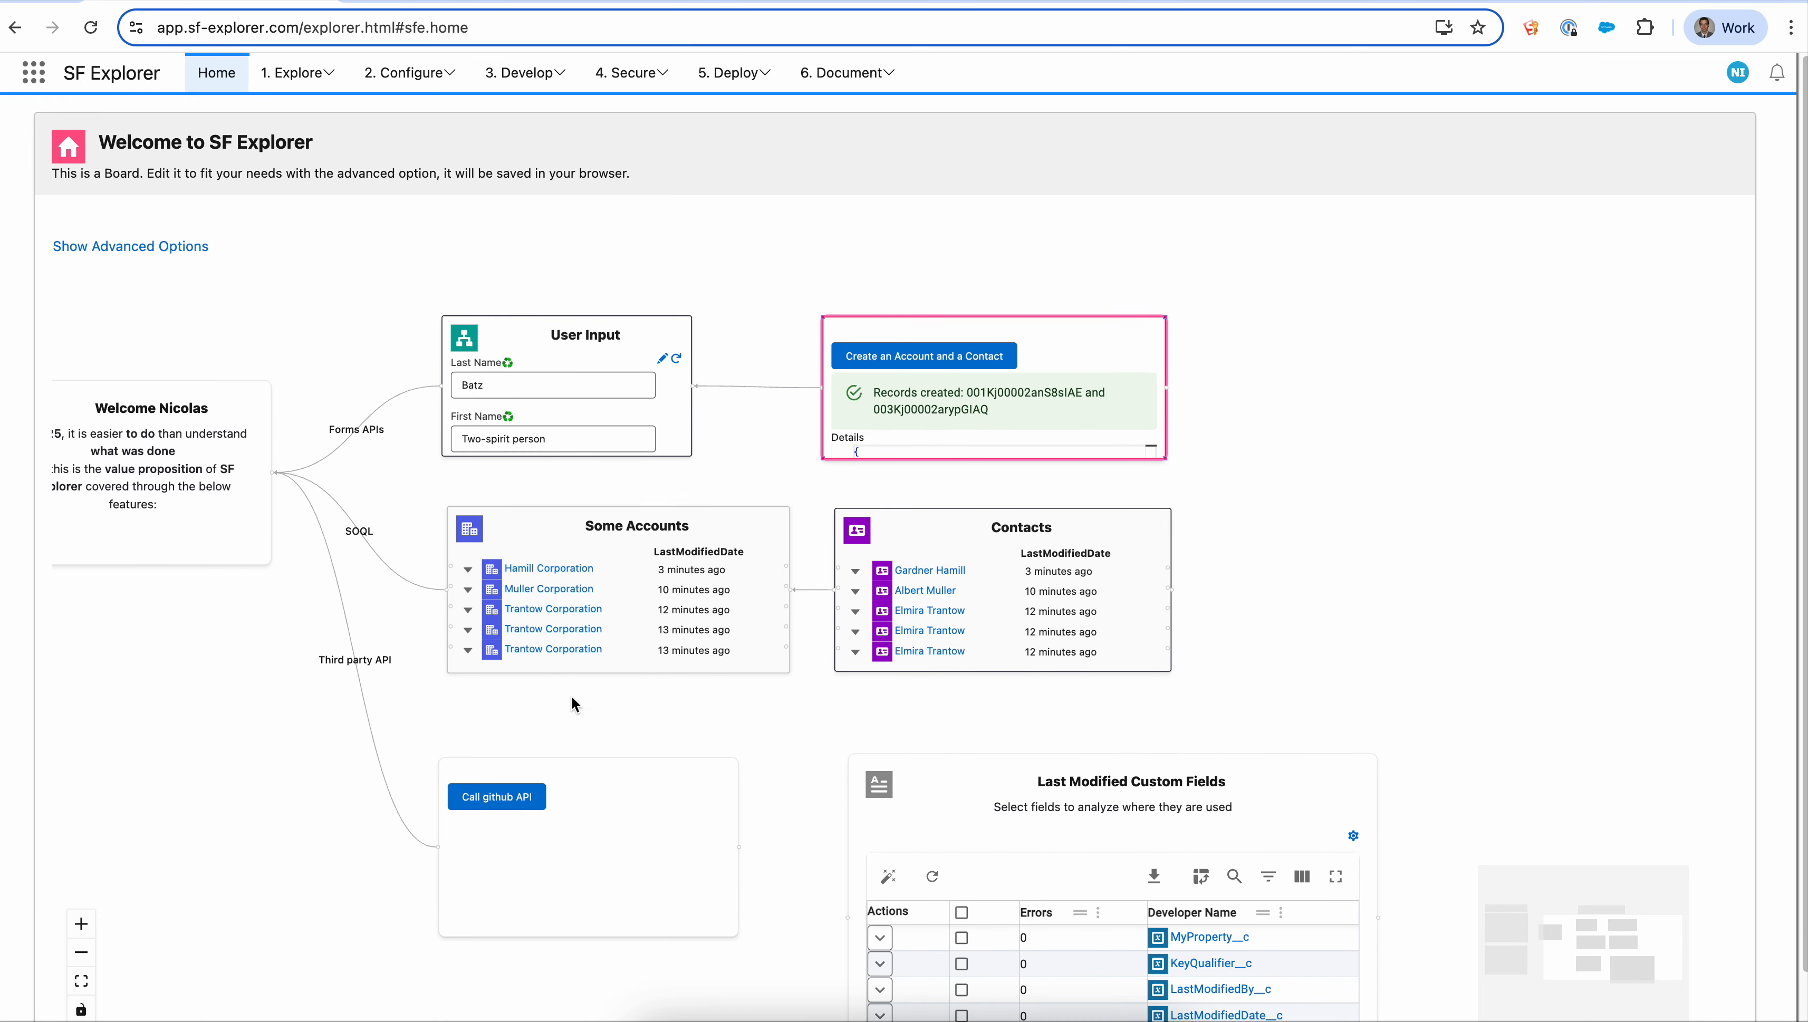
{"action": "left_click_drag", "start_coordinate": [303, 840], "coordinate": [419, 748]}
{"action": "left_click", "coordinate": [715, 762]}
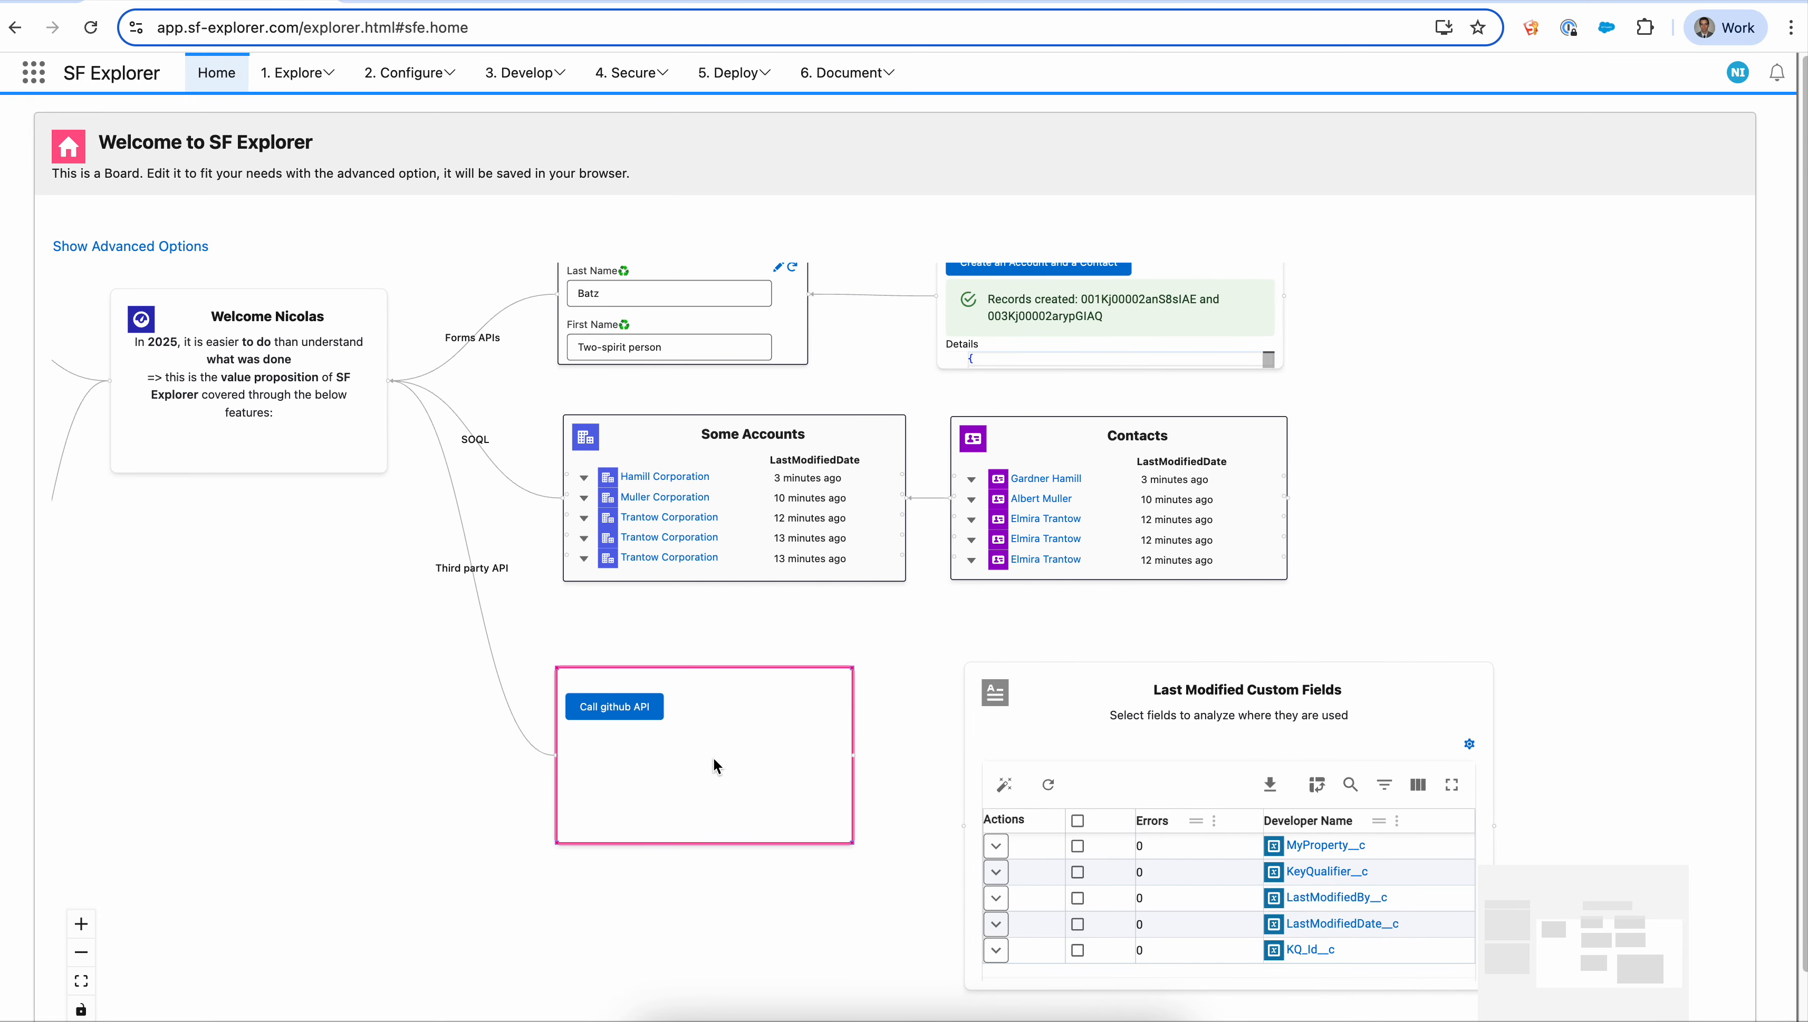
{"action": "left_click", "coordinate": [625, 706]}
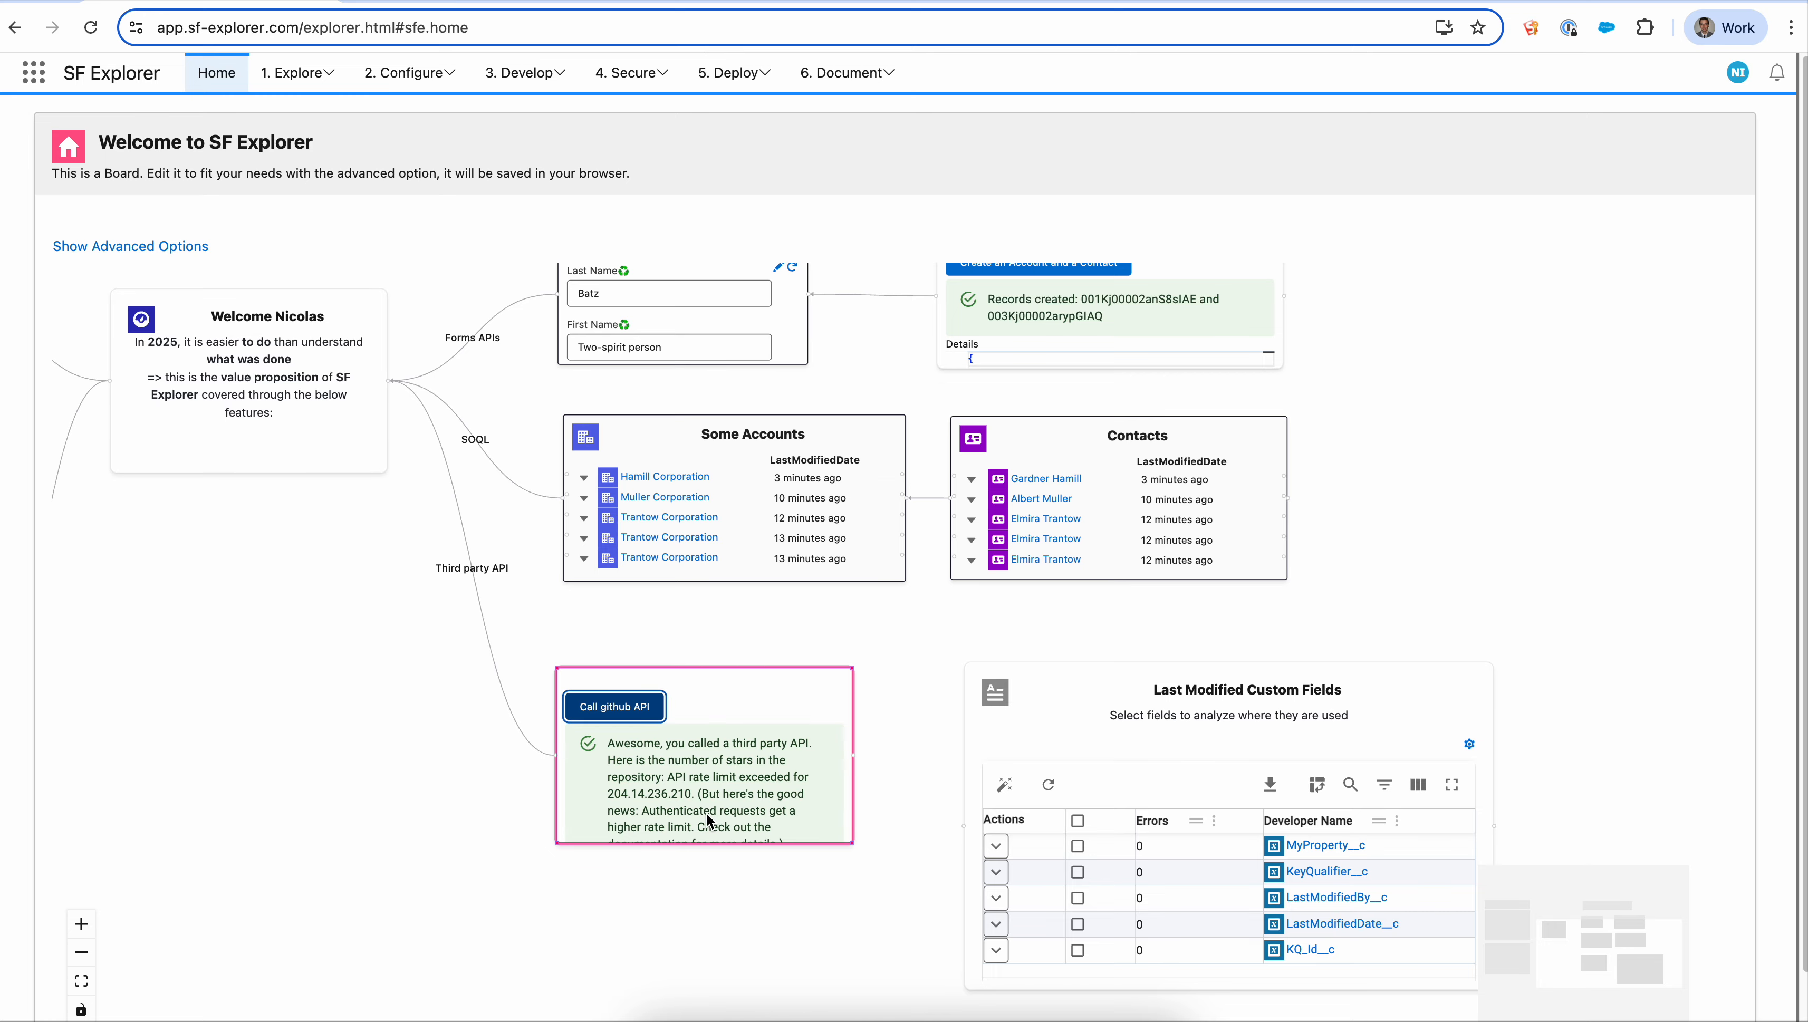
- Open the Call github API card's settings to inspect its URL and success message, then close them
{"action": "scroll", "coordinate": [706, 813], "scroll_direction": "up", "scroll_amount": 3}
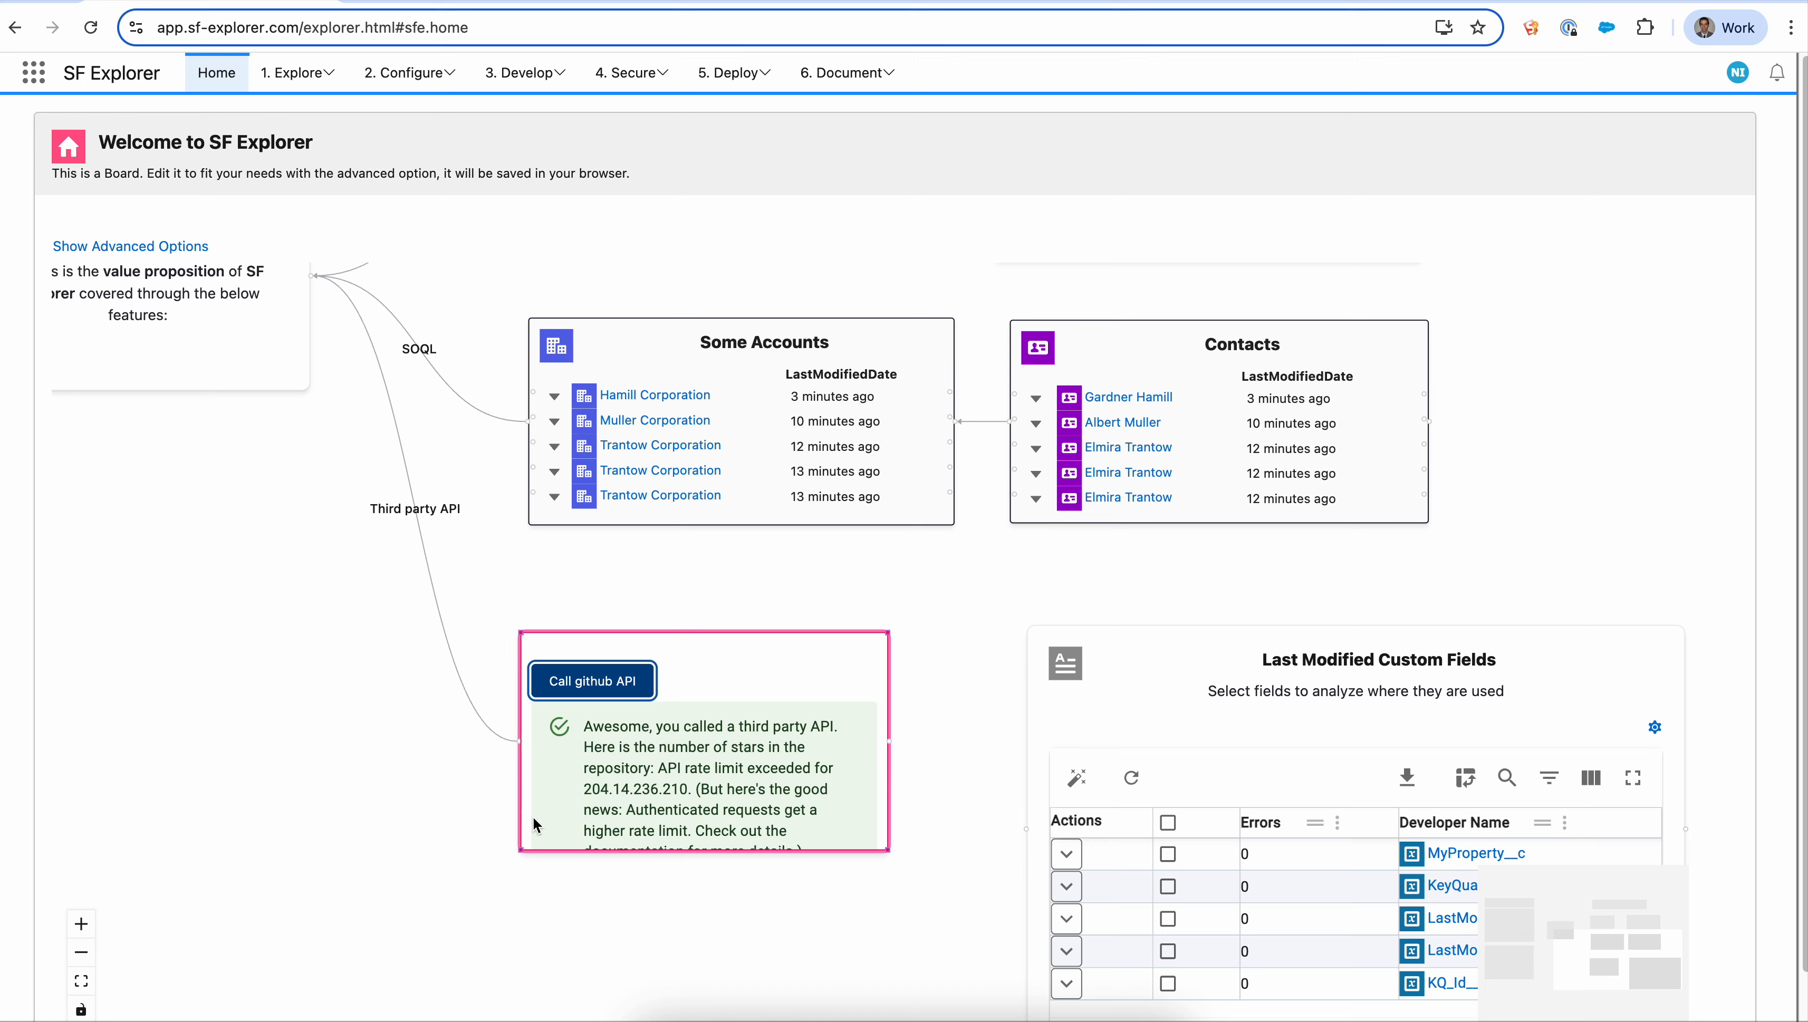
{"action": "scroll", "coordinate": [473, 824], "scroll_direction": "down", "scroll_amount": 1}
{"action": "right_click", "coordinate": [683, 744]}
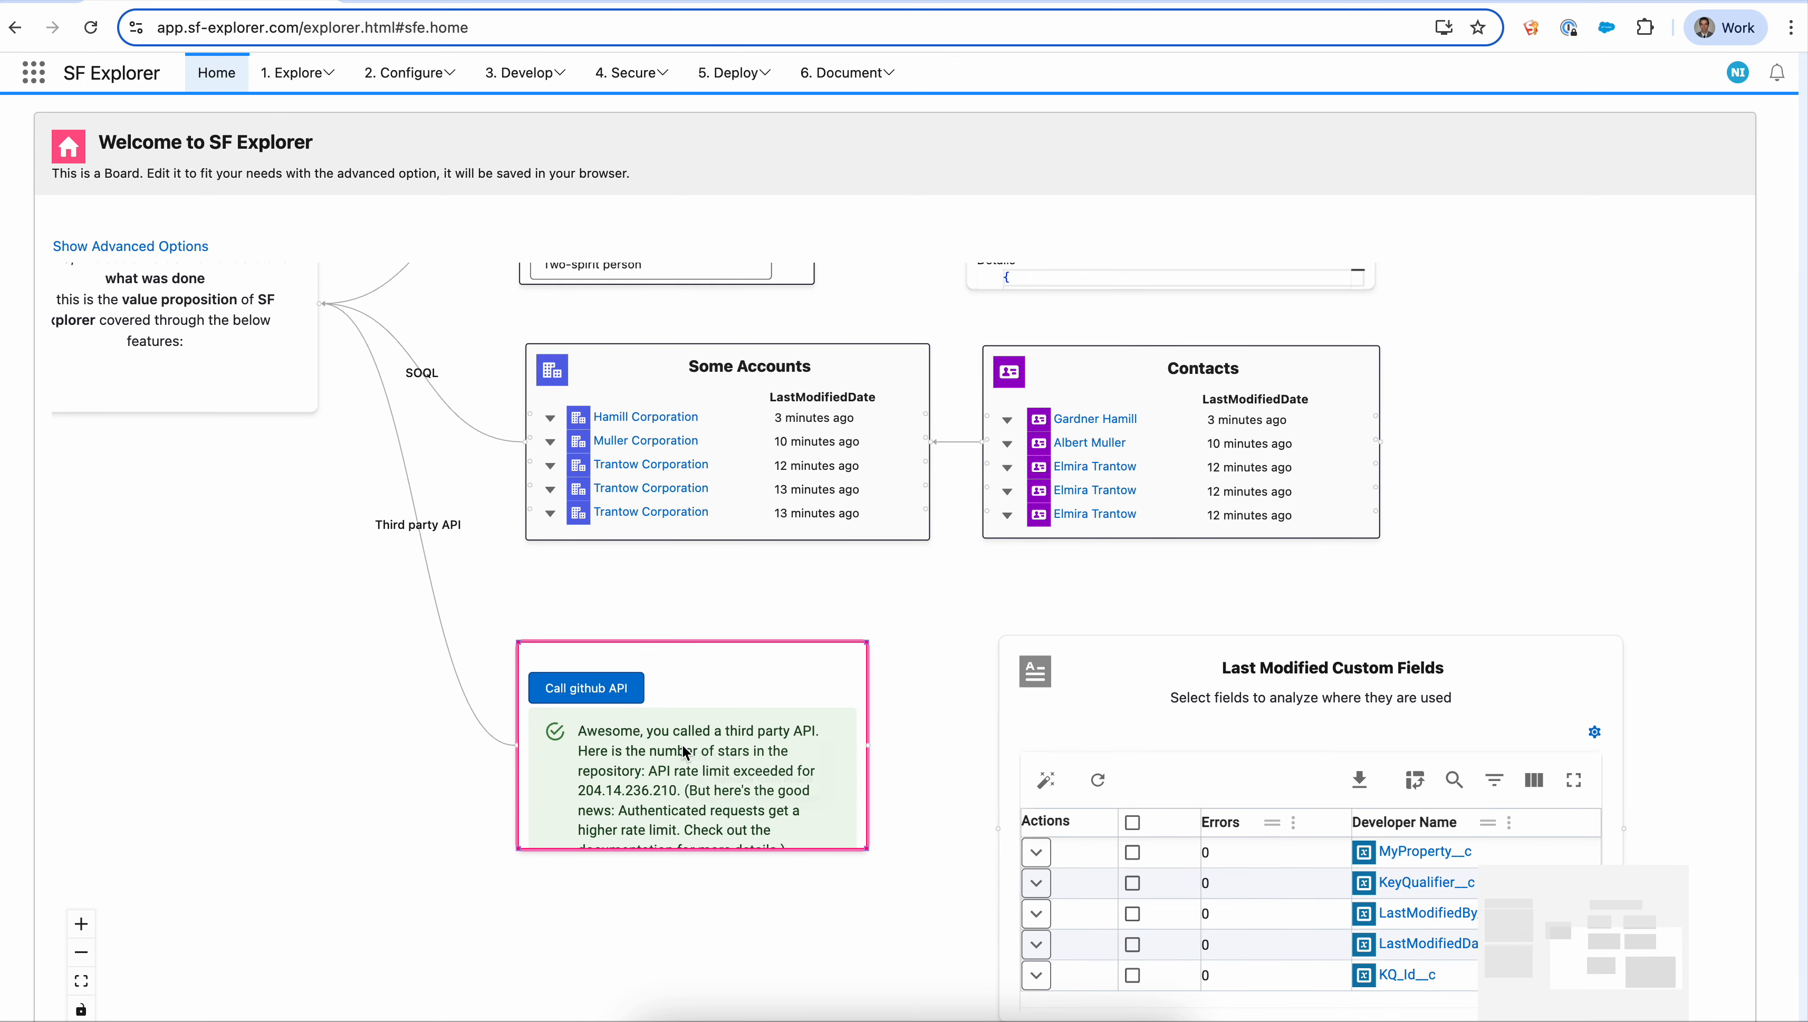
{"action": "left_click", "coordinate": [739, 766]}
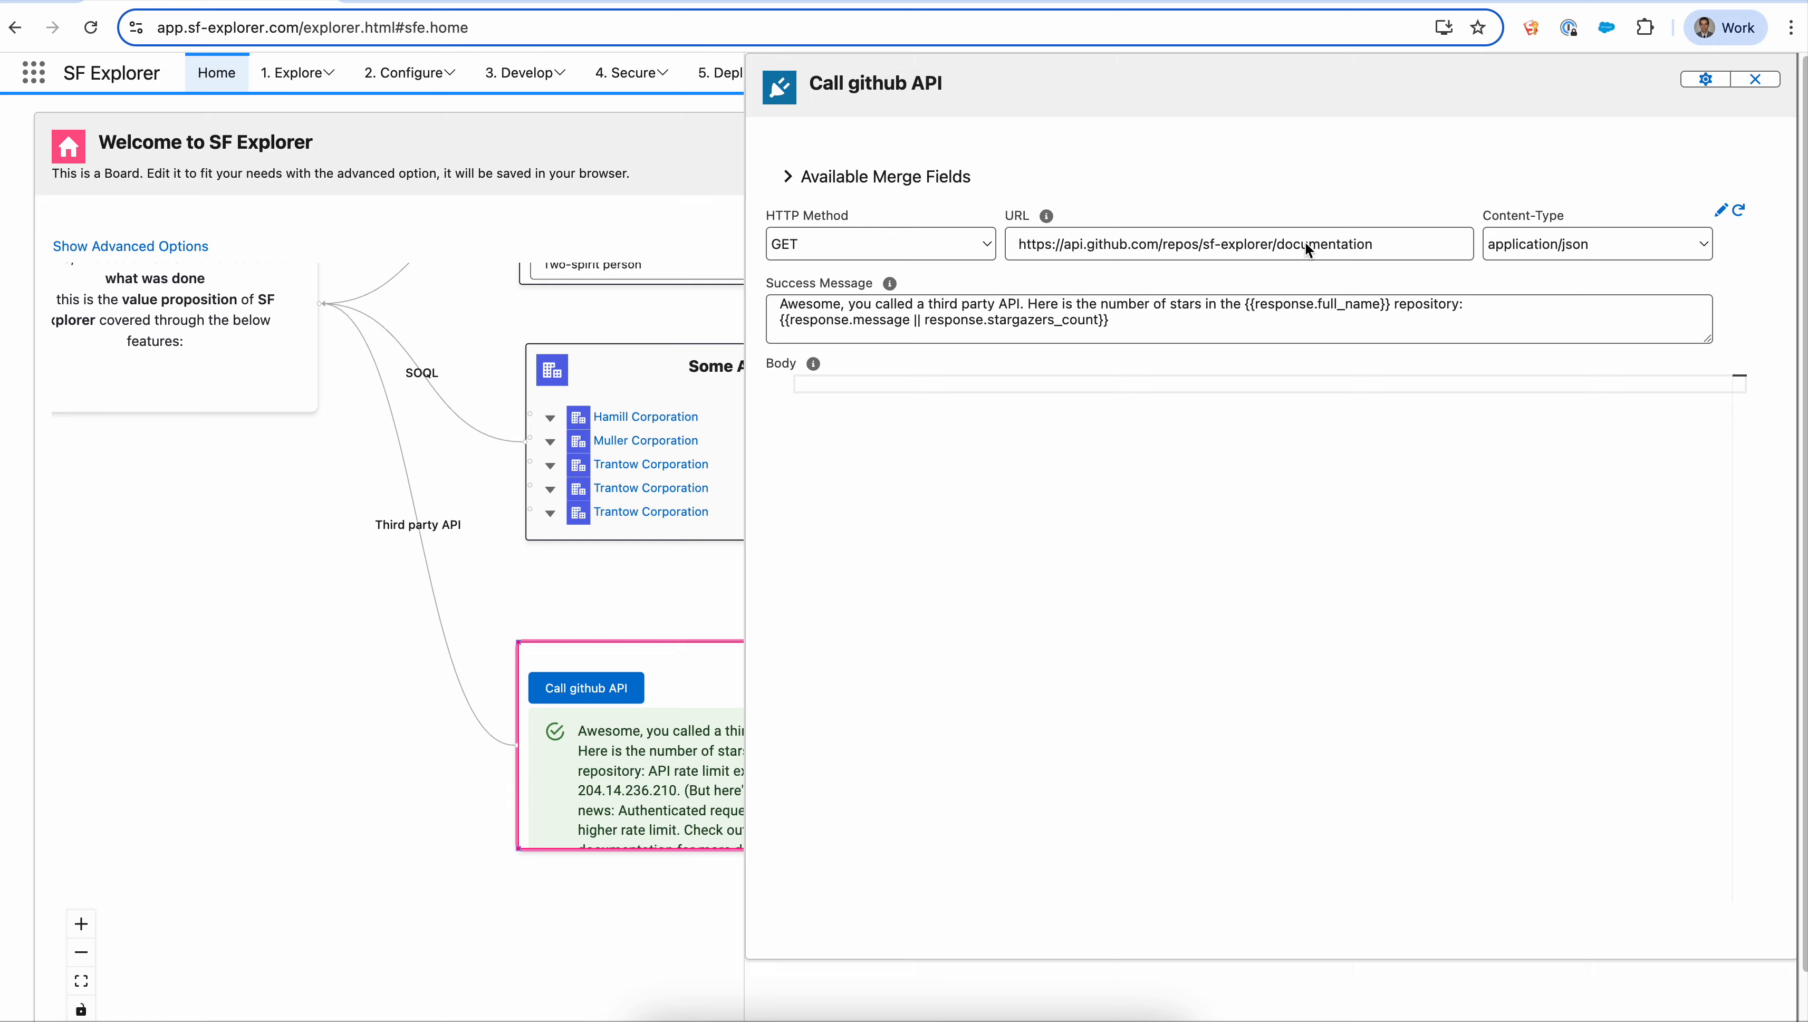
{"action": "left_click", "coordinate": [1755, 78]}
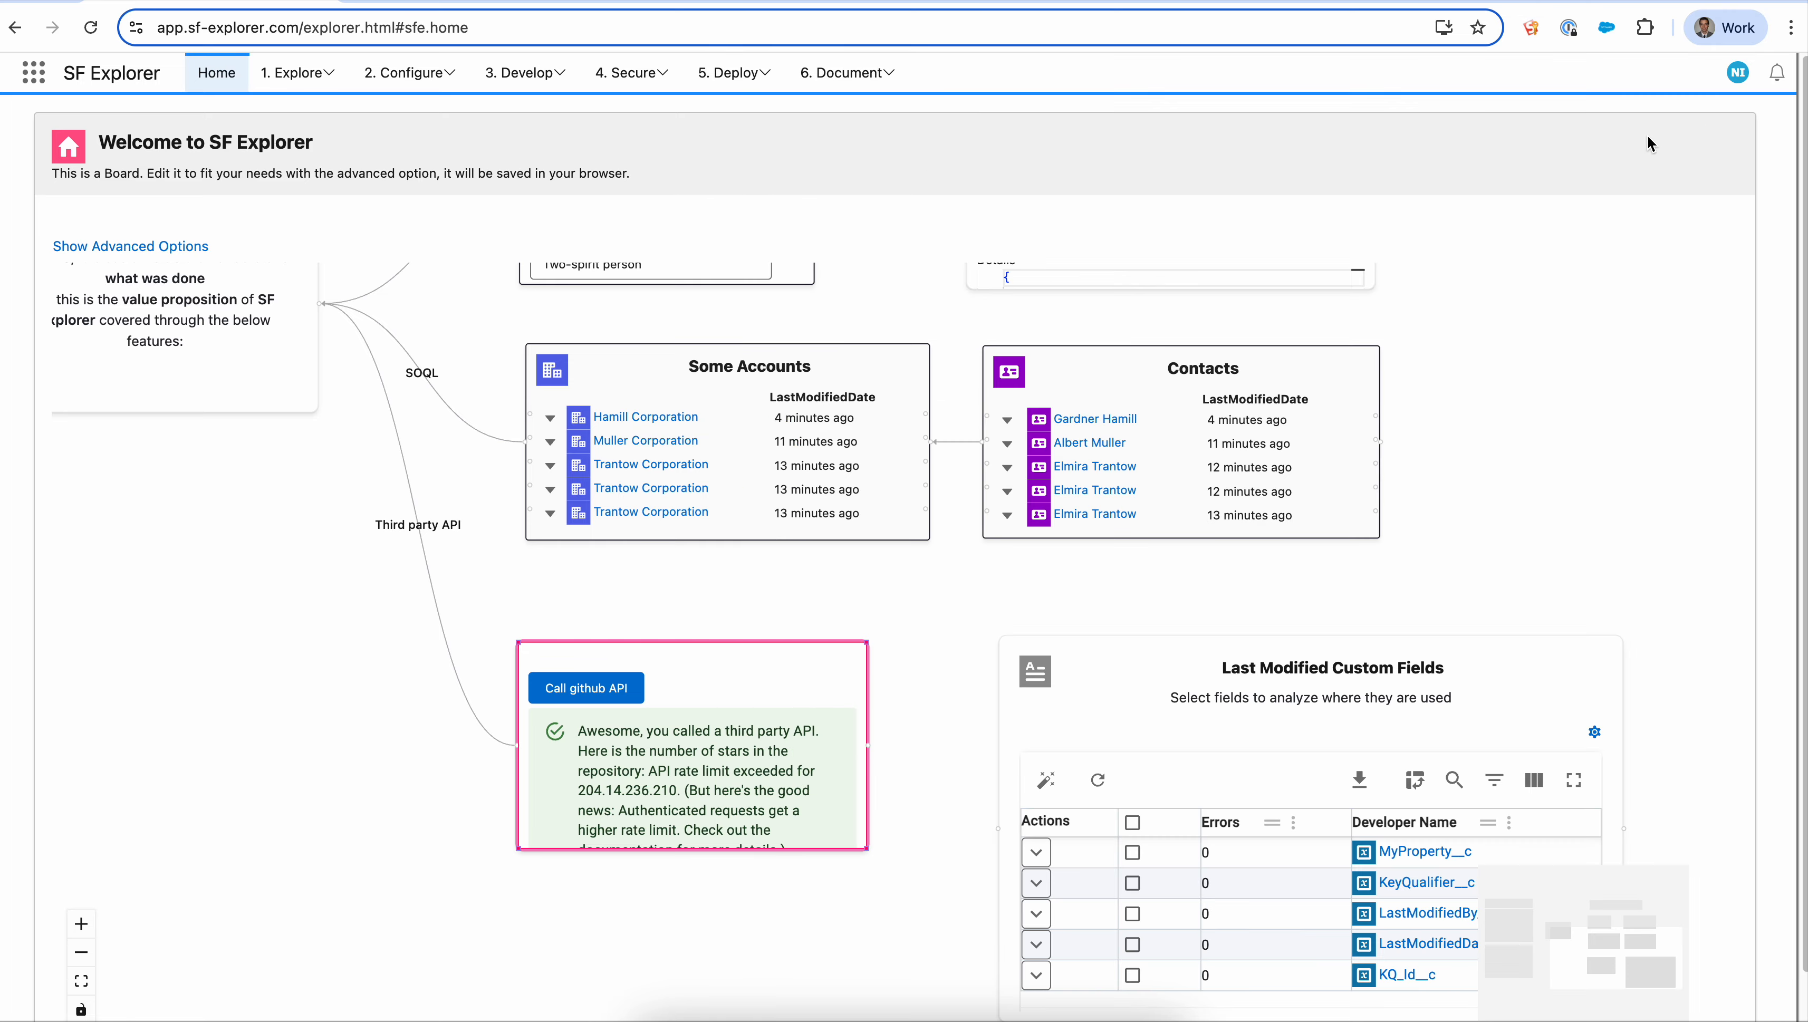
- Select the first two fields in the Last Modified Custom Fields table, then clear the selection
{"action": "left_click_drag", "start_coordinate": [1546, 495], "coordinate": [1322, 420]}
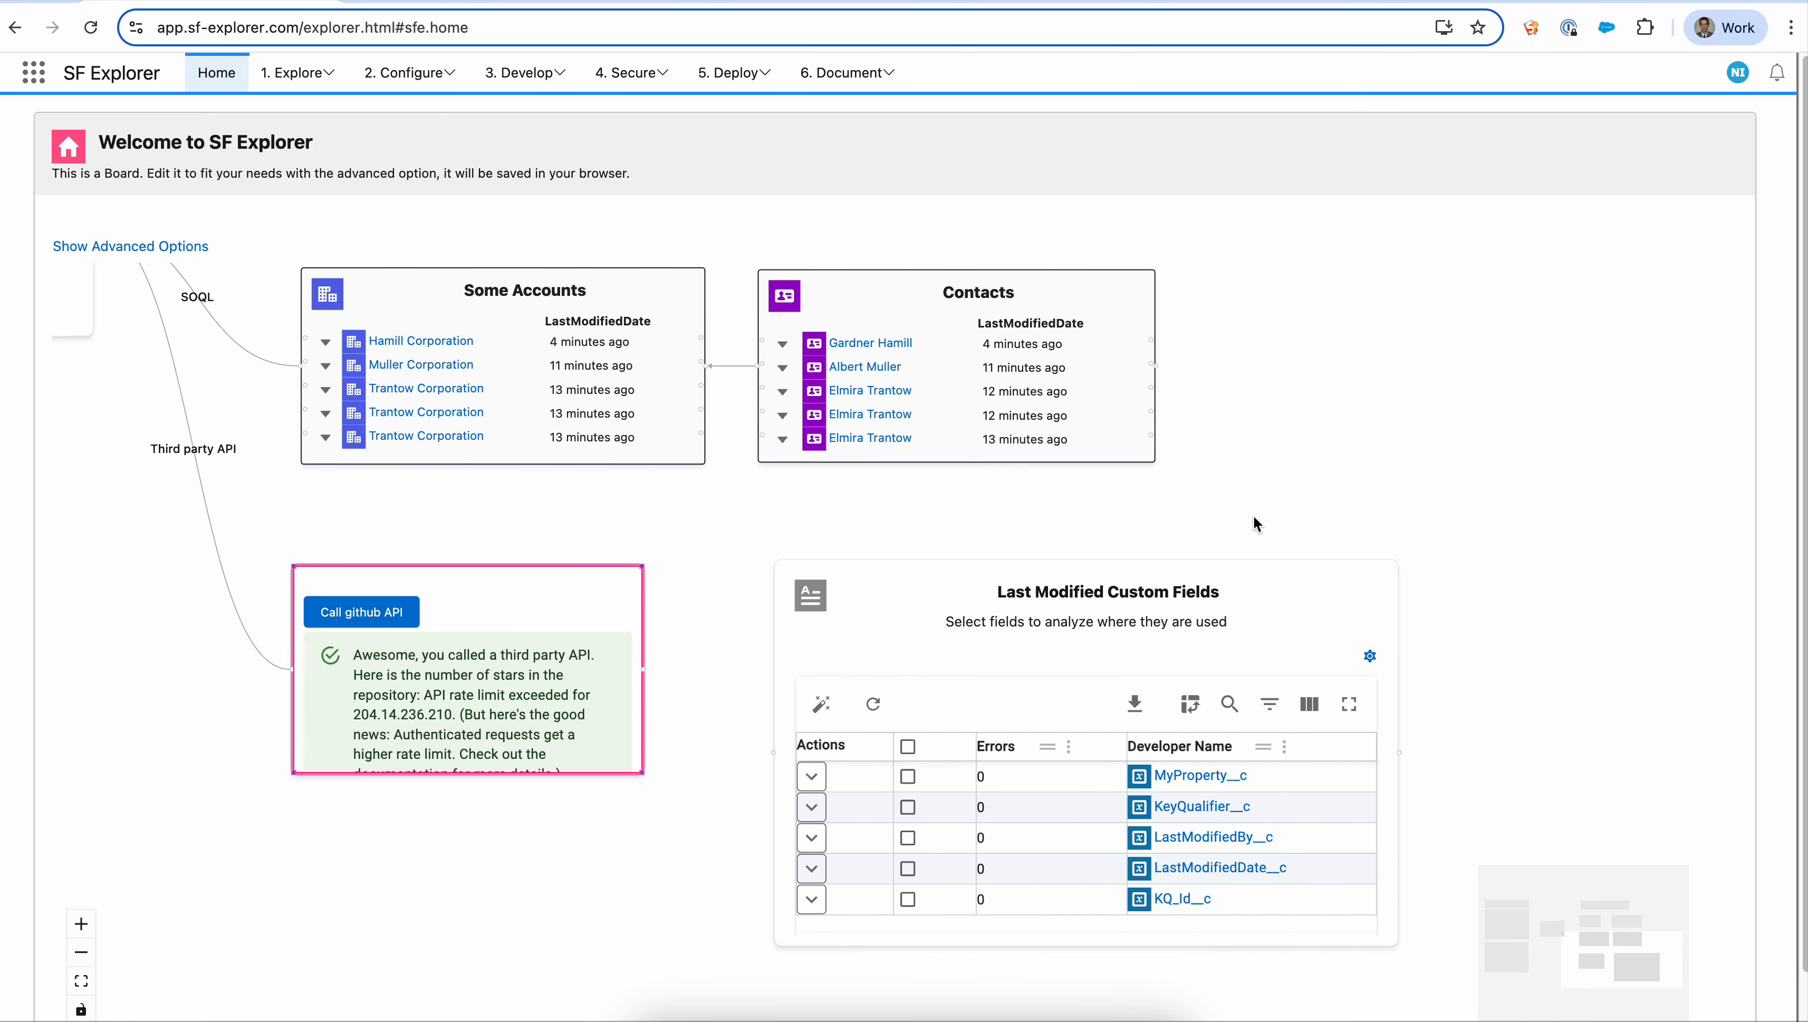
{"action": "left_click_drag", "start_coordinate": [1520, 636], "coordinate": [1453, 610]}
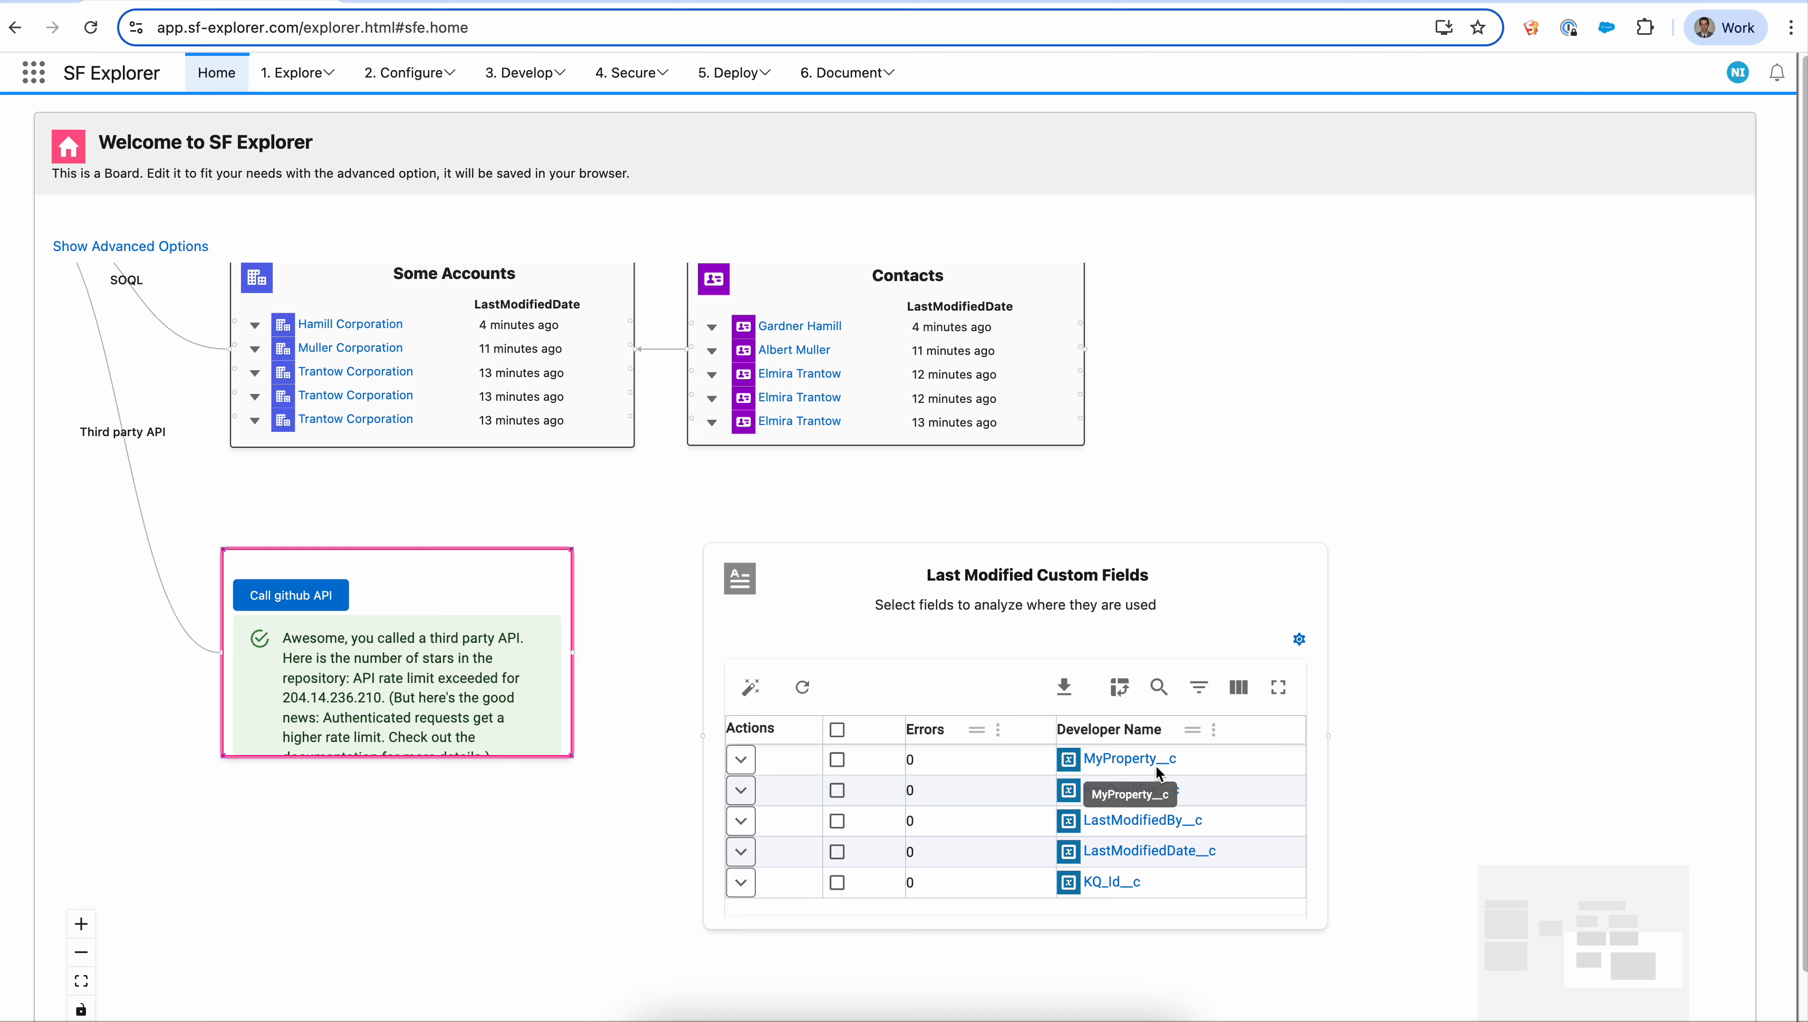
{"action": "left_click", "coordinate": [836, 762]}
{"action": "left_click", "coordinate": [836, 845]}
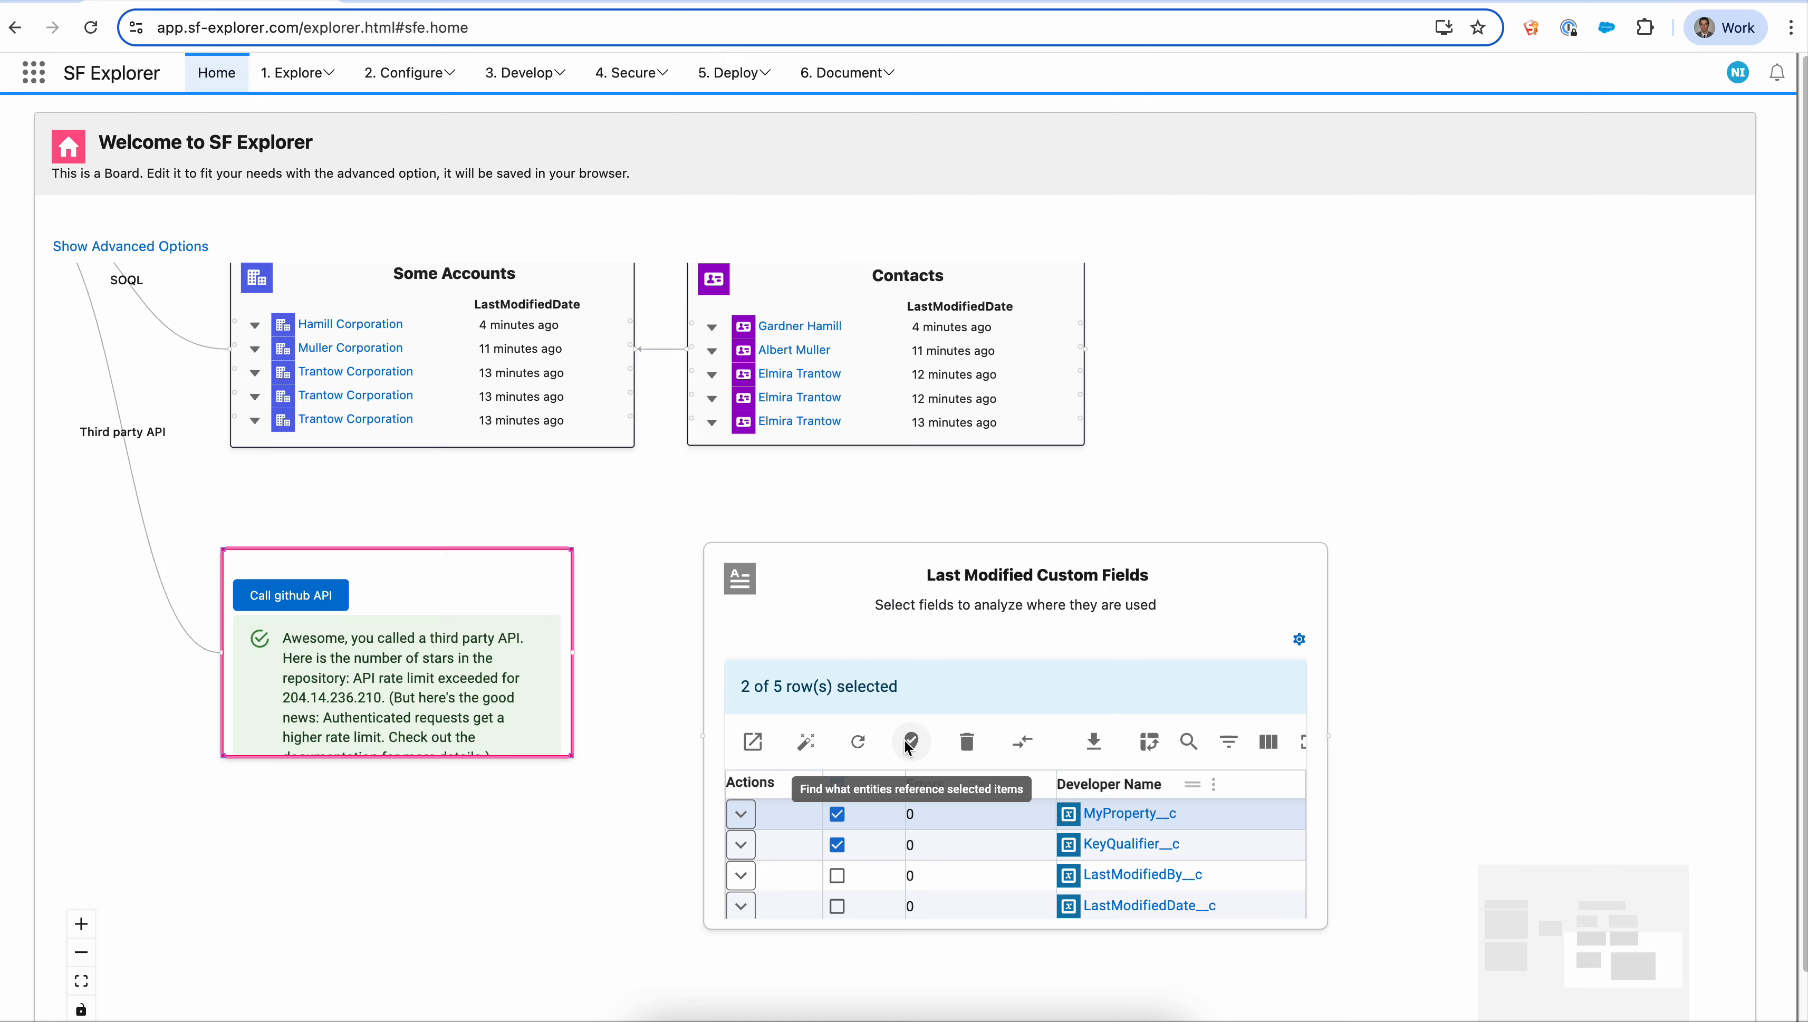
{"action": "left_click", "coordinate": [836, 814]}
{"action": "left_click", "coordinate": [837, 844]}
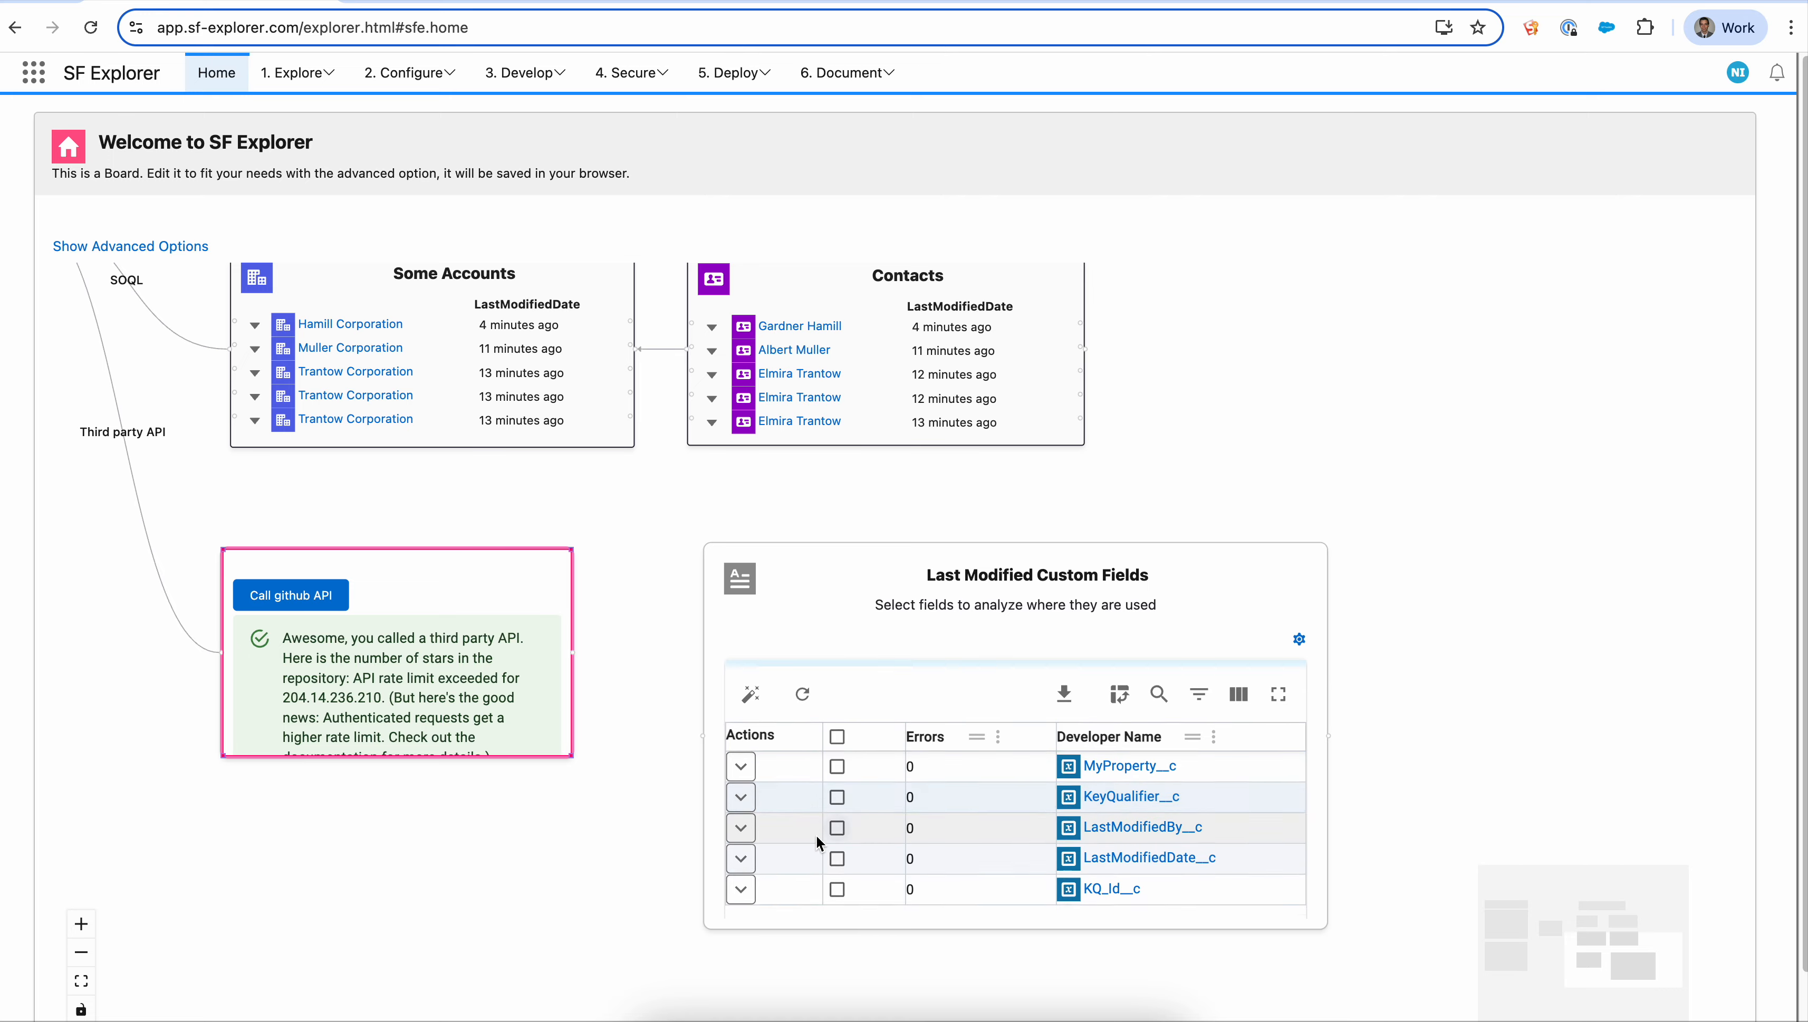
- Add a new List records node on an empty area of the board
{"action": "left_click_drag", "start_coordinate": [589, 505], "coordinate": [1092, 614]}
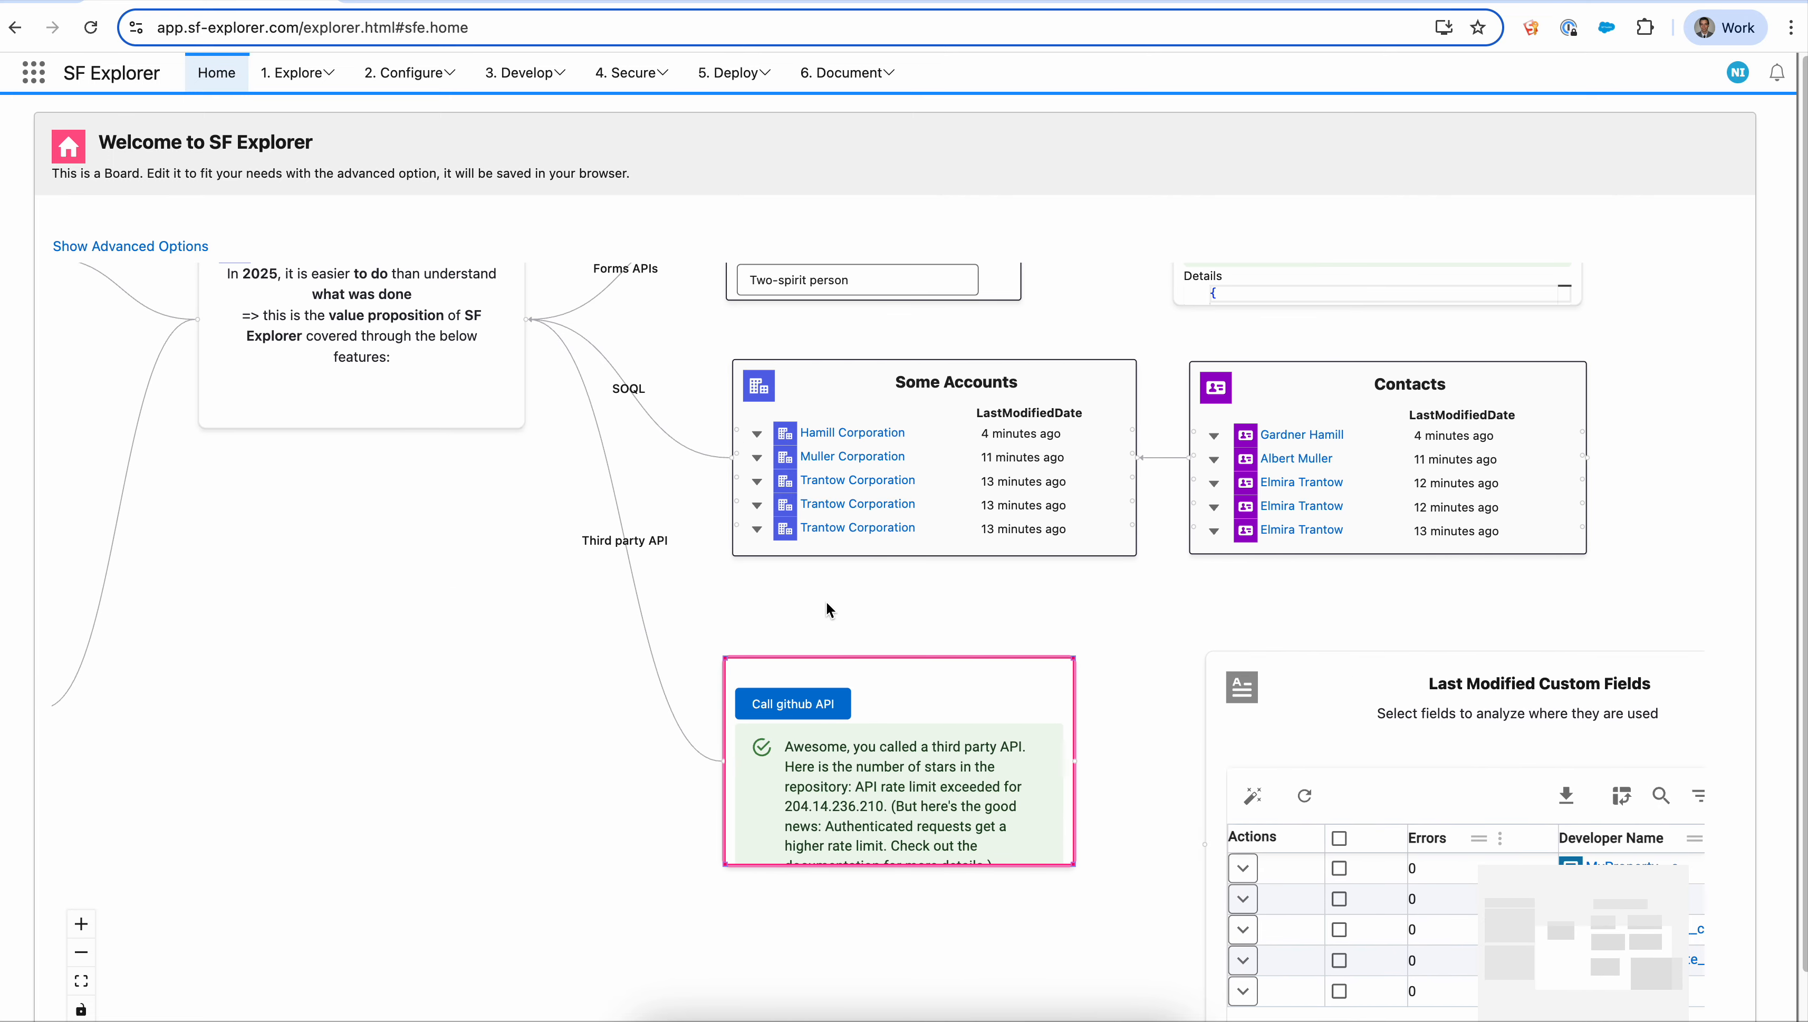
{"action": "left_click", "coordinate": [826, 604]}
{"action": "scroll", "coordinate": [419, 588], "scroll_direction": "down", "scroll_amount": 2}
{"action": "left_click_drag", "start_coordinate": [422, 588], "coordinate": [225, 674]}
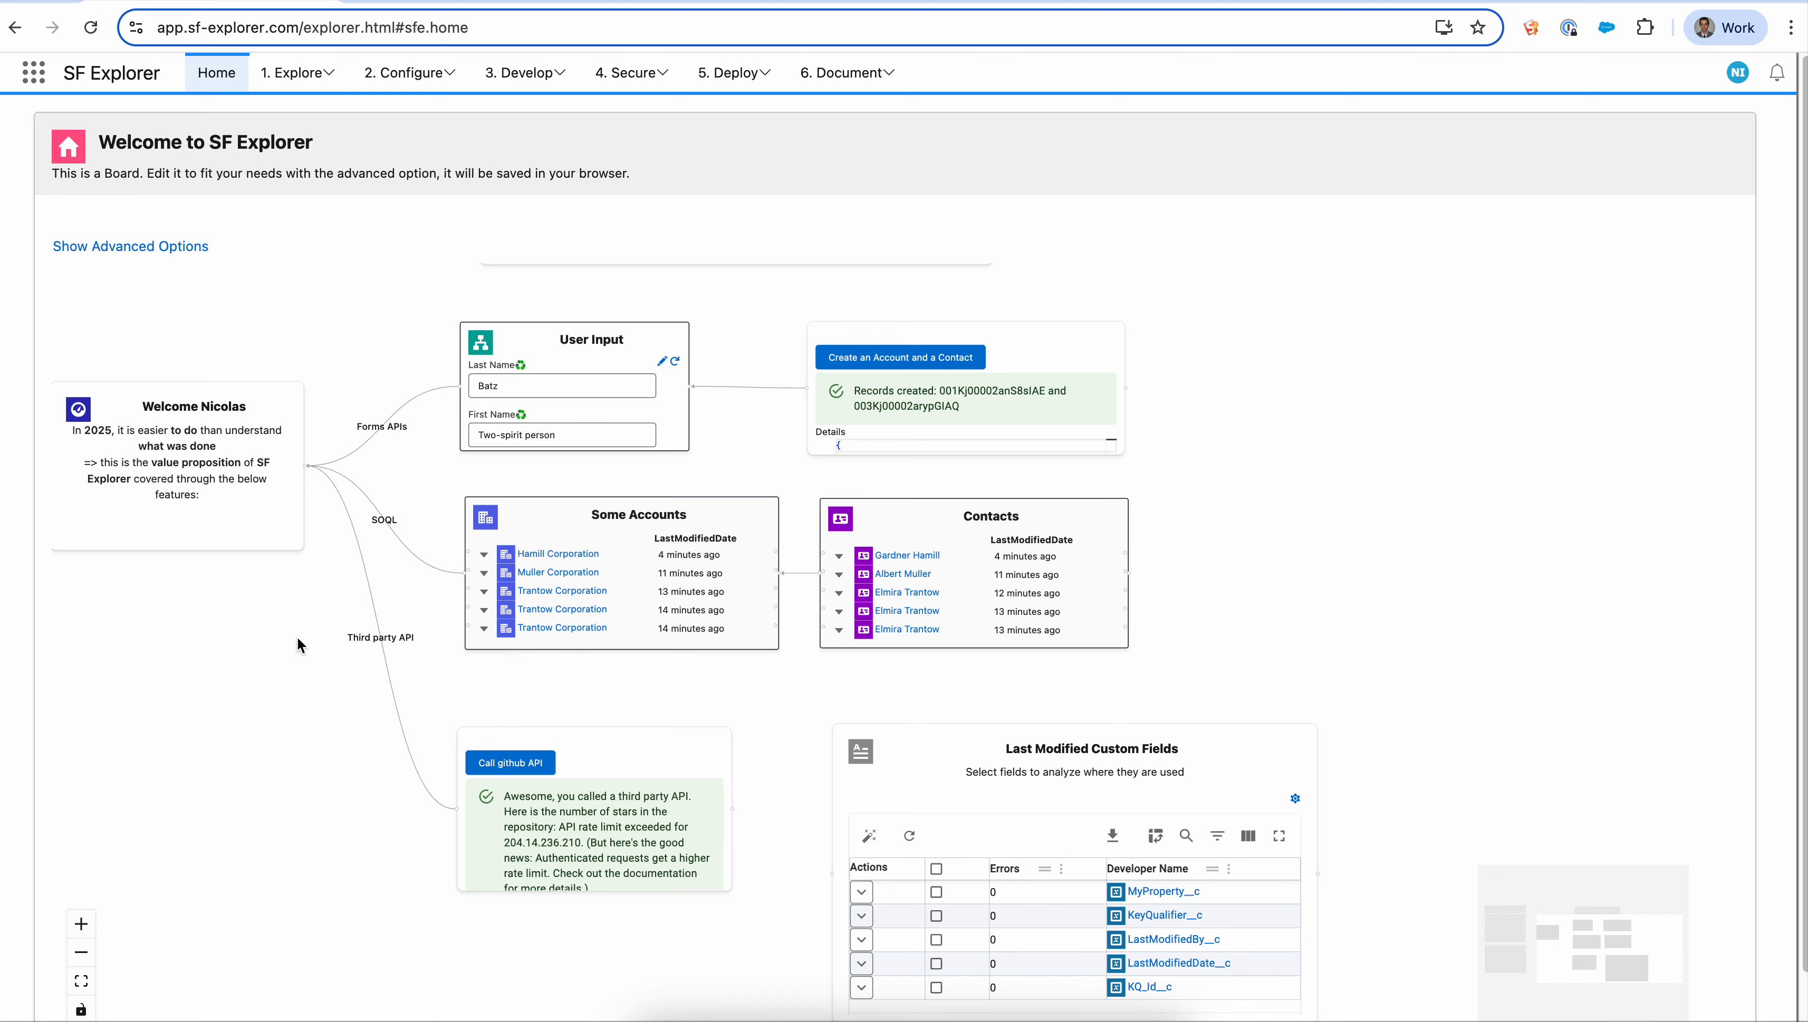
{"action": "right_click", "coordinate": [1240, 374]}
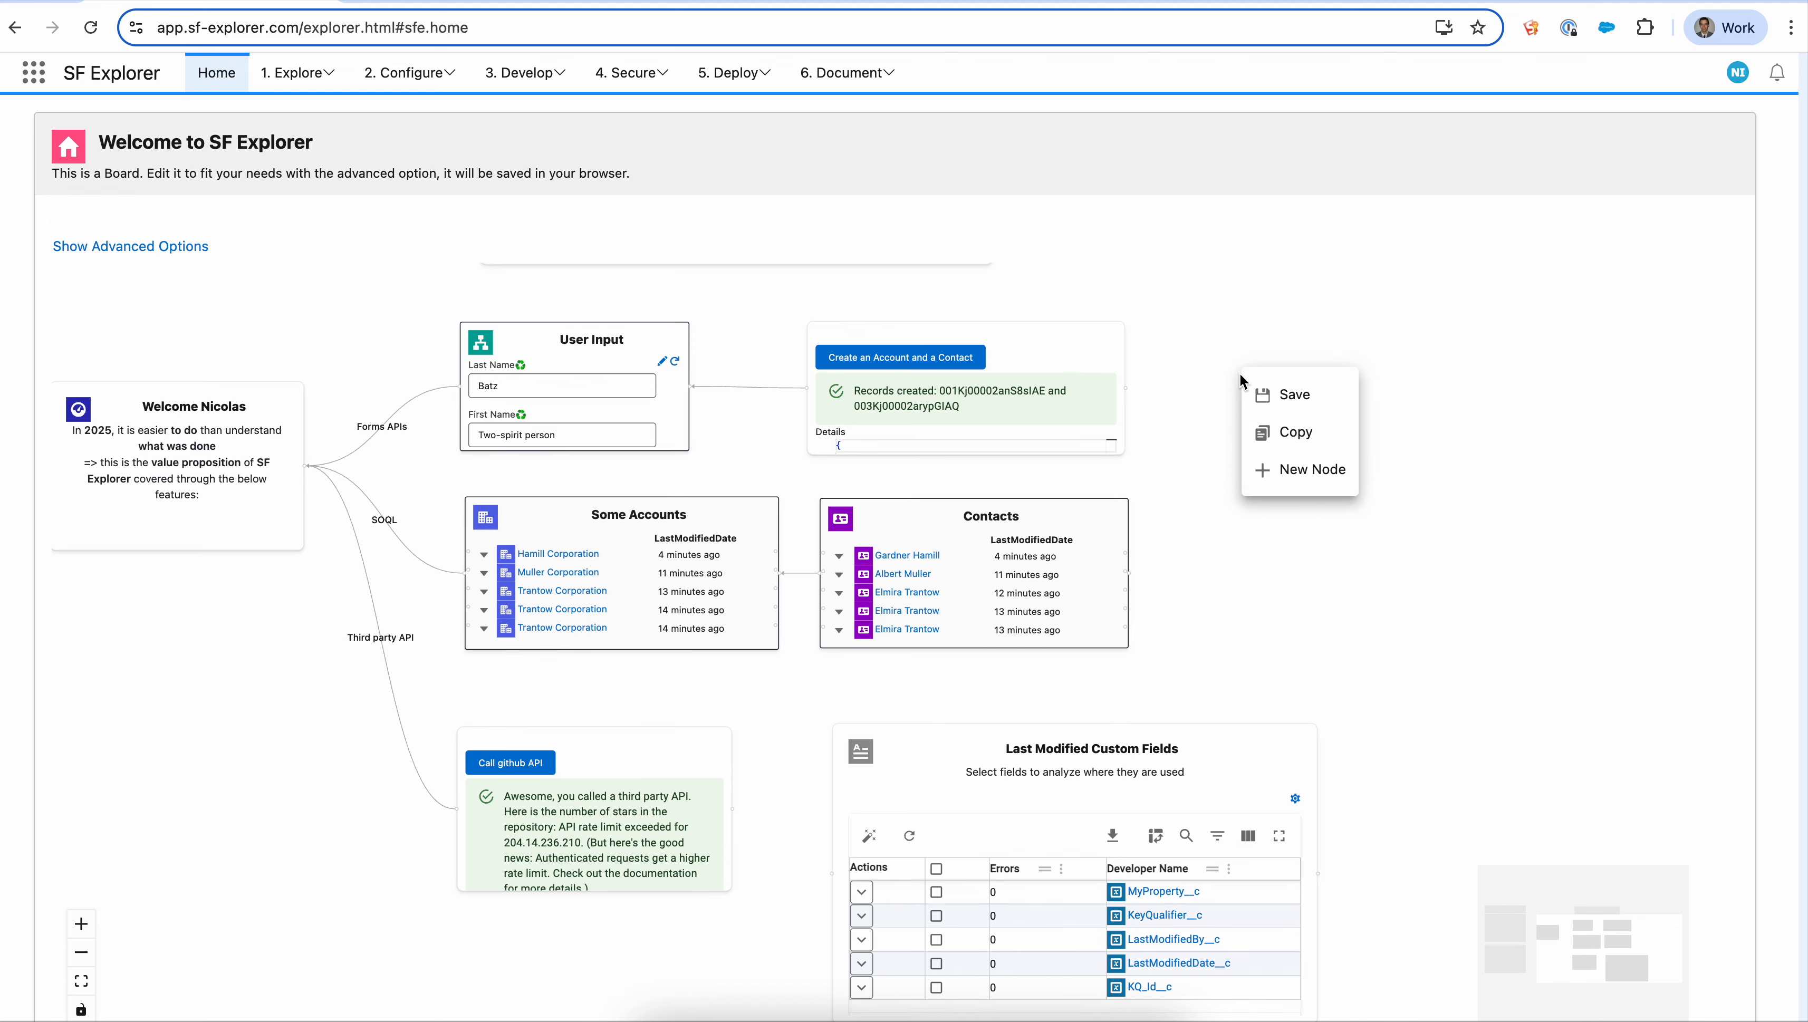
{"action": "mouse_move", "coordinate": [1325, 475]}
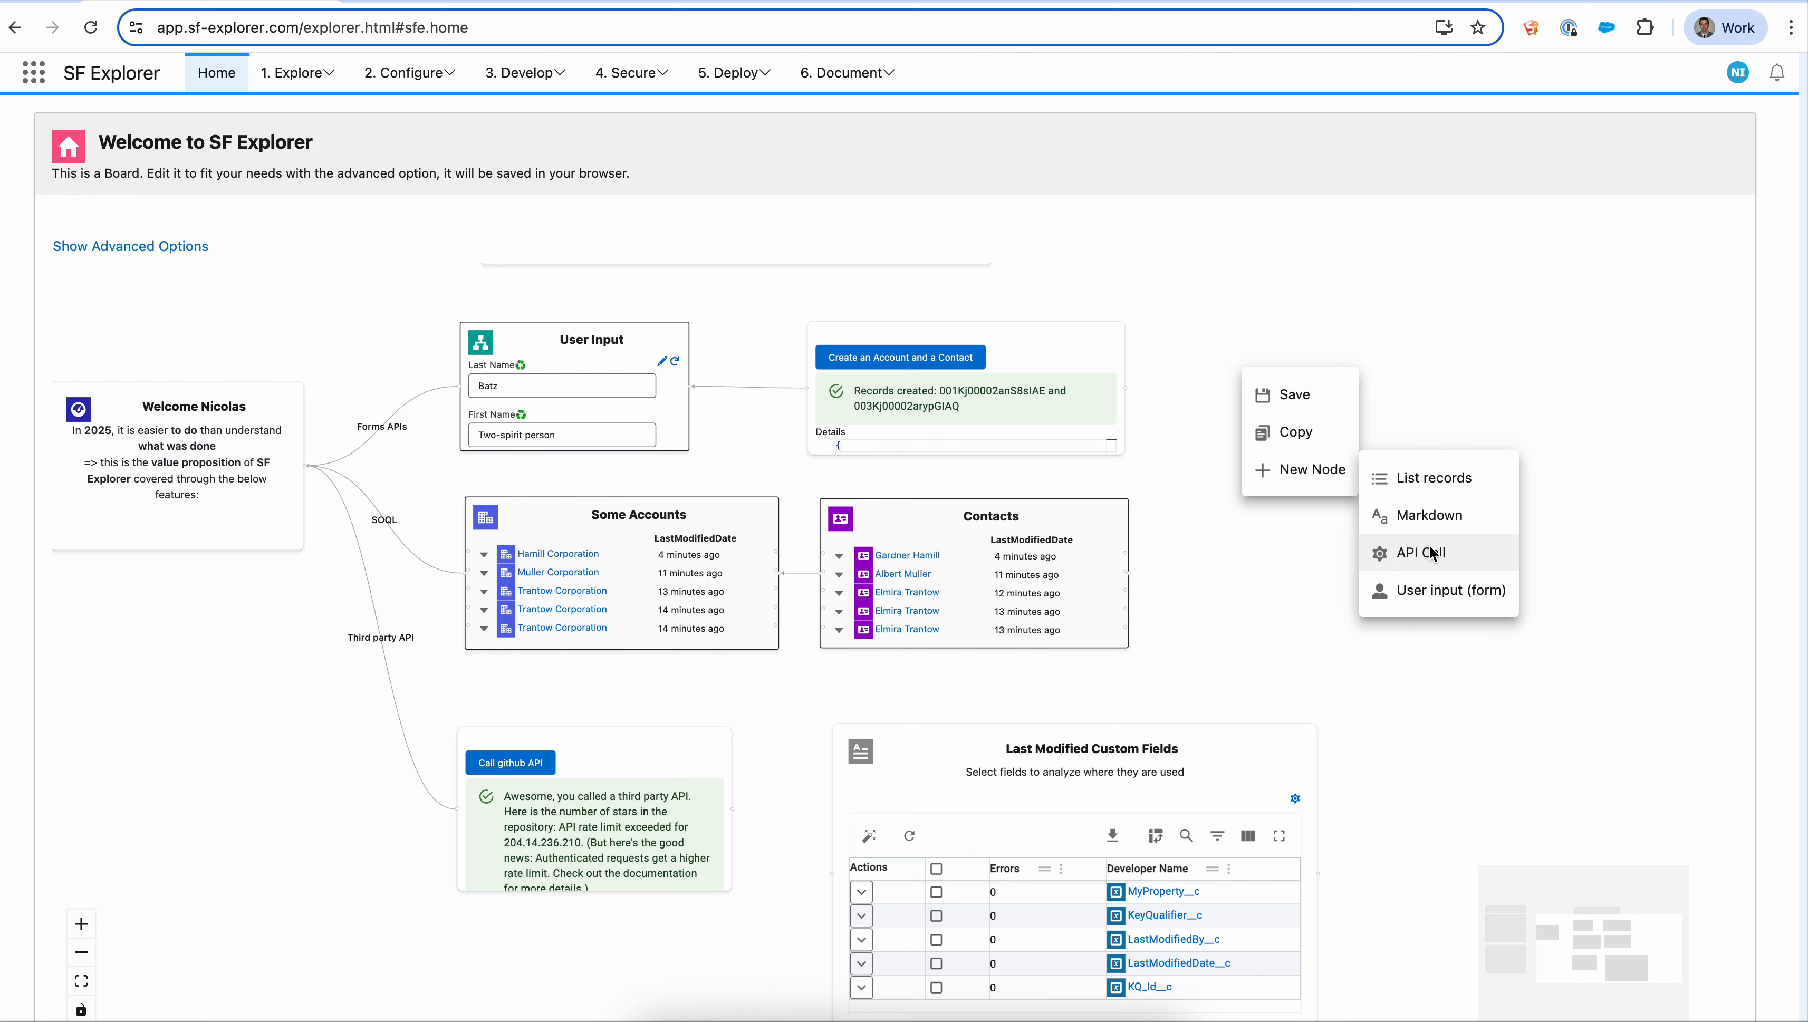
{"action": "left_click", "coordinate": [1439, 489]}
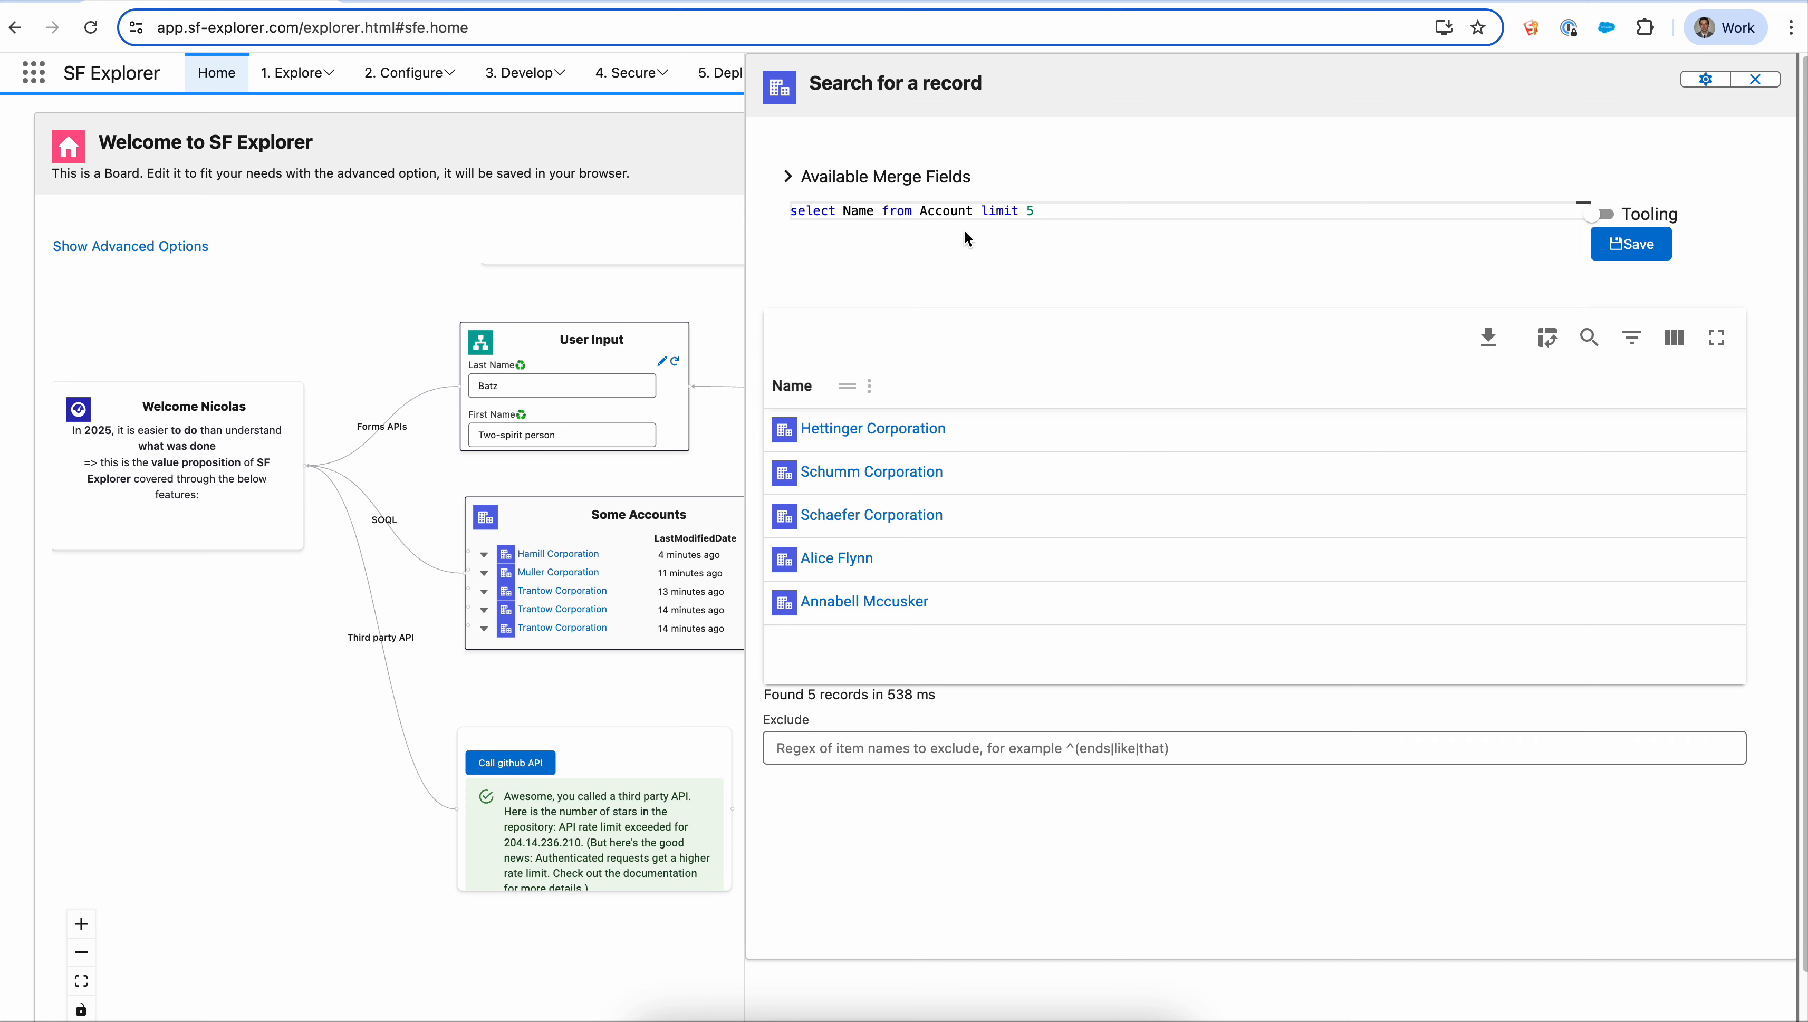
- Change the node's query to select Name from PermissionSet limit 5, save it and close the editor
{"action": "double_click", "coordinate": [966, 210]}
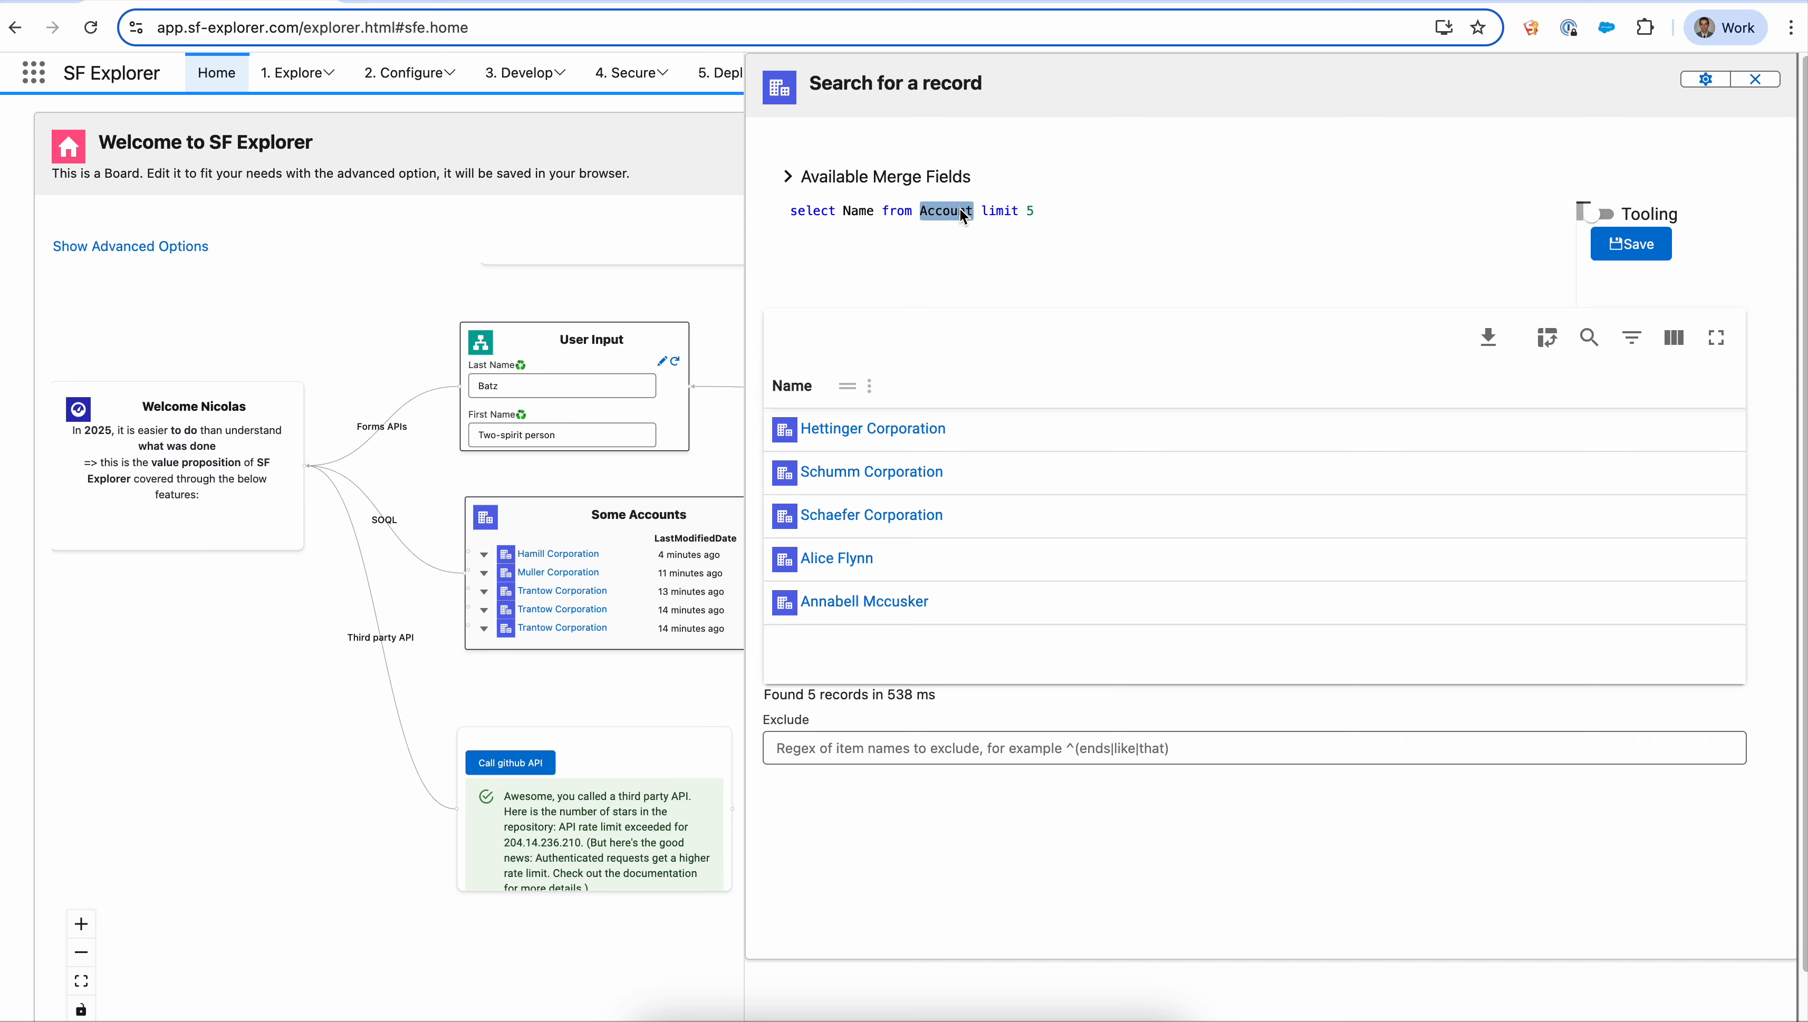
{"action": "type", "text": "Perm"}
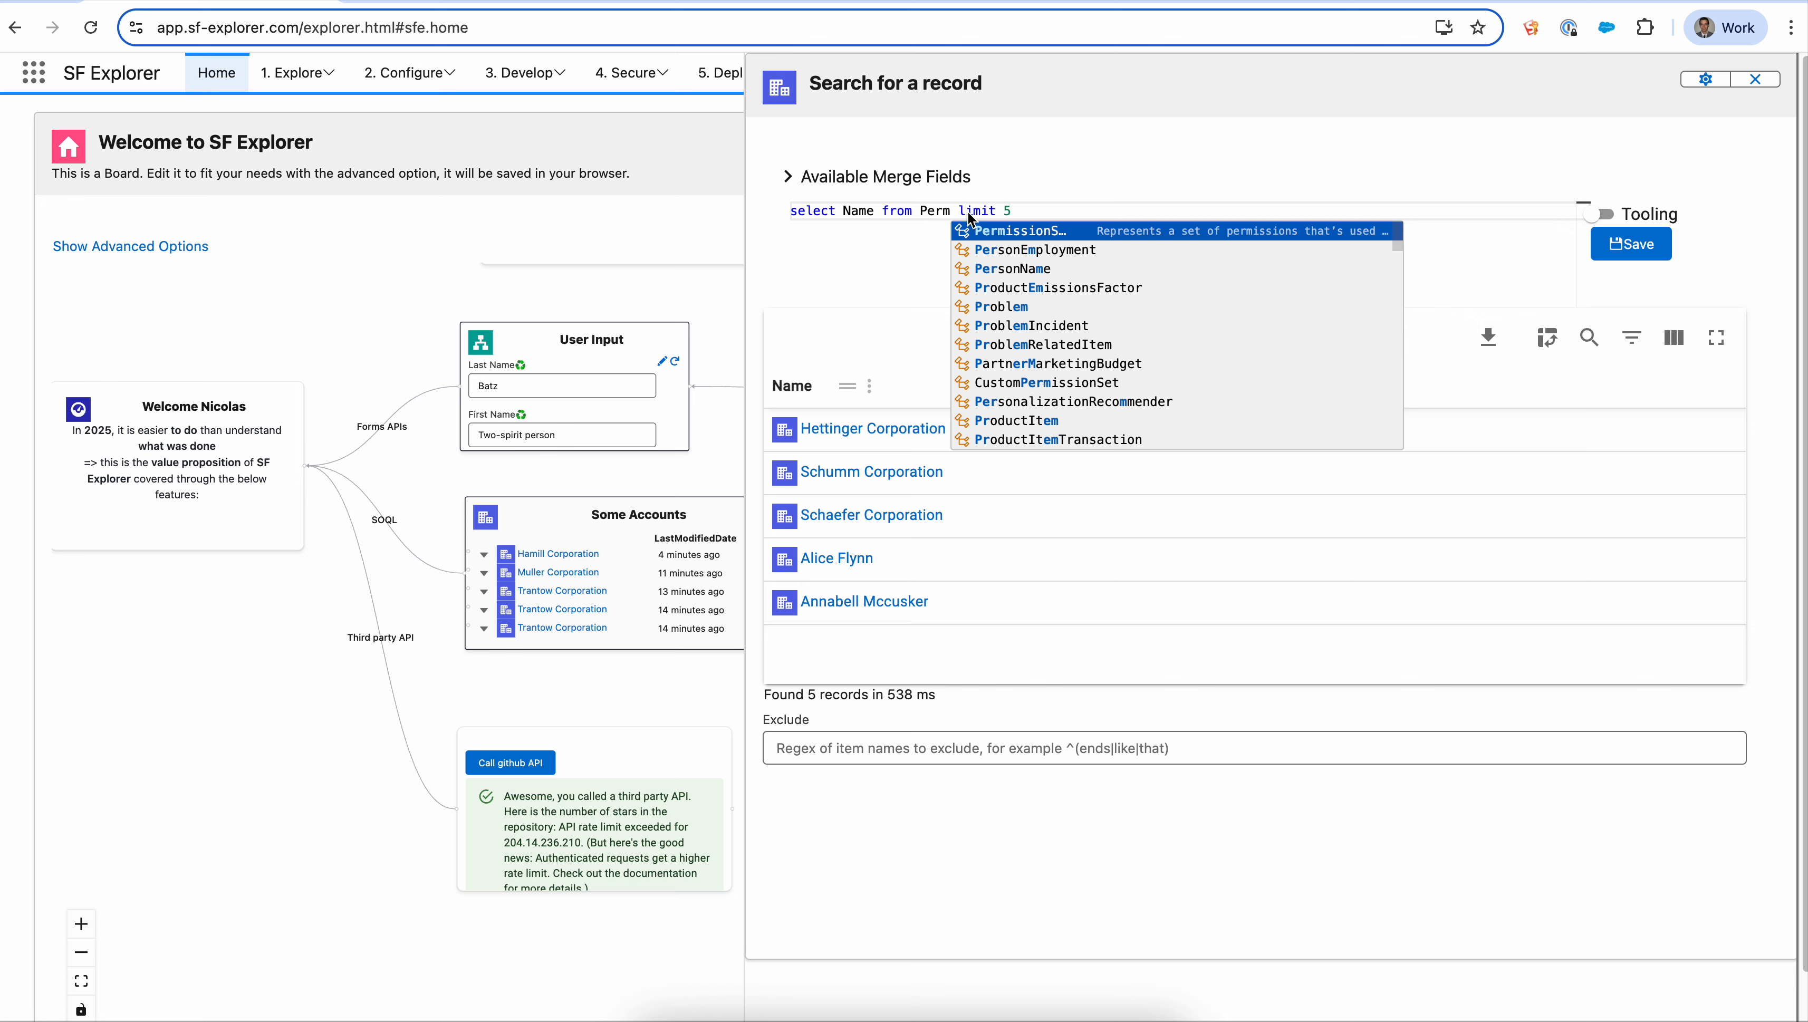
{"action": "left_click", "coordinate": [987, 232]}
{"action": "left_click", "coordinate": [1623, 244]}
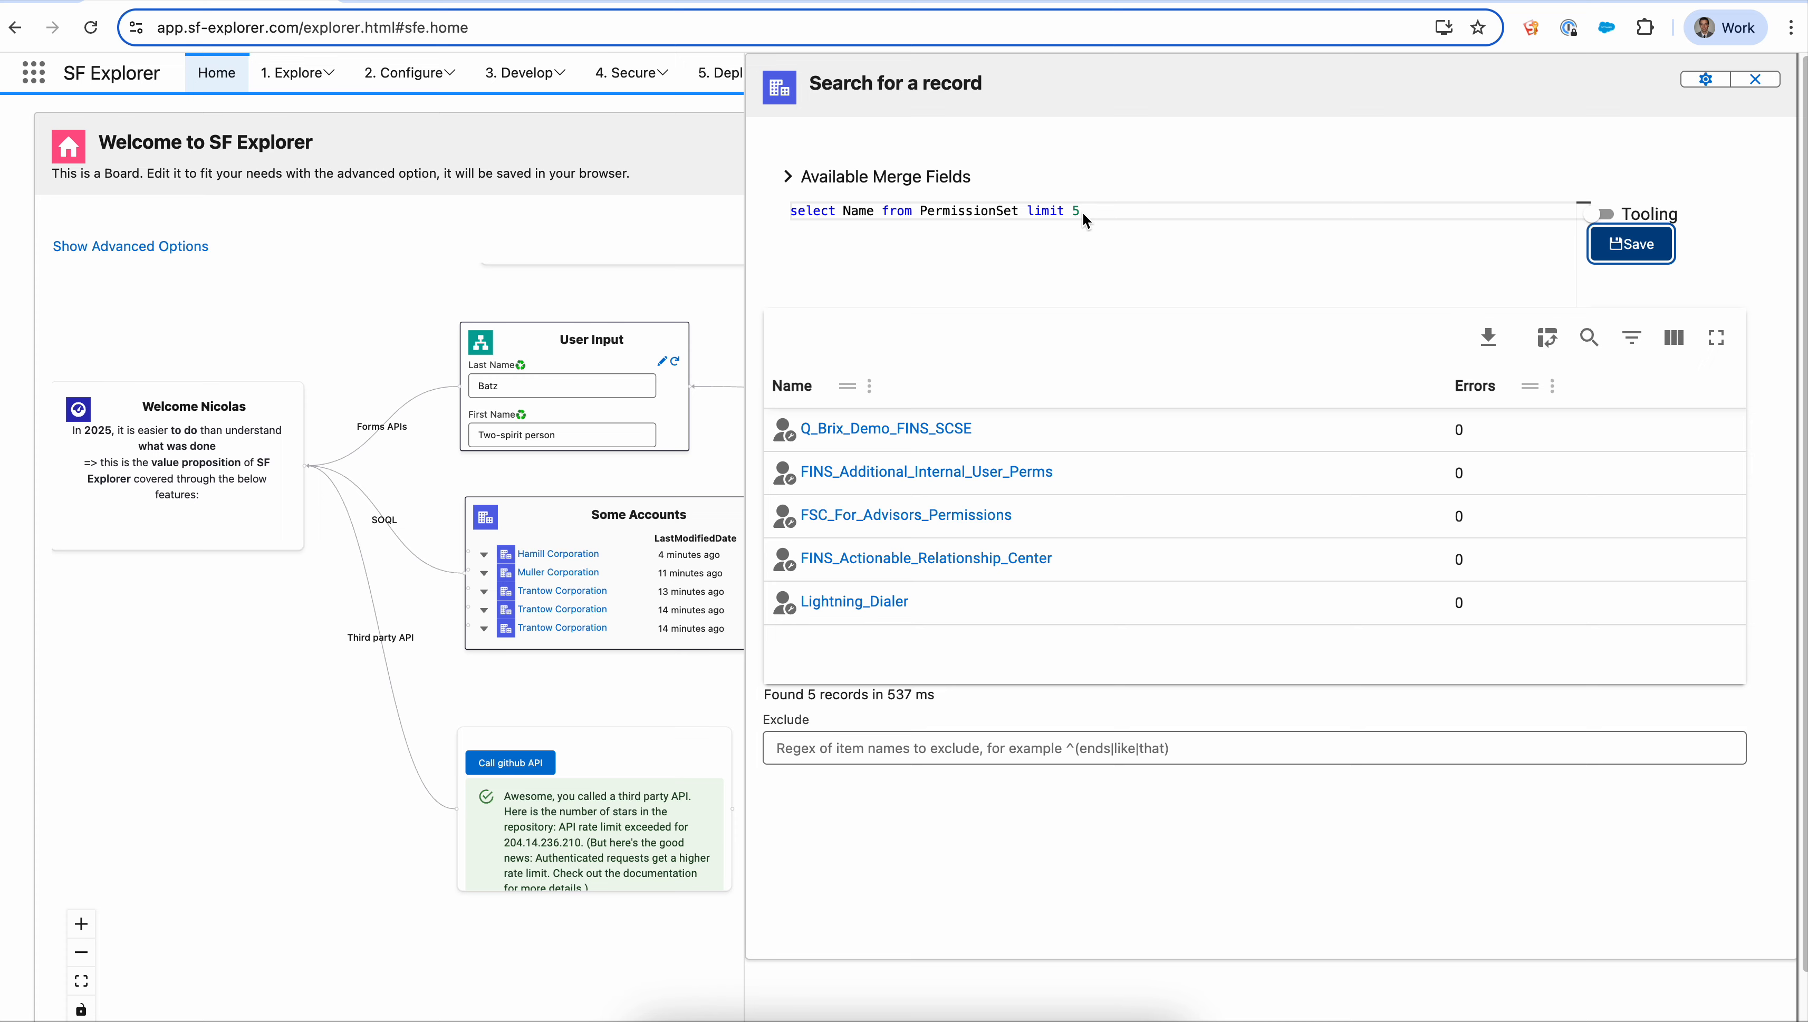
{"action": "left_click", "coordinate": [1748, 81]}
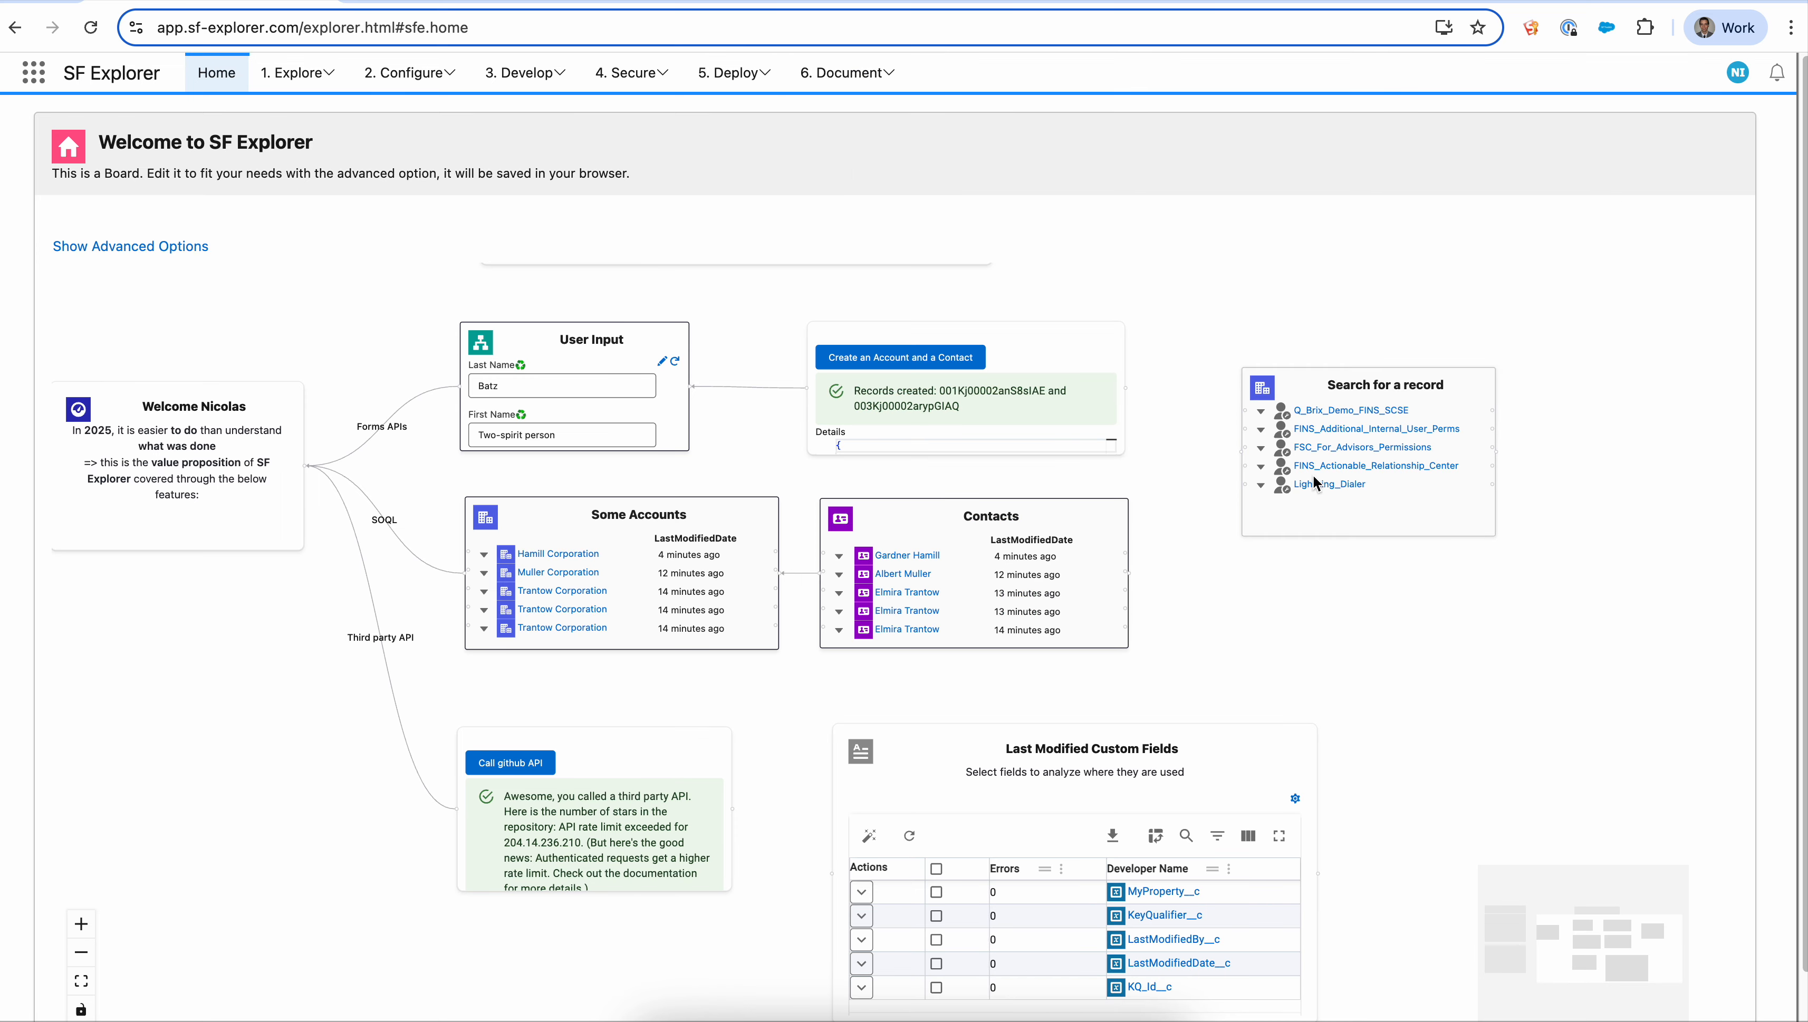
- Add a new User input (form) node to the board
{"action": "left_click", "coordinate": [1407, 387]}
{"action": "left_click_drag", "start_coordinate": [1573, 397], "coordinate": [1226, 441]}
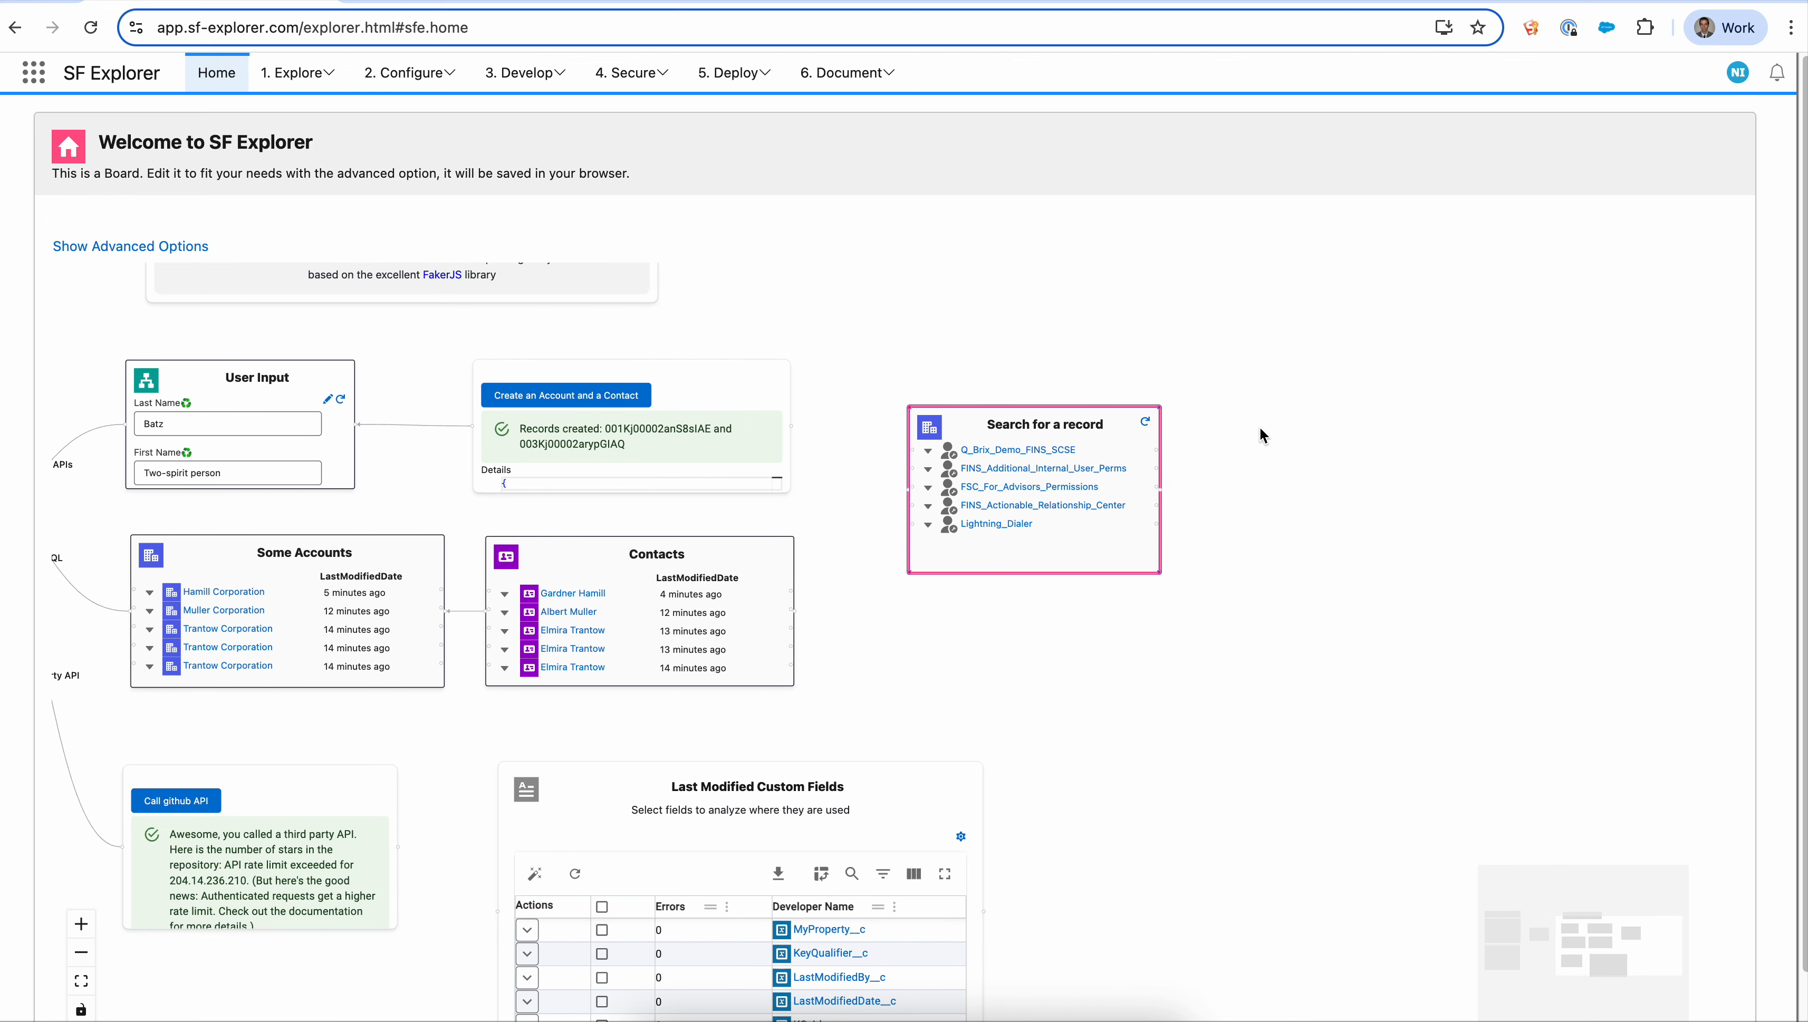
{"action": "right_click", "coordinate": [1235, 461]}
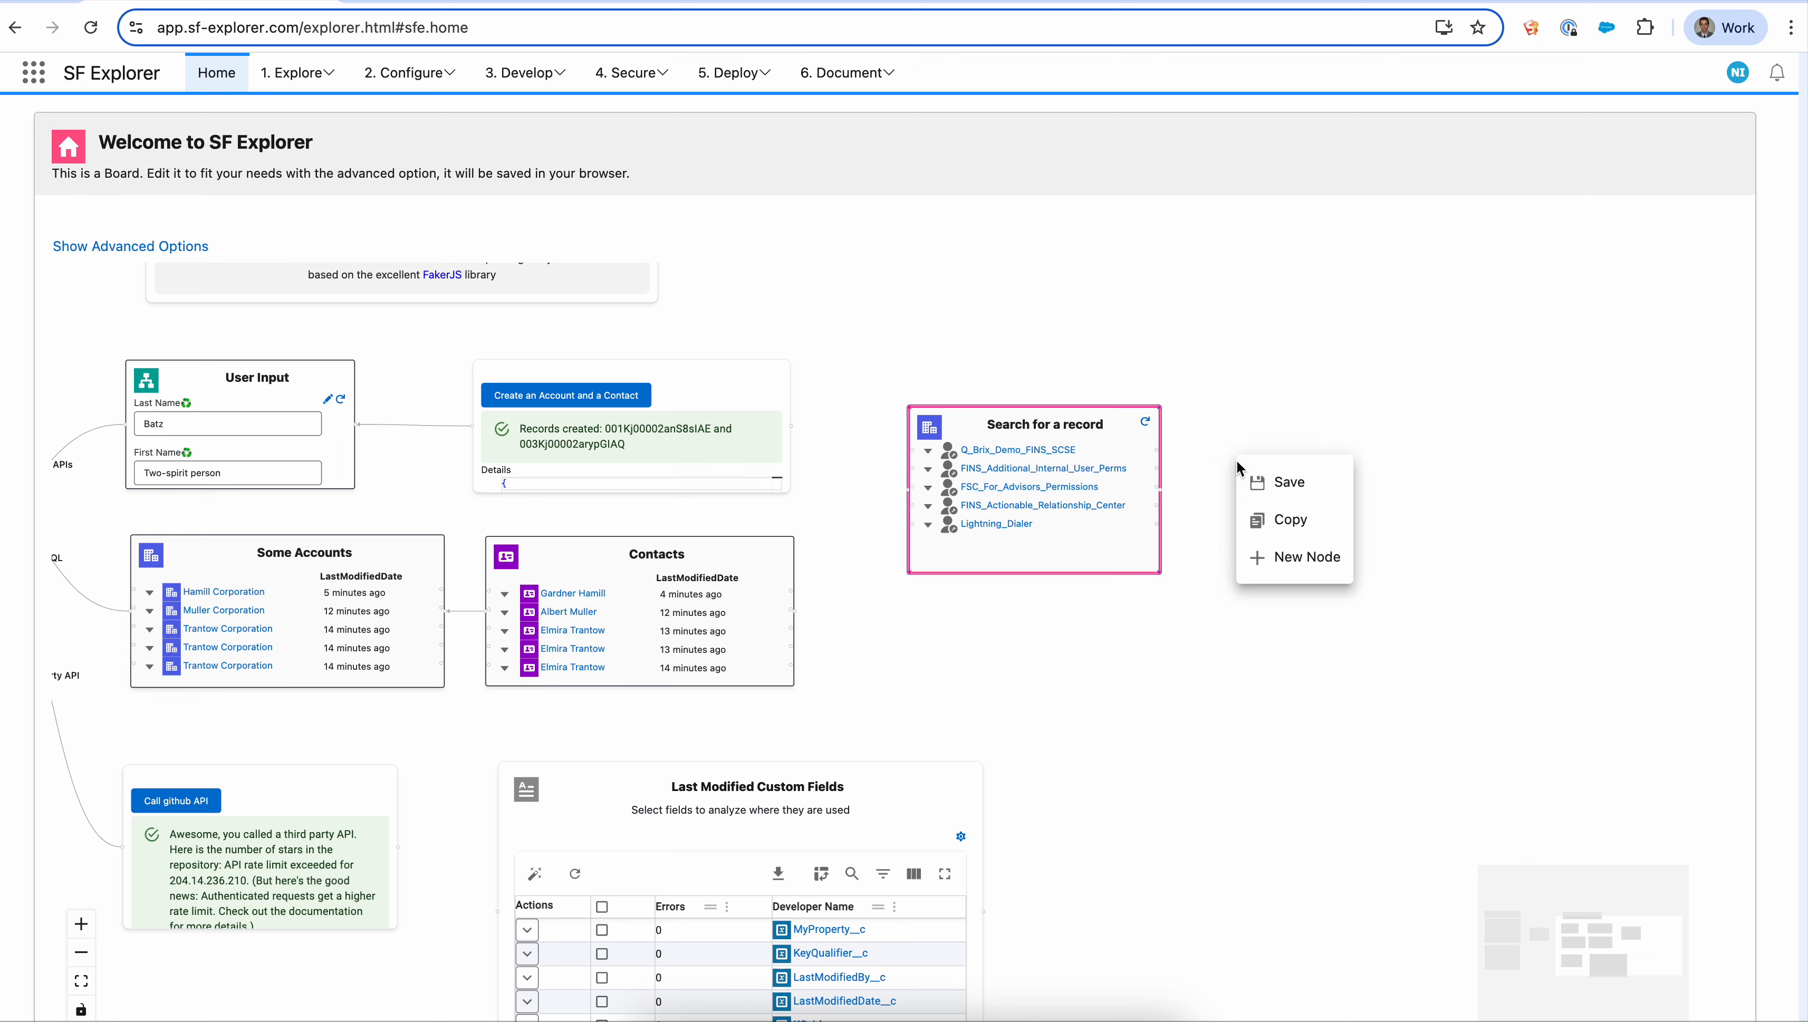
{"action": "mouse_move", "coordinate": [1311, 580]}
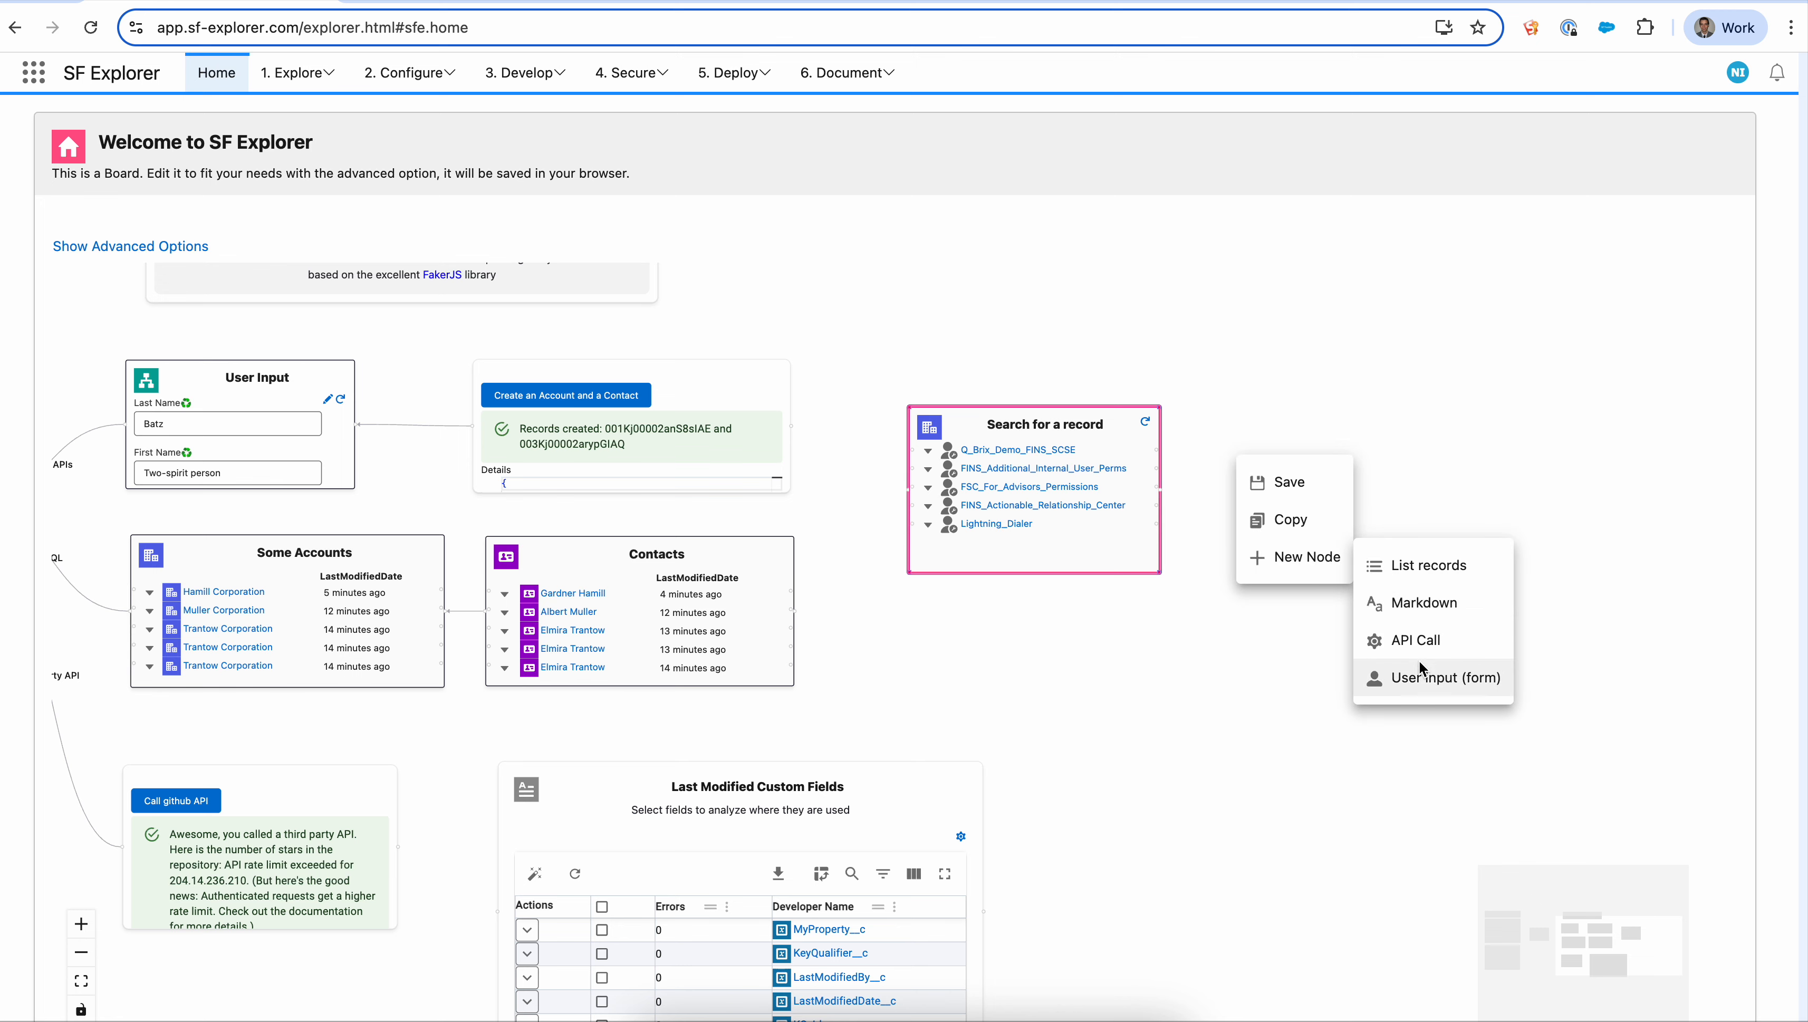
{"action": "left_click", "coordinate": [1421, 678]}
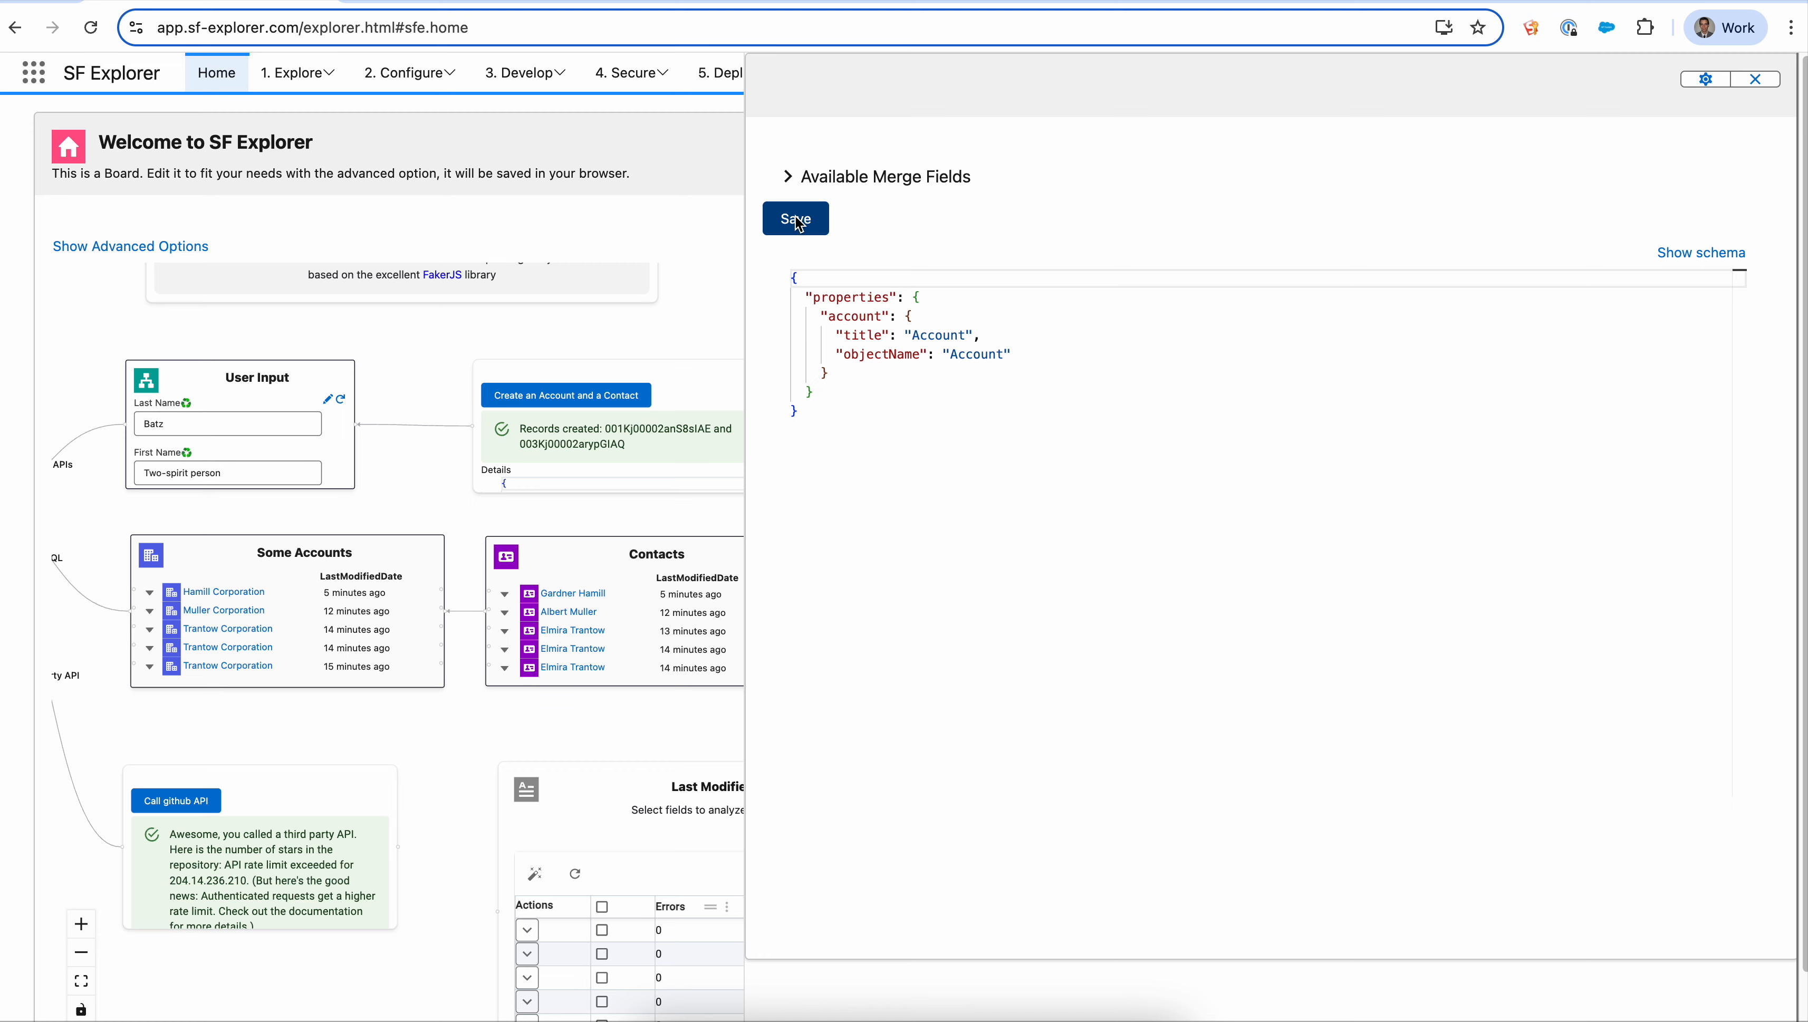
{"action": "mouse_move", "coordinate": [960, 355]}
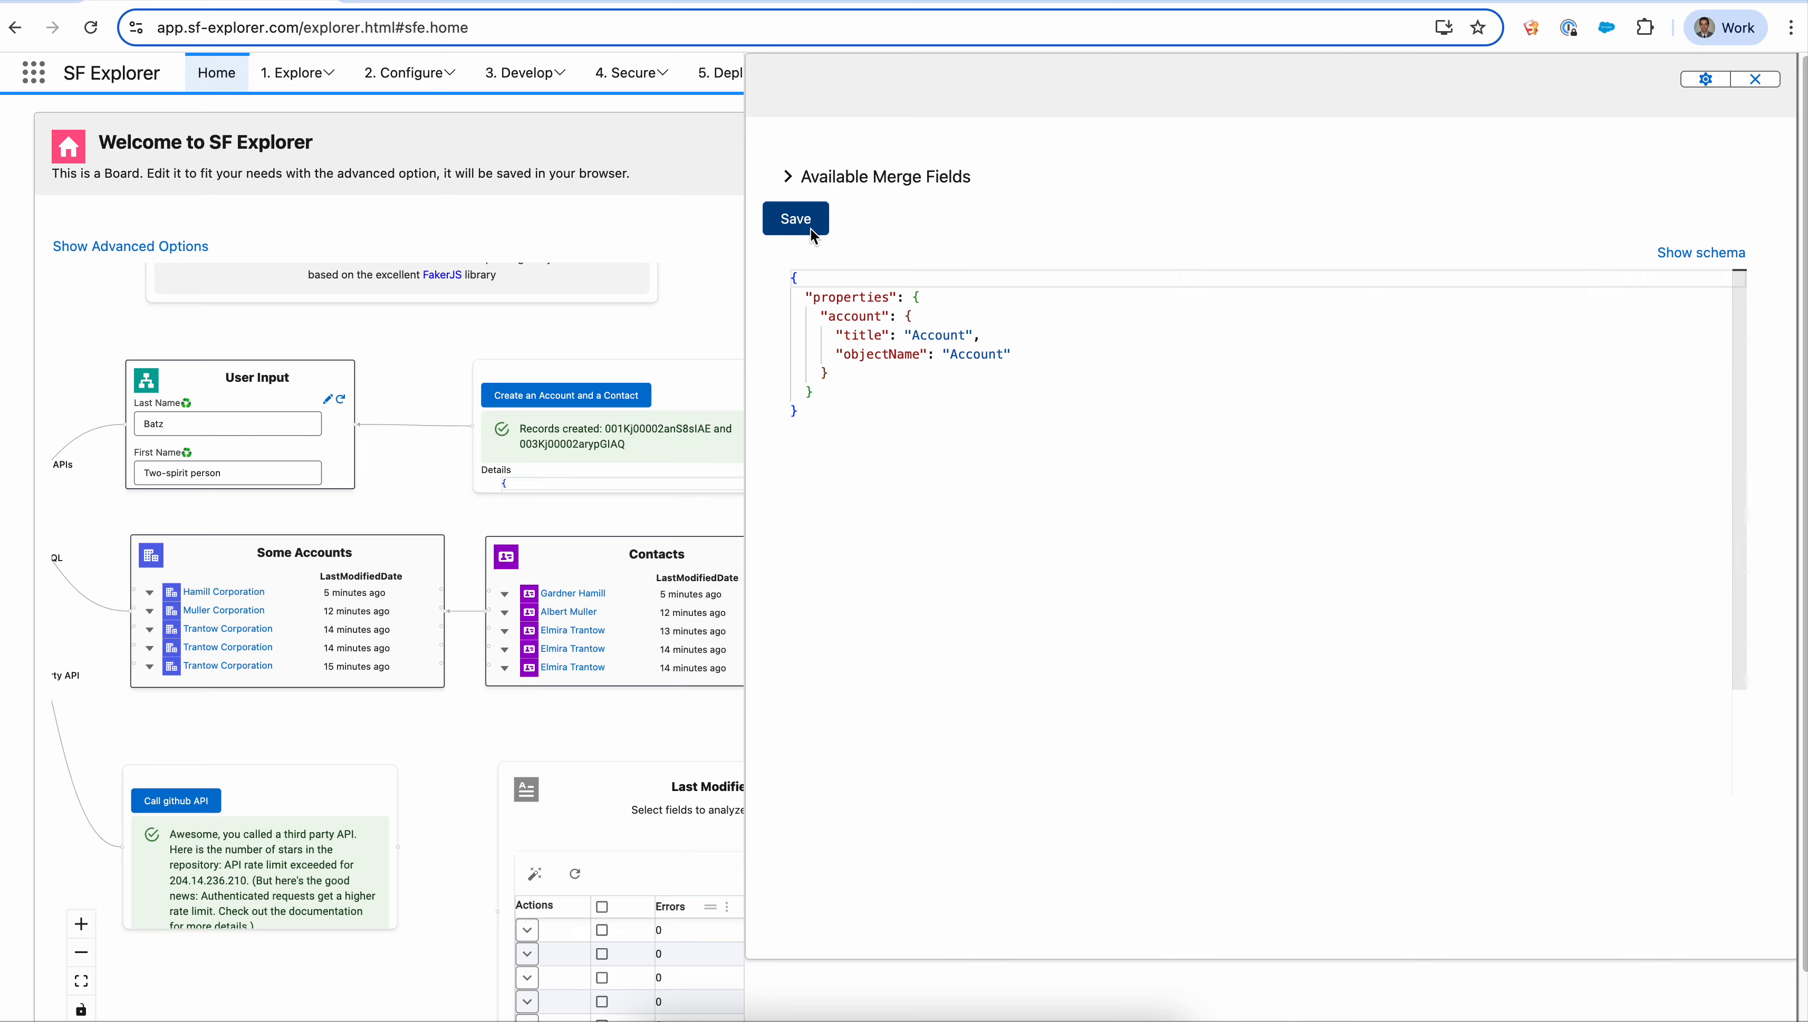
- Close the form editor and pick Hettinger Corporation as the Account in the new form node
{"action": "left_click", "coordinate": [1765, 85]}
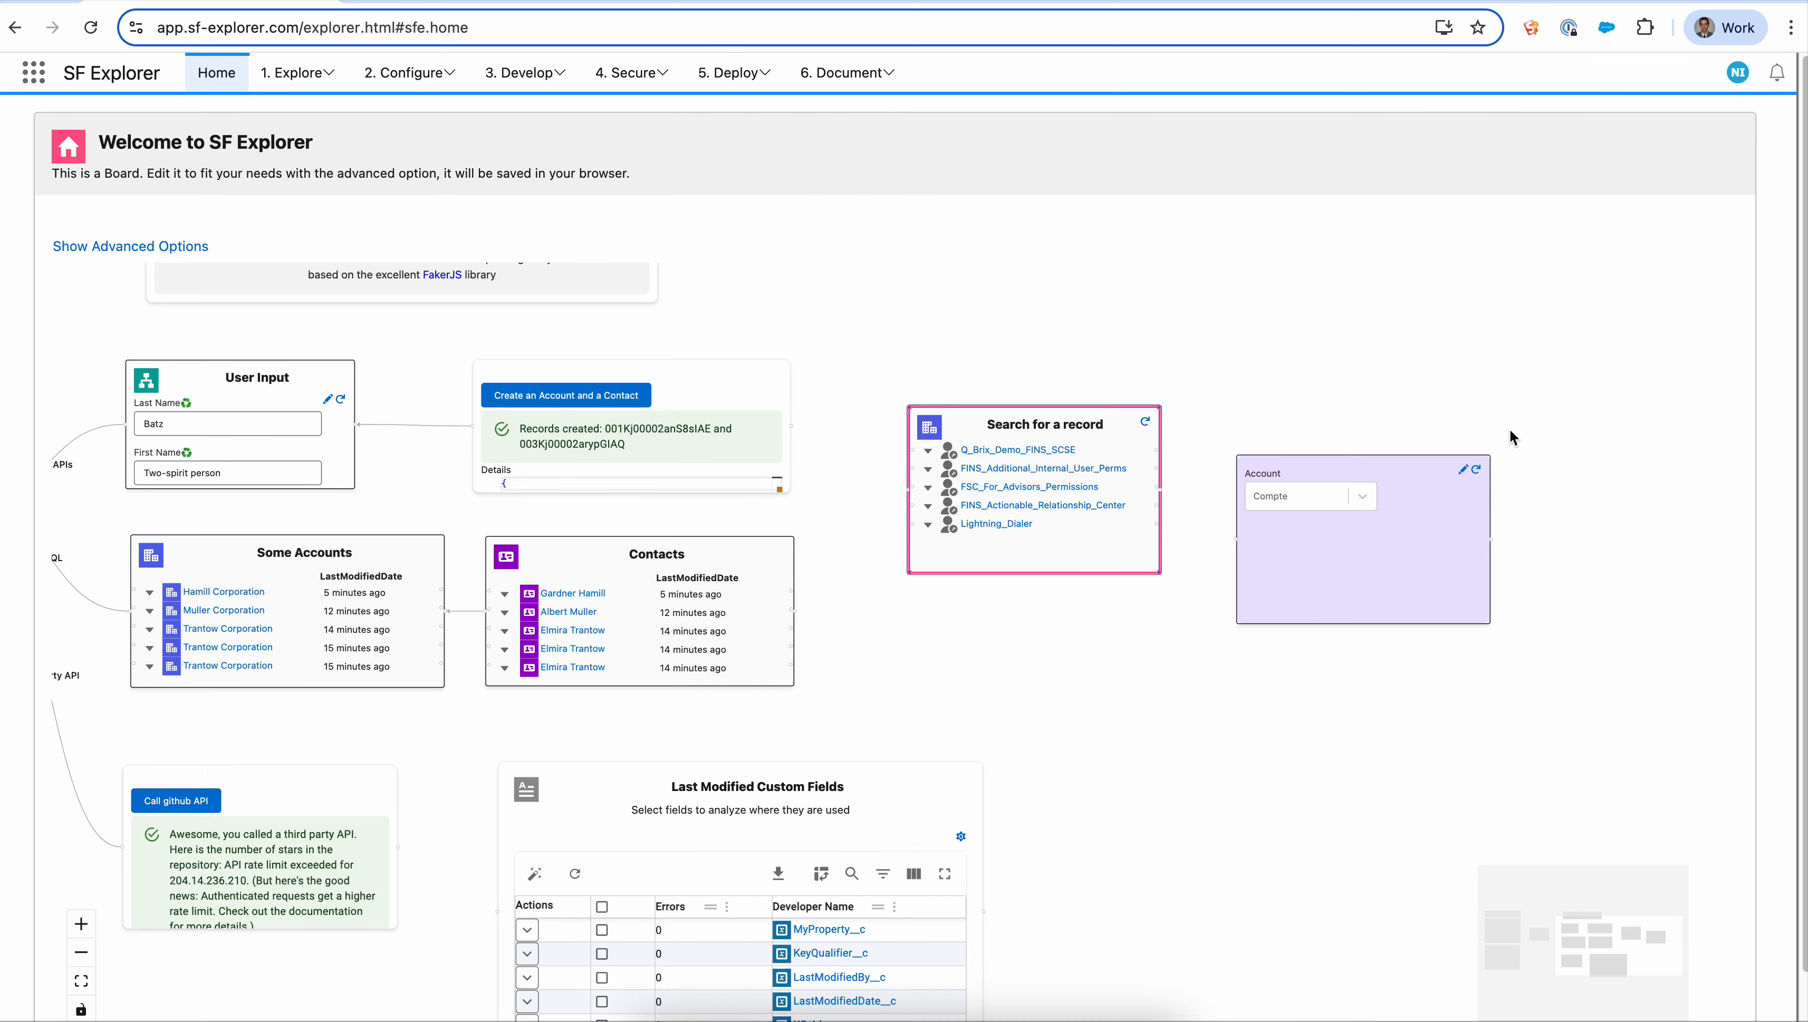
{"action": "left_click", "coordinate": [1327, 496]}
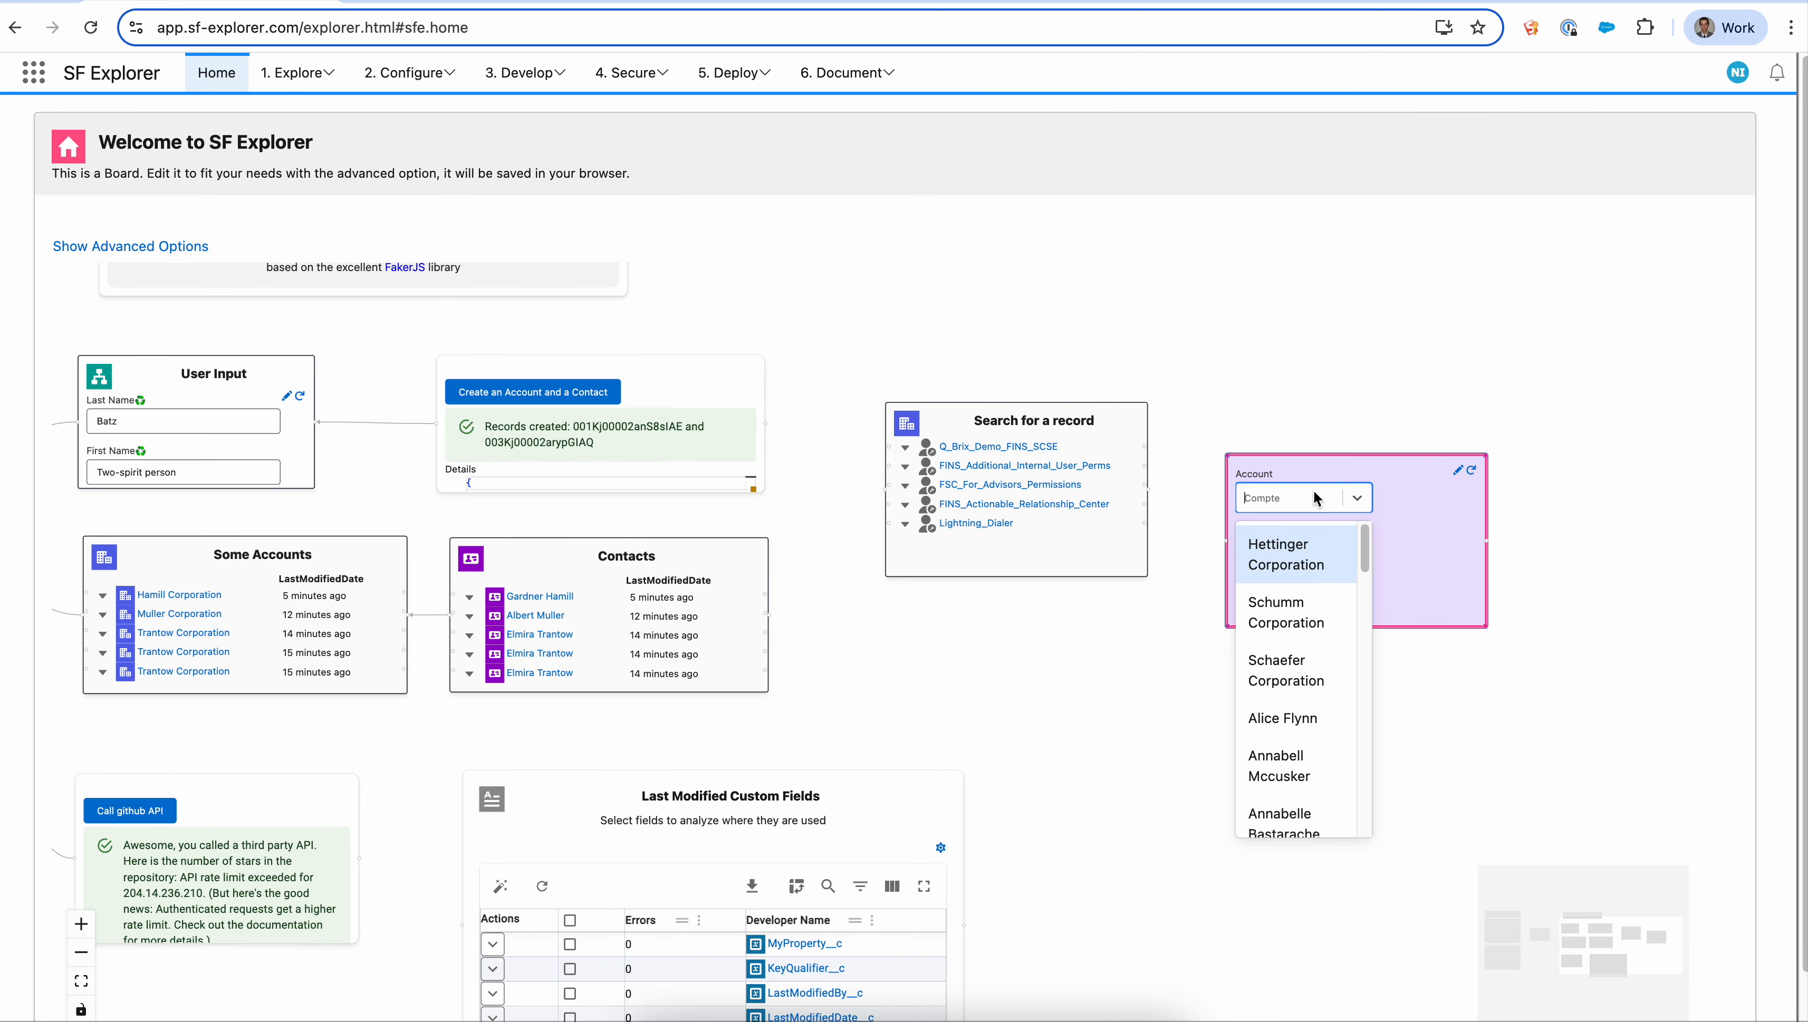
{"action": "left_click", "coordinate": [1290, 560]}
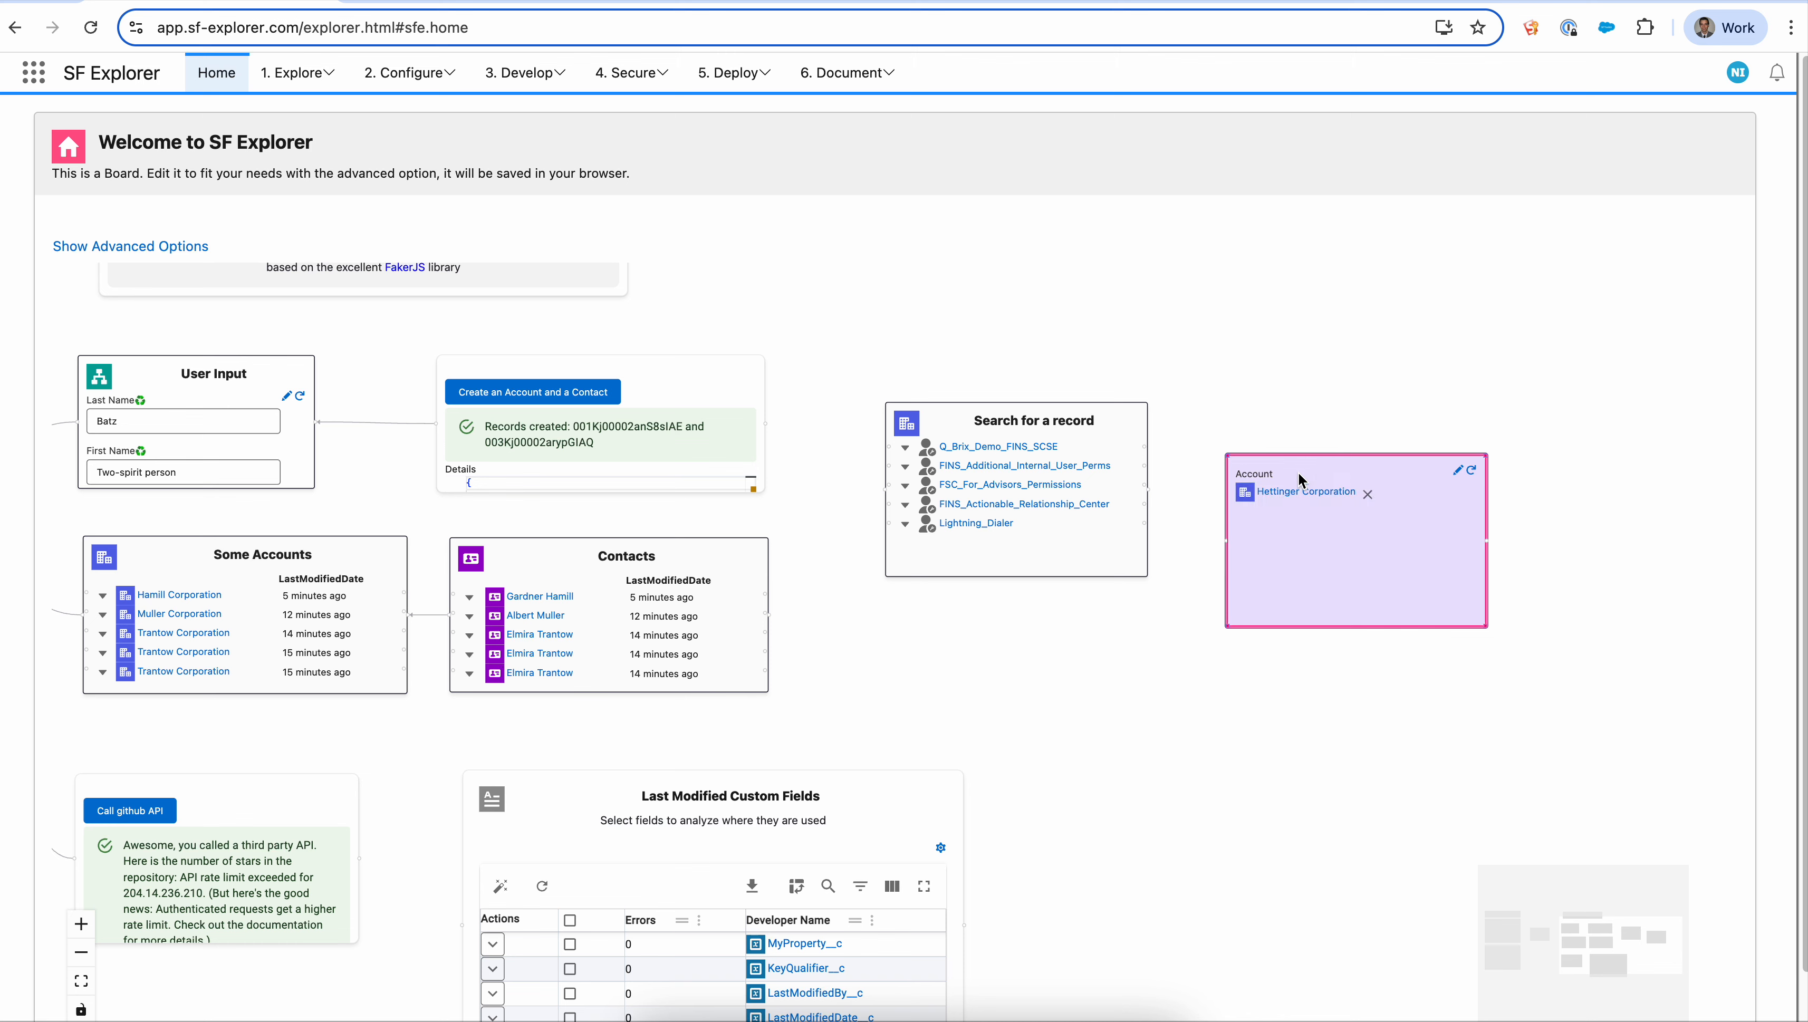
{"action": "left_click", "coordinate": [1367, 494]}
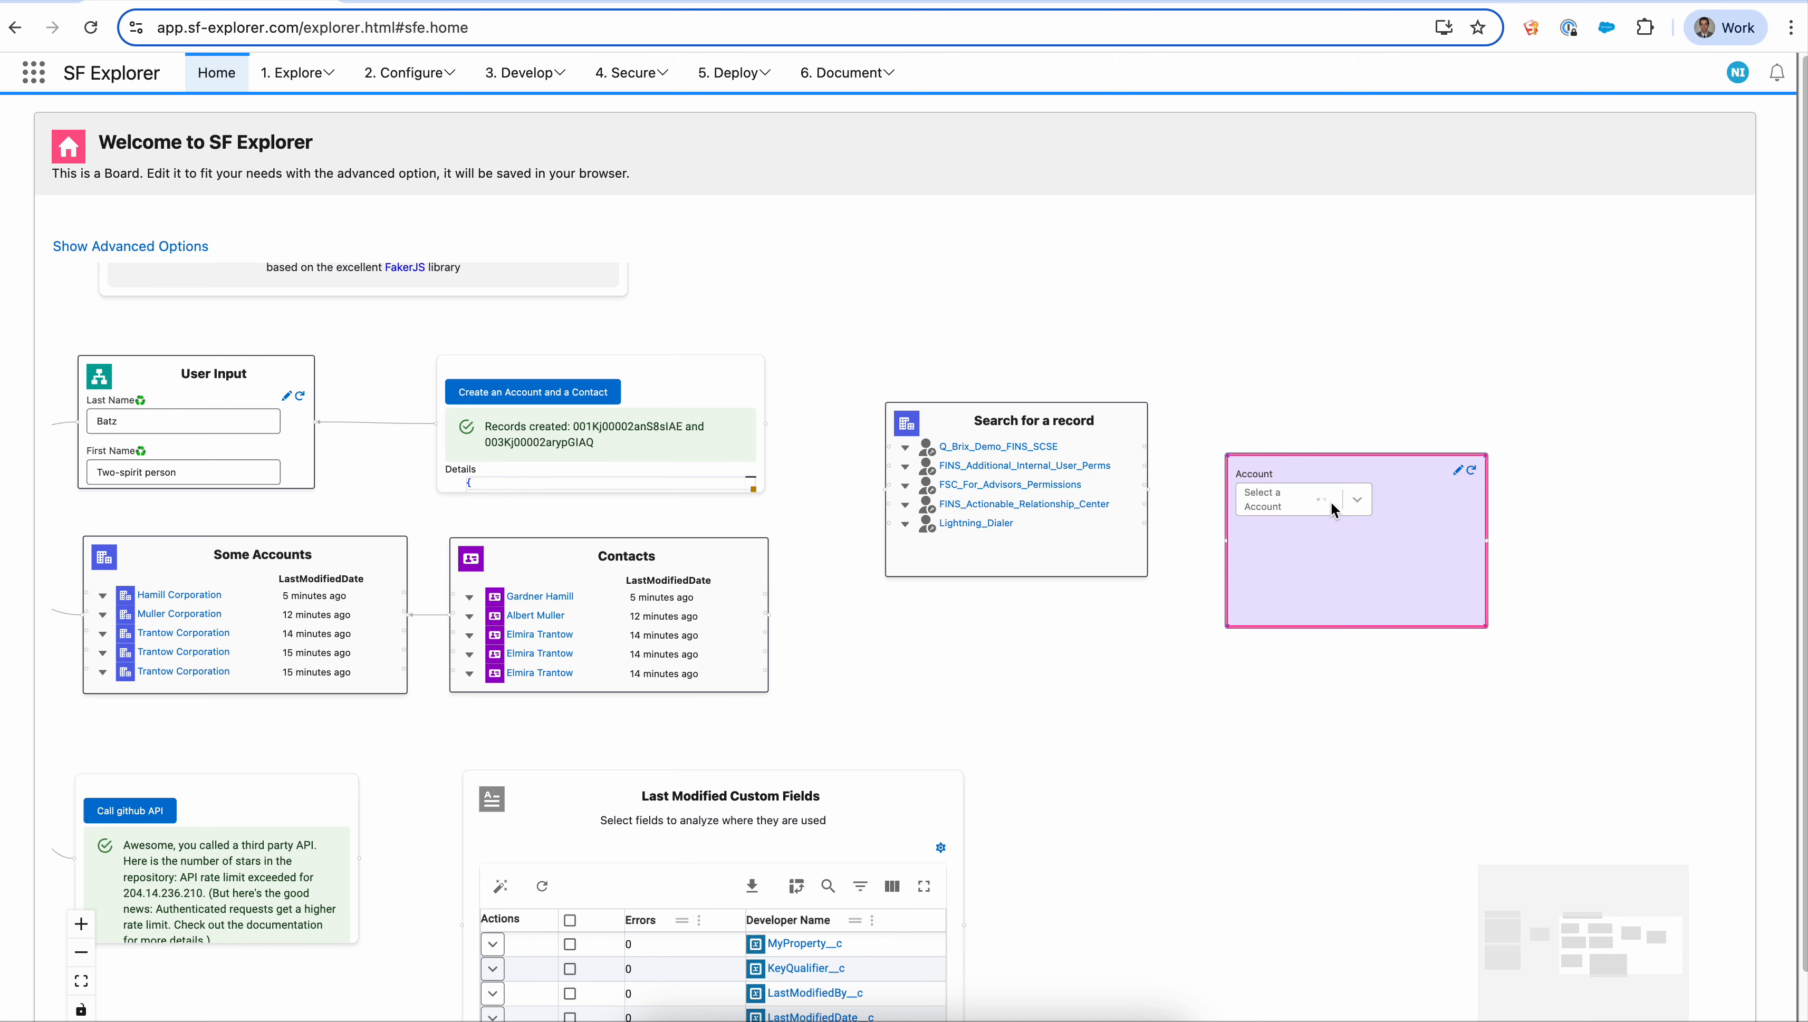
{"action": "left_click", "coordinate": [1324, 503]}
{"action": "left_click", "coordinate": [1319, 547]}
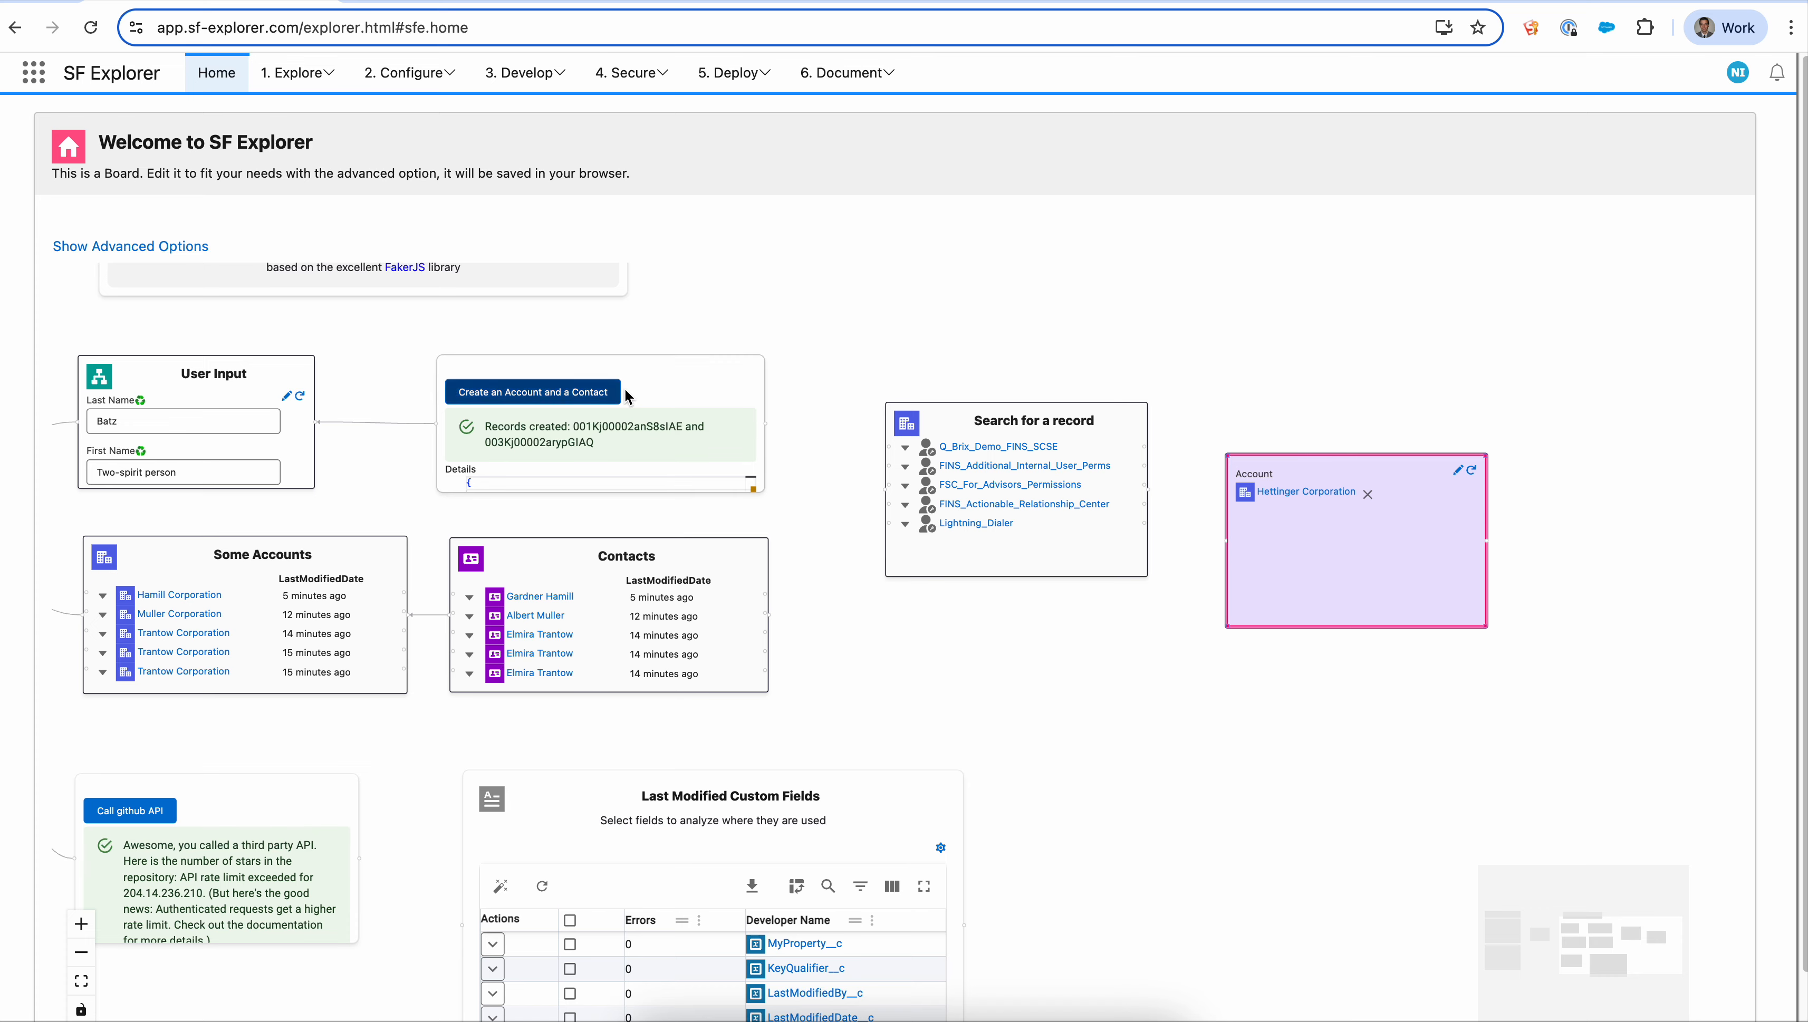
- Edit the Create an Account and a Contact node and start replacing the contact FirstName merge field with an account reference
{"action": "right_click", "coordinate": [648, 373]}
{"action": "left_click", "coordinate": [682, 401]}
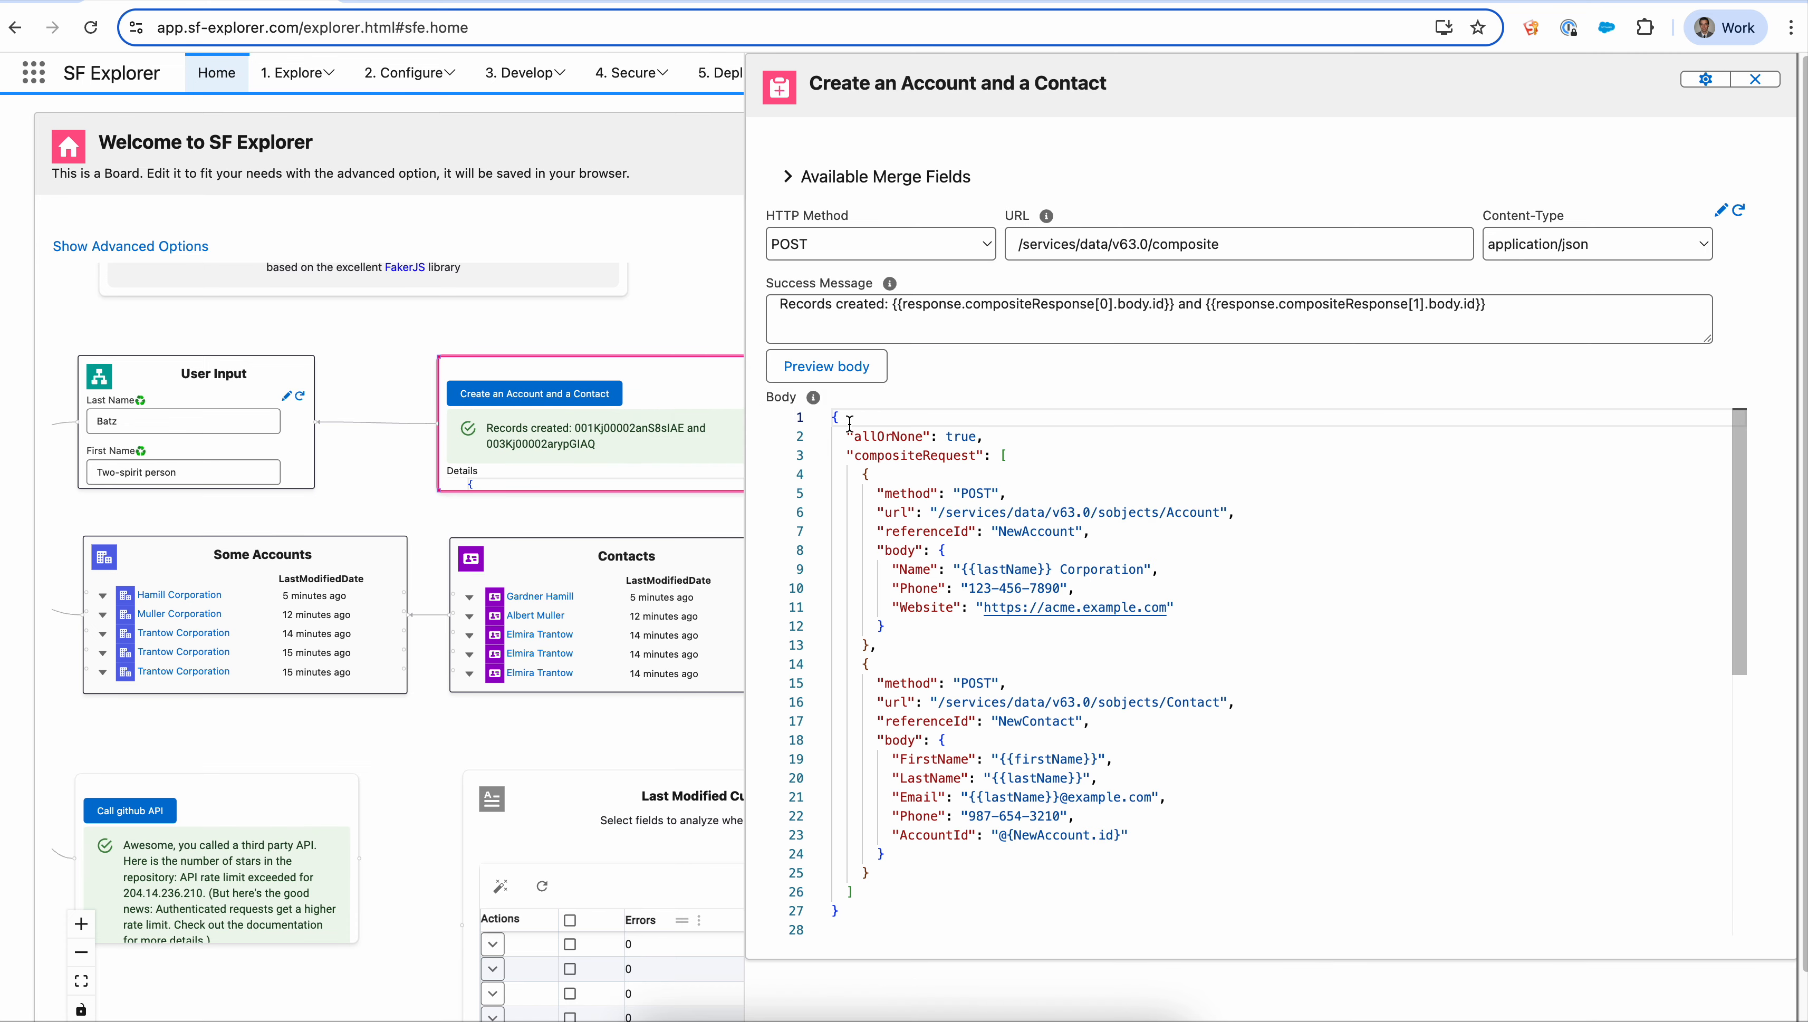
{"action": "left_click_drag", "start_coordinate": [1024, 759], "coordinate": [1099, 759]}
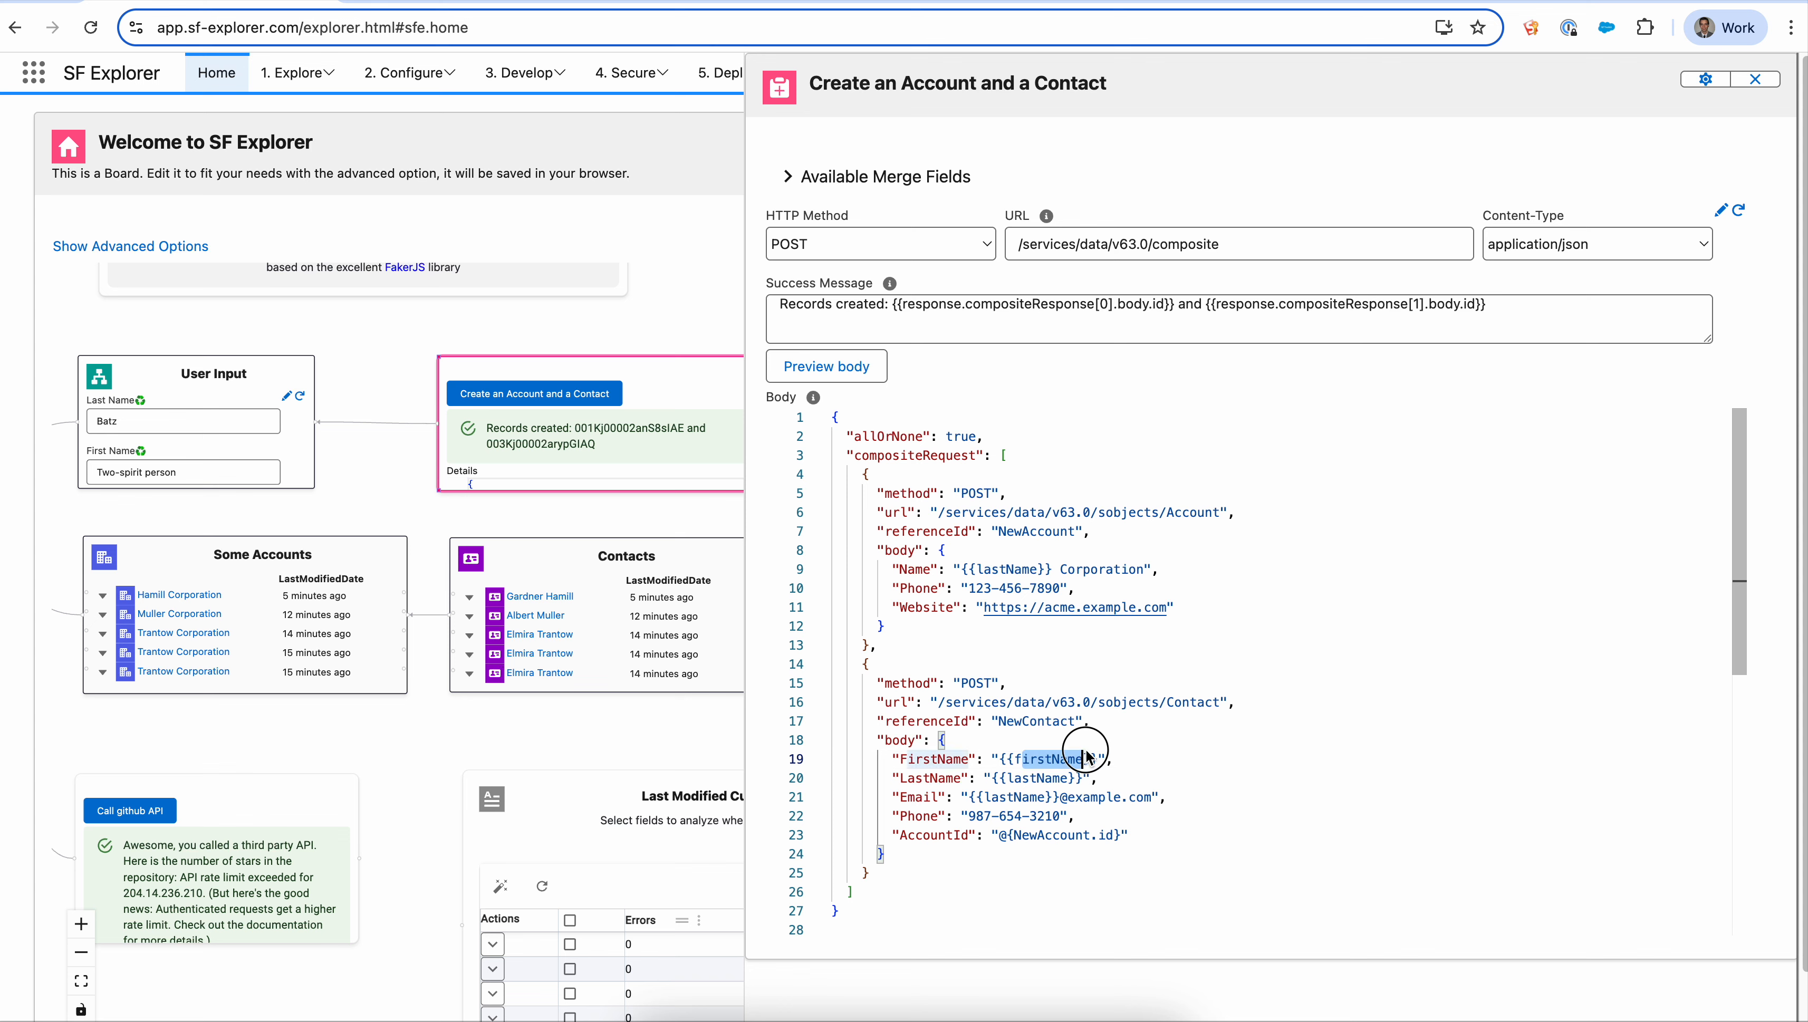
{"action": "key", "text": "BackSpace"}
{"action": "key", "text": "BackSpace"}
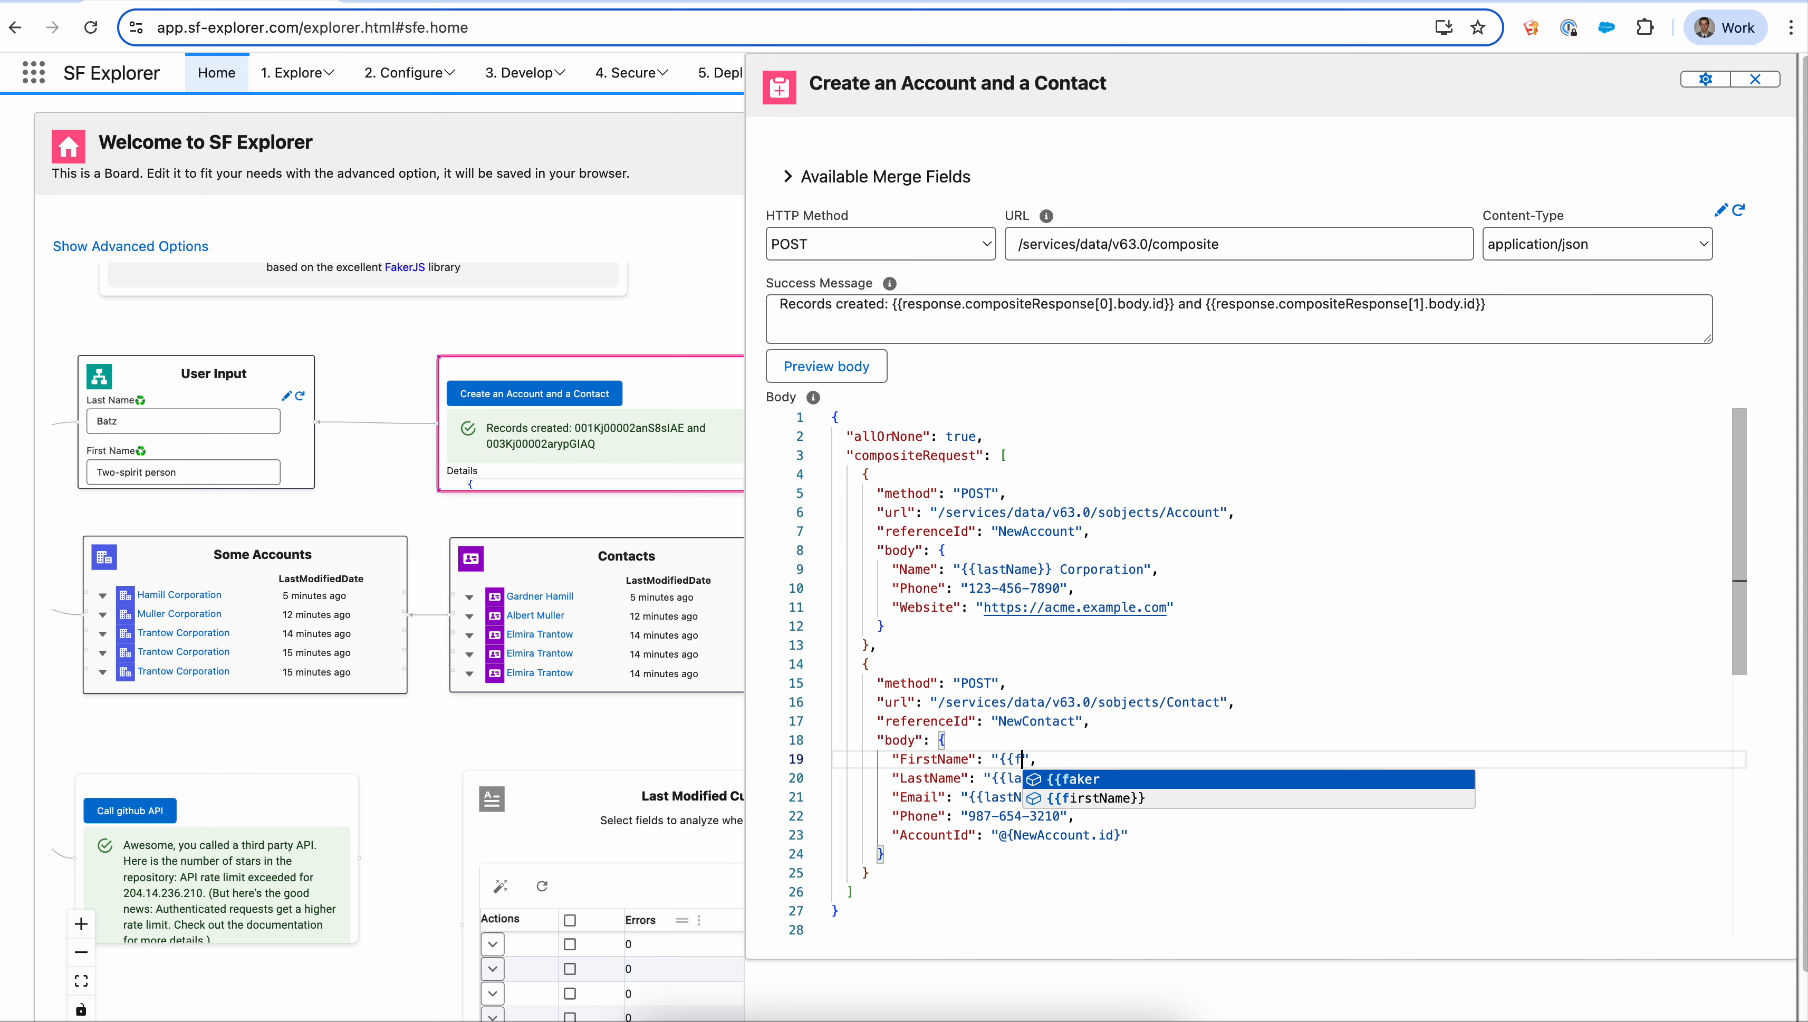
{"action": "type", "text": "acc"}
{"action": "key", "text": "BackSpace"}
{"action": "key", "text": "BackSpace"}
{"action": "key", "text": "BackSpace"}
{"action": "key", "text": "BackSpace"}
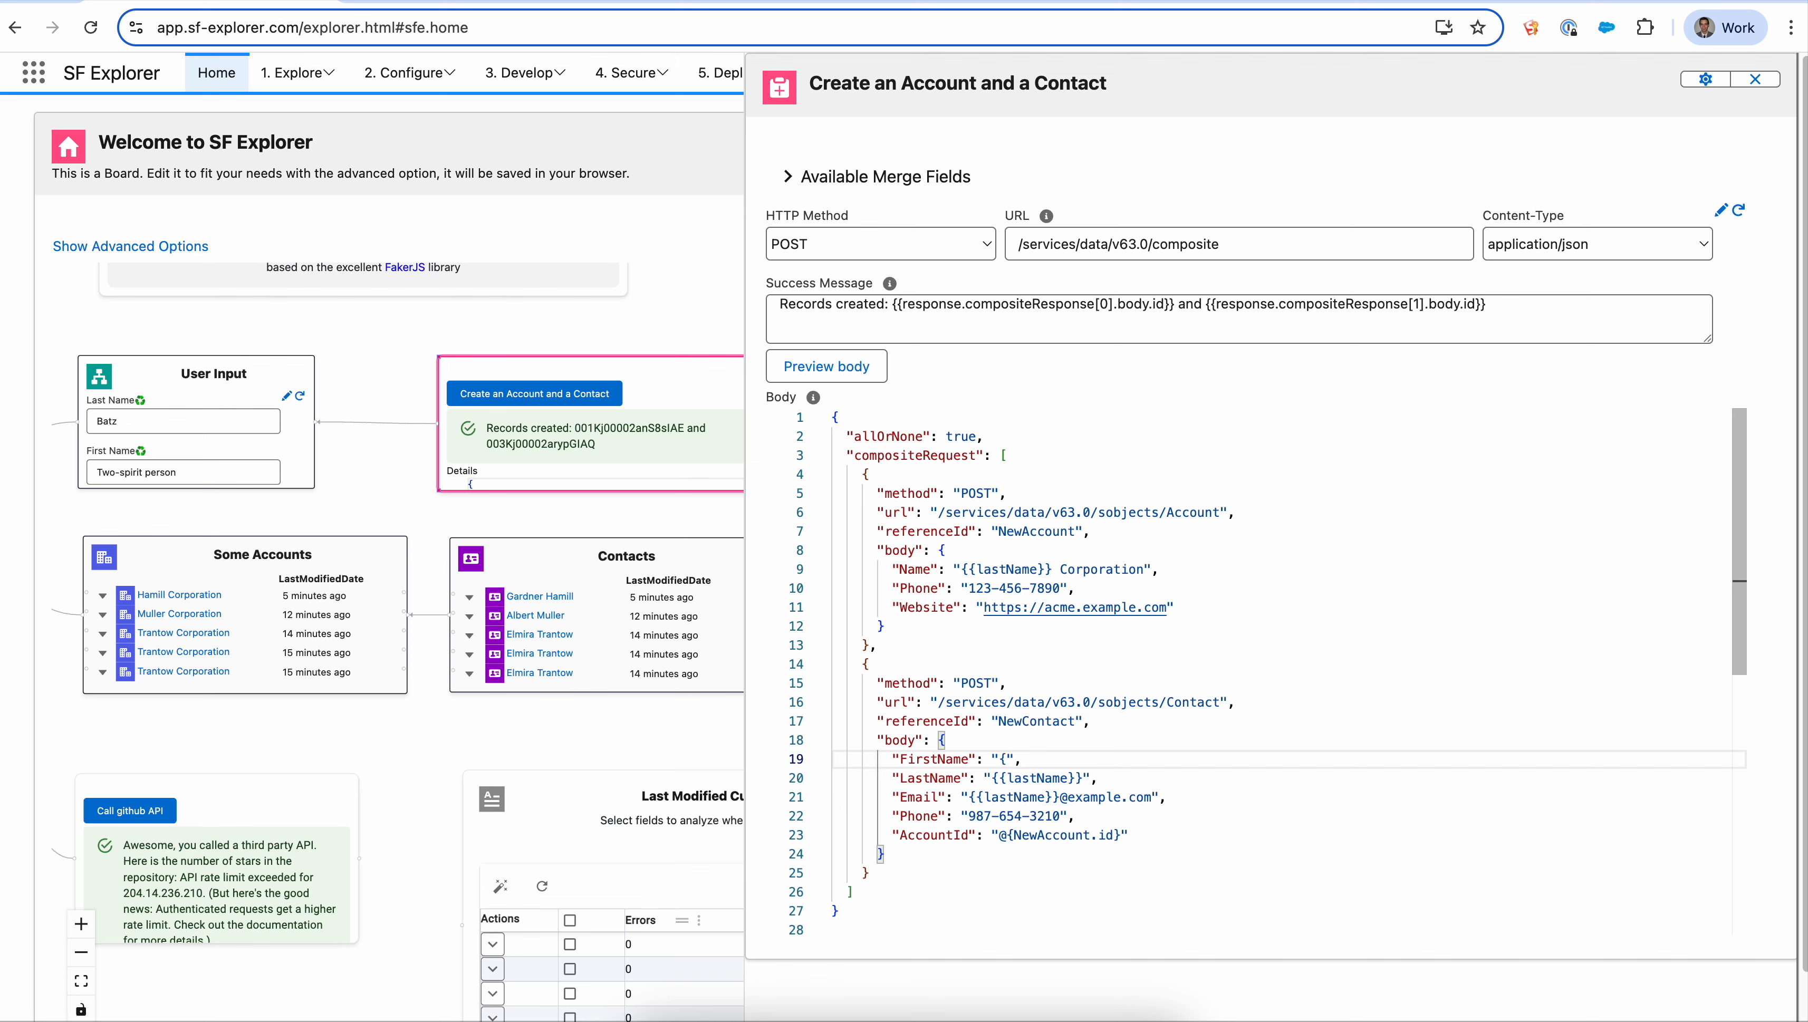
{"action": "type", "text": "{ac"}
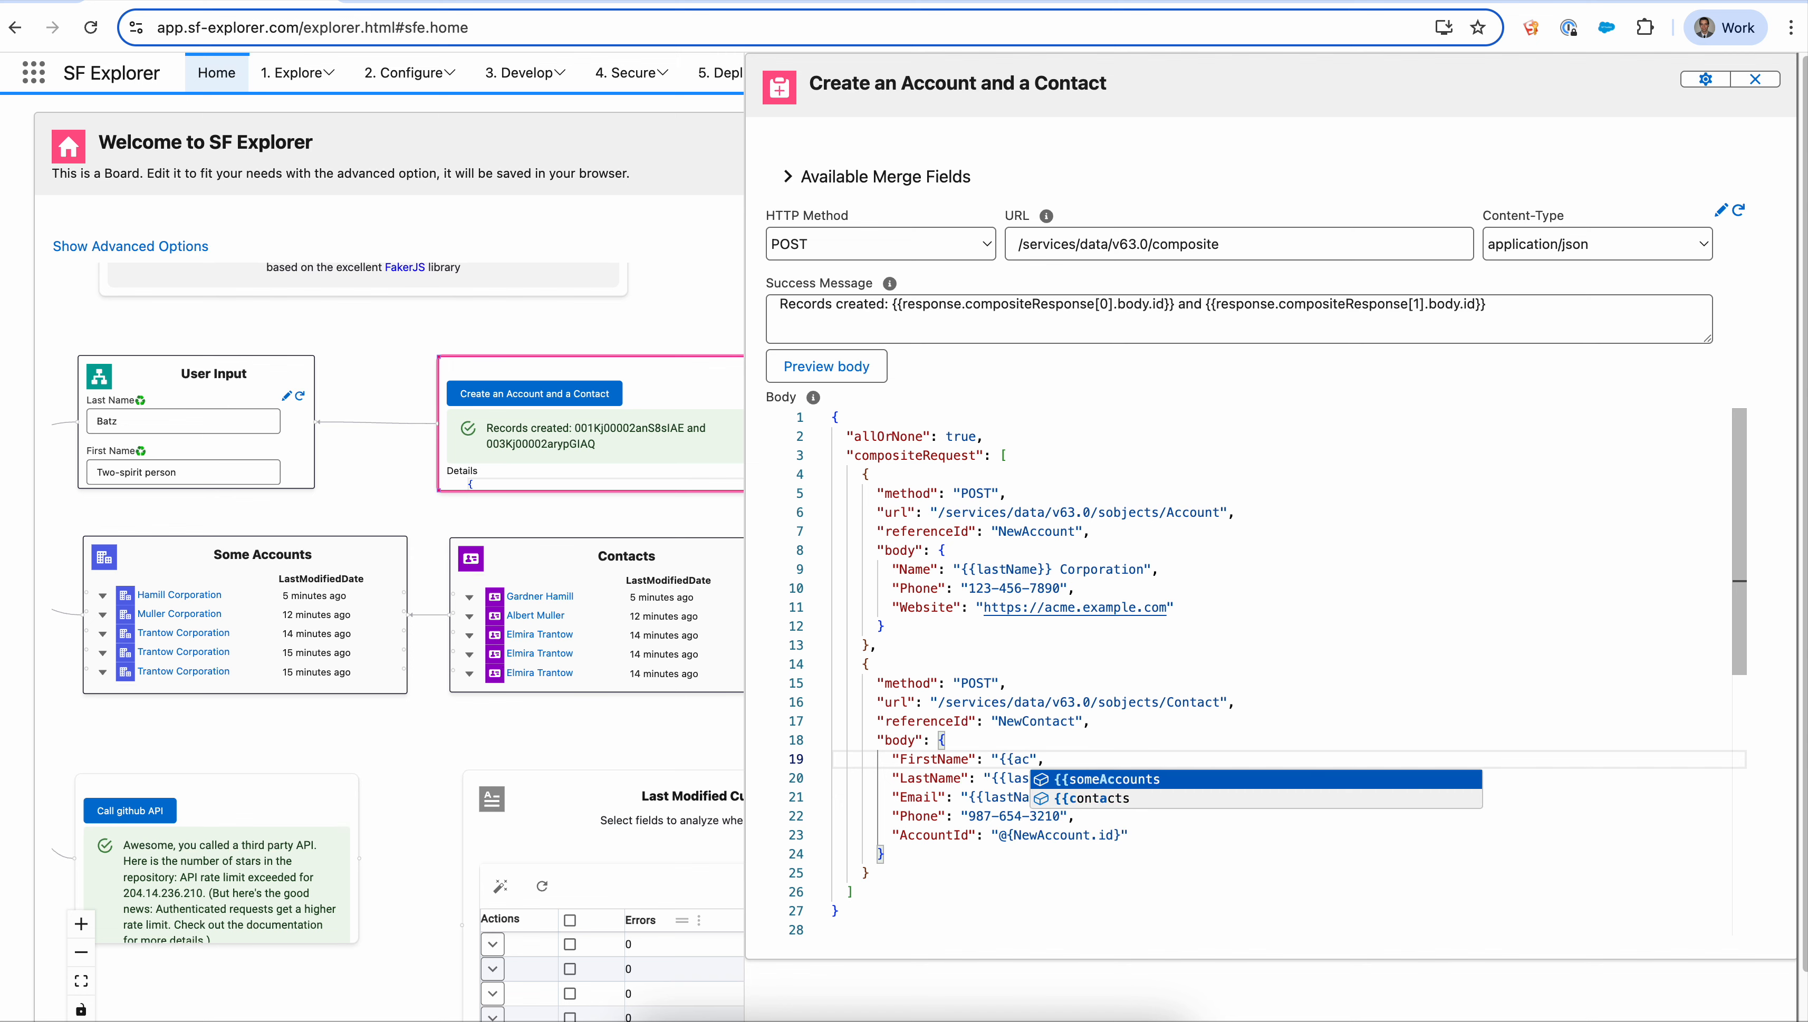
{"action": "type", "text": "cou"}
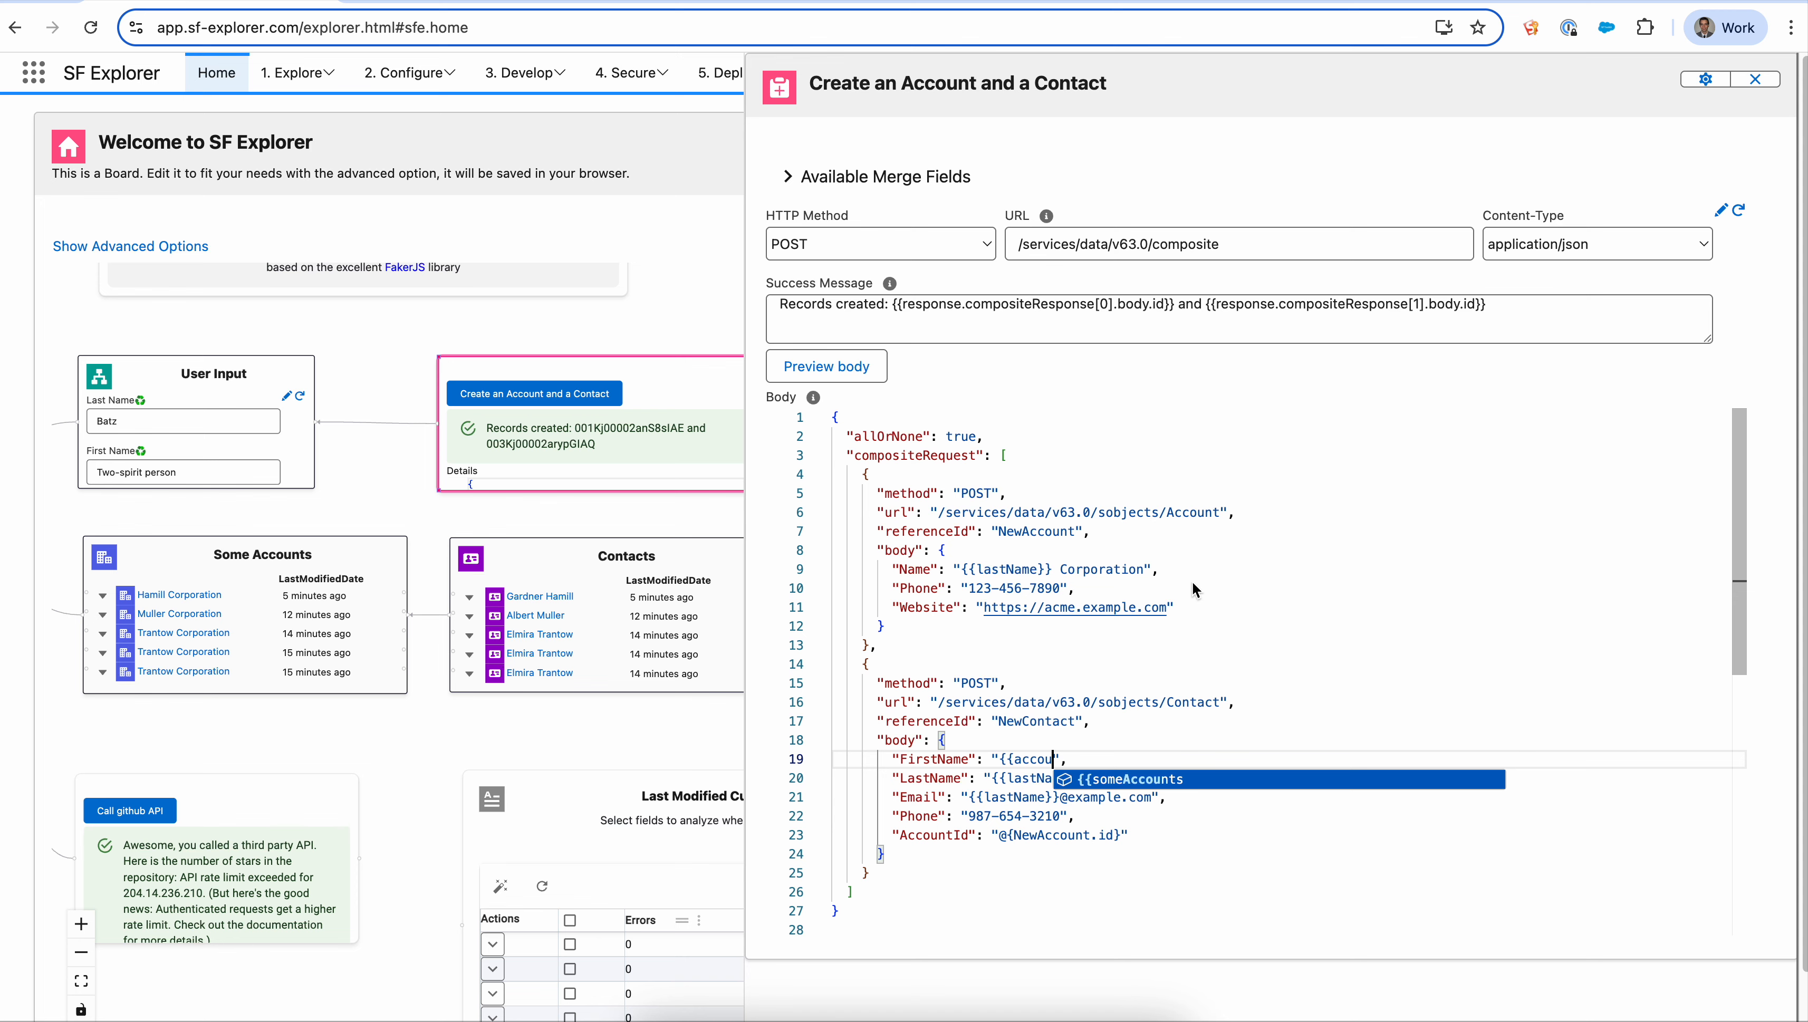
- Expand the available merge fields and inspect the selected account object's JSON
{"action": "left_click", "coordinate": [788, 178]}
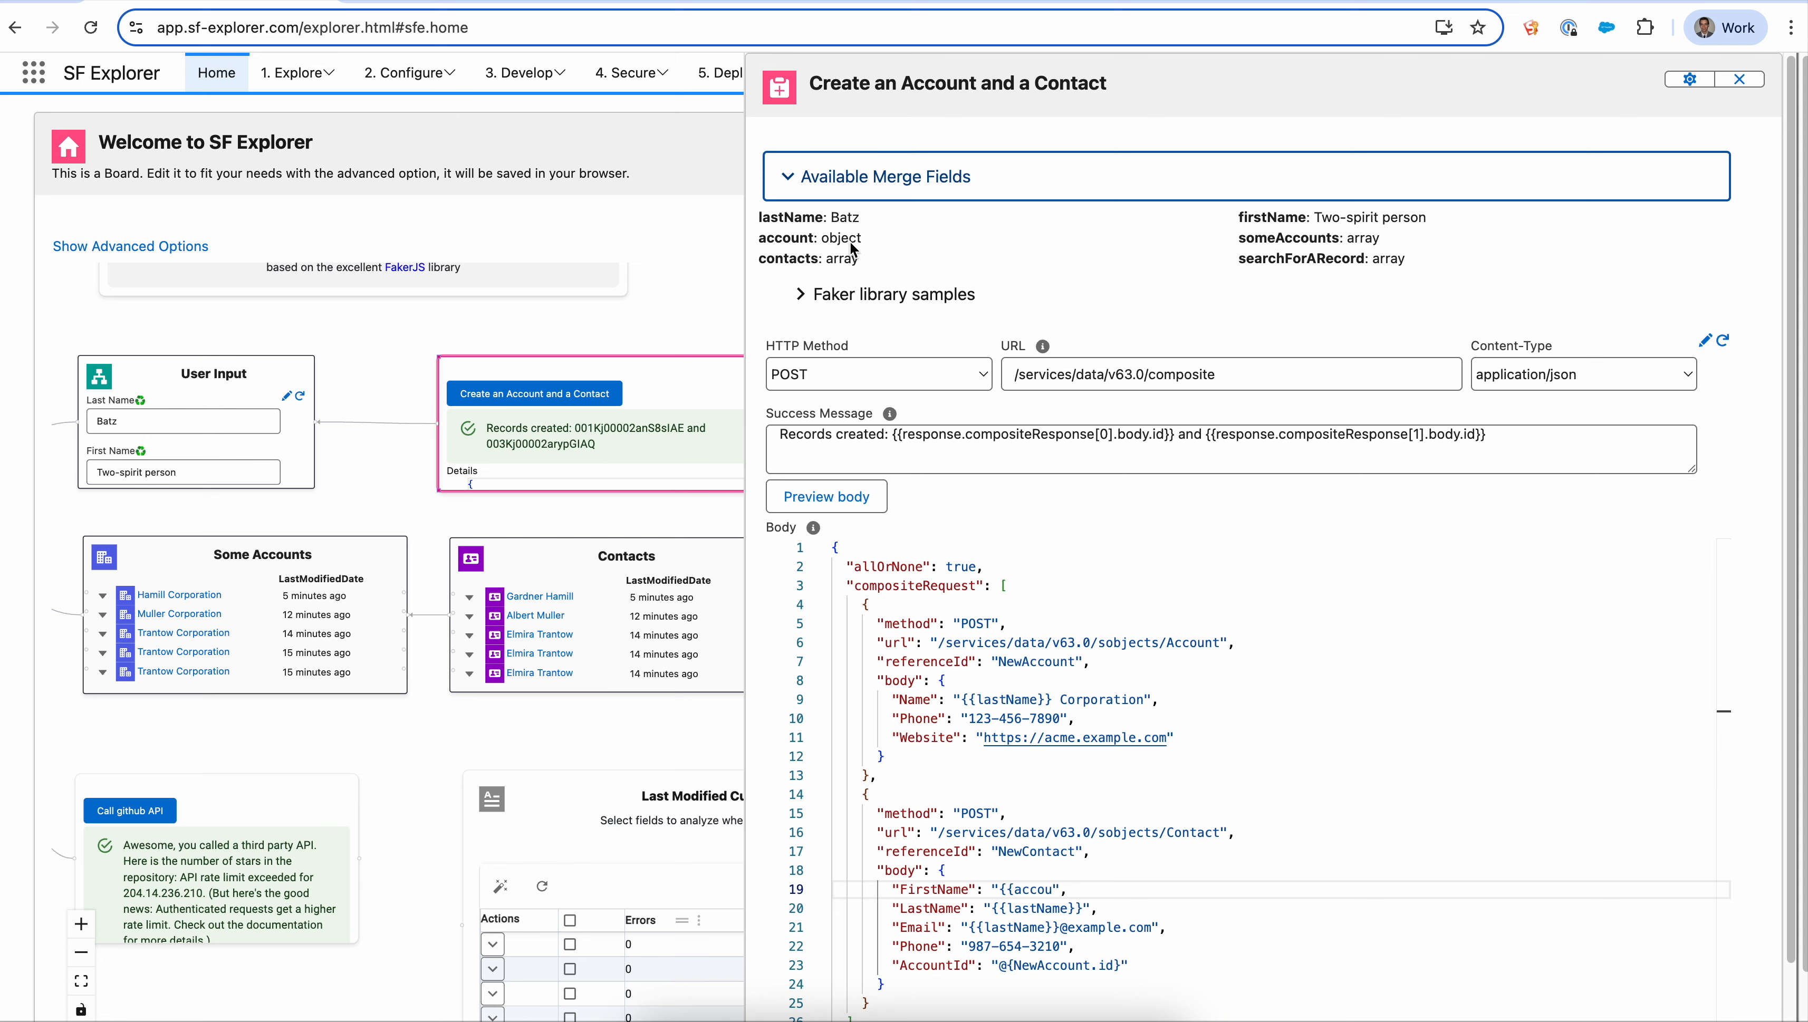
{"action": "left_click", "coordinate": [850, 243]}
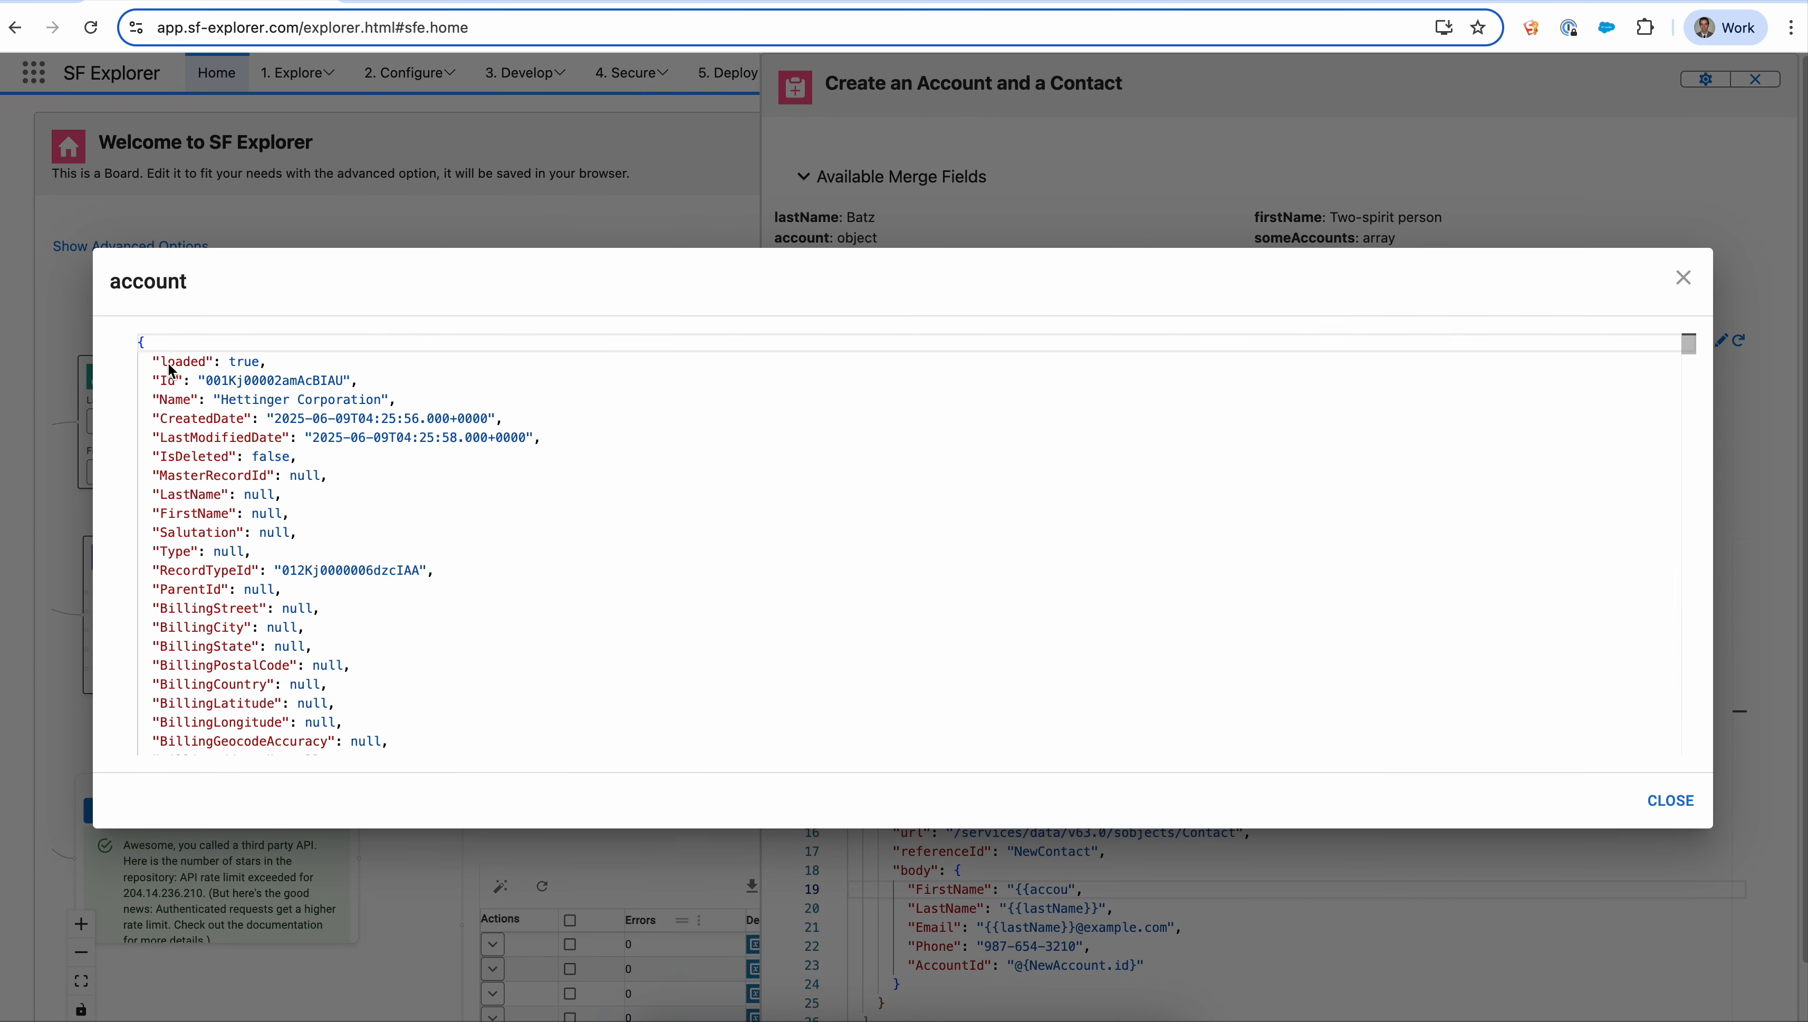
{"action": "left_click_drag", "start_coordinate": [172, 370], "coordinate": [425, 520]}
{"action": "scroll", "coordinate": [425, 523], "scroll_direction": "down", "scroll_amount": 3}
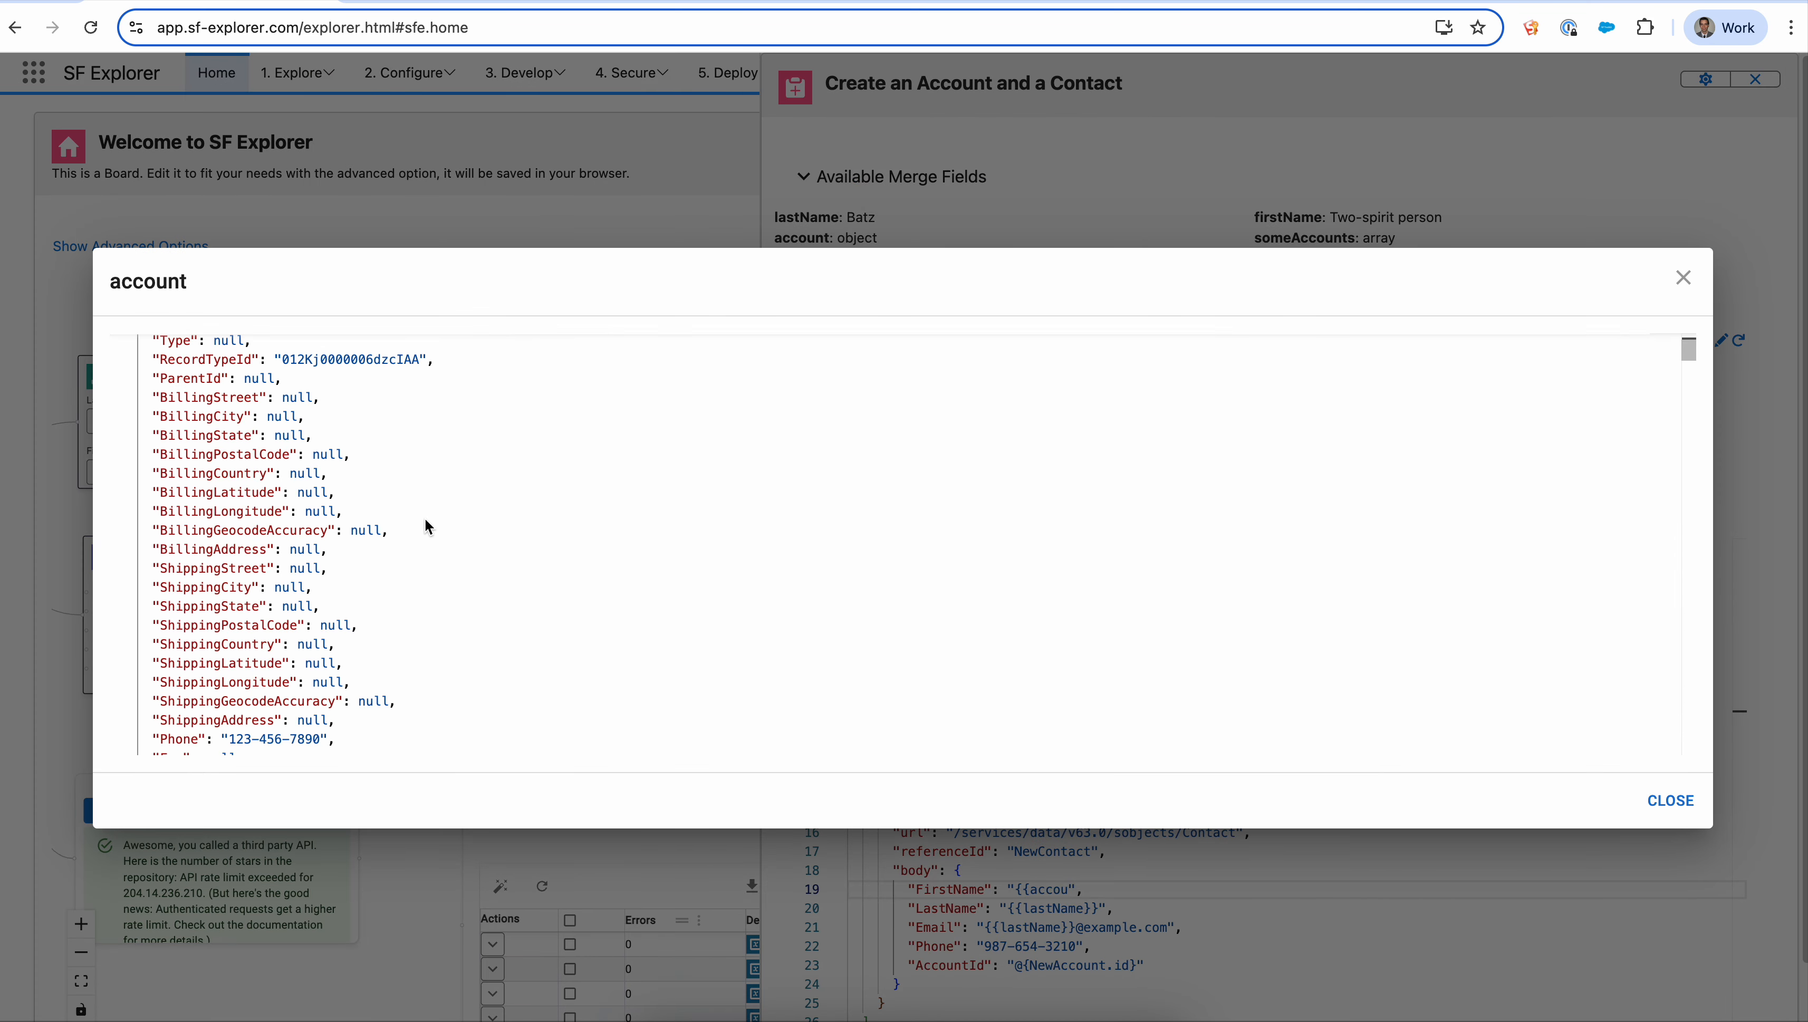
{"action": "scroll", "coordinate": [426, 526], "scroll_direction": "up", "scroll_amount": 3}
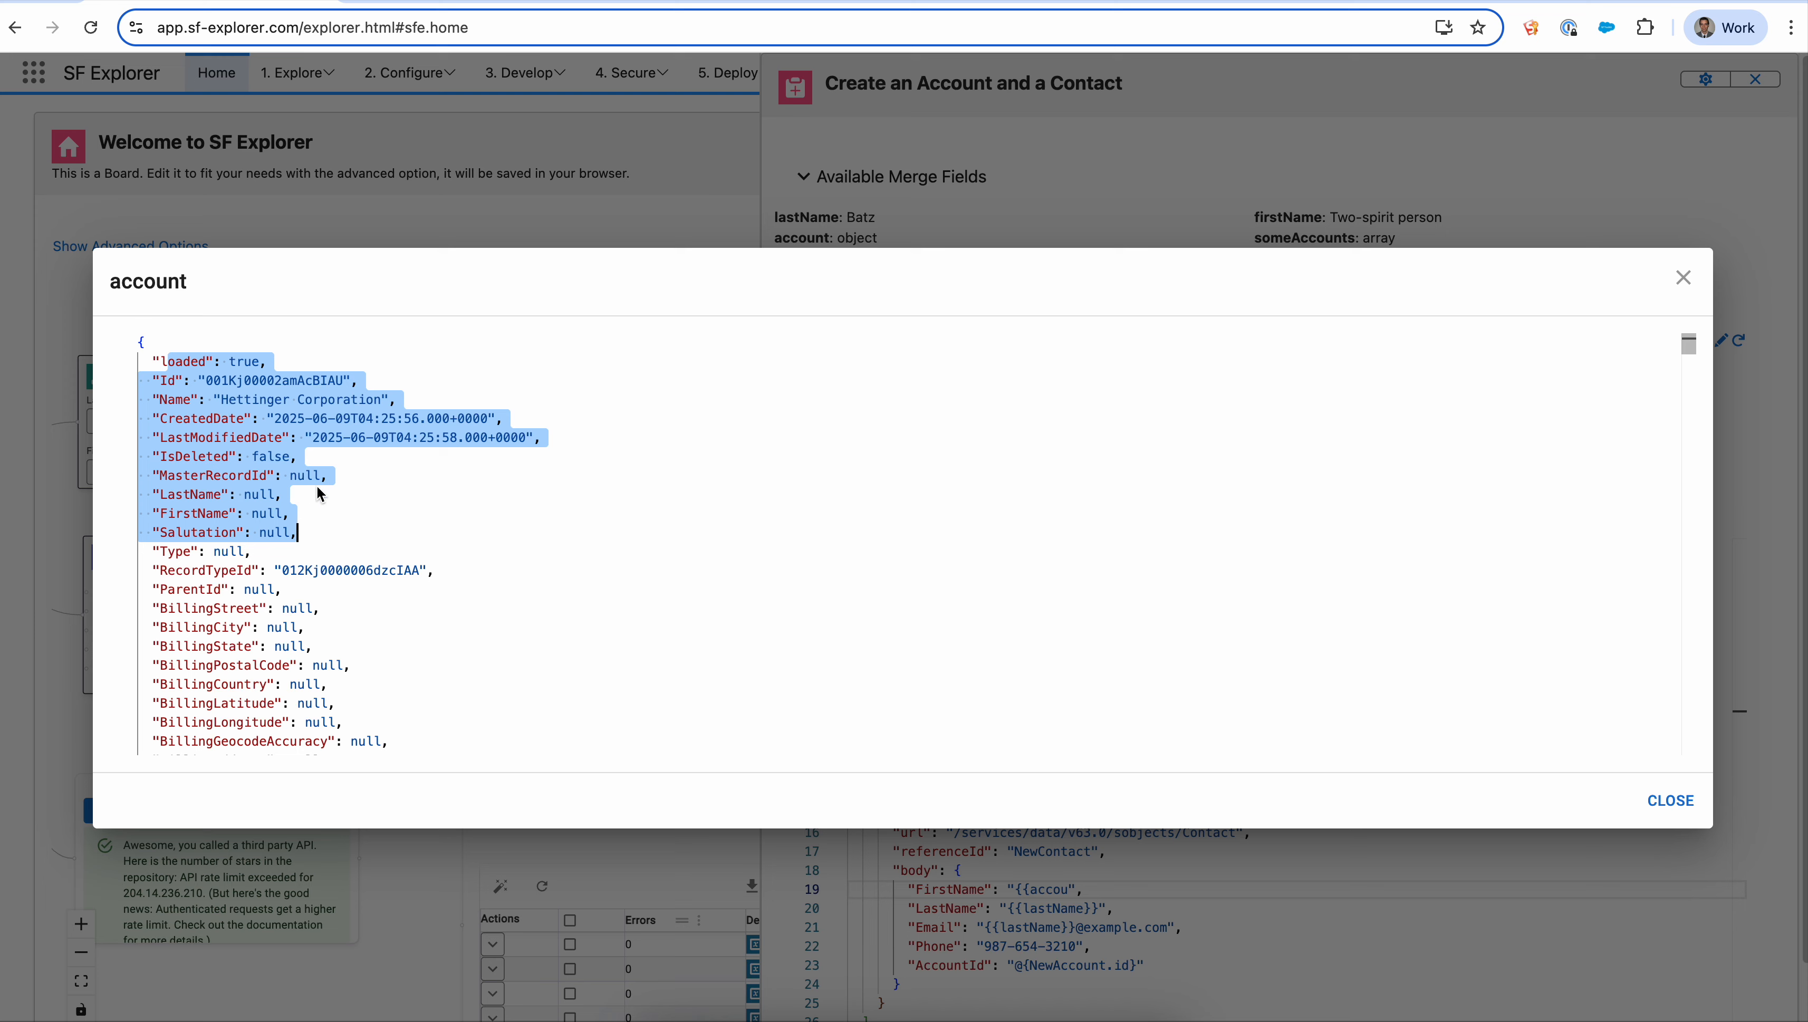
{"action": "scroll", "coordinate": [345, 483], "scroll_direction": "down", "scroll_amount": 4}
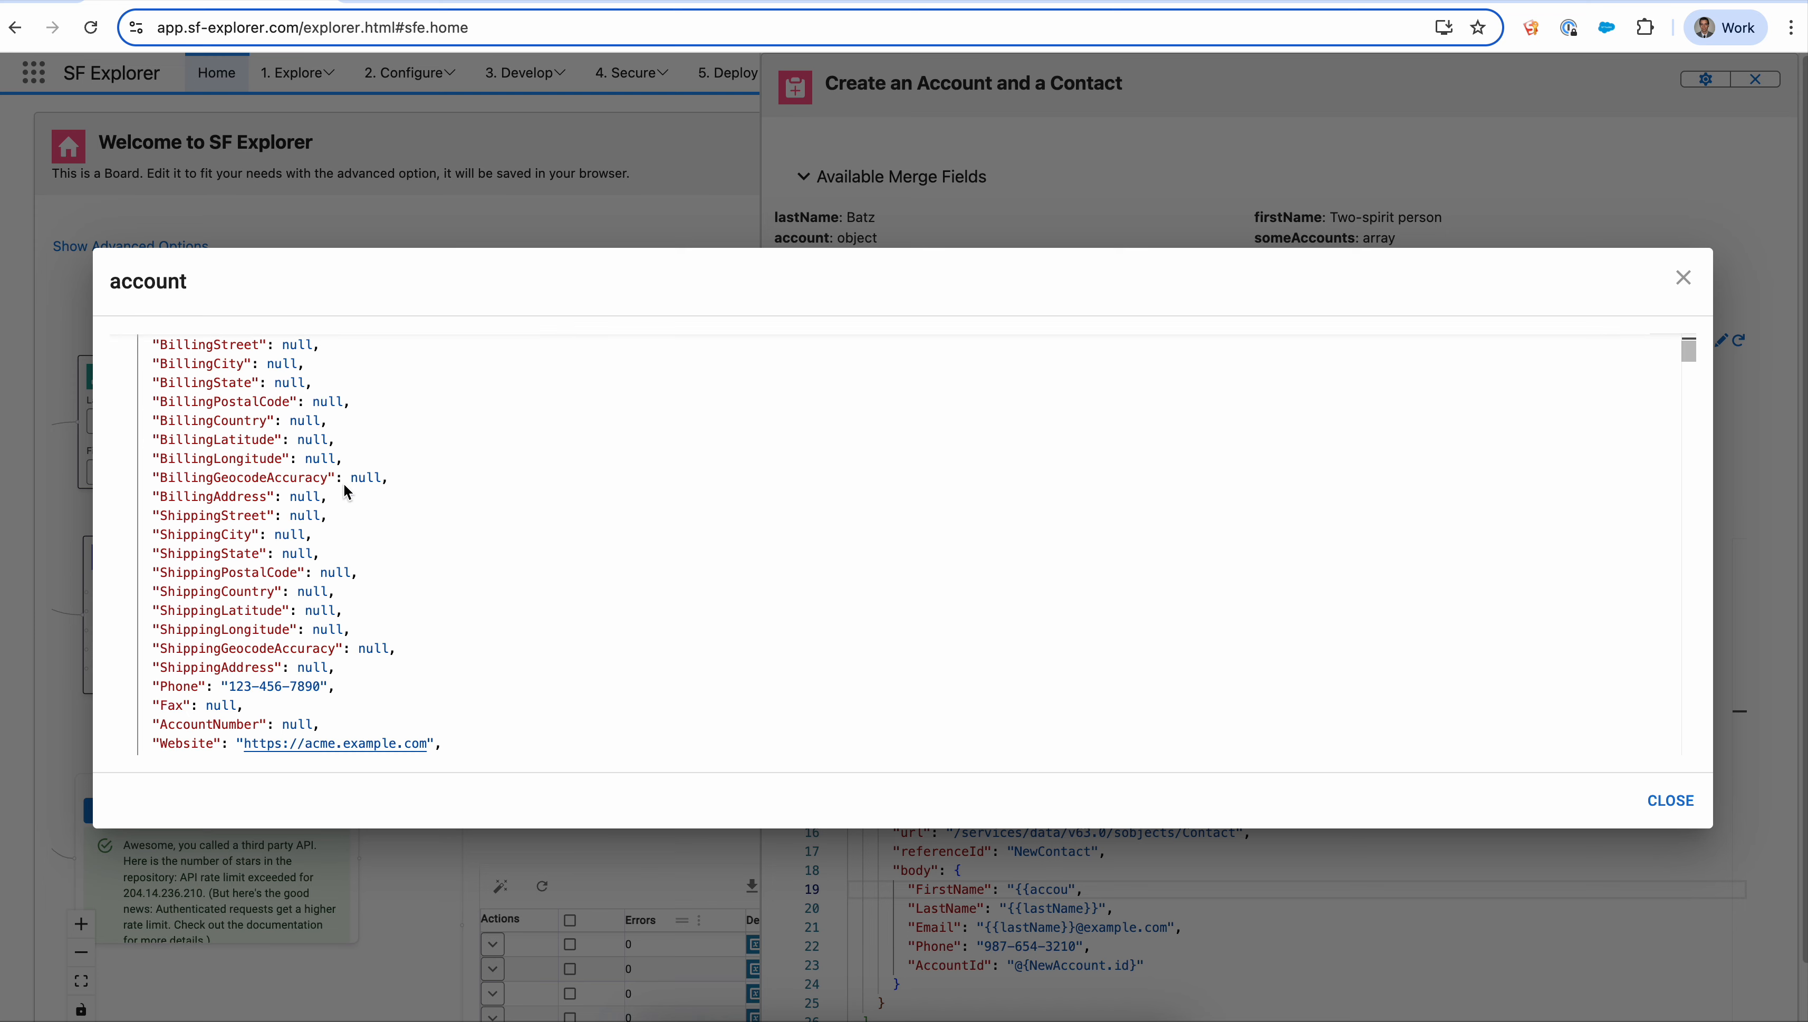
{"action": "scroll", "coordinate": [343, 484], "scroll_direction": "down", "scroll_amount": 2}
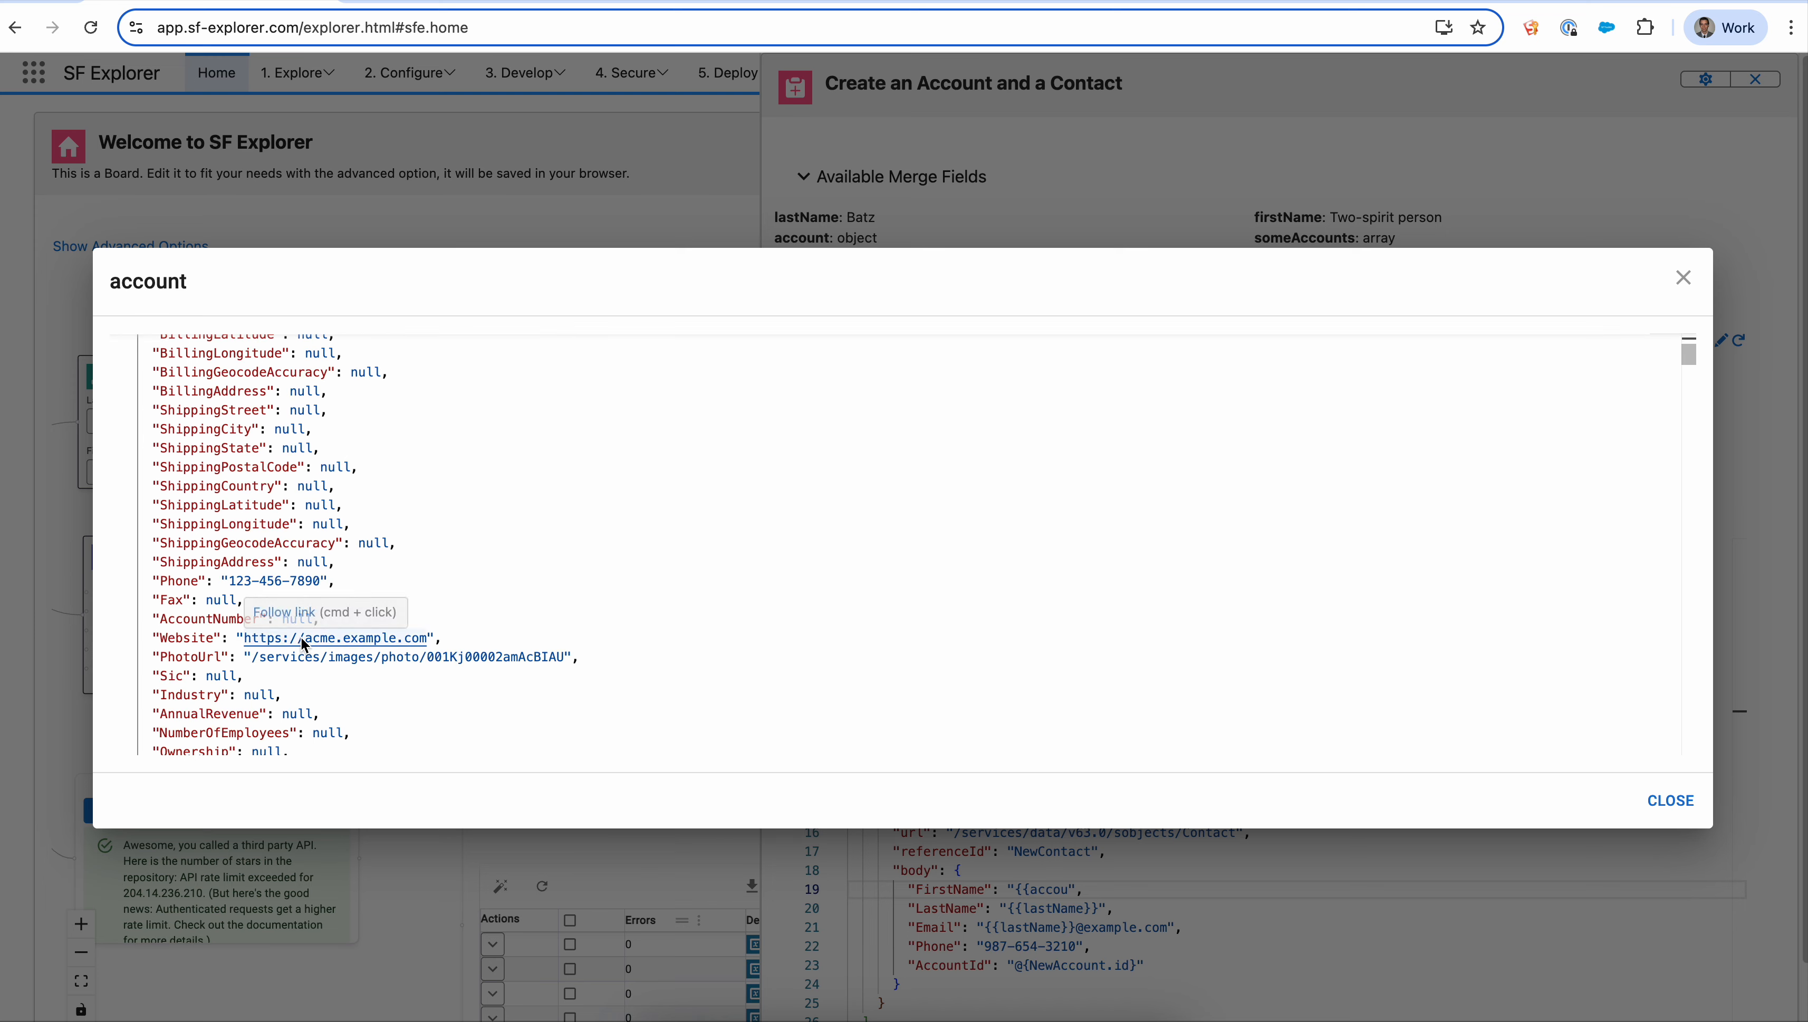
{"action": "scroll", "coordinate": [300, 637], "scroll_direction": "down", "scroll_amount": 3}
{"action": "scroll", "coordinate": [302, 633], "scroll_direction": "down", "scroll_amount": 1}
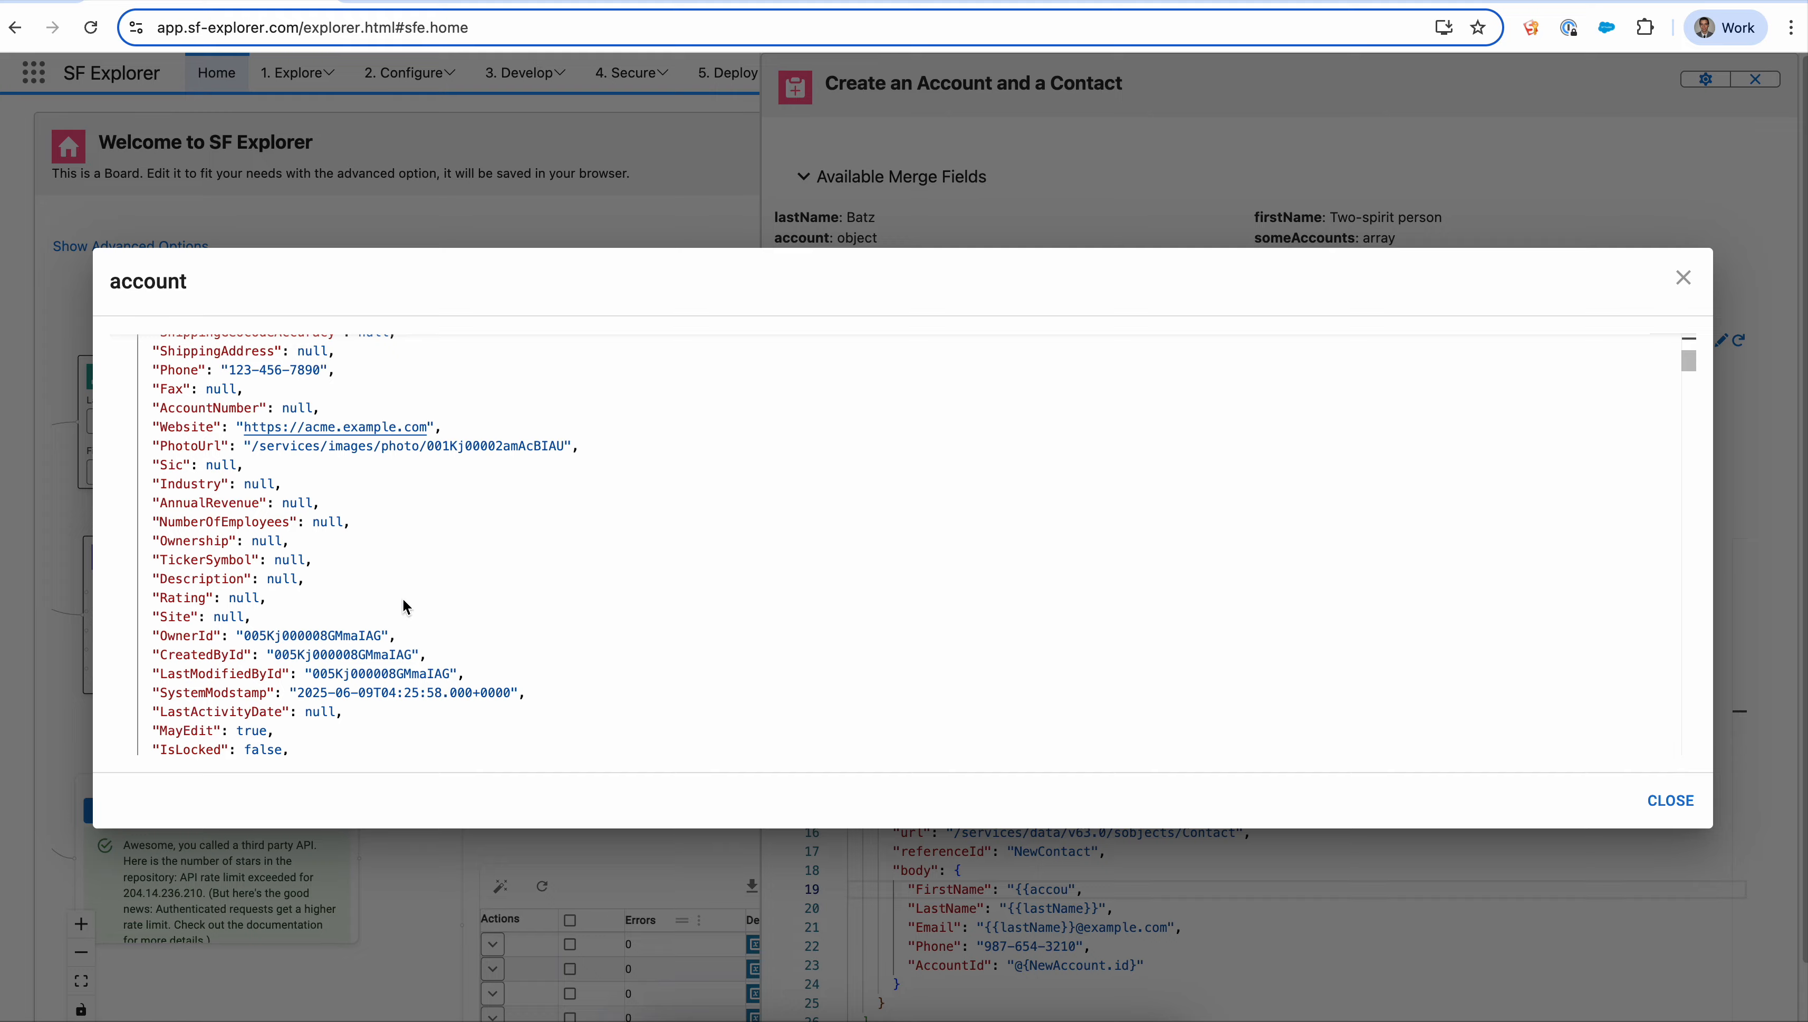
{"action": "left_click", "coordinate": [1683, 278]}
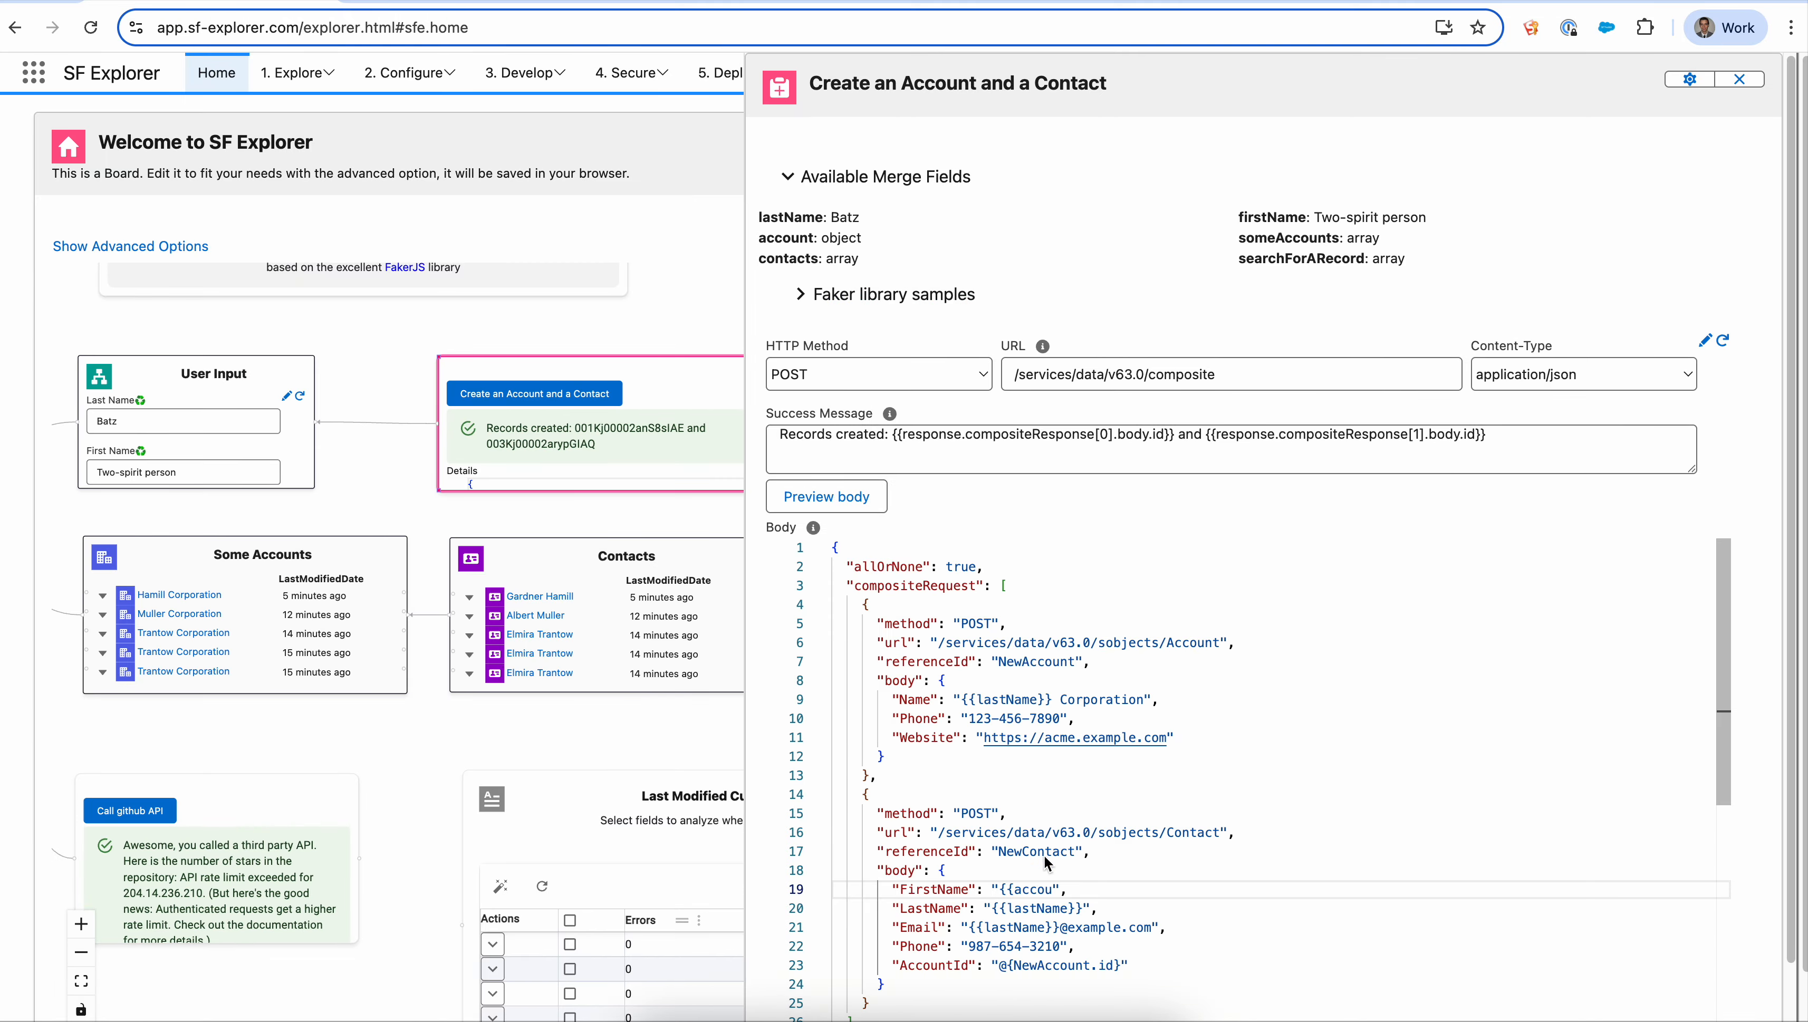
- Complete the contact FirstName value as the account's owner ID merge field
{"action": "type", "text": "nt"}
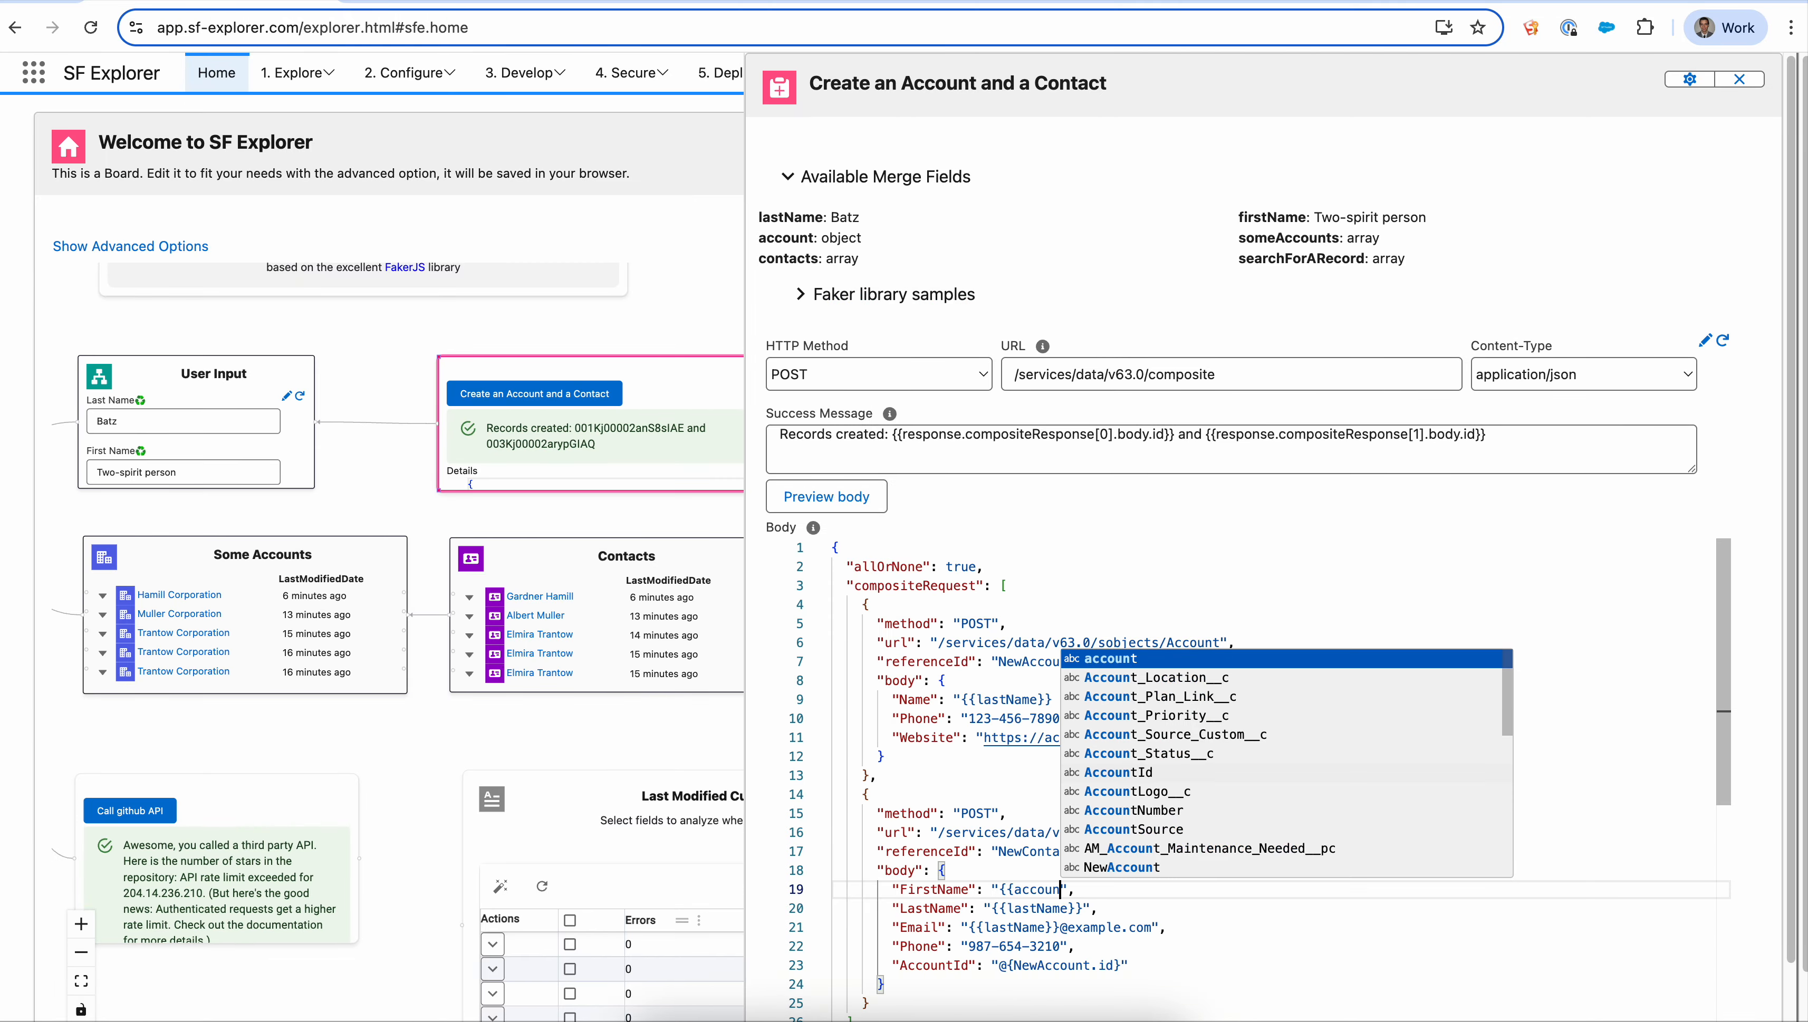
{"action": "type", "text": ".C"}
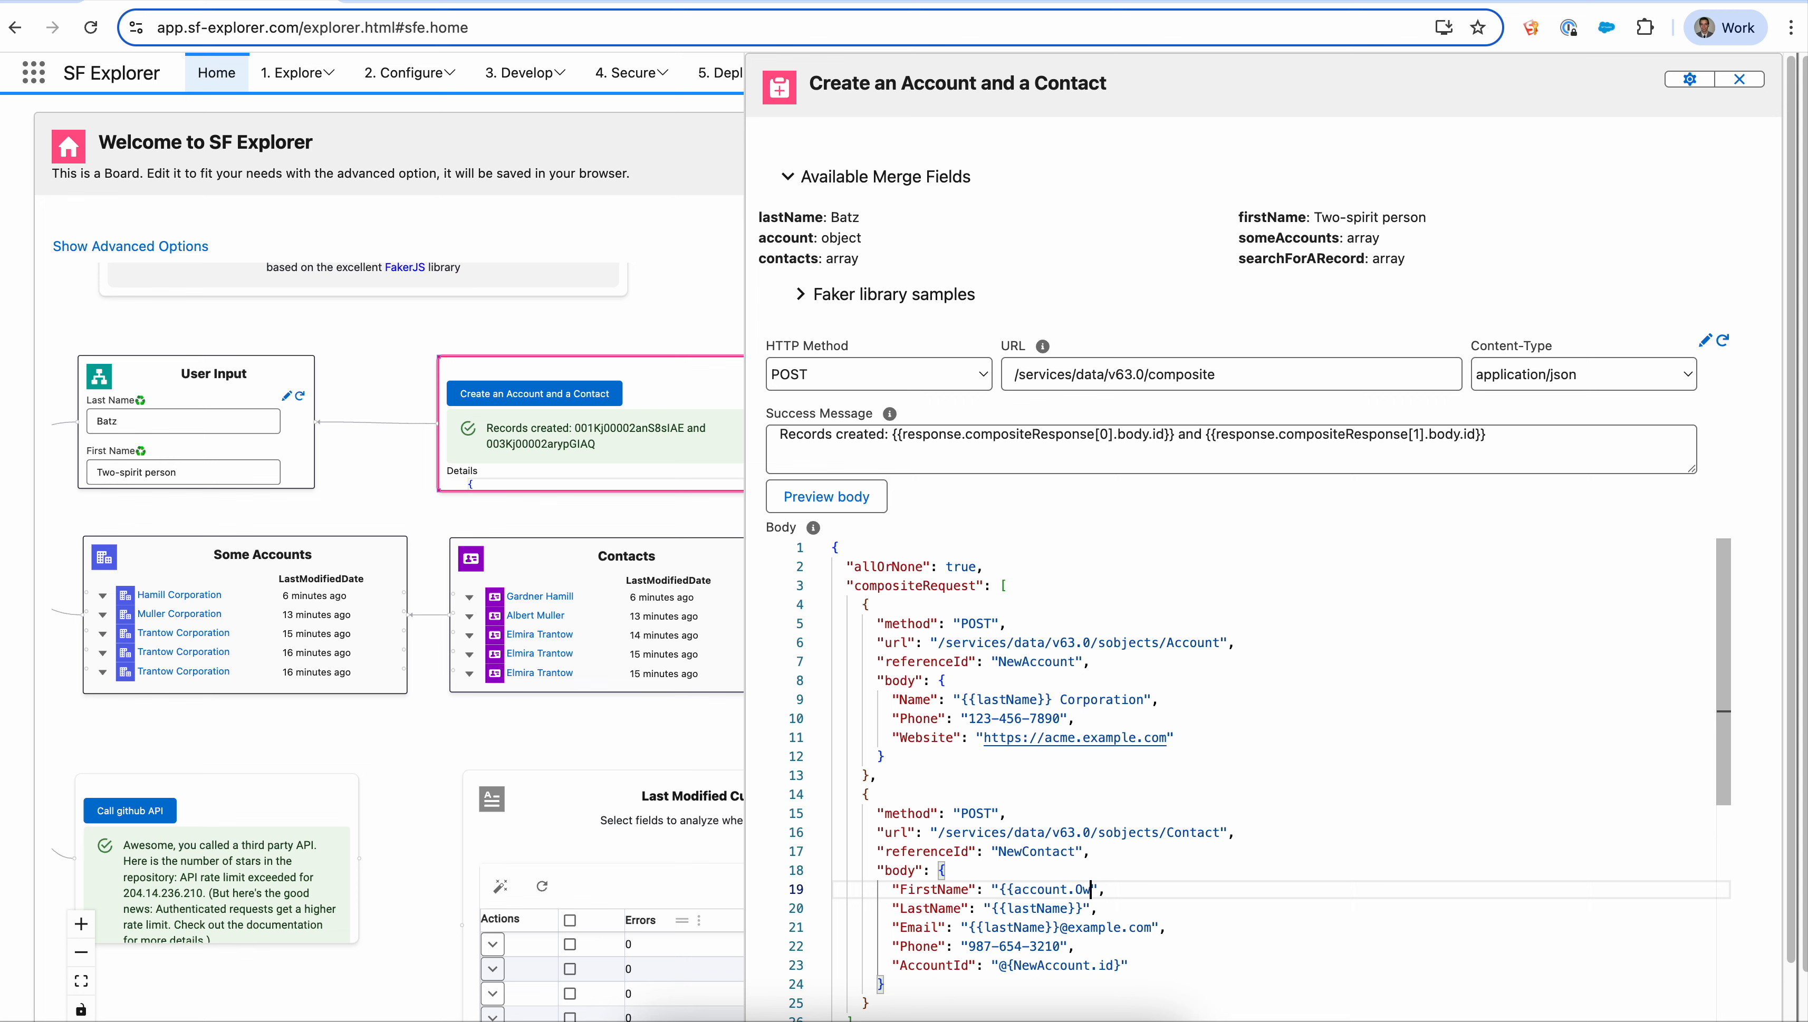
{"action": "type", "text": "wnerId"}
- Preview the request body and check the resolved contact FirstName value
{"action": "left_click", "coordinate": [852, 501]}
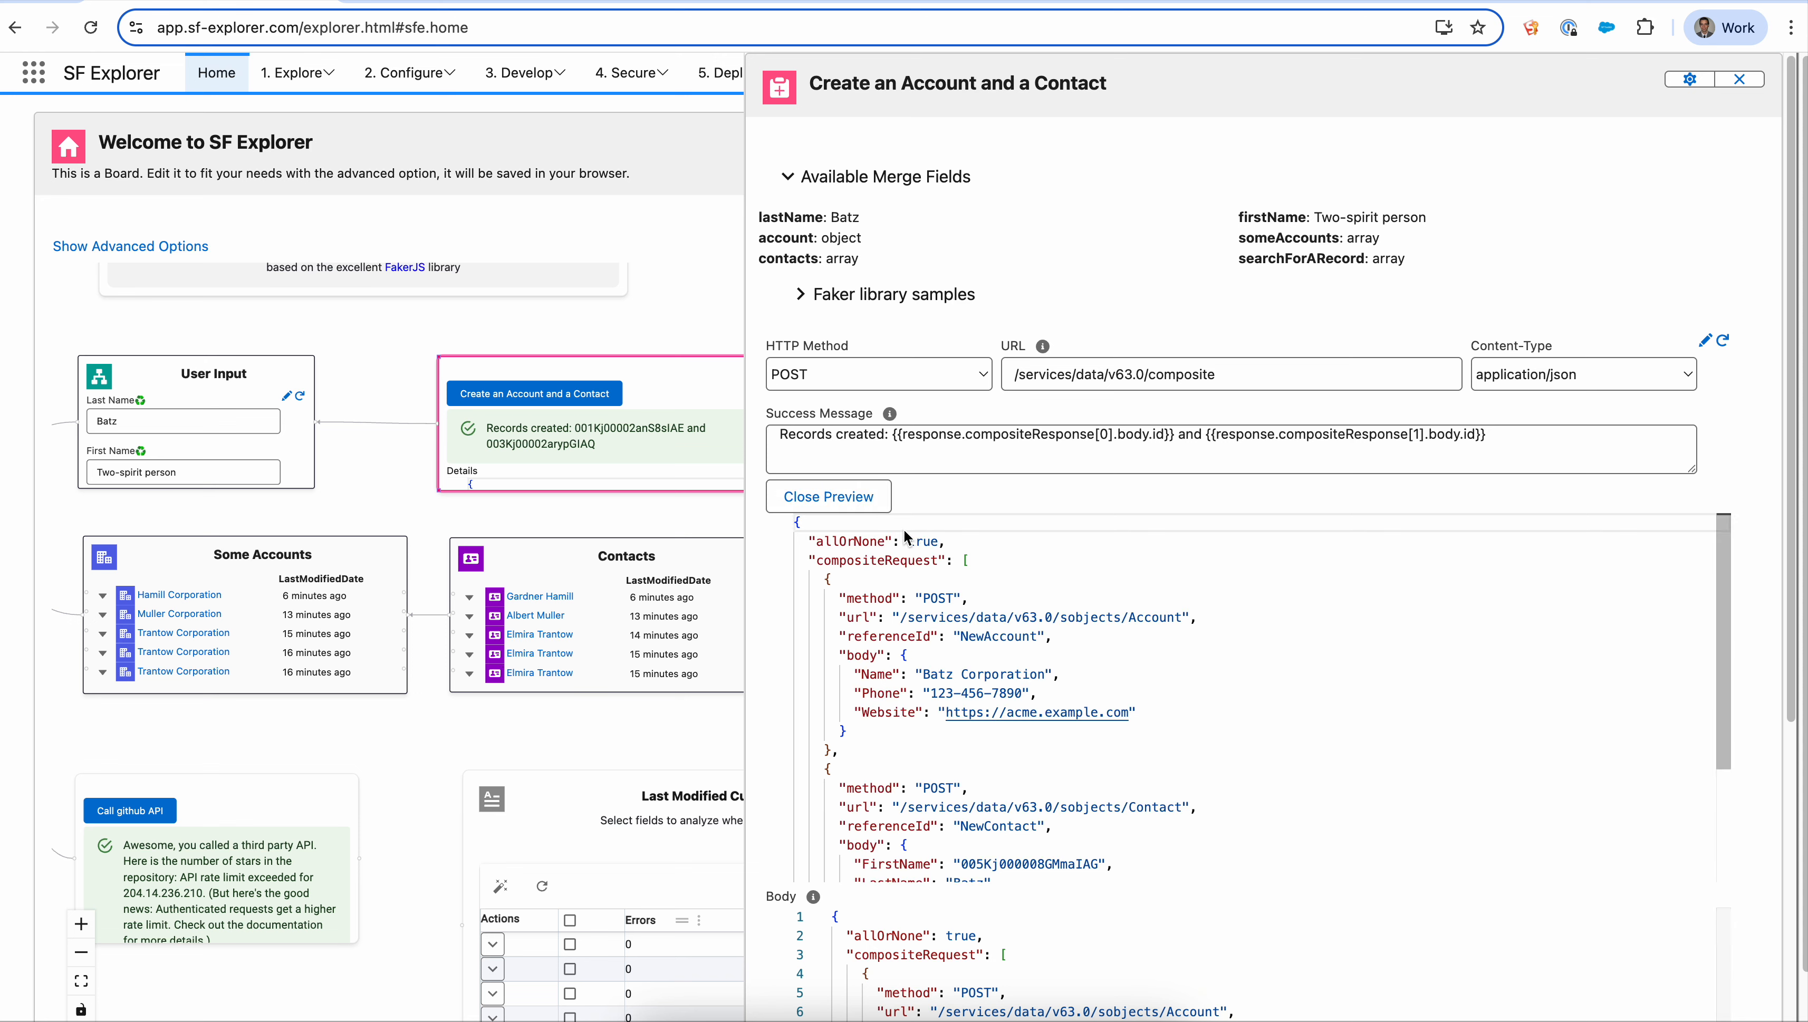
{"action": "scroll", "coordinate": [1098, 694], "scroll_direction": "down", "scroll_amount": 2}
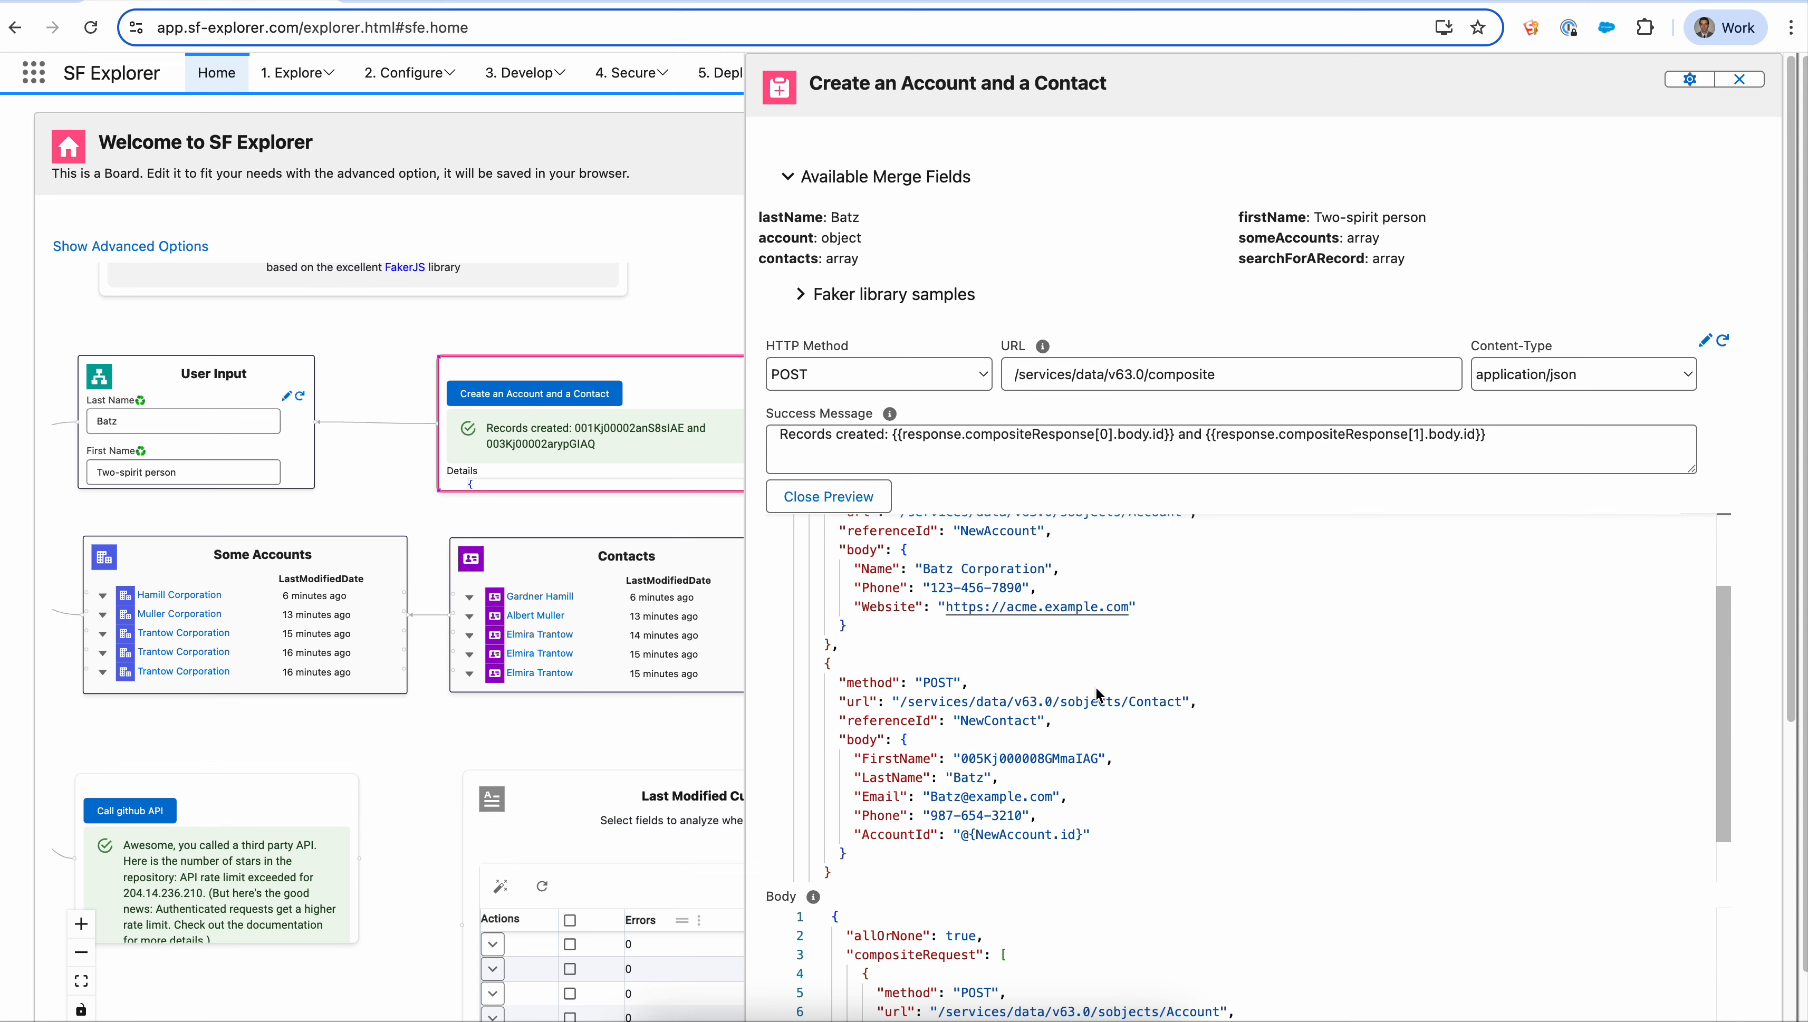
{"action": "double_click", "coordinate": [1035, 756]}
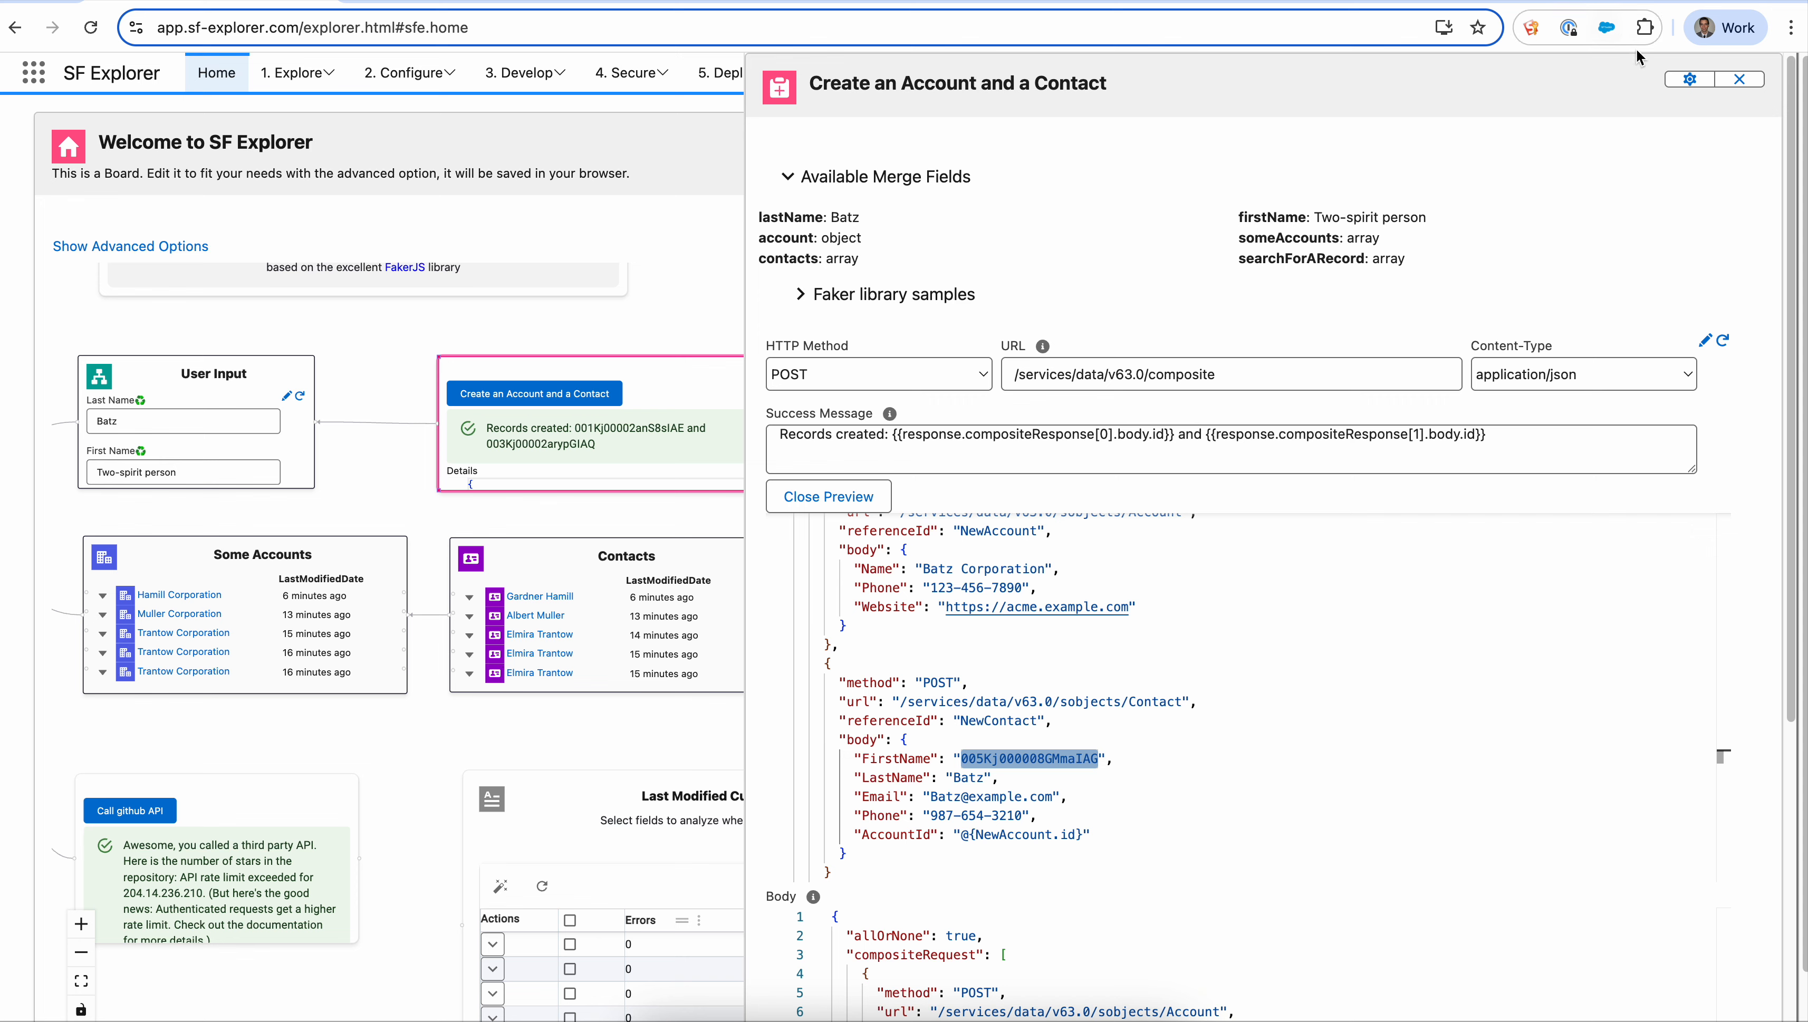
- Close the node editor and save the board in the browser
{"action": "left_click", "coordinate": [1739, 79]}
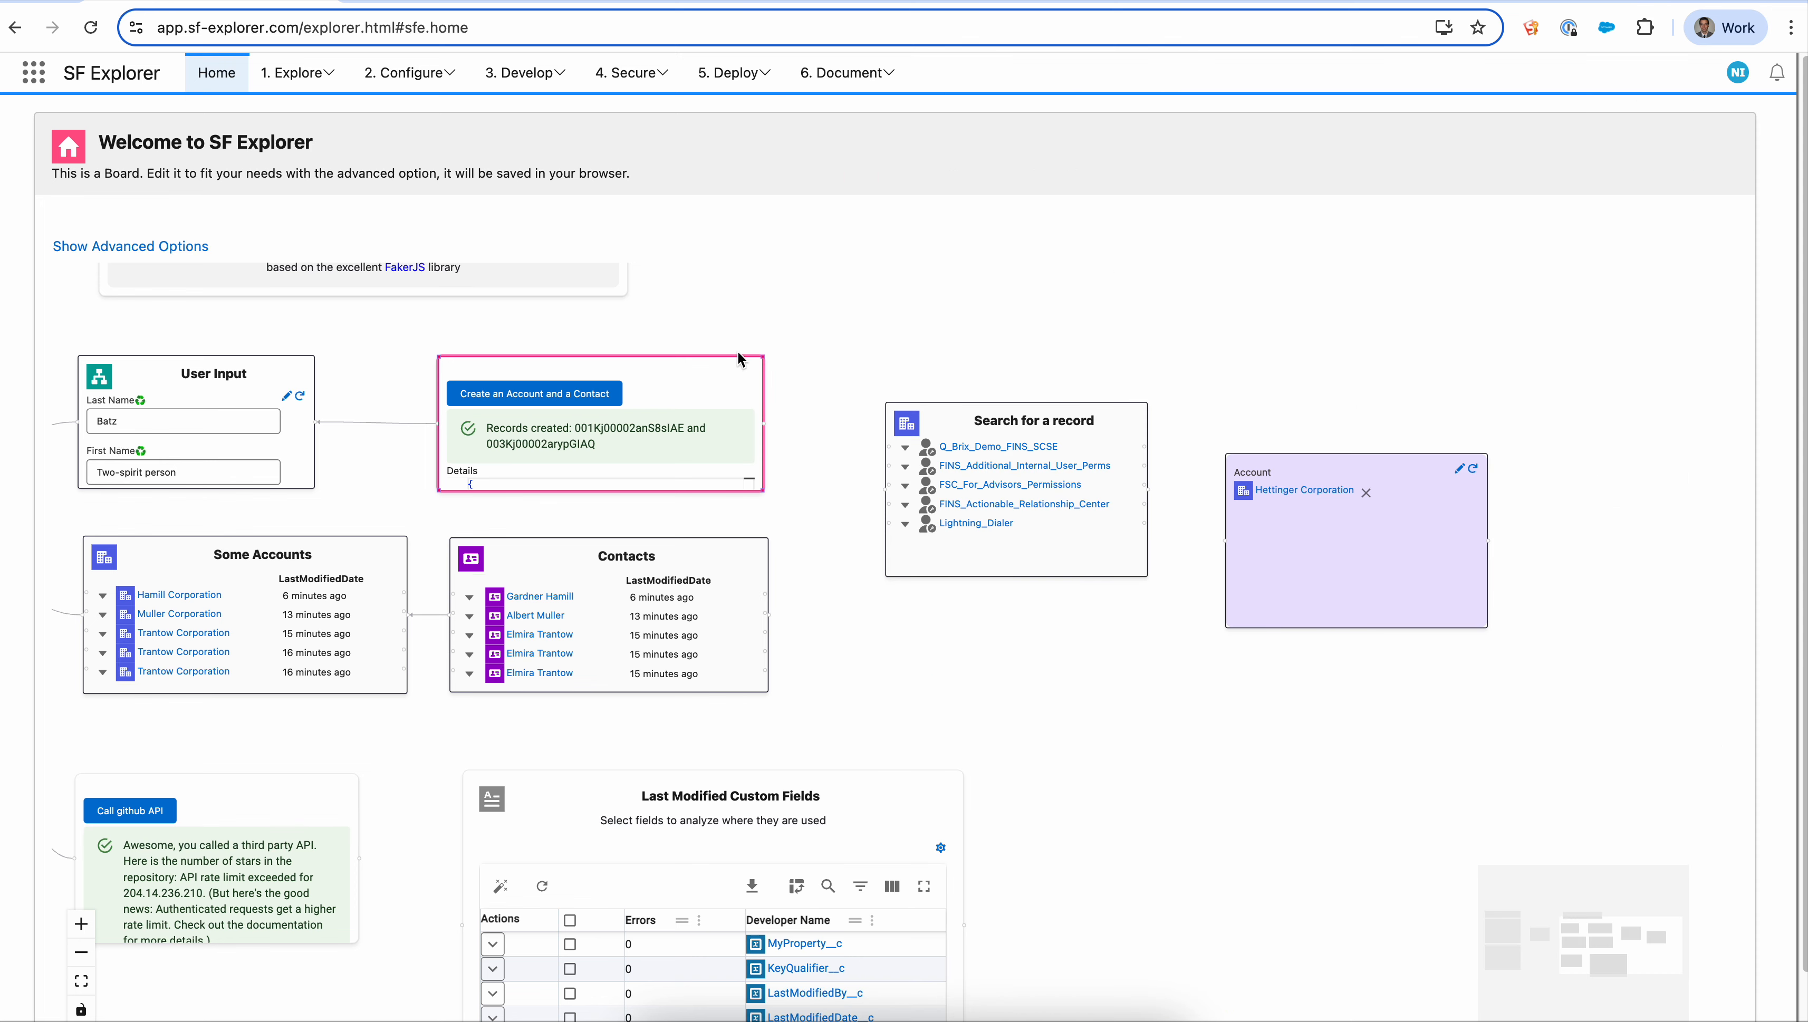
{"action": "left_click", "coordinate": [872, 69]}
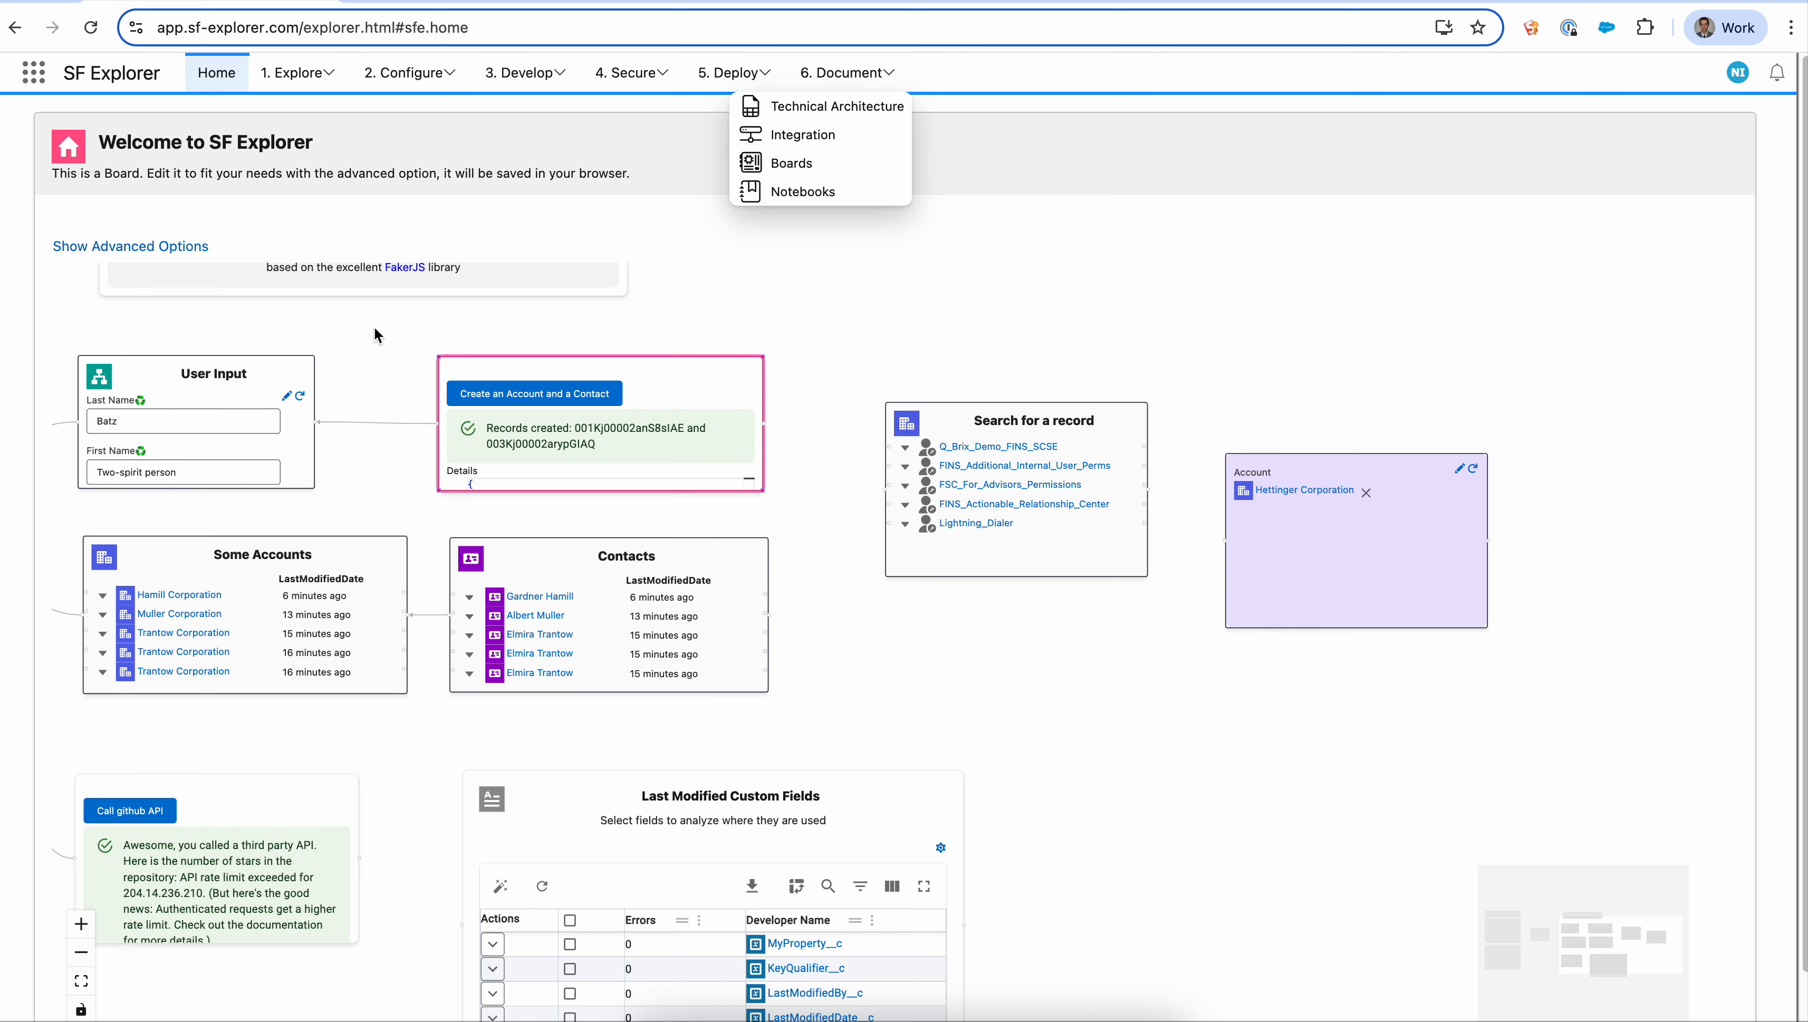
{"action": "left_click", "coordinate": [975, 347]}
{"action": "right_click", "coordinate": [976, 347]}
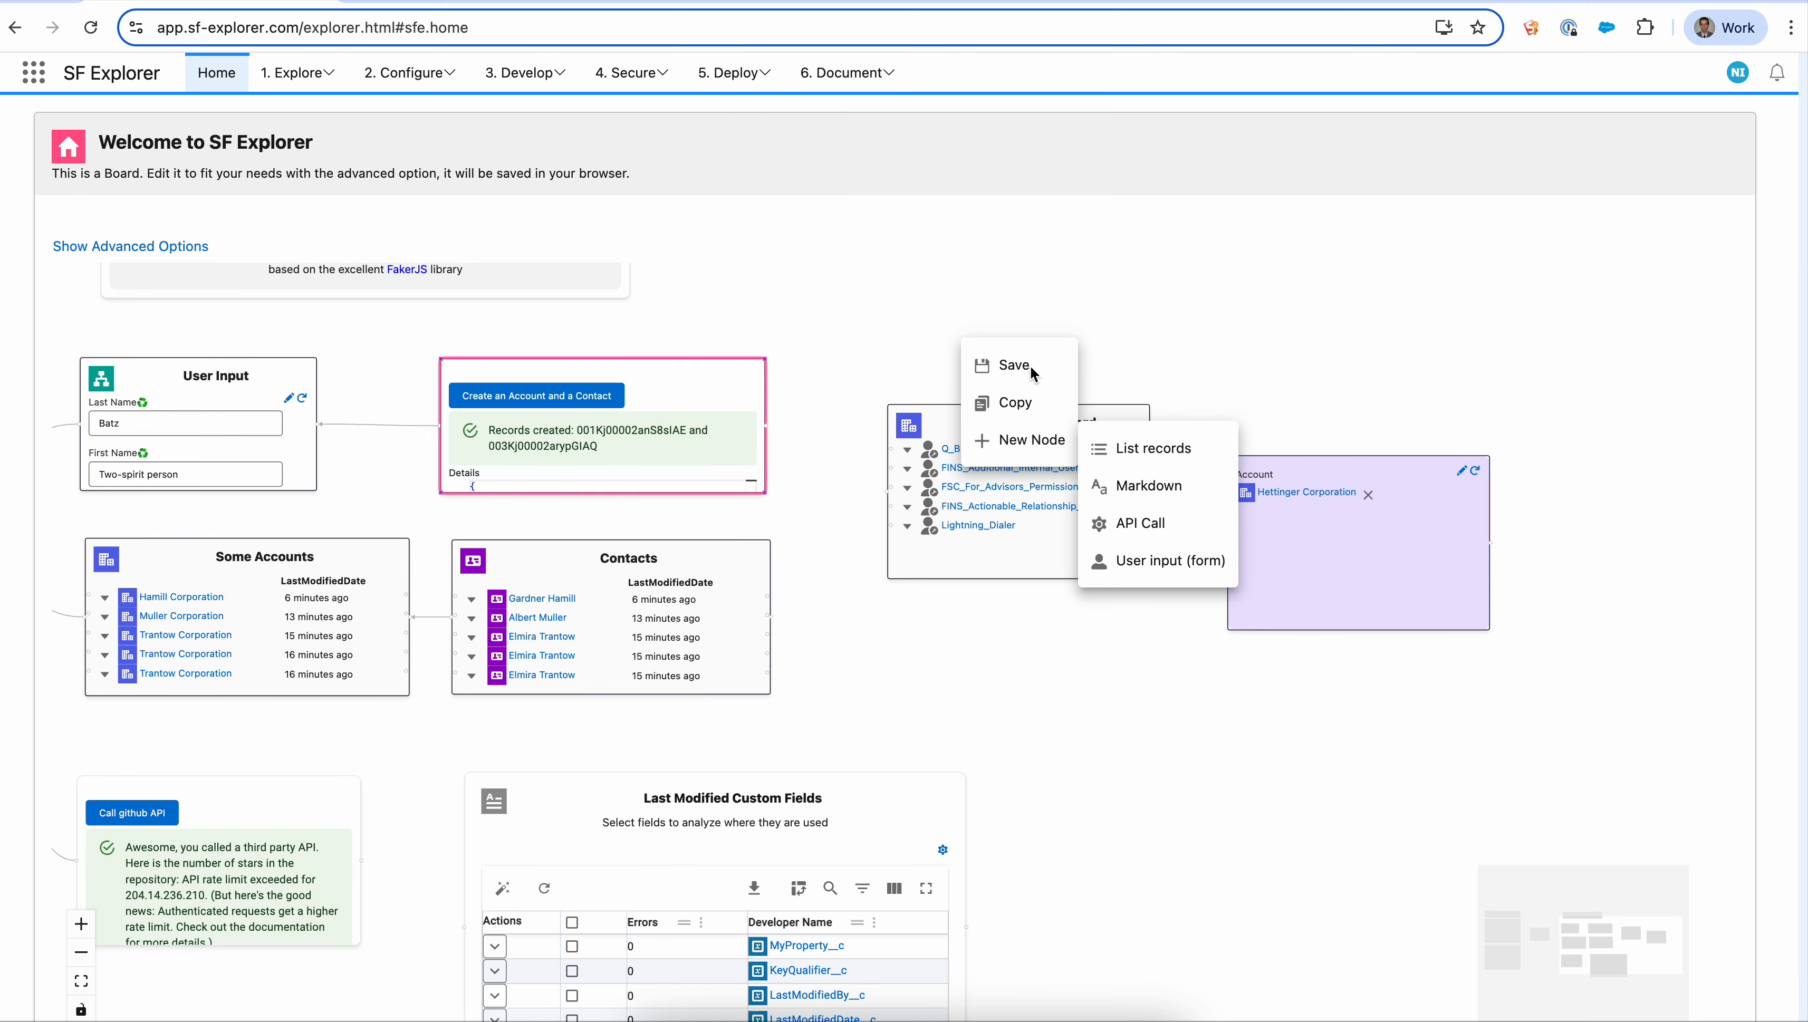
{"action": "left_click", "coordinate": [1003, 365]}
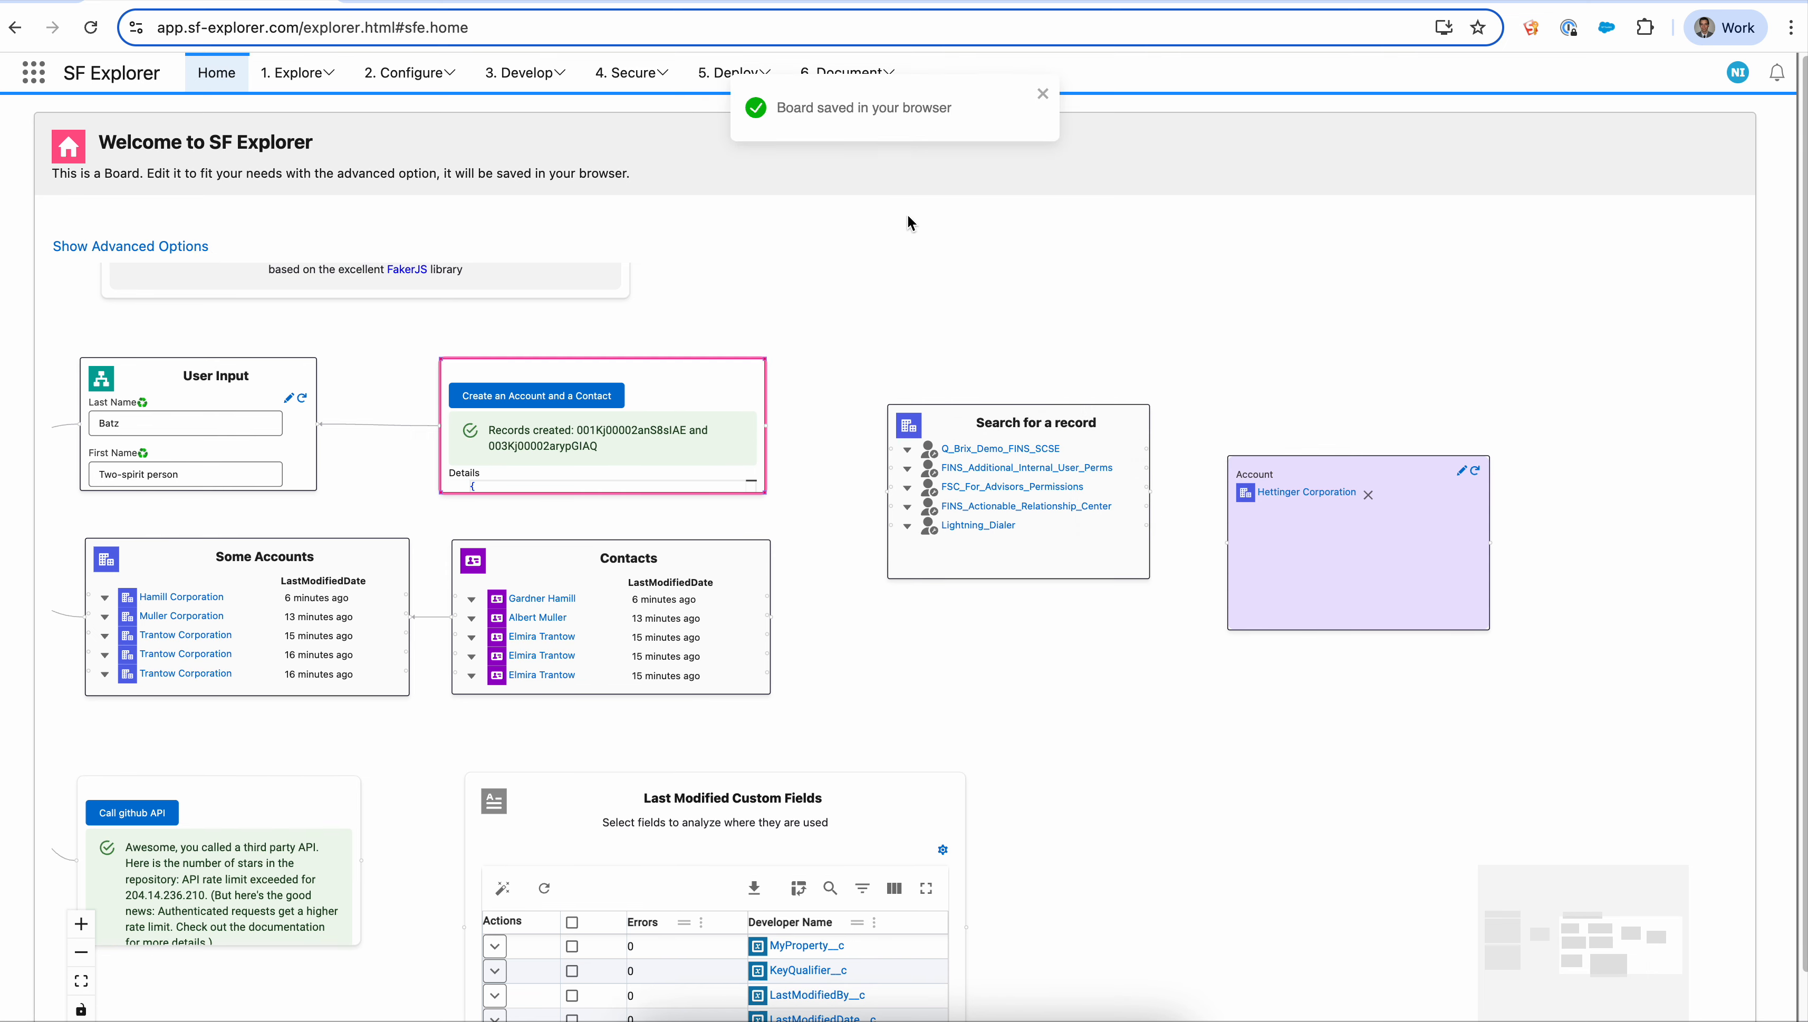
- Open the Boards list and briefly open the New Board dialog without creating one
{"action": "left_click", "coordinate": [1043, 95]}
{"action": "left_click", "coordinate": [844, 72]}
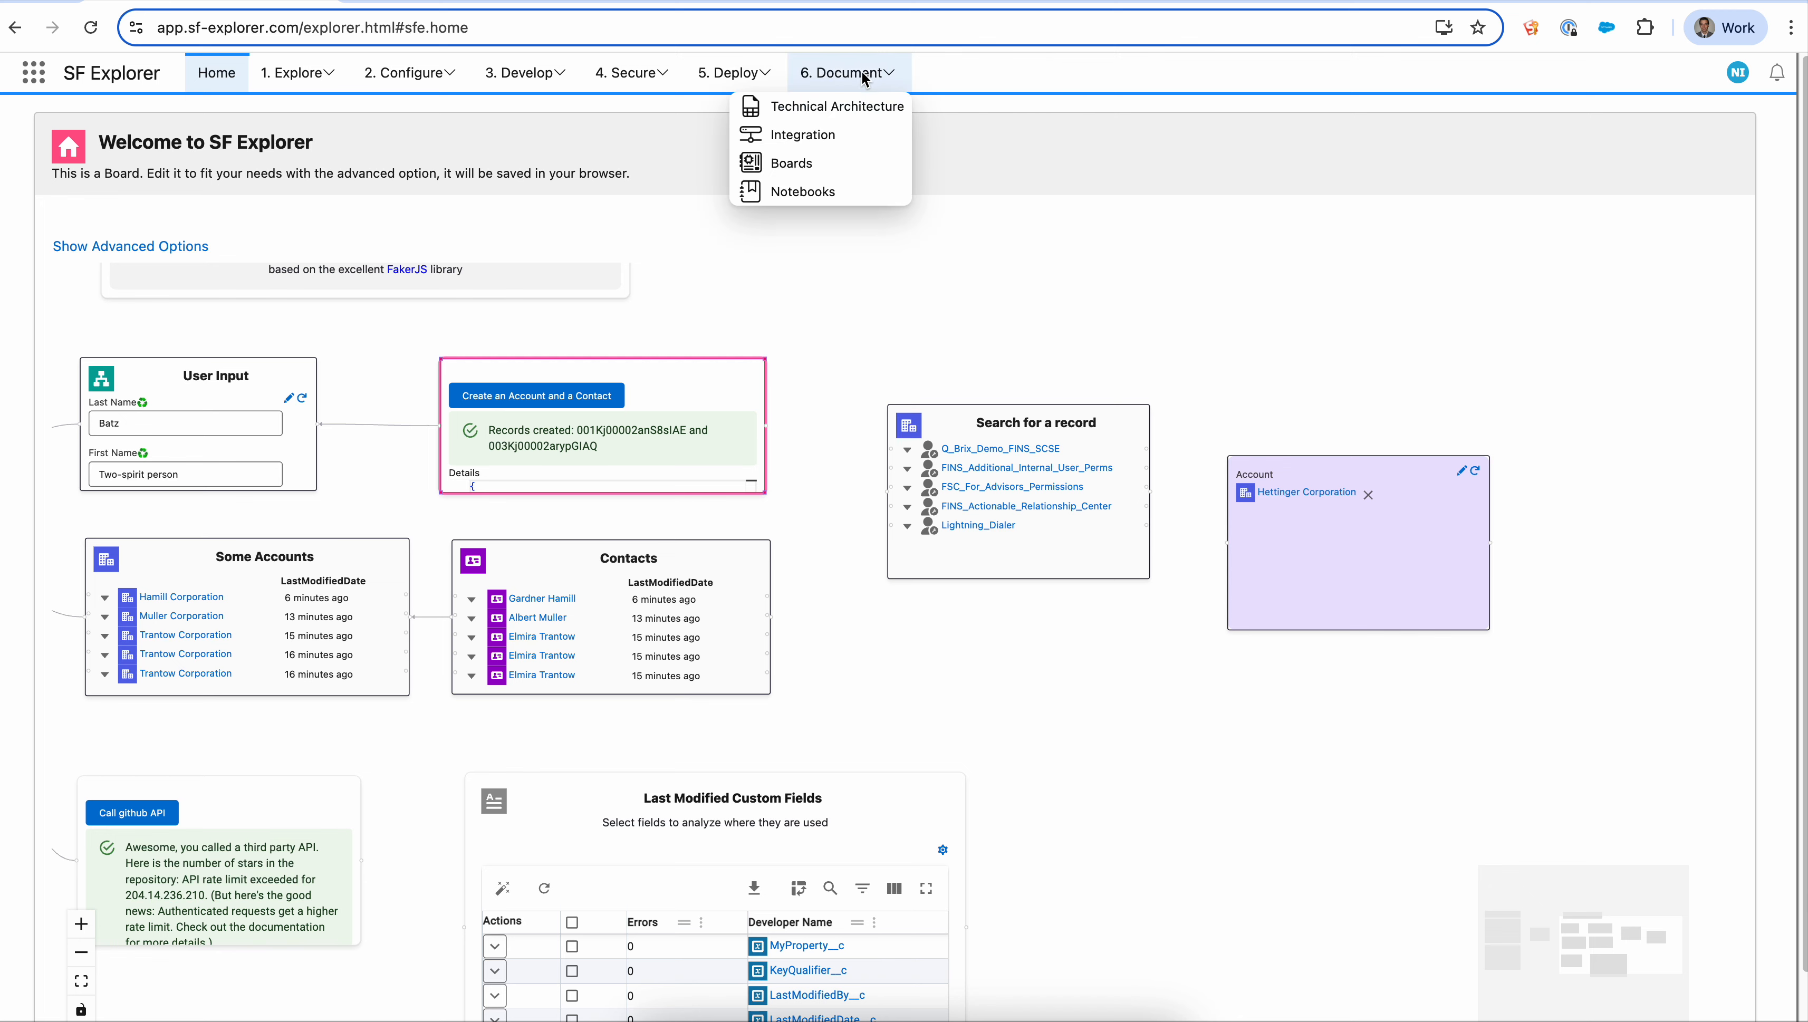
{"action": "left_click", "coordinate": [832, 164]}
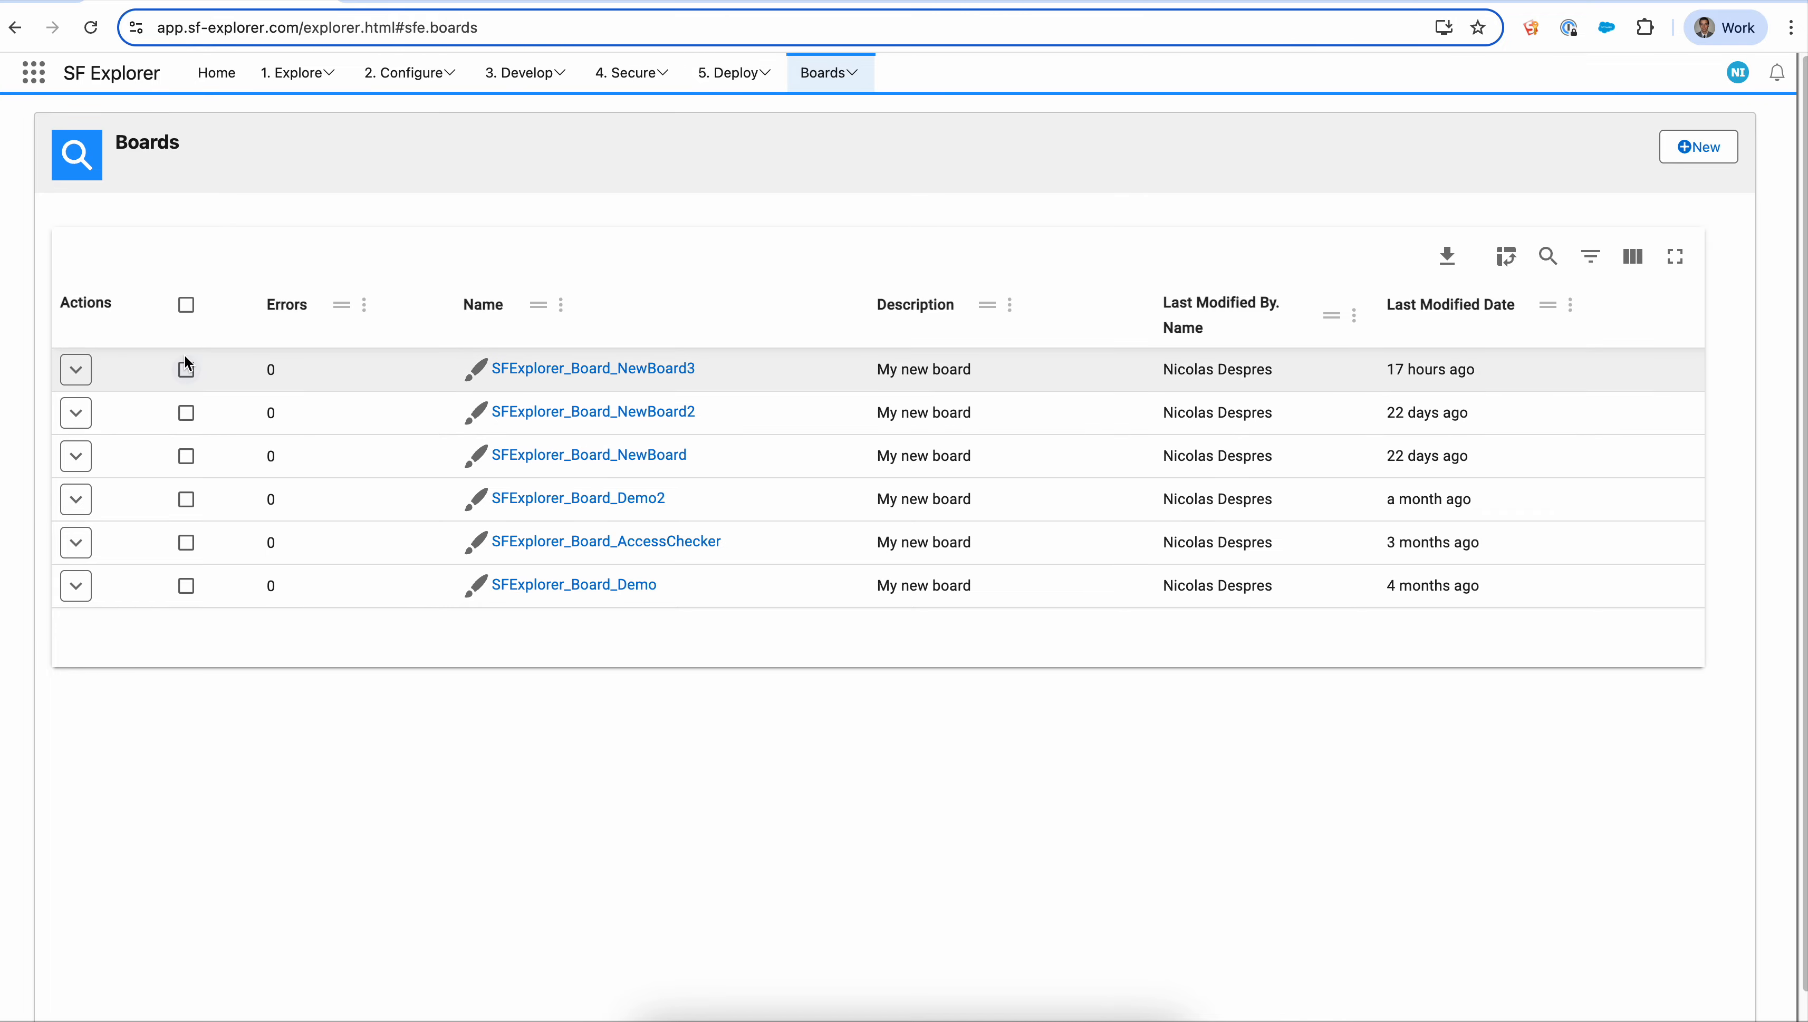
{"action": "left_click", "coordinate": [1715, 150]}
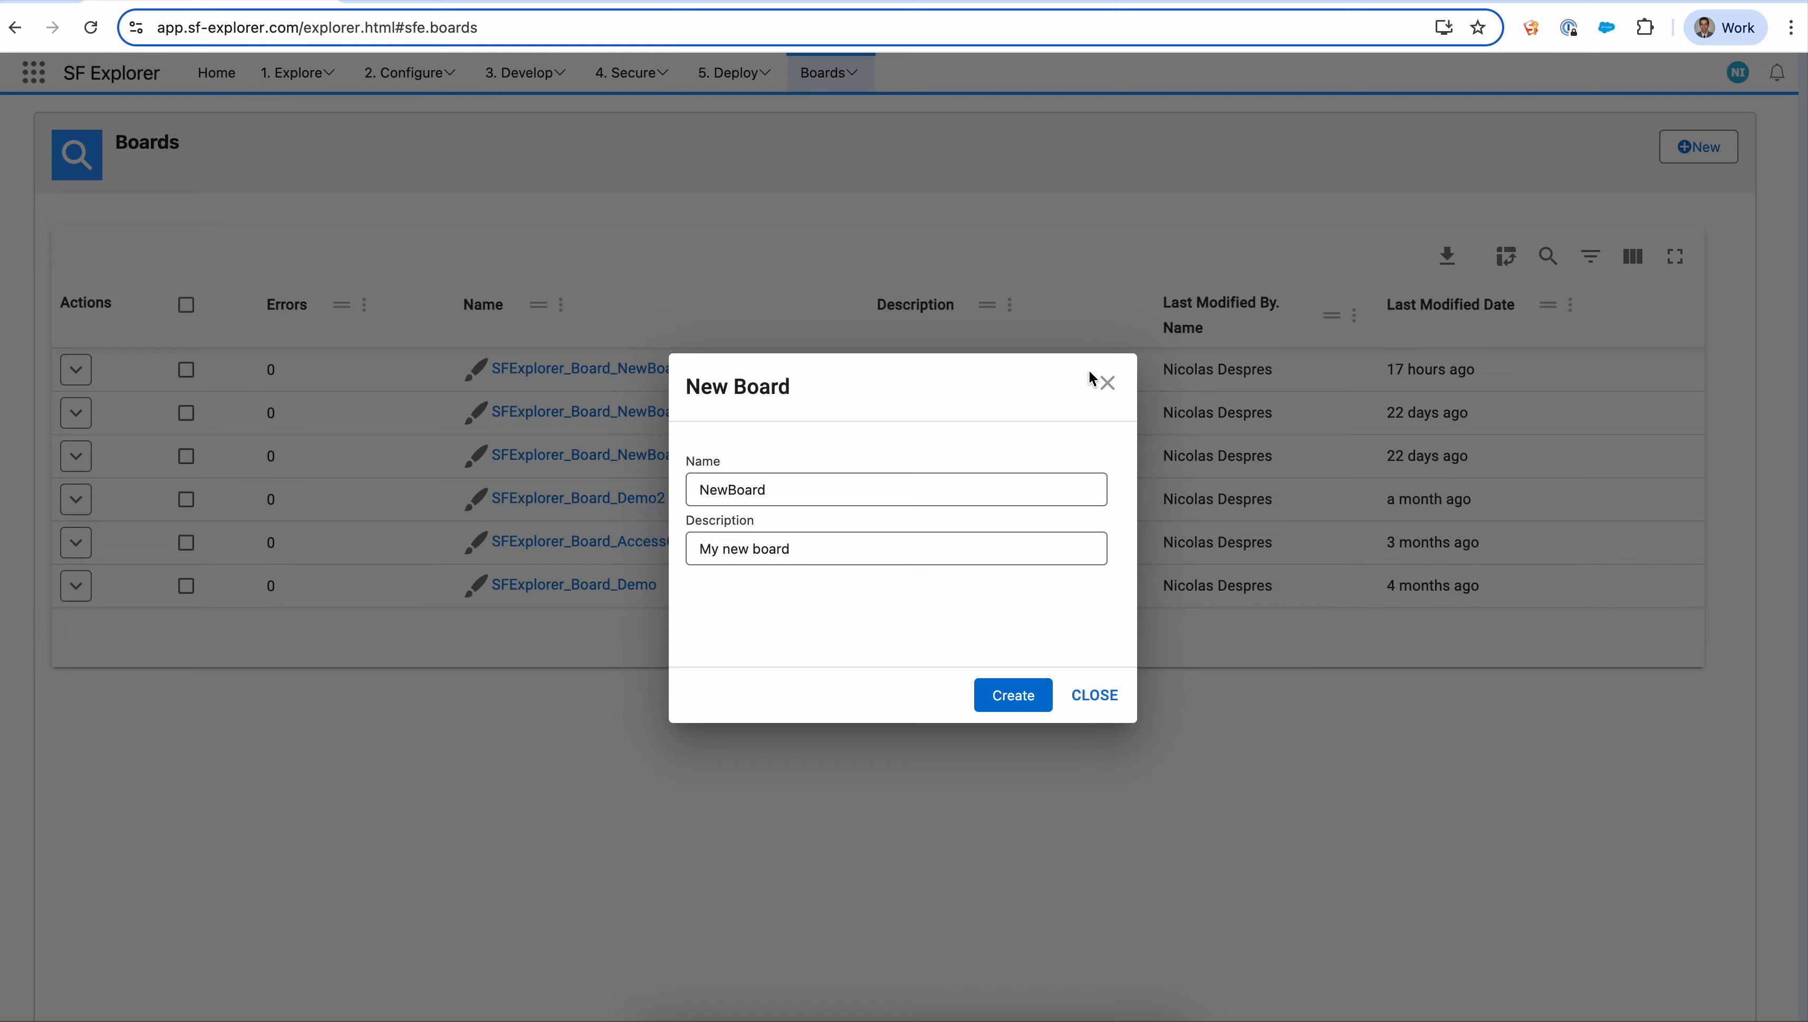
{"action": "left_click", "coordinate": [1106, 384]}
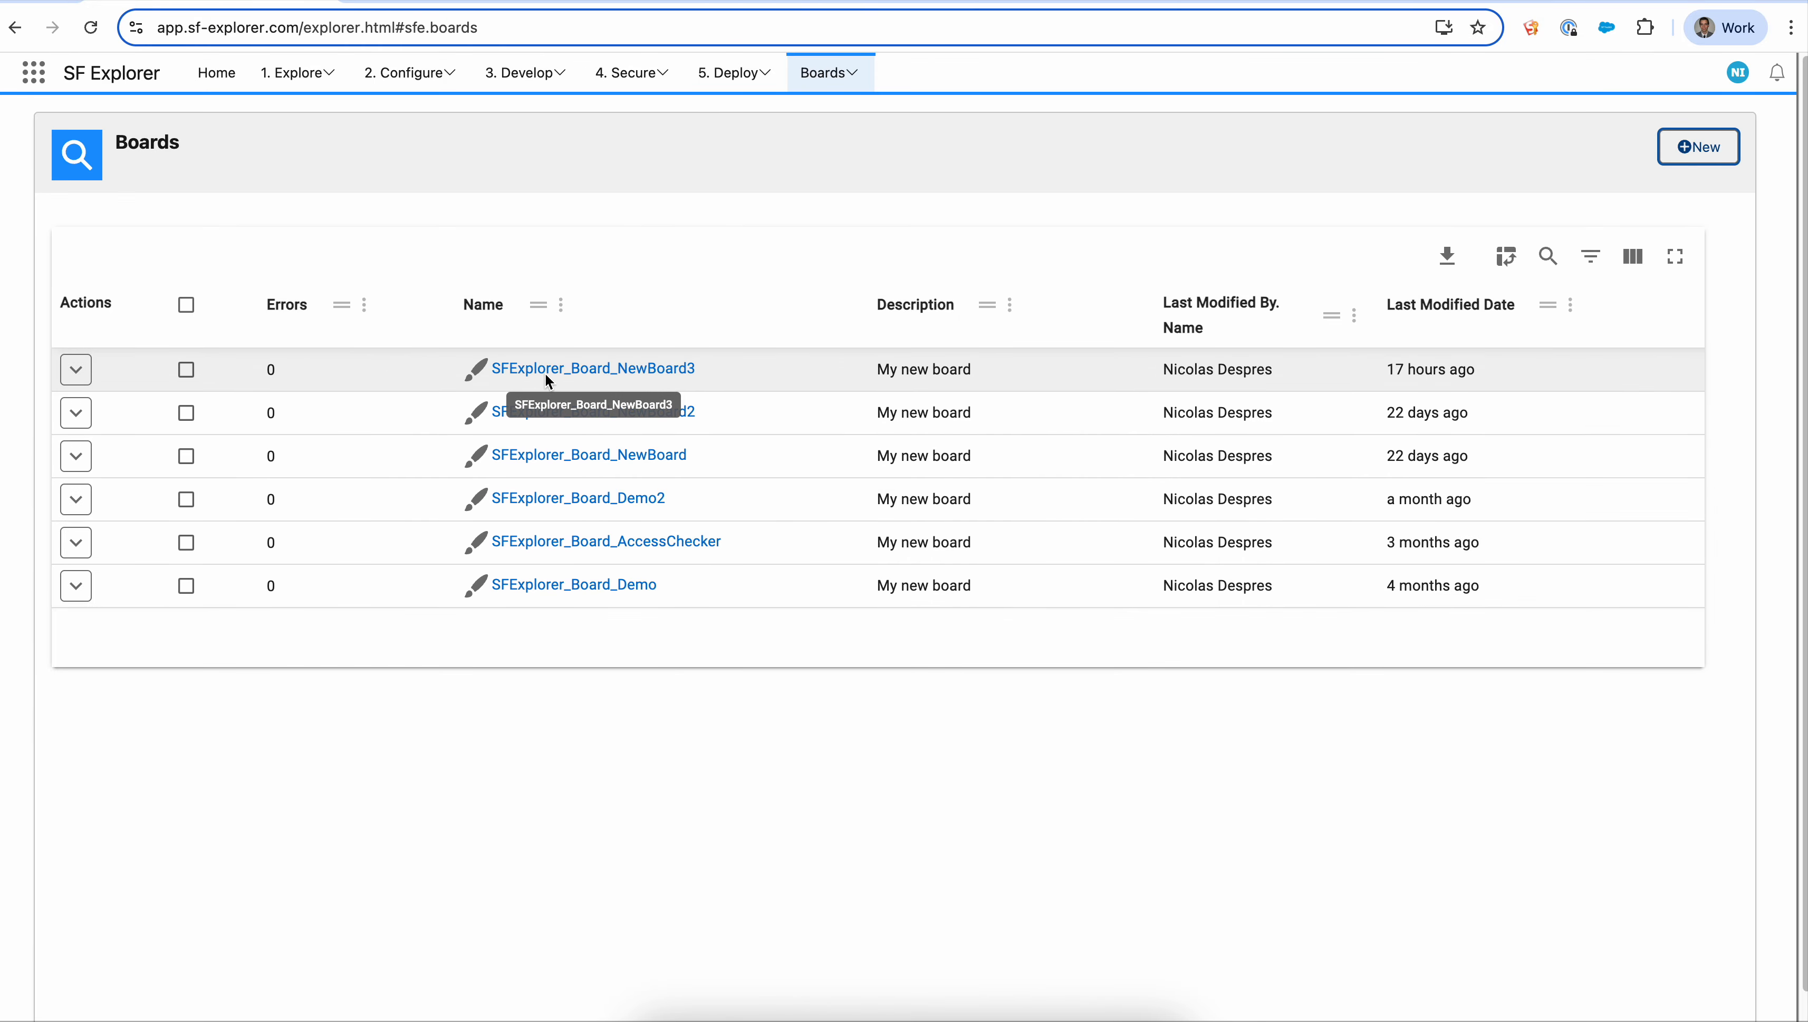
- Open the SFExplorer_Board_NewBoard3 board and move its Search for a record node to the left
{"action": "left_click", "coordinate": [76, 370]}
{"action": "left_click", "coordinate": [160, 448]}
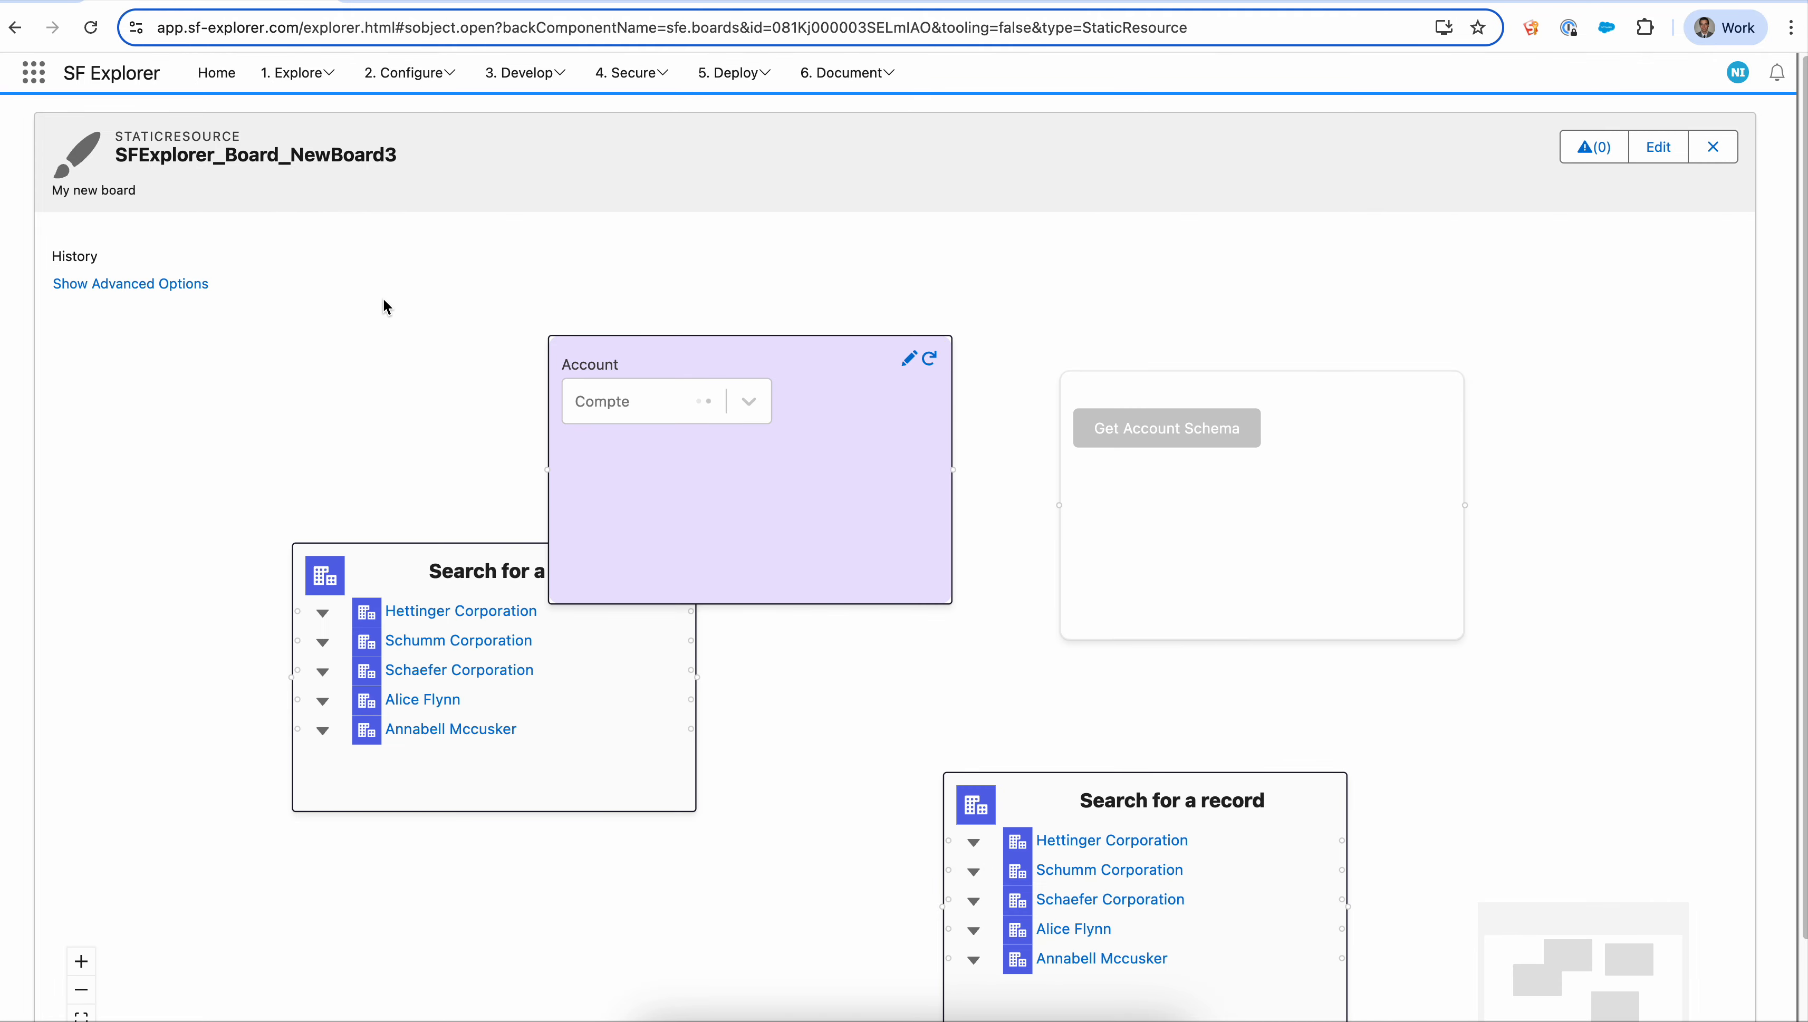
{"action": "left_click", "coordinate": [834, 519]}
{"action": "left_click_drag", "start_coordinate": [380, 577], "coordinate": [239, 512]}
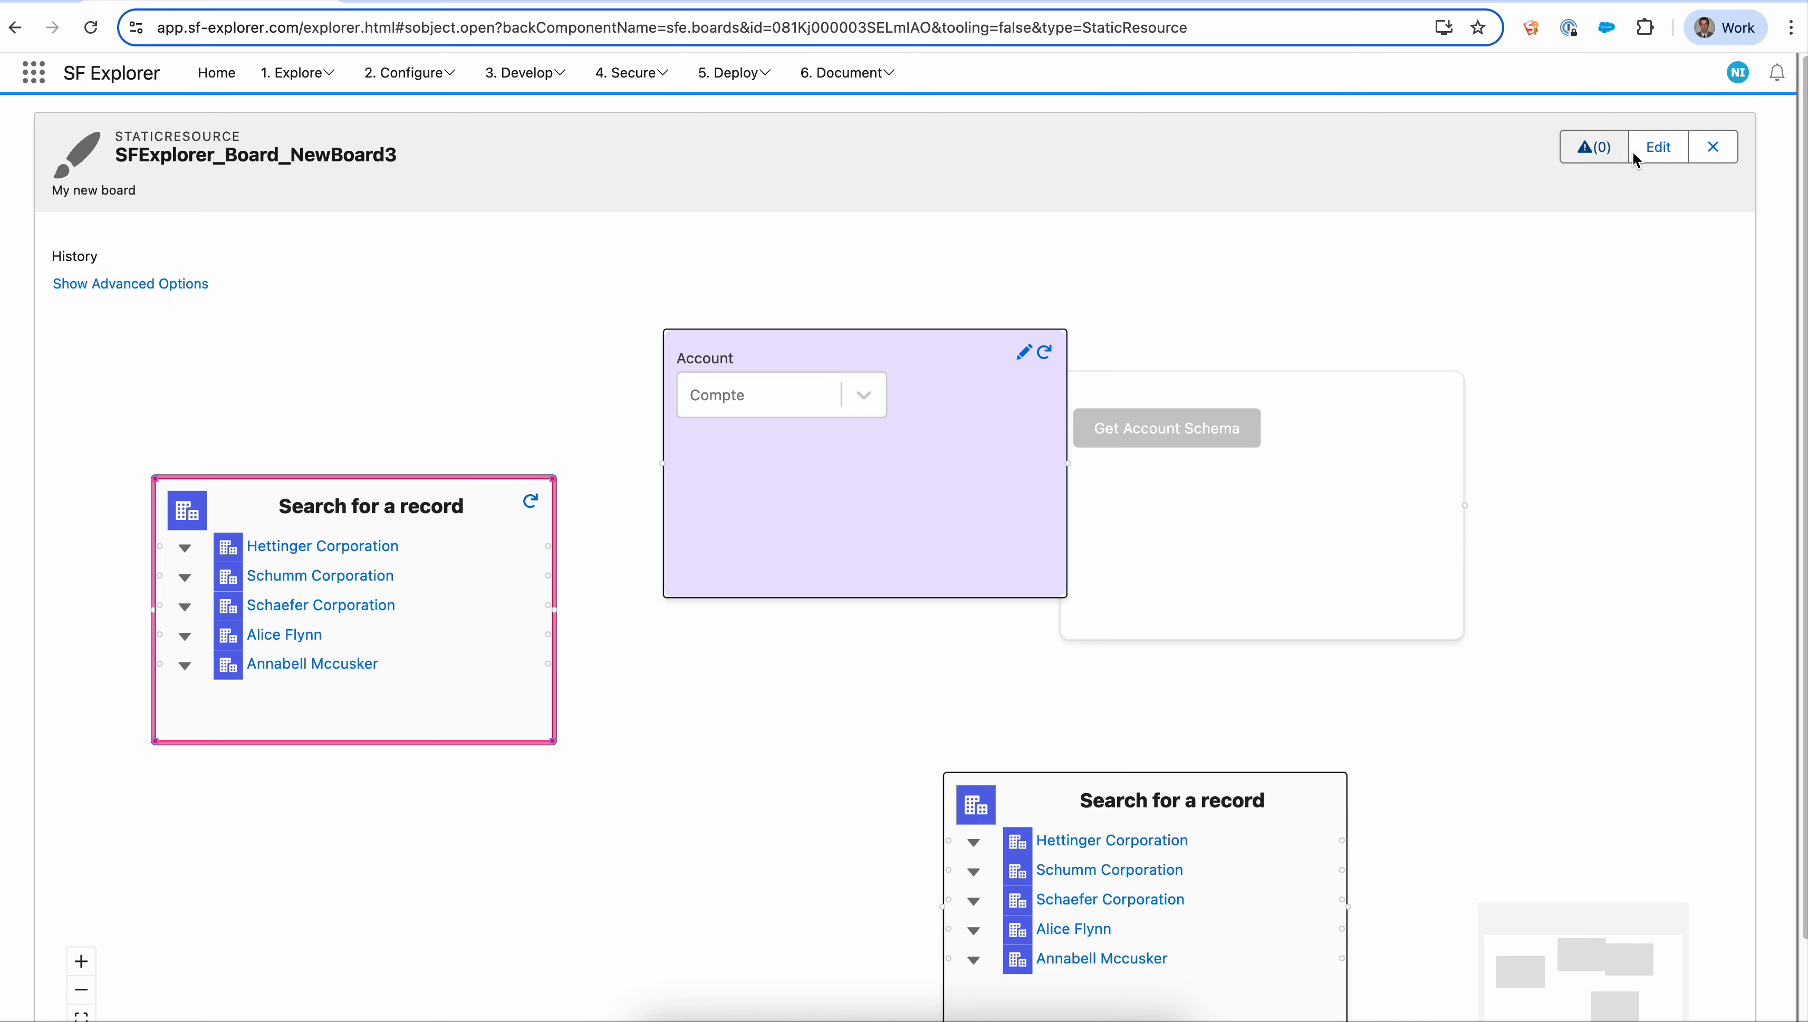
- Open the board's JSON definition, format the document, and inspect the nodes array by scrolling and folding it
{"action": "left_click", "coordinate": [1668, 150]}
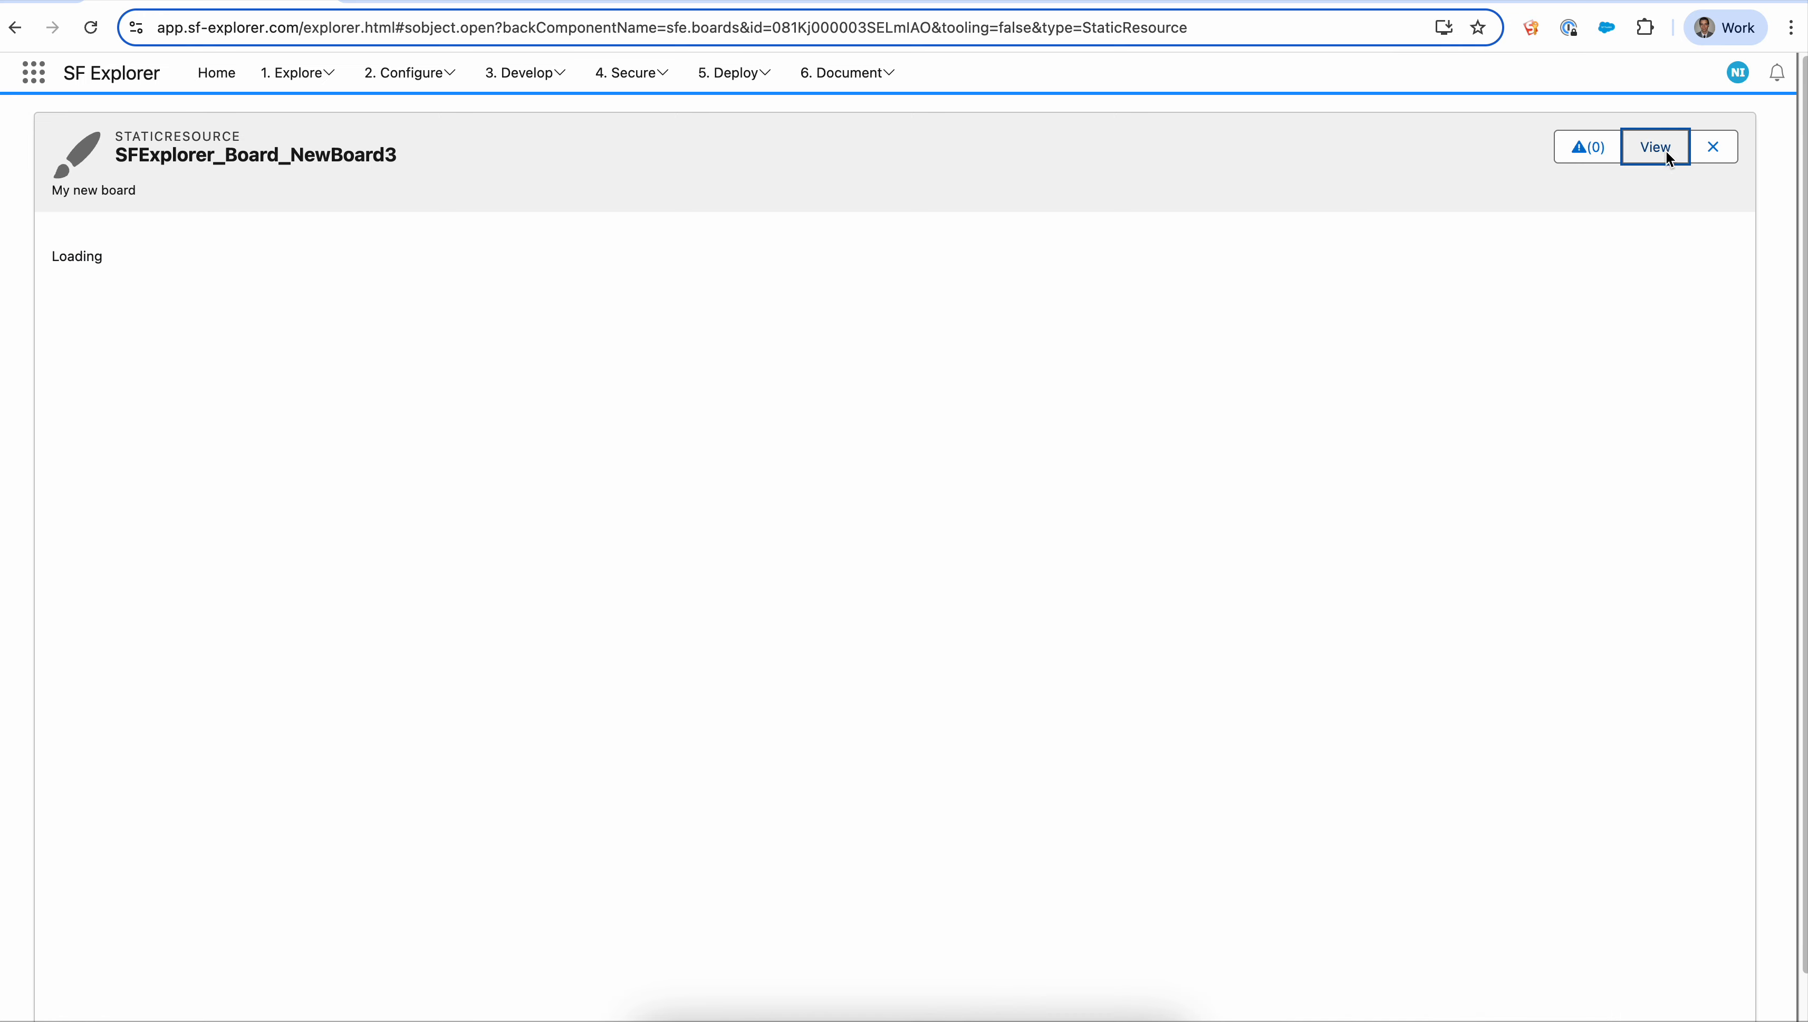
{"action": "left_click", "coordinate": [705, 399]}
{"action": "right_click", "coordinate": [696, 396]}
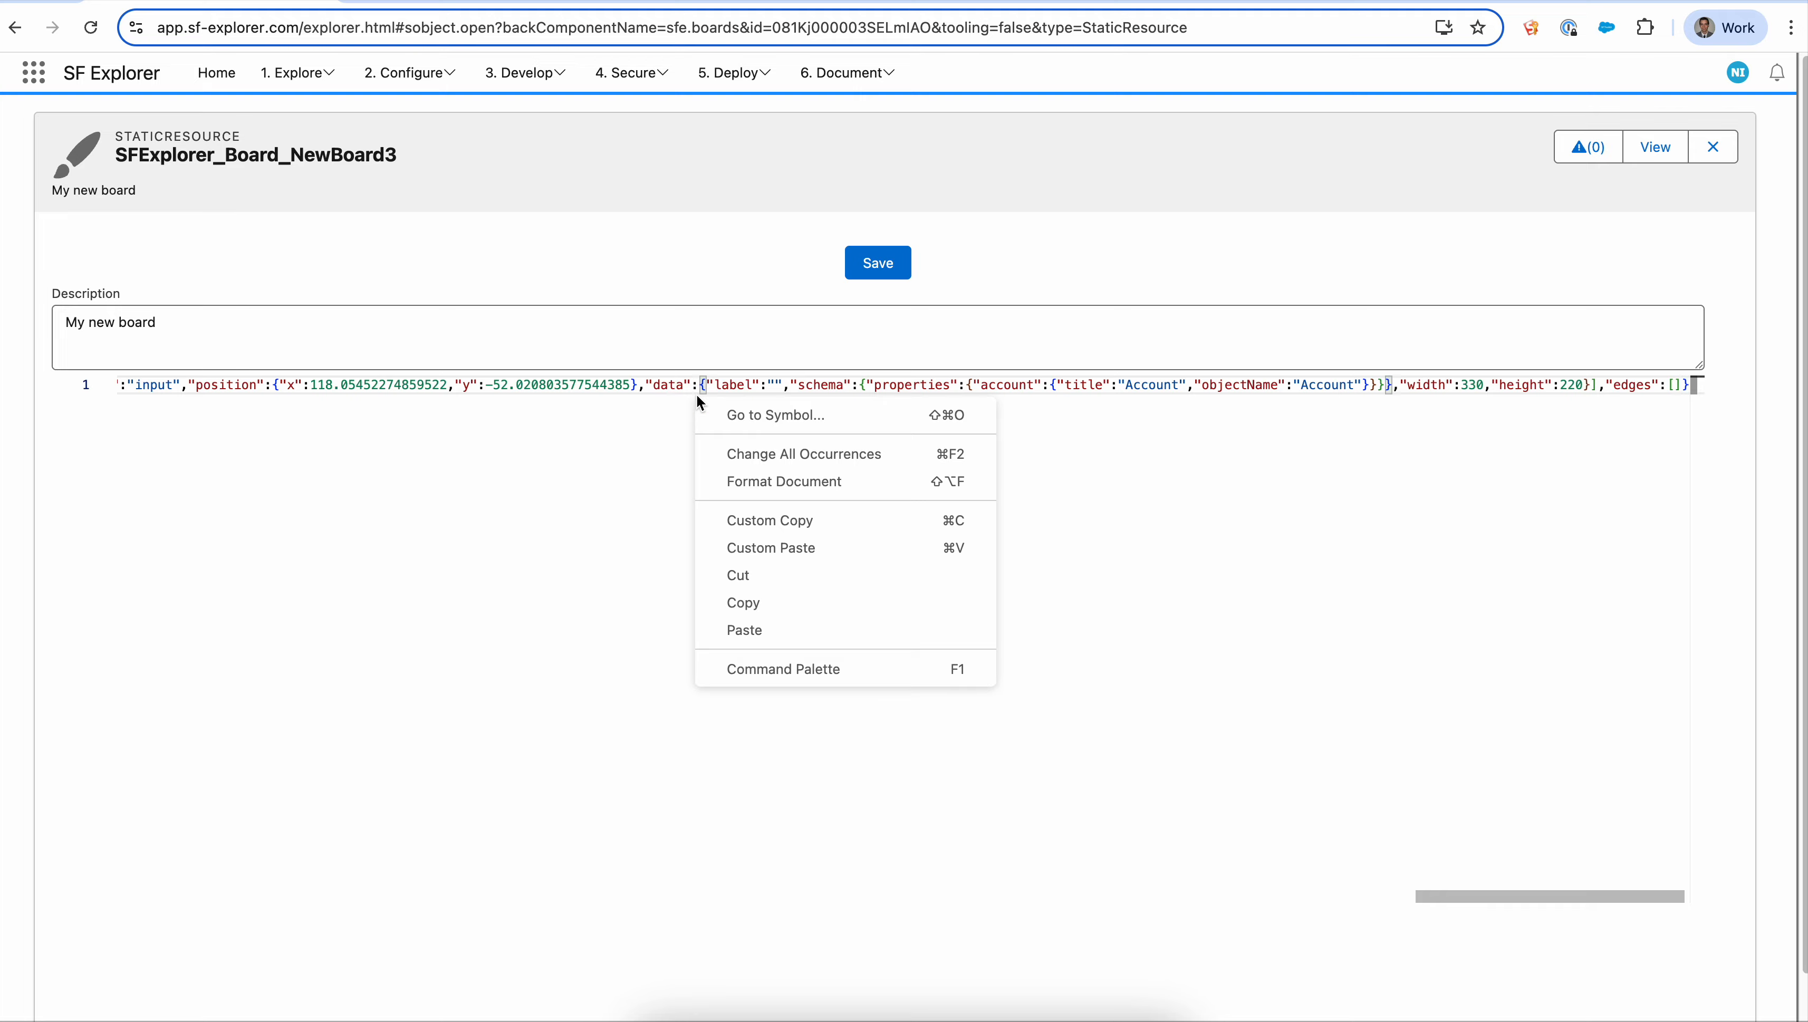
{"action": "left_click", "coordinate": [805, 490]}
{"action": "scroll", "coordinate": [276, 877], "scroll_direction": "up", "scroll_amount": 8}
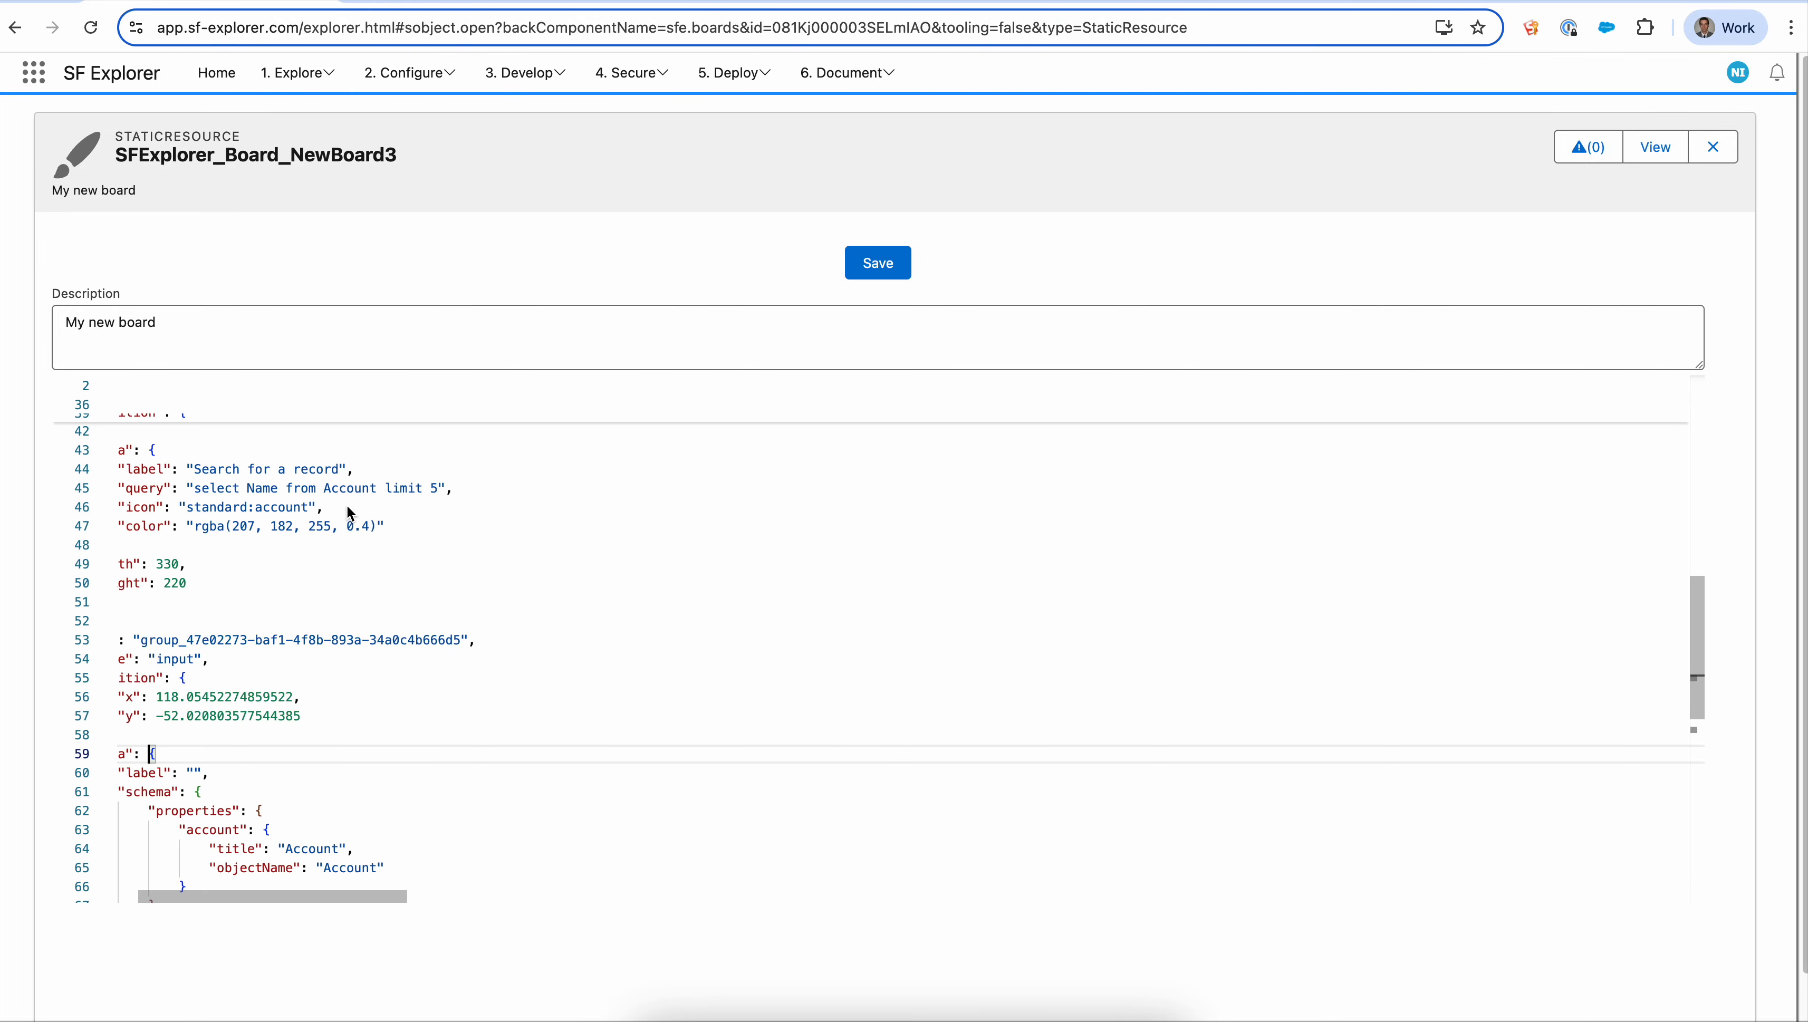
{"action": "left_click_drag", "start_coordinate": [273, 897], "coordinate": [222, 896]}
{"action": "scroll", "coordinate": [566, 695], "scroll_direction": "up", "scroll_amount": 10}
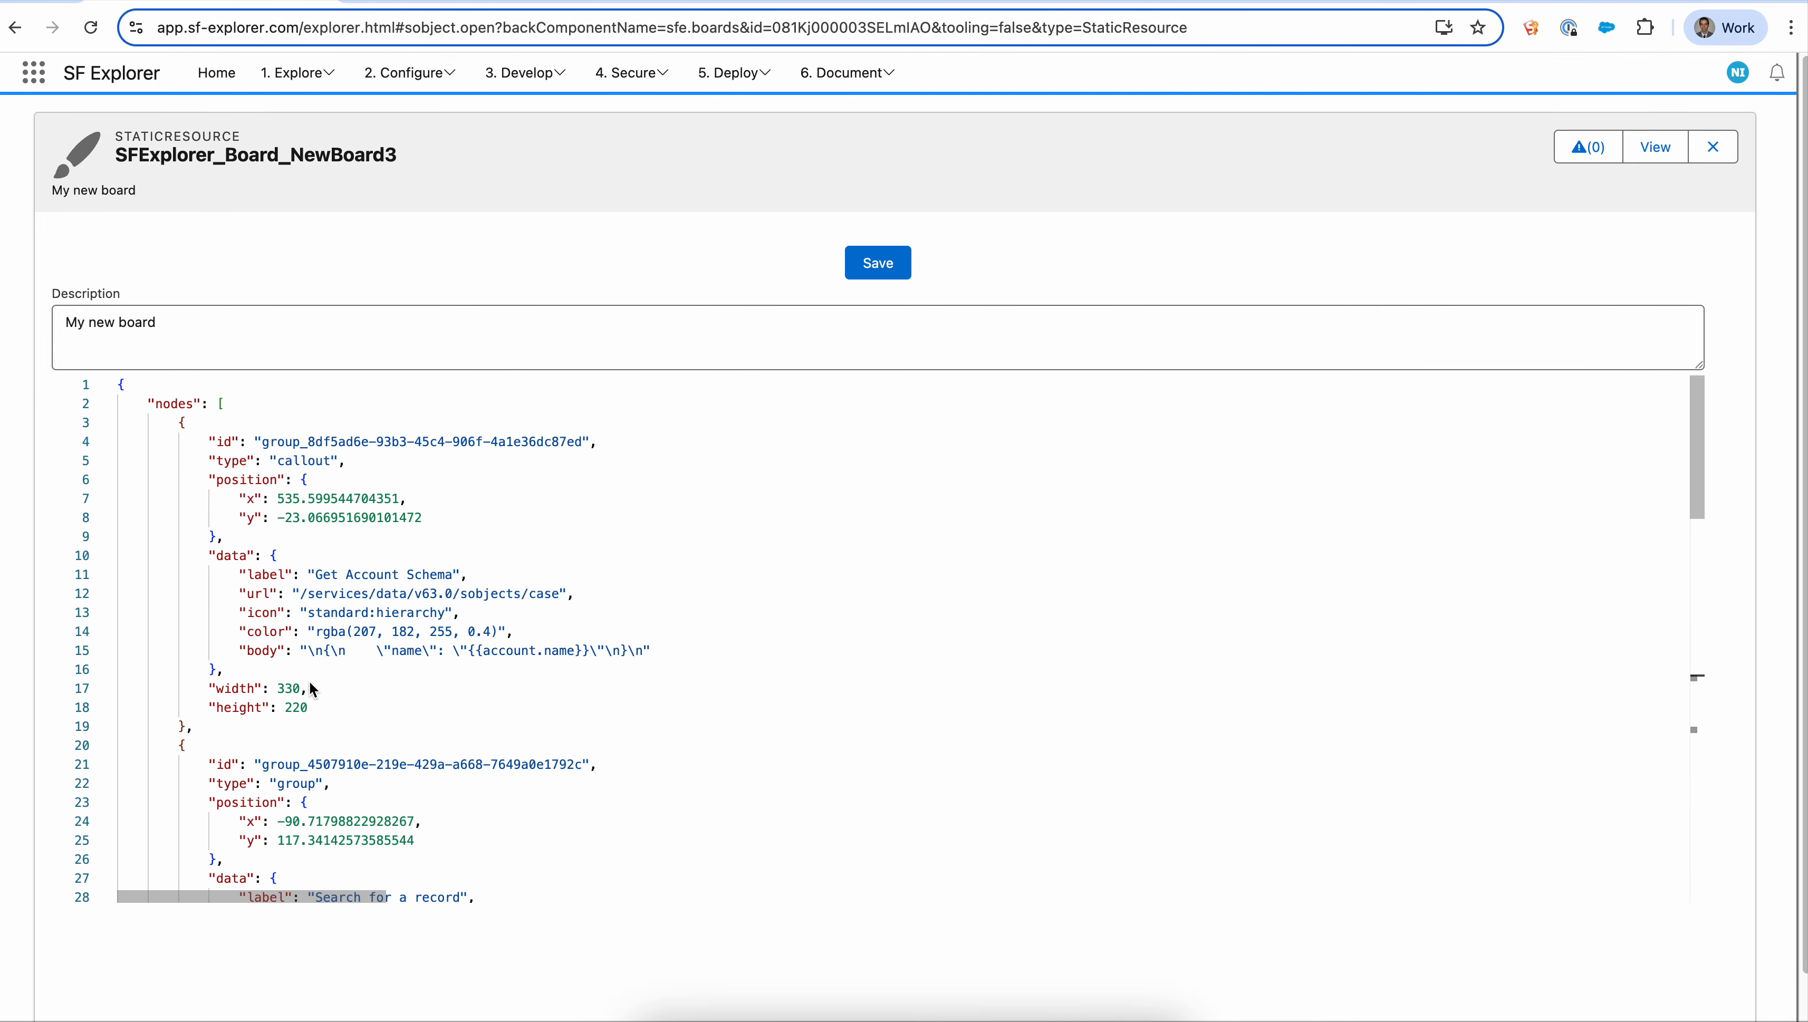
{"action": "left_click", "coordinate": [105, 403]}
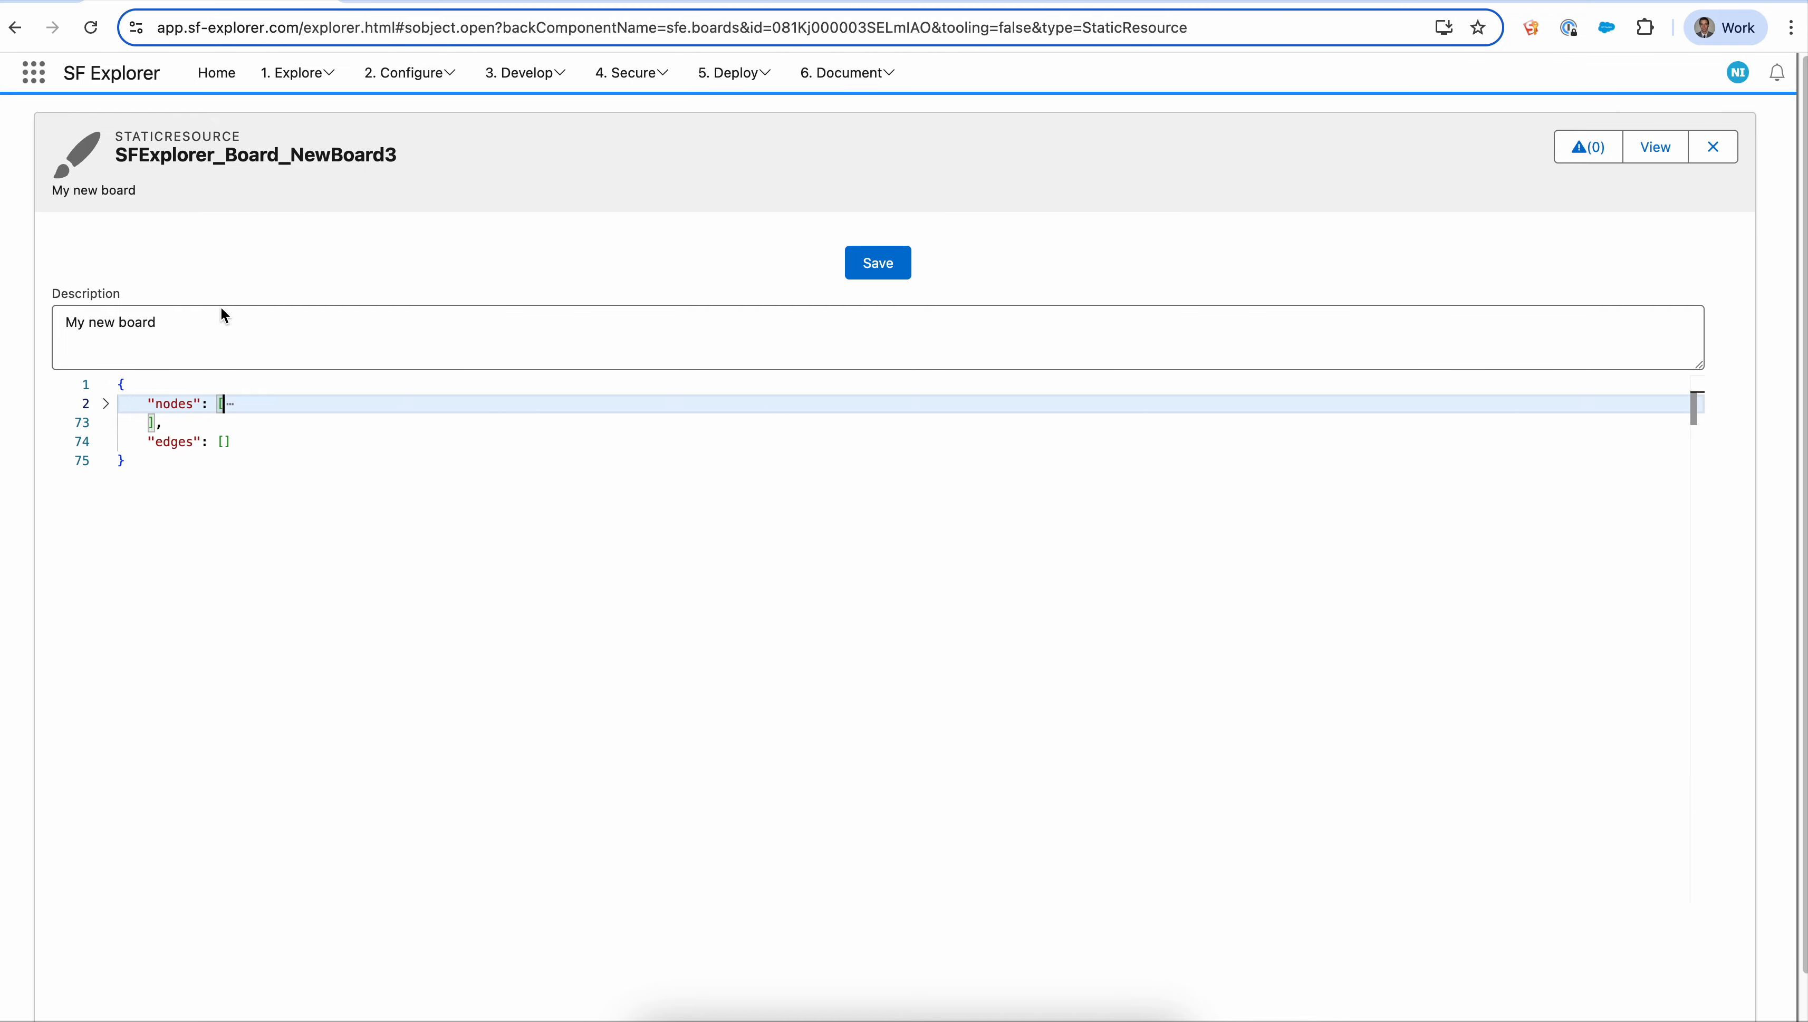
{"action": "left_click", "coordinate": [104, 405]}
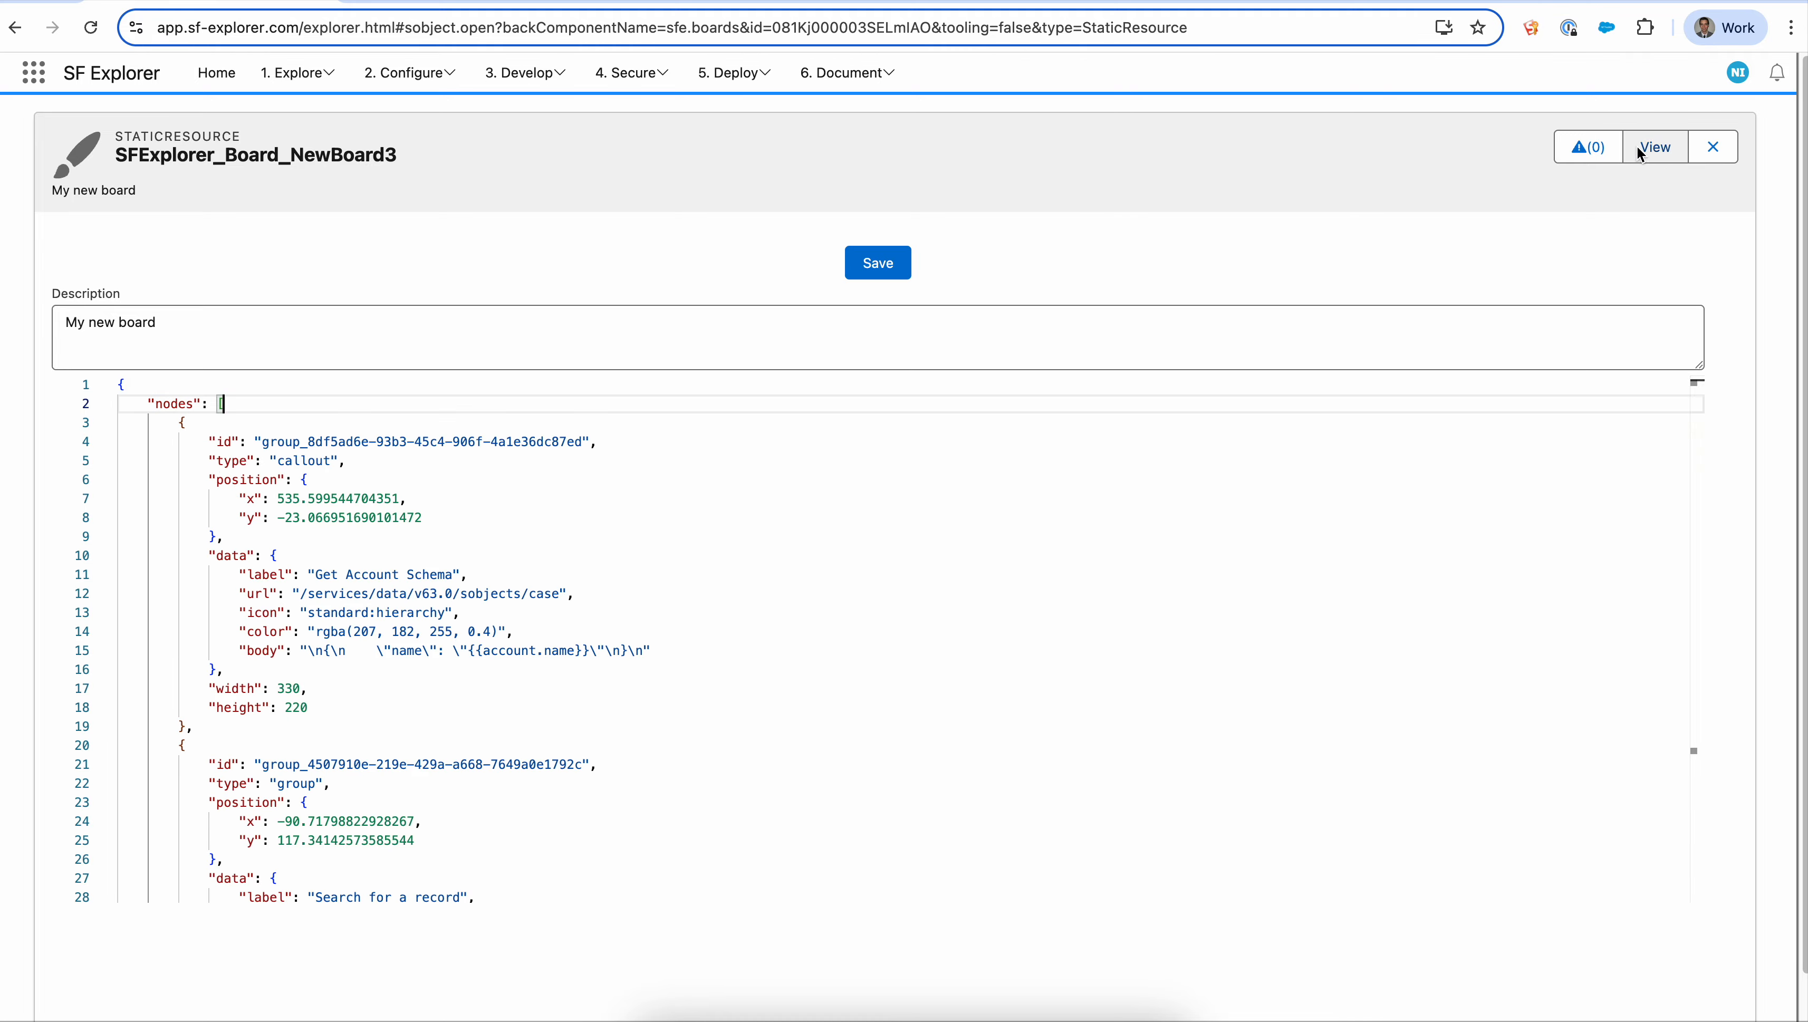
- Return to the visual board view and review the board's modification History before closing it
{"action": "left_click", "coordinate": [1652, 156]}
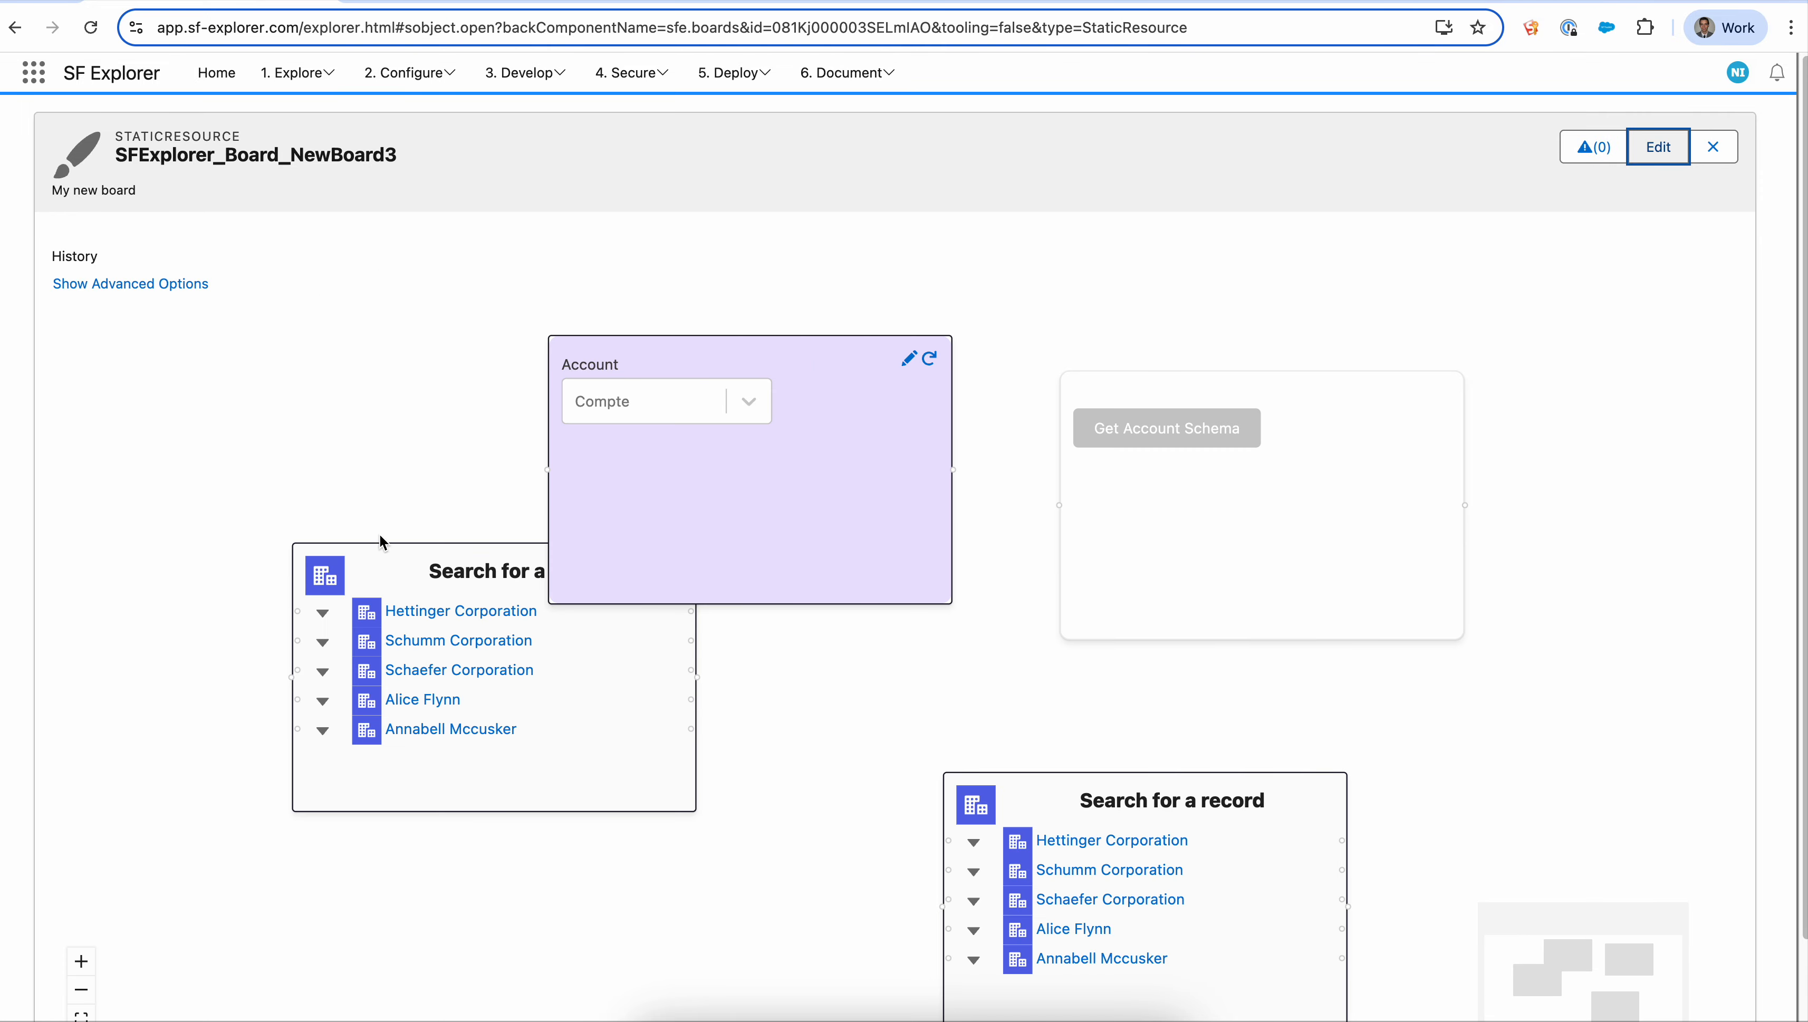
{"action": "left_click", "coordinate": [82, 255]}
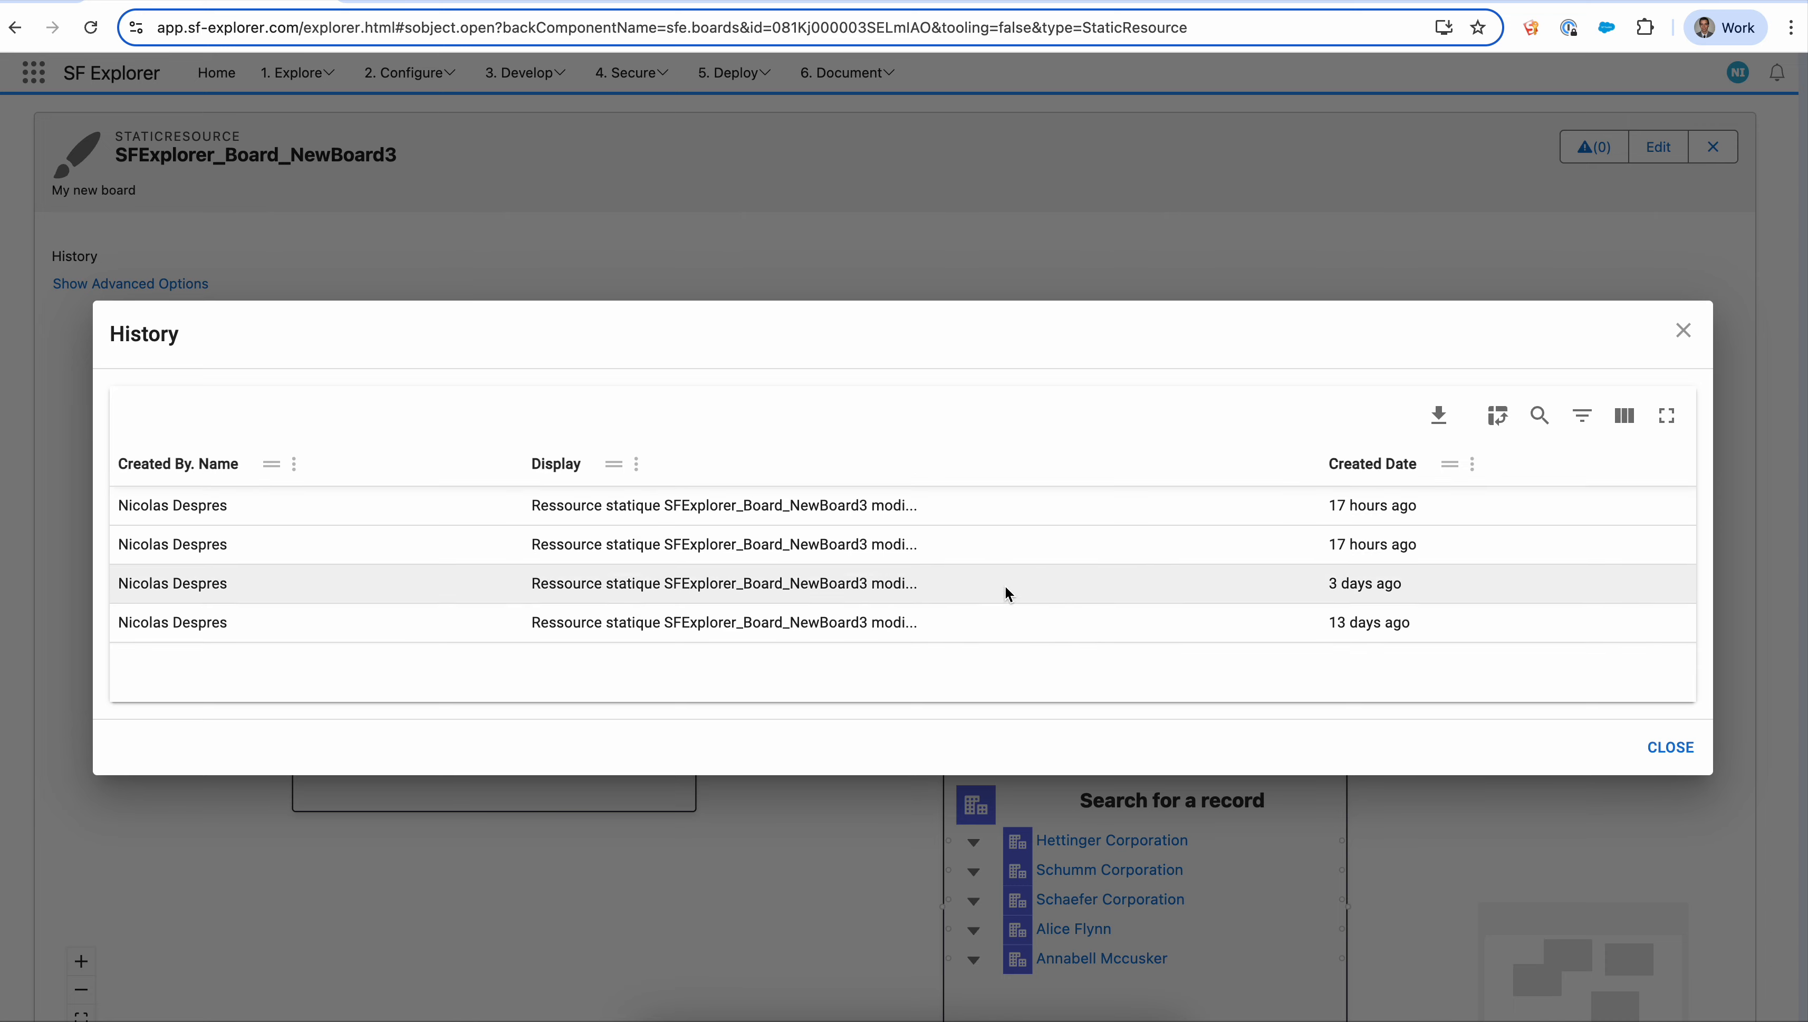
{"action": "left_click", "coordinate": [1683, 331]}
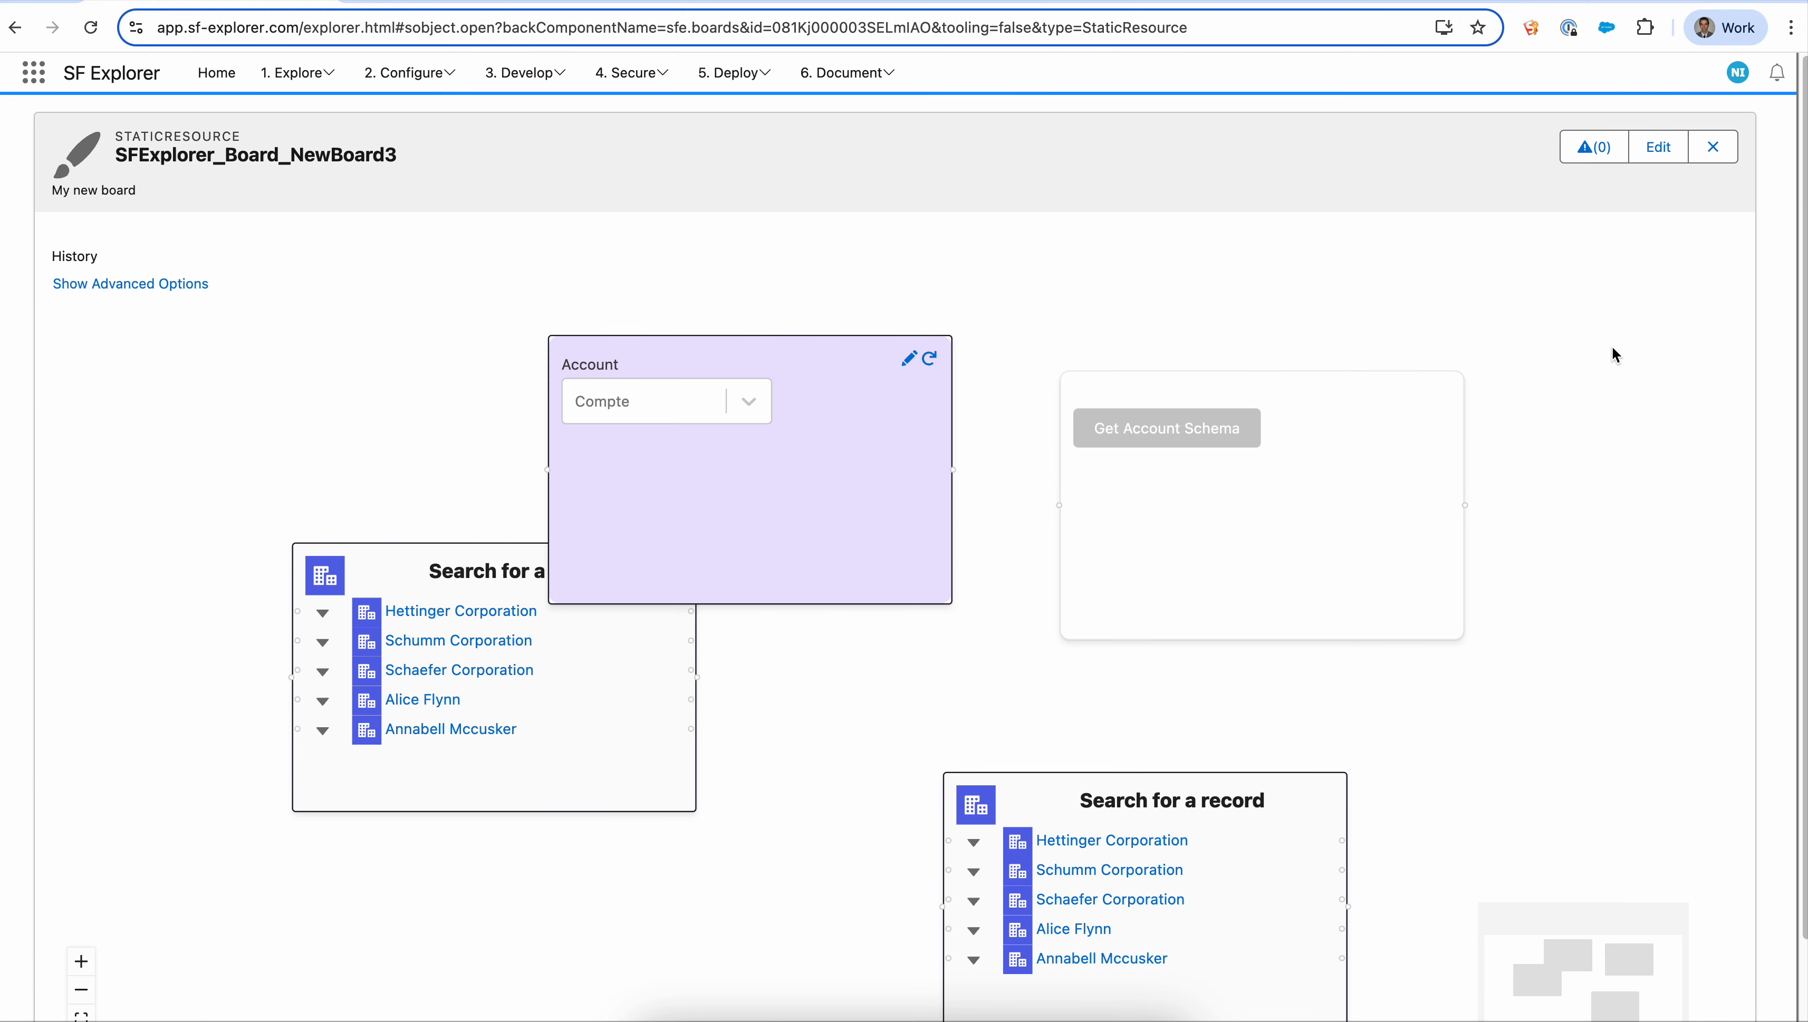